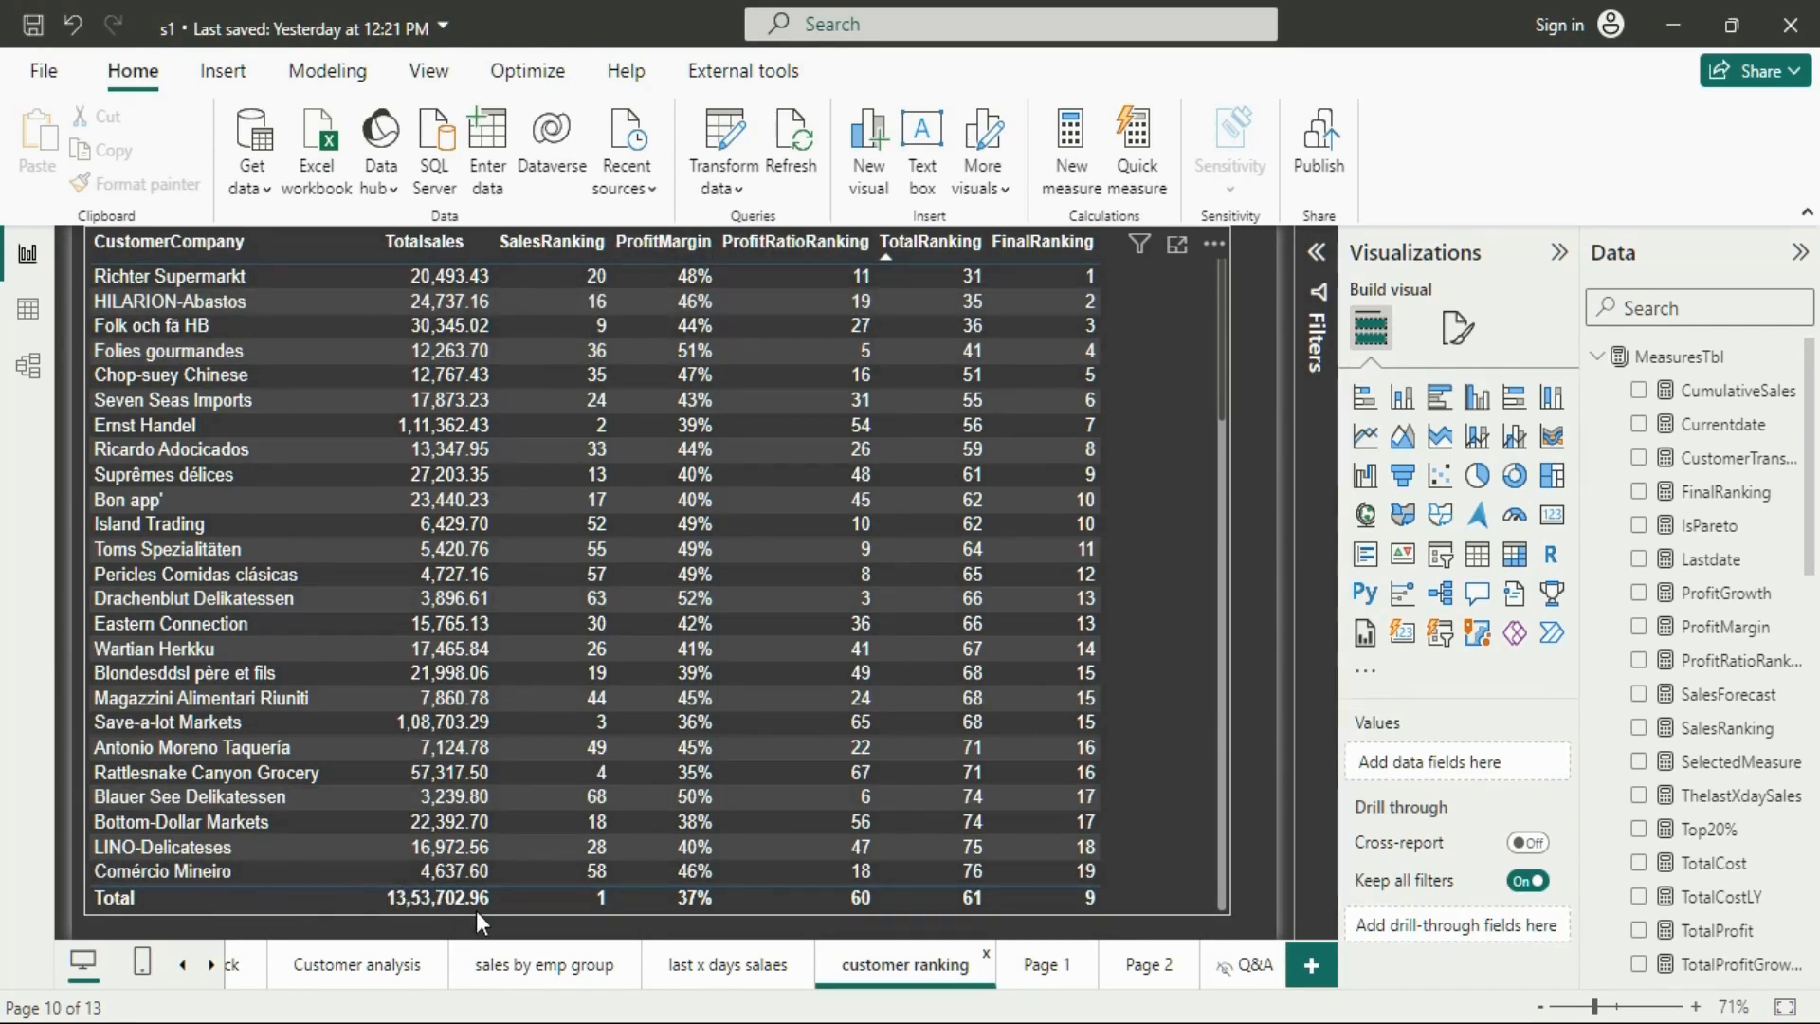
Look through the customer ranking table and check the empty Page 1
scroll(419, 753, down, 3)
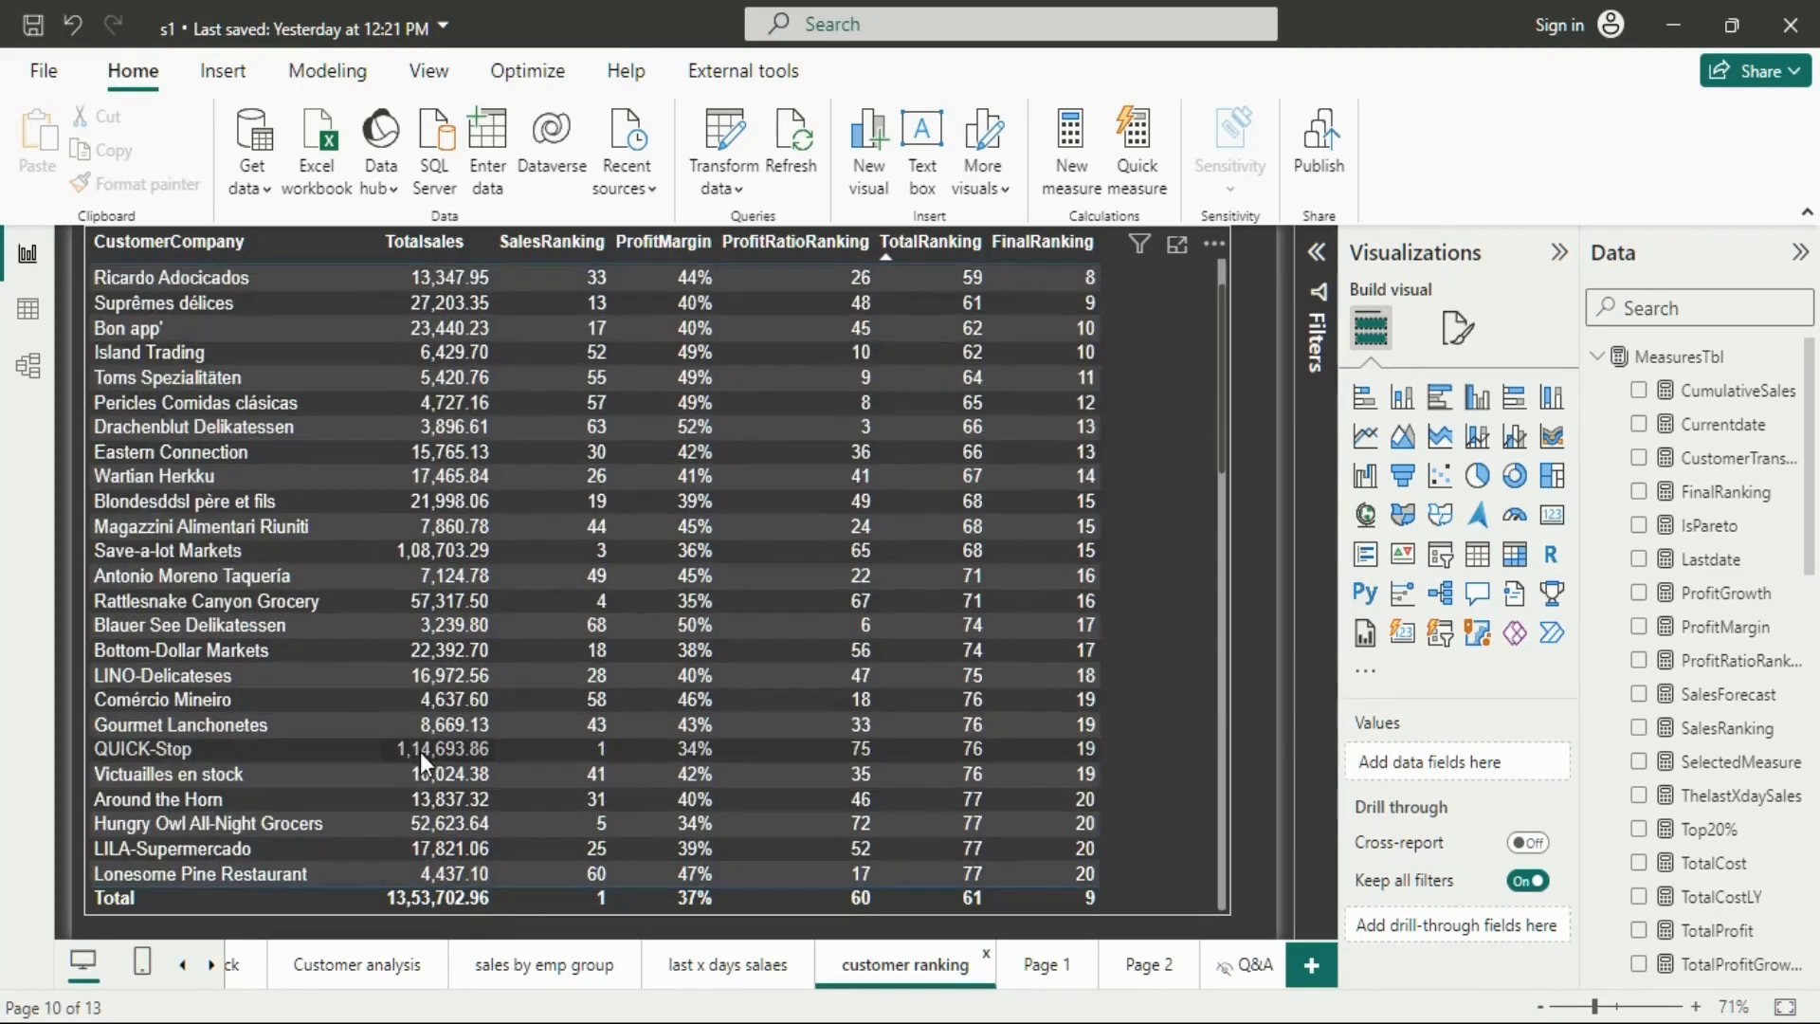
scroll(419, 752, up, 3)
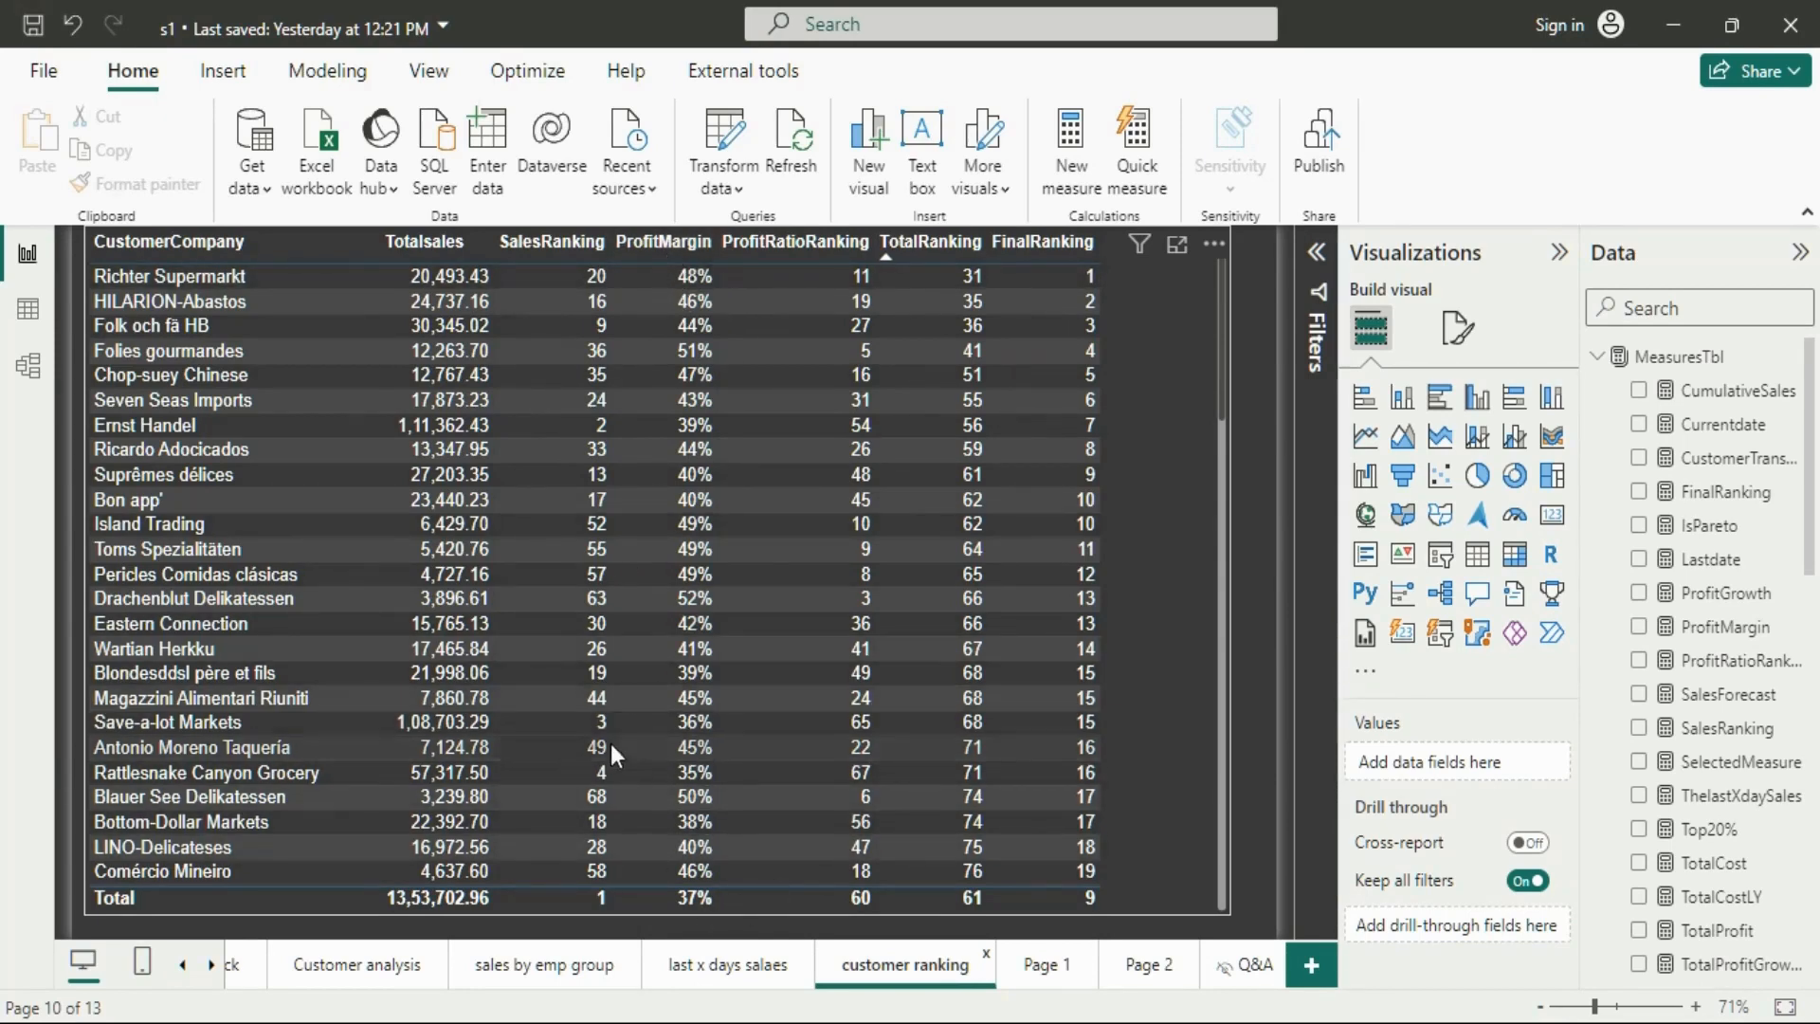
click(1039, 967)
click(908, 973)
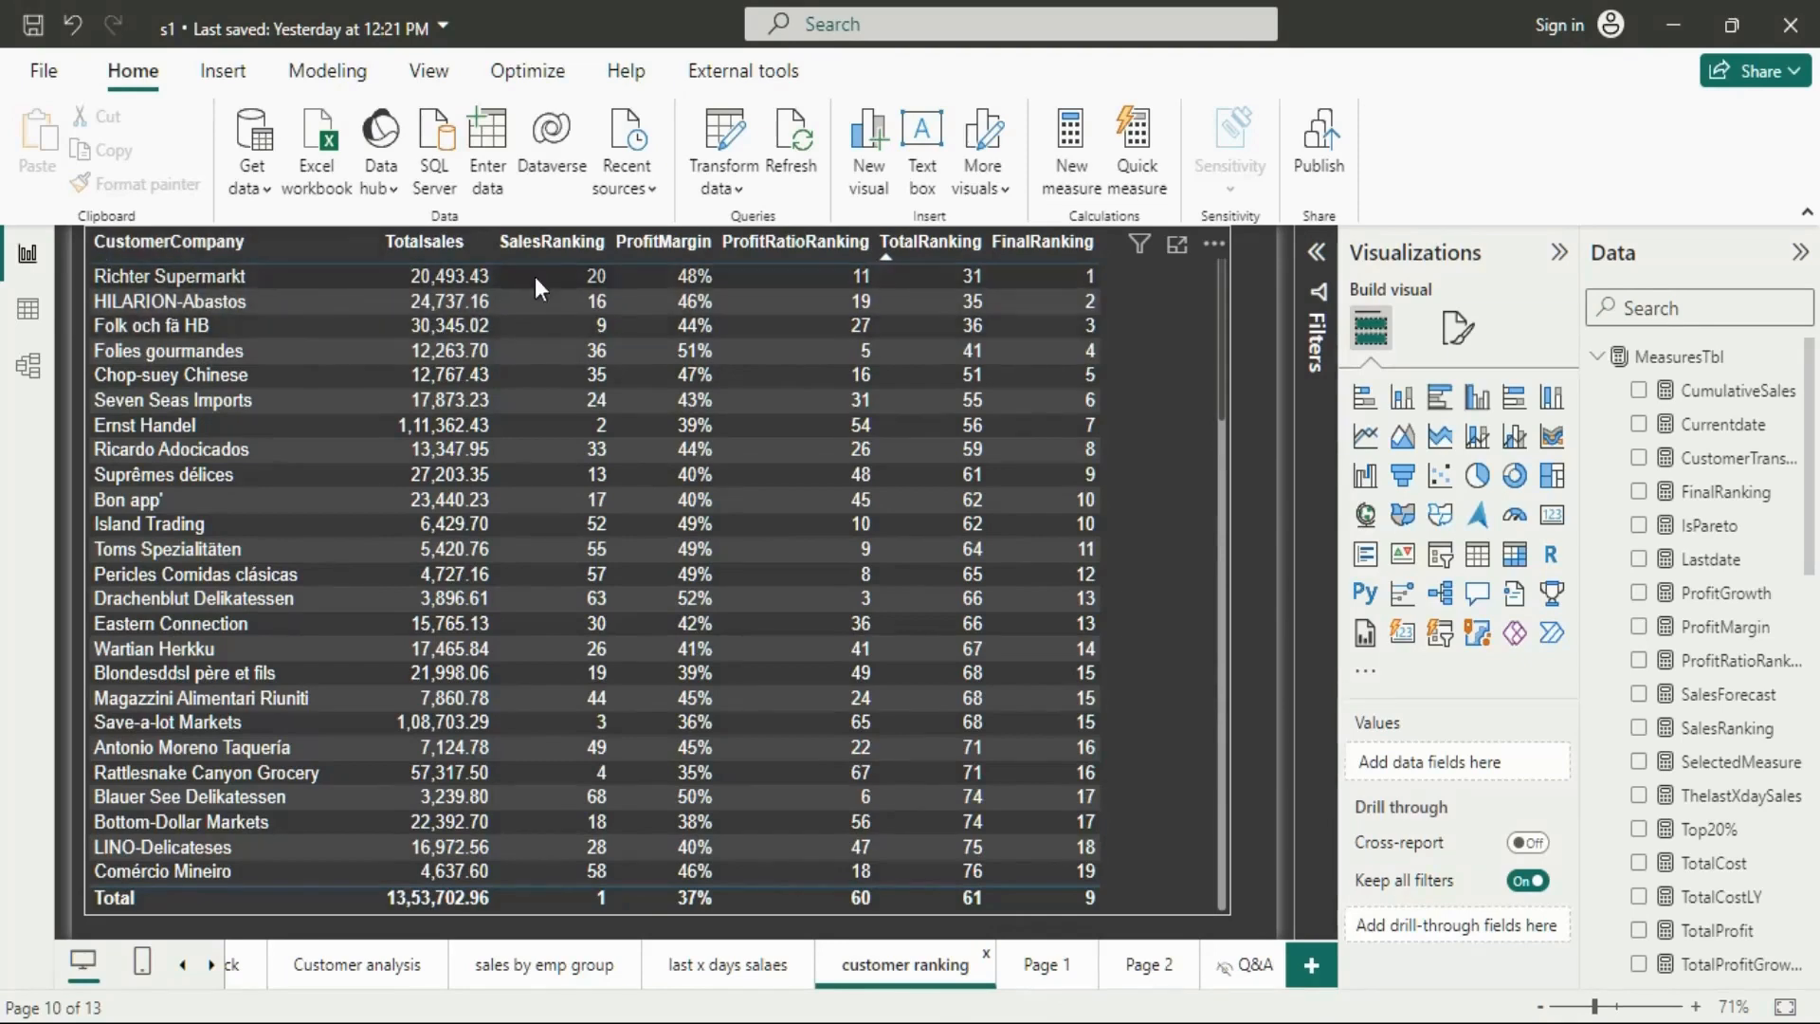
click(1045, 966)
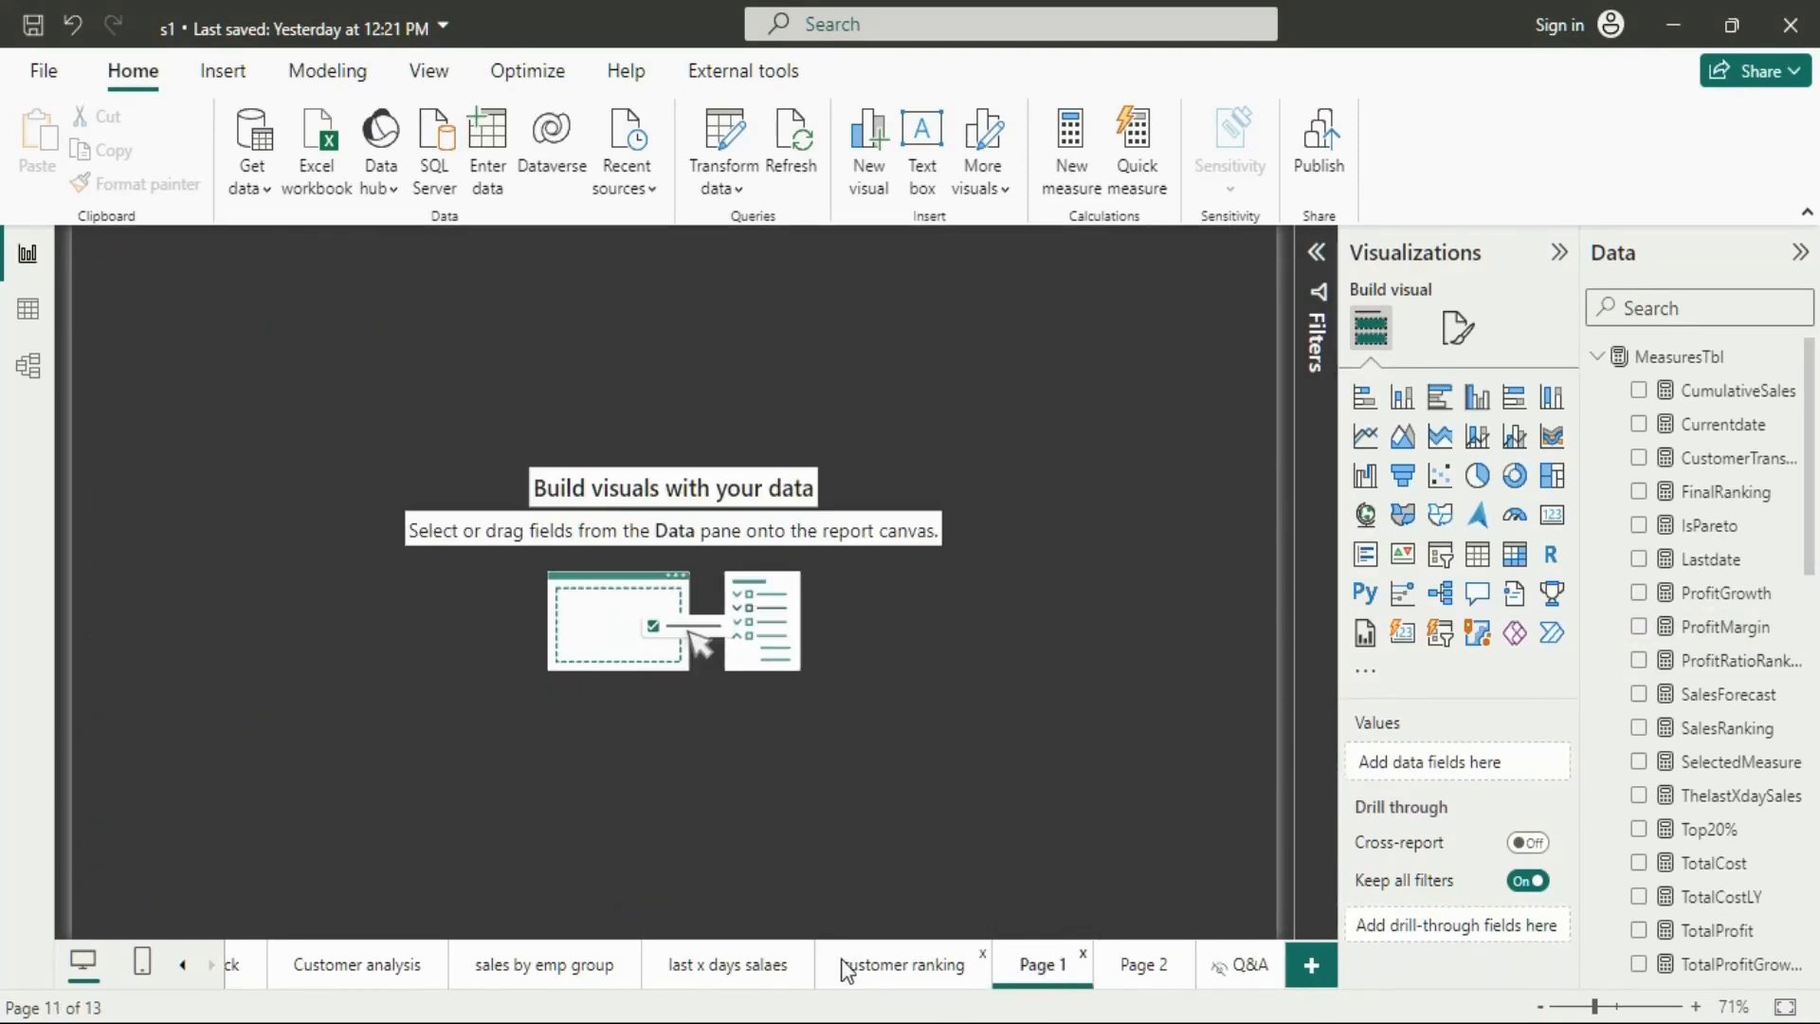
click(889, 964)
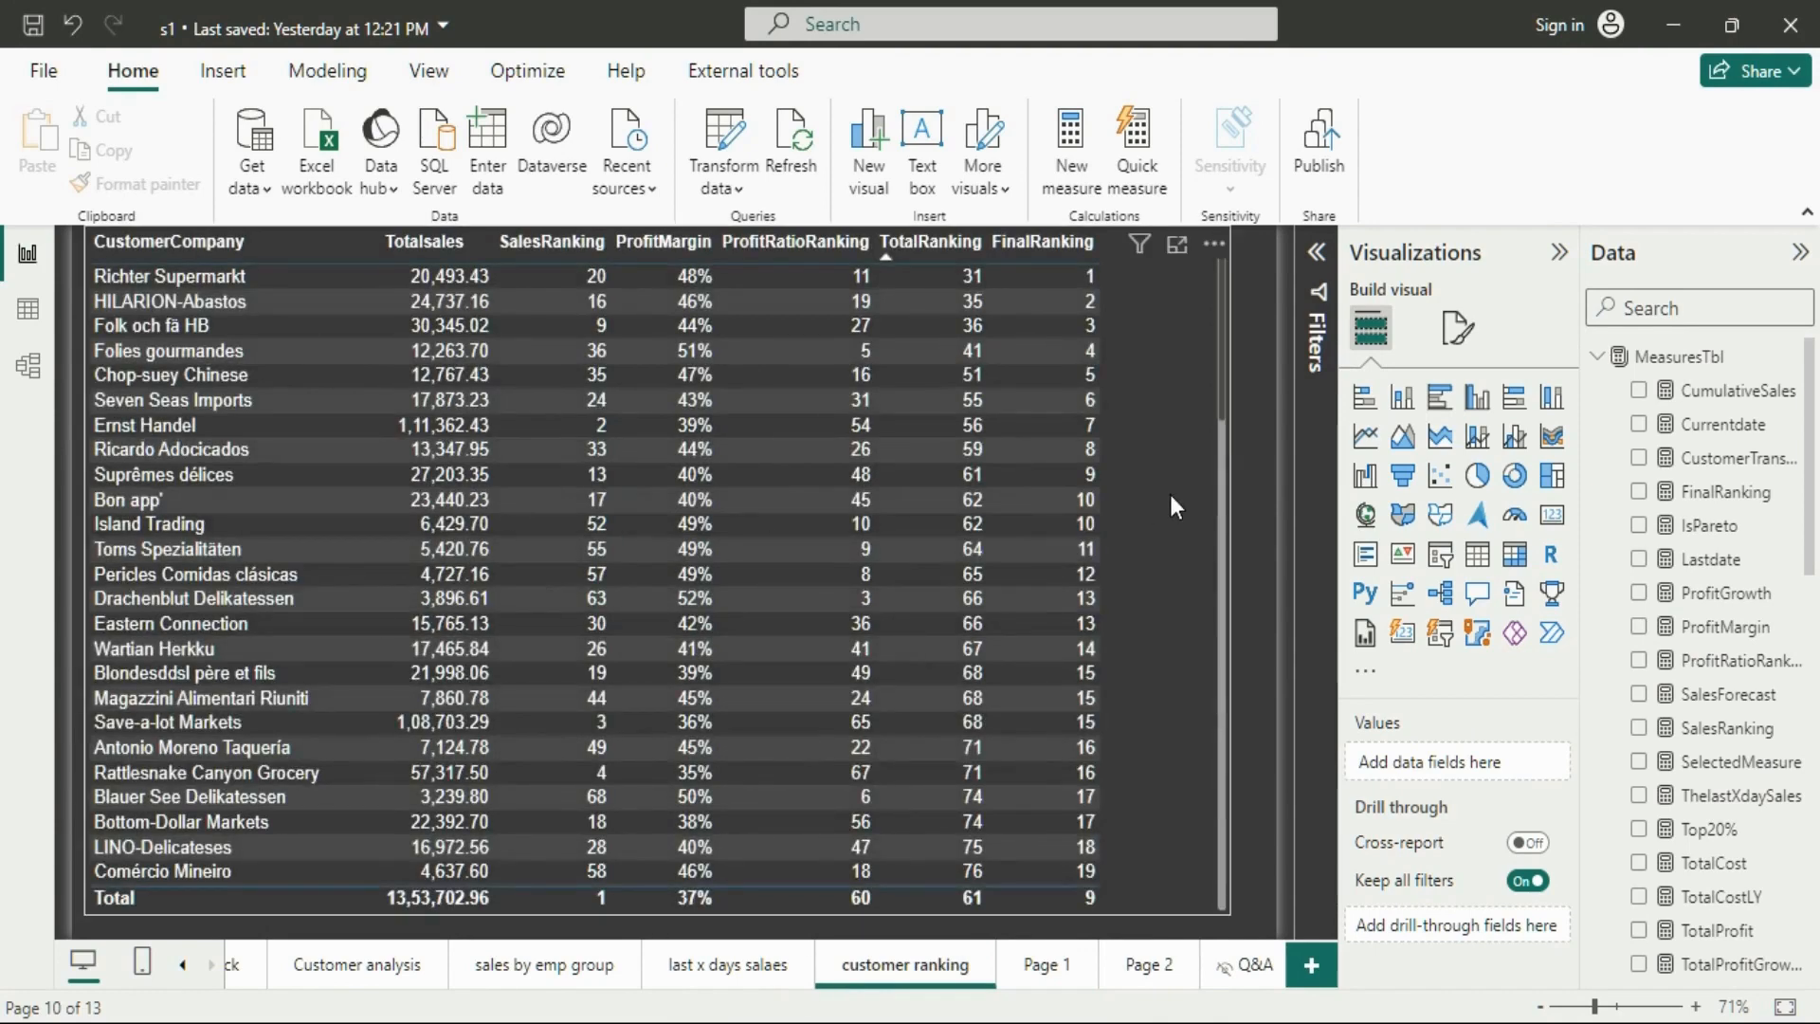
Copy the customer ranking table visual and paste it onto the empty Page 1
right_click(1175, 507)
mouse_move(1229, 633)
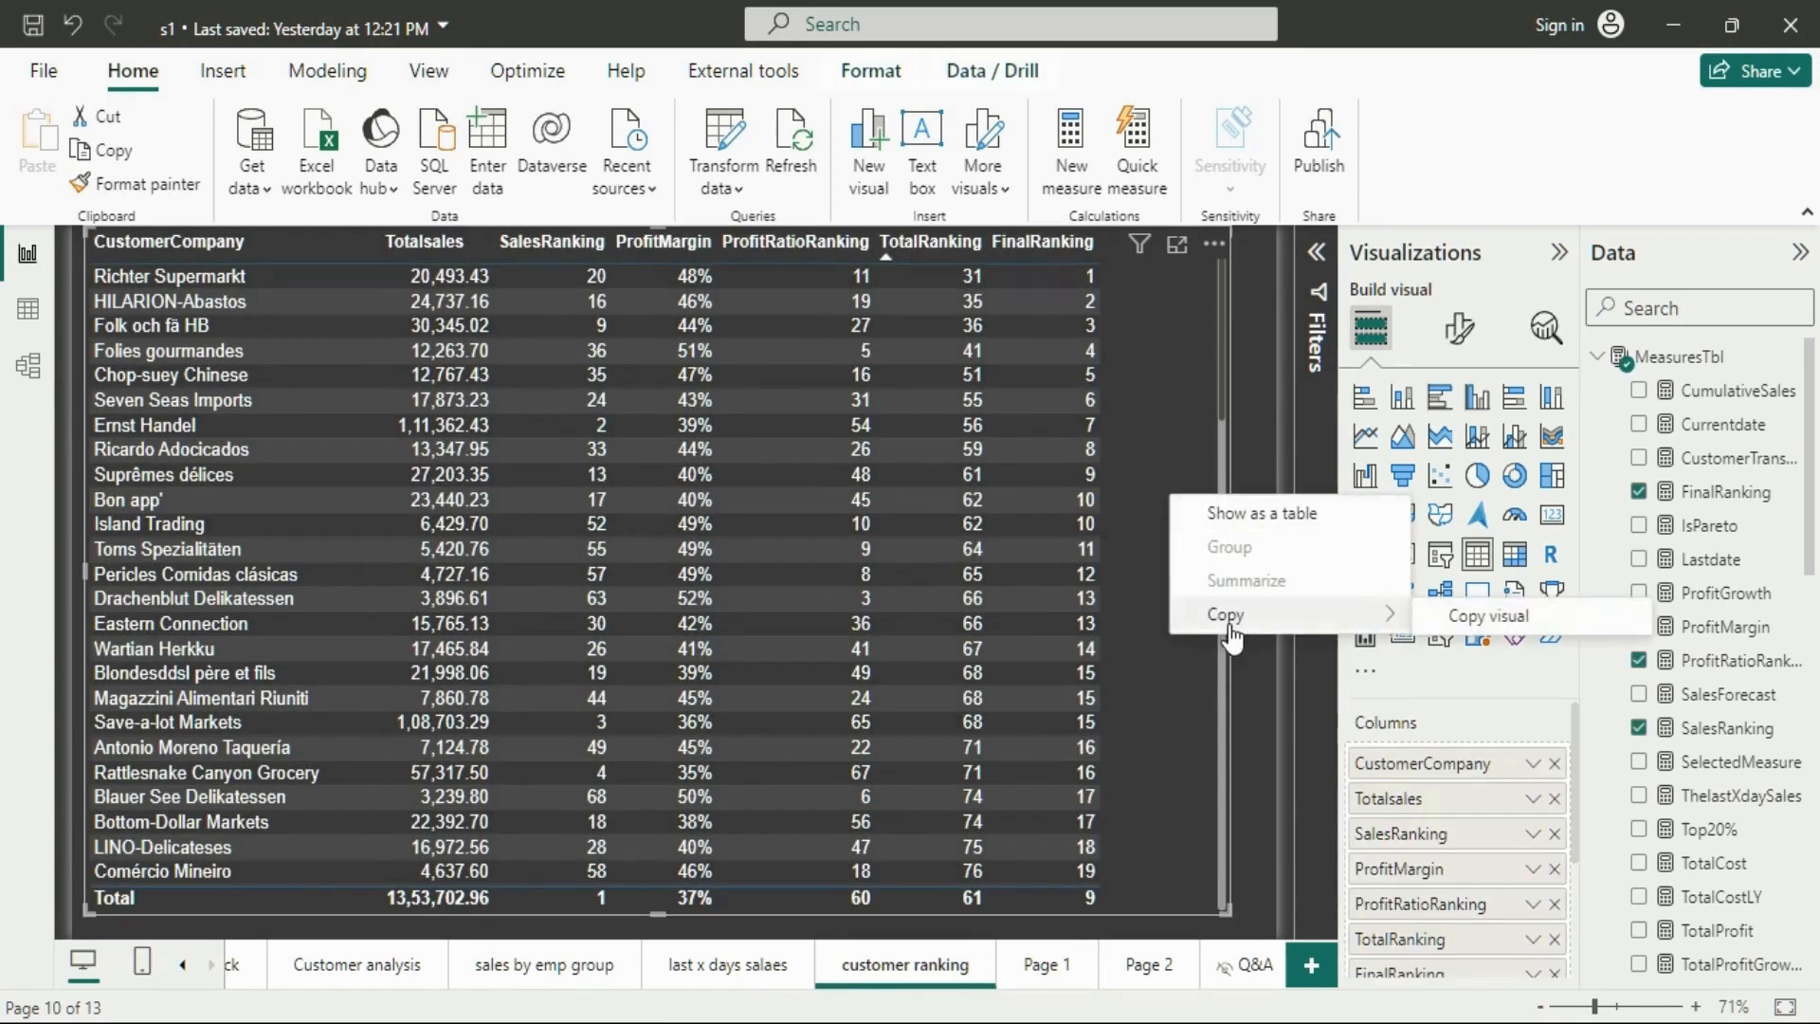
click(1488, 616)
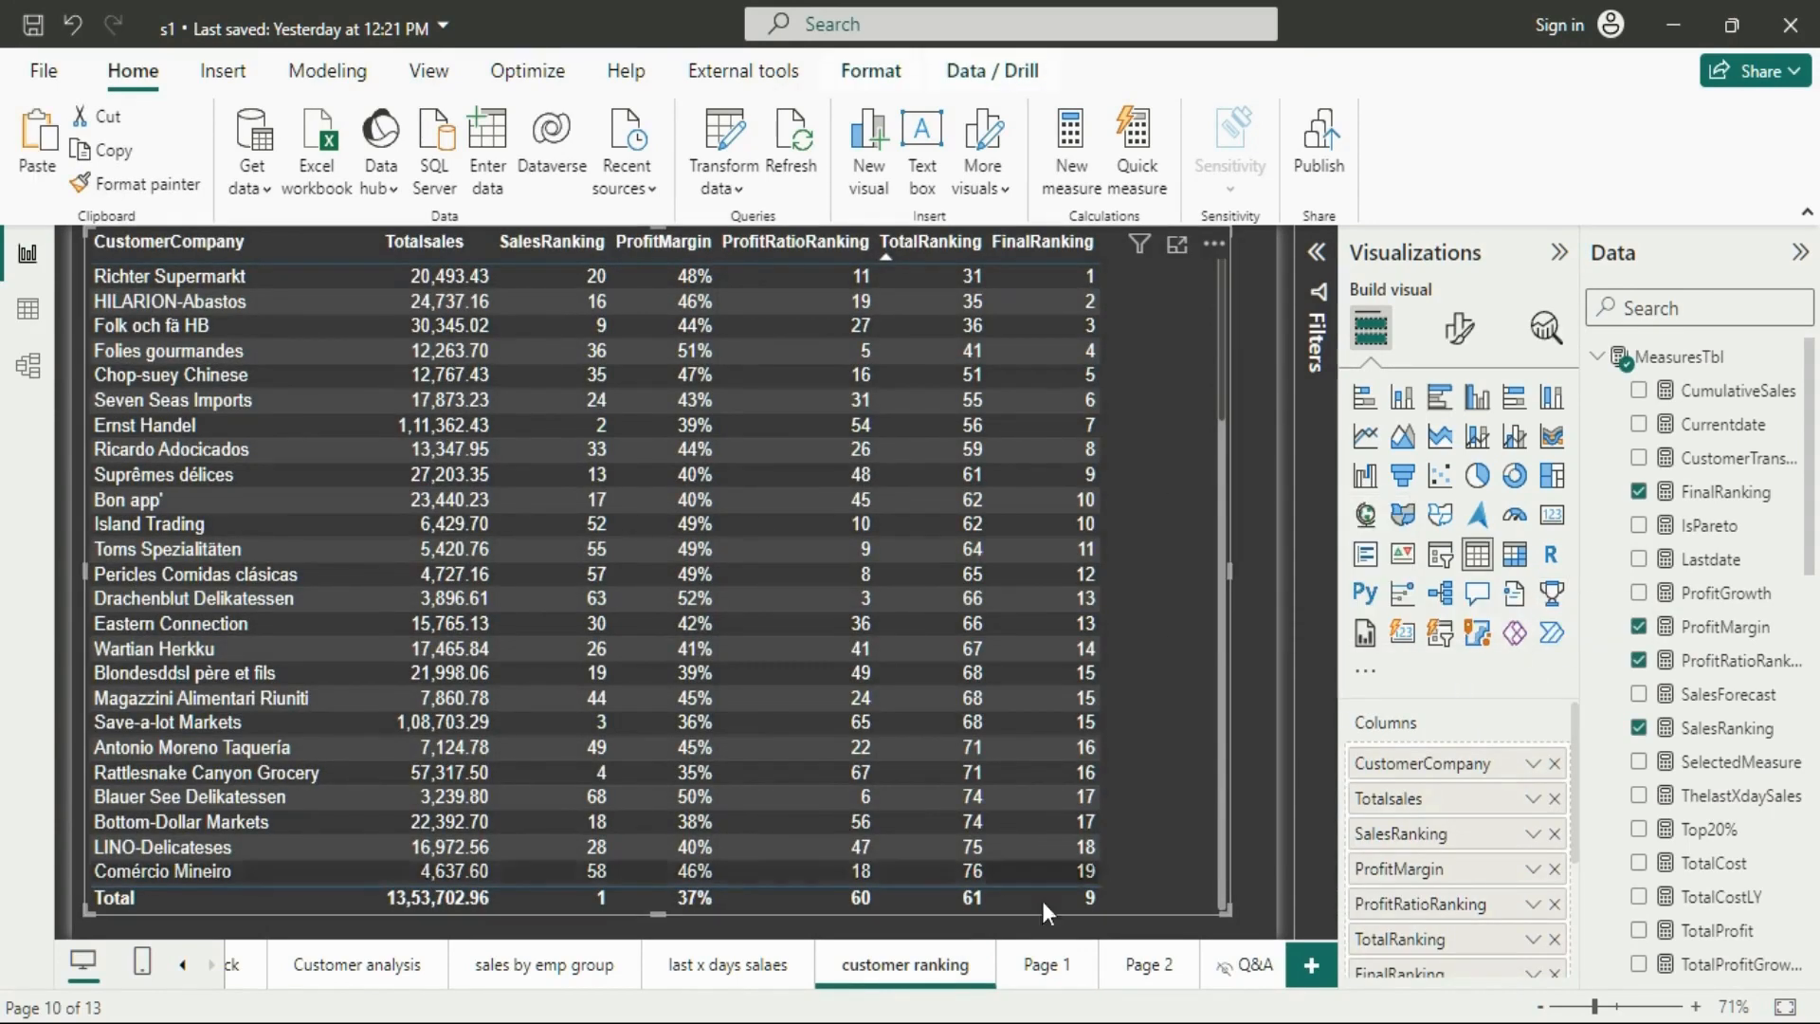
click(1038, 963)
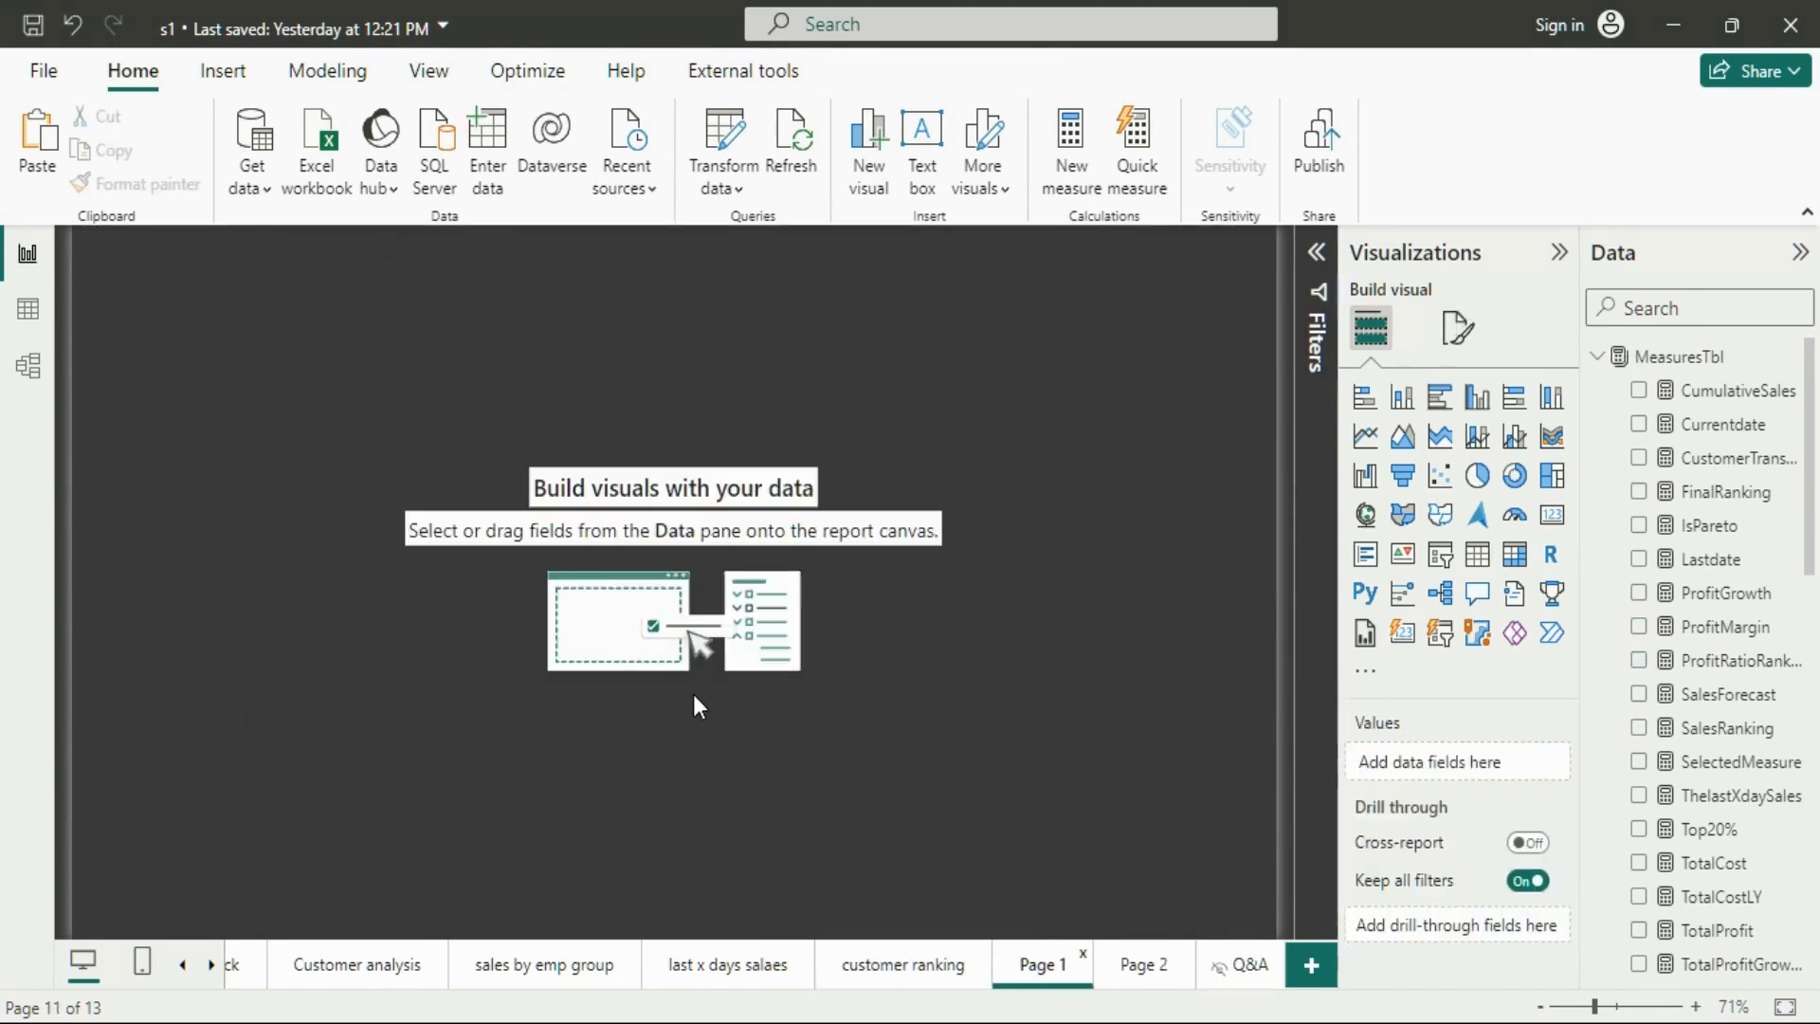
key(ctrl+v)
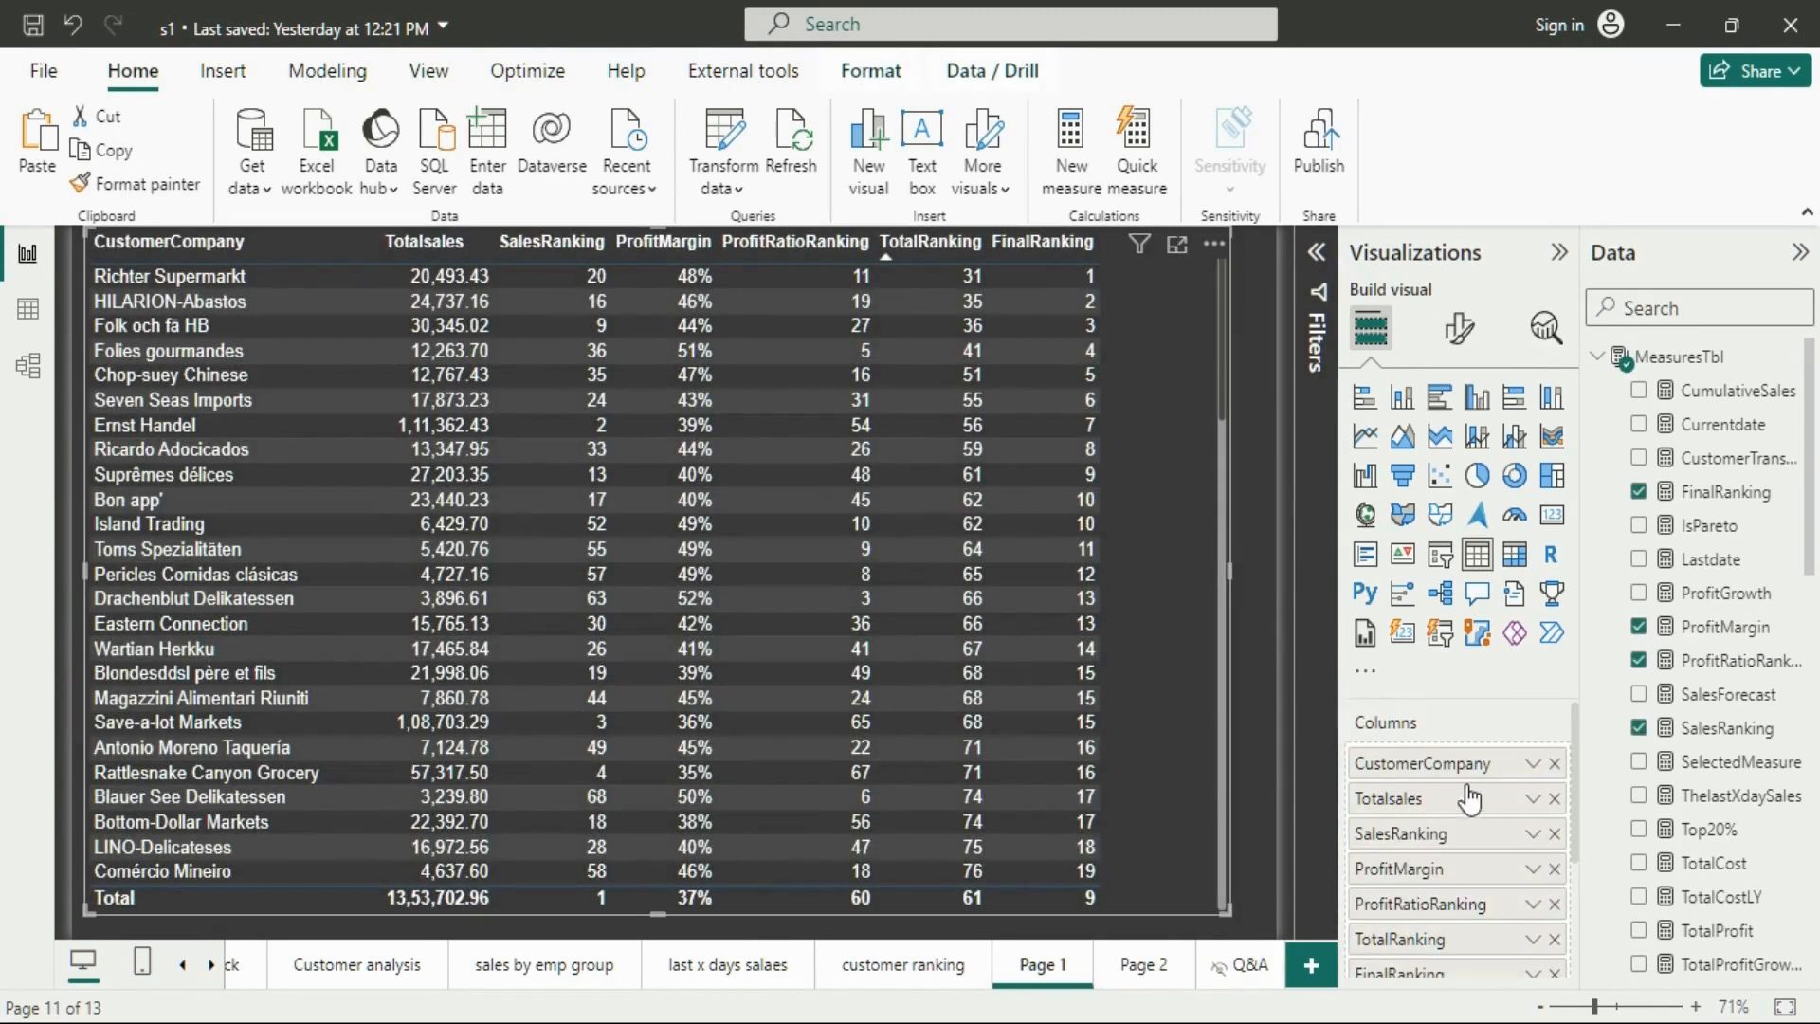
Remove Totalsales, ProfitMargin, ProfitRatioRanking, TotalRanking and FinalRanking from the pasted table, keeping only CustomerCompany and SalesRanking
drag(1470, 799, 1516, 834)
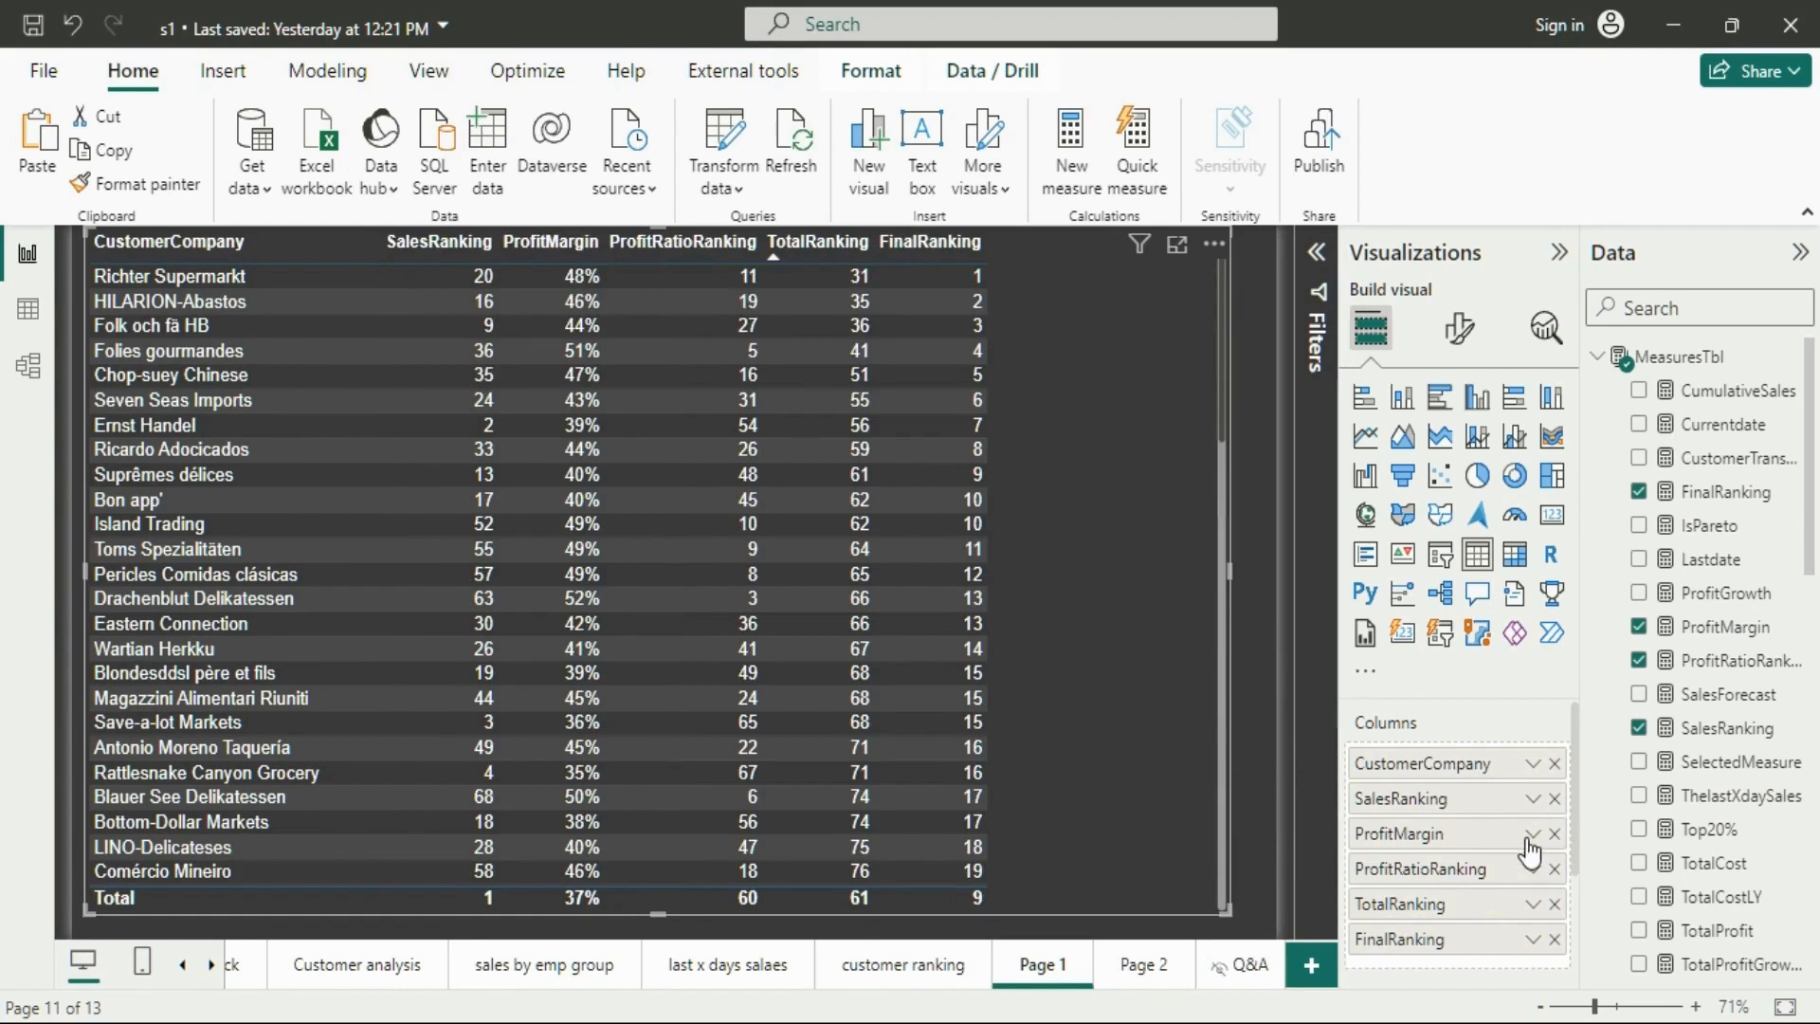
click(1555, 833)
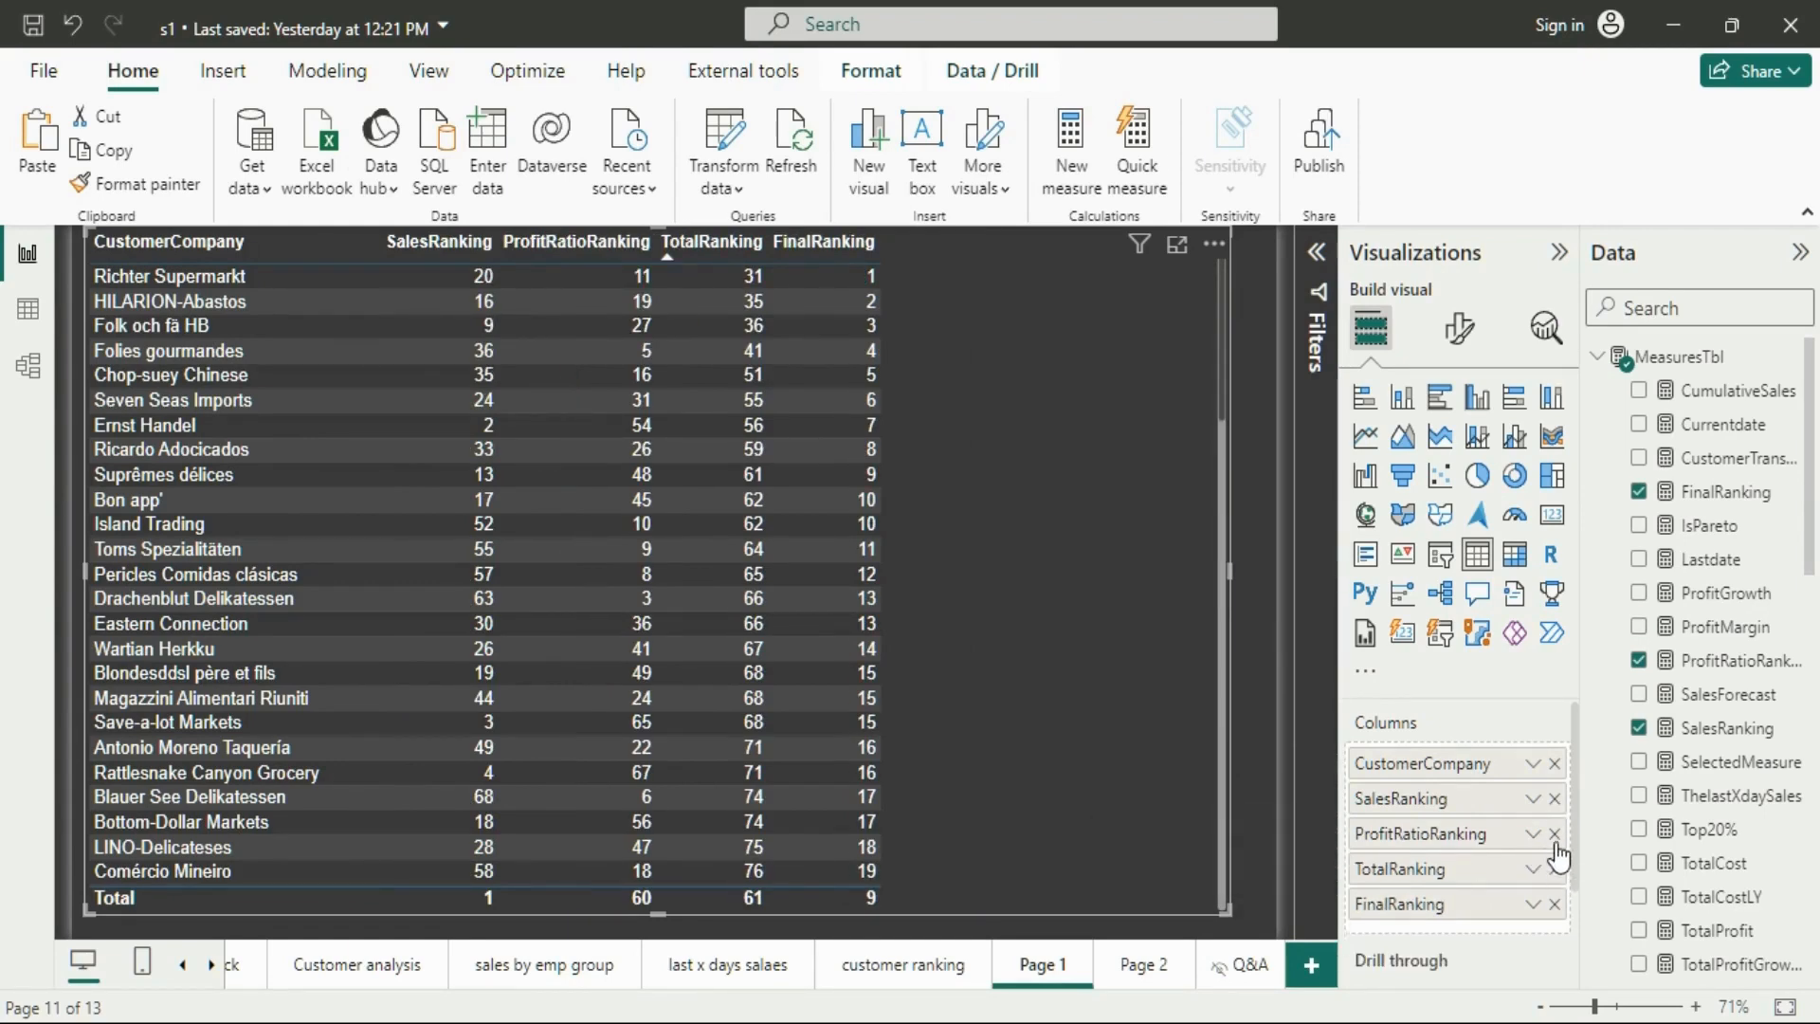
click(1555, 835)
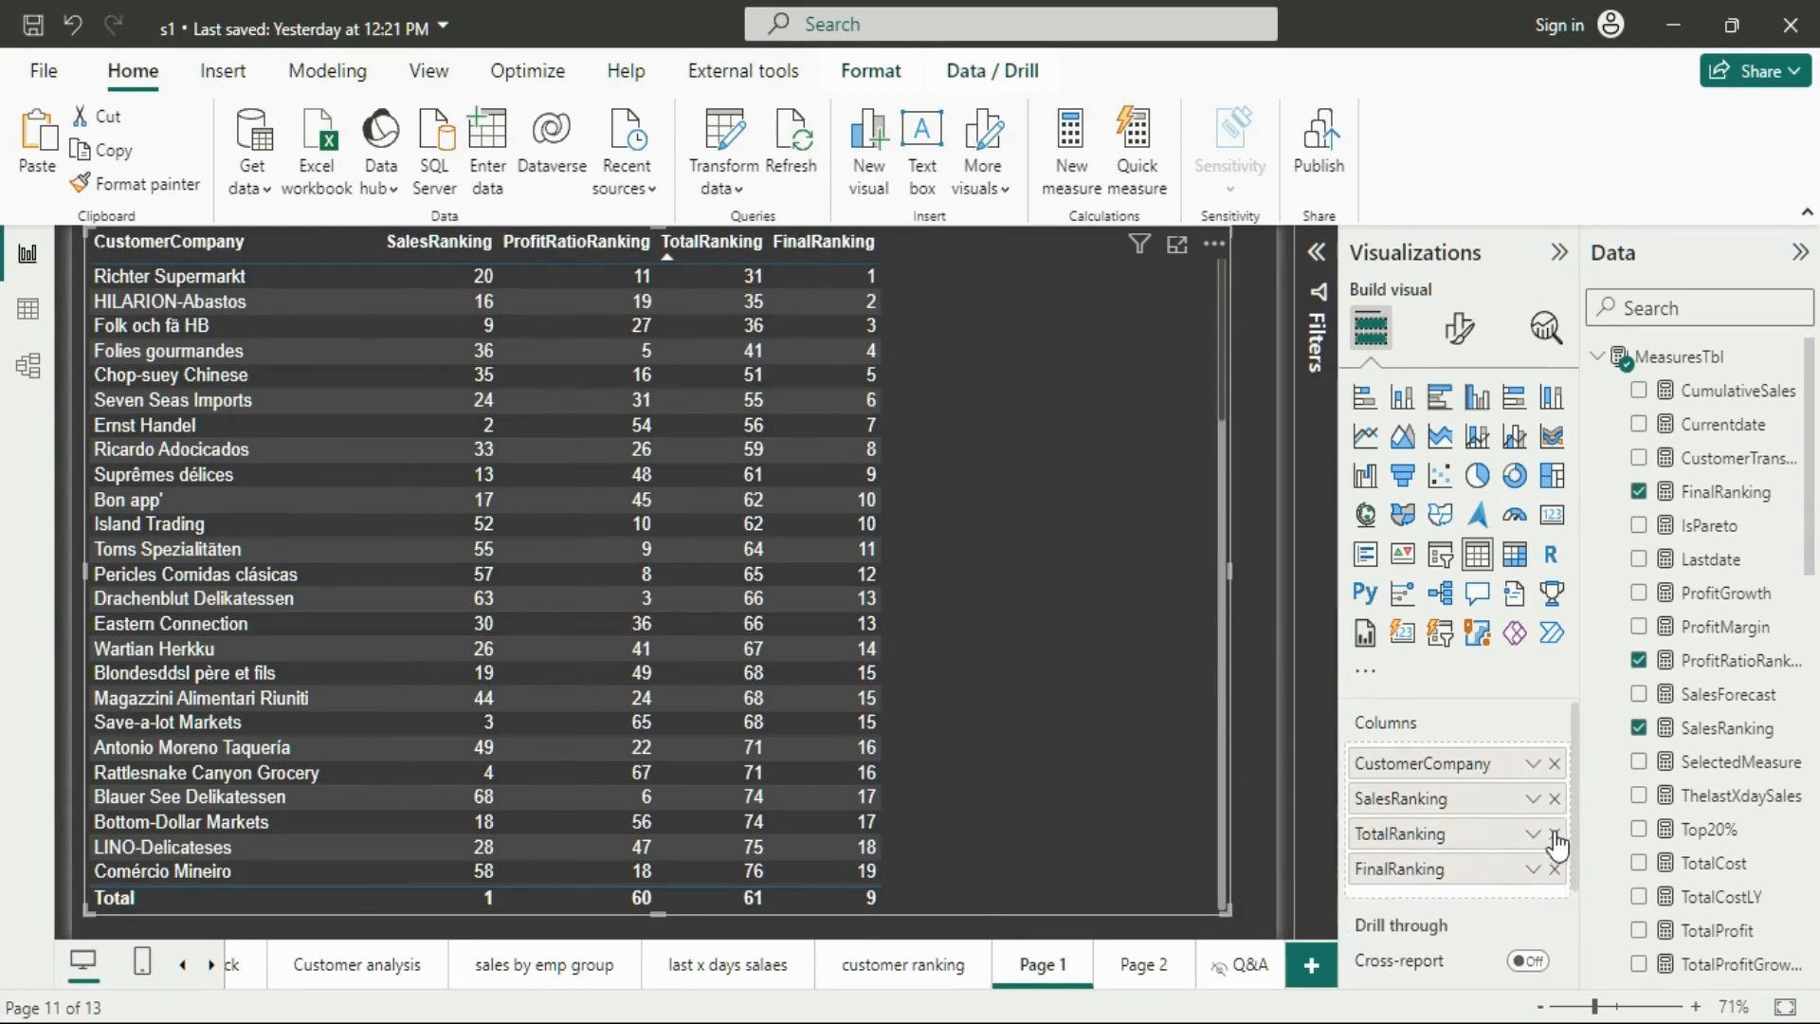
click(1555, 835)
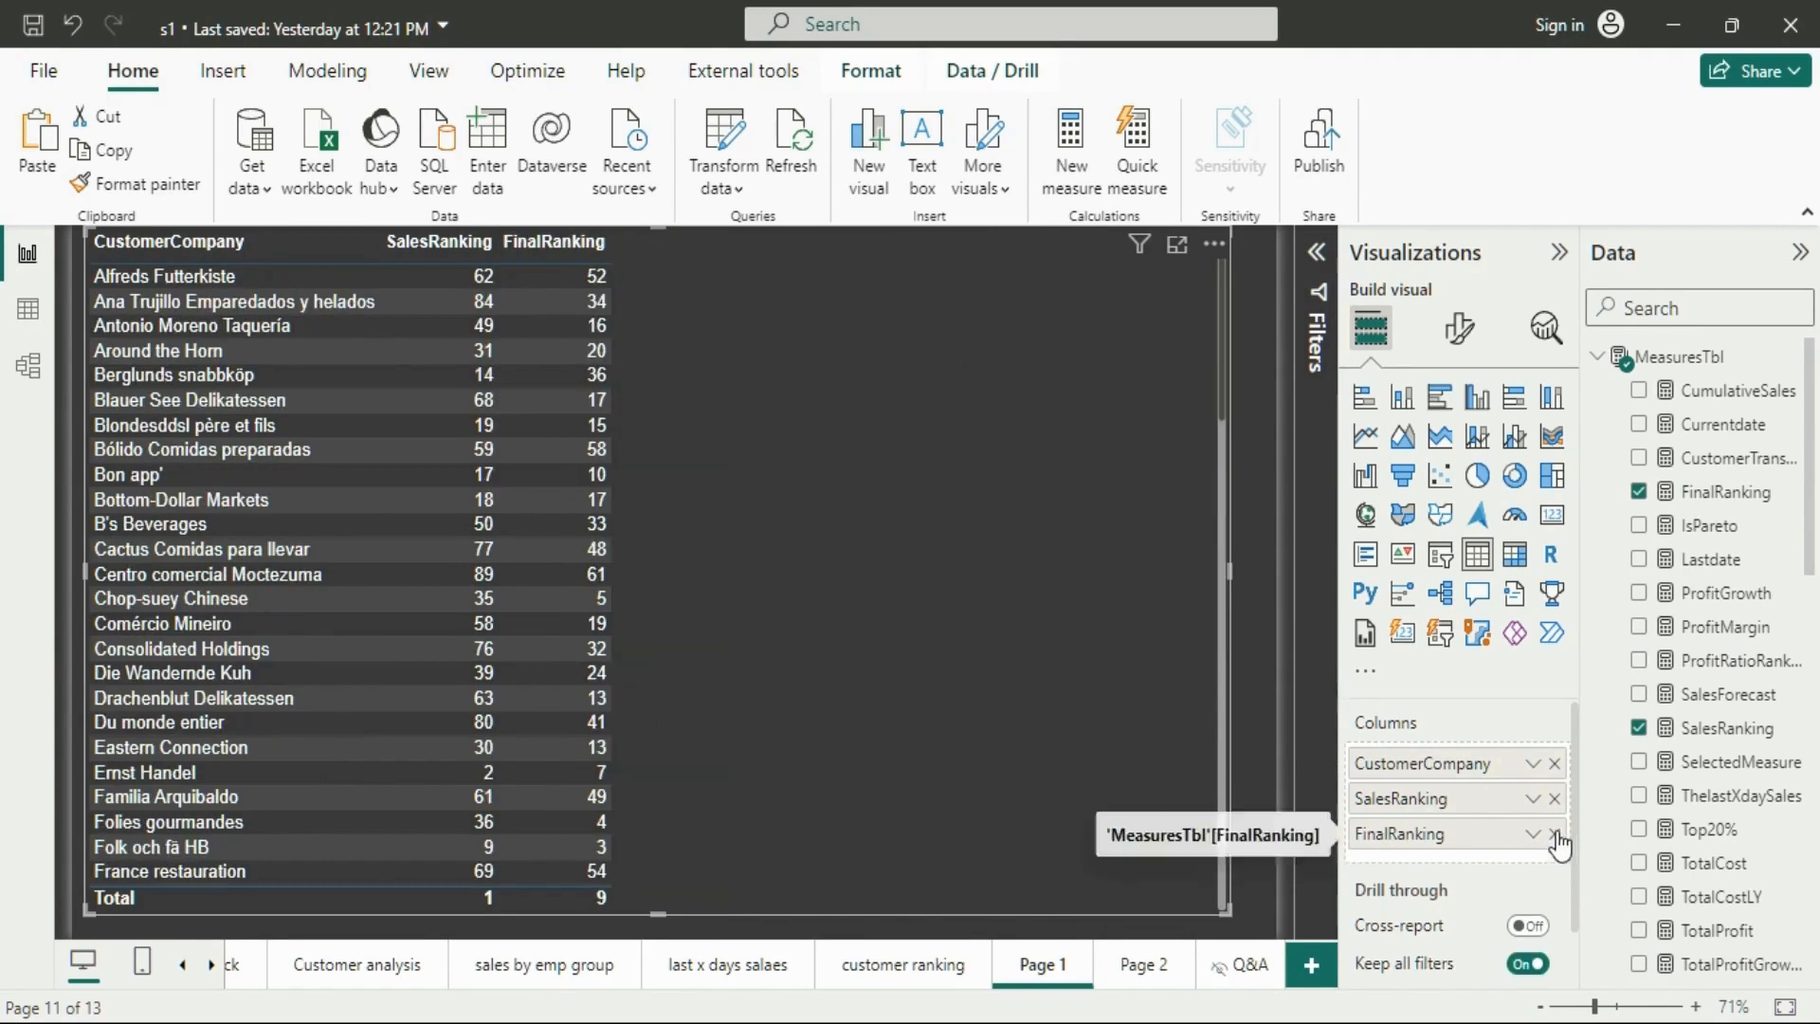
click(1554, 833)
Shrink the table to less than half the page width and sort it by SalesRanking in ascending order
drag(1221, 910, 634, 868)
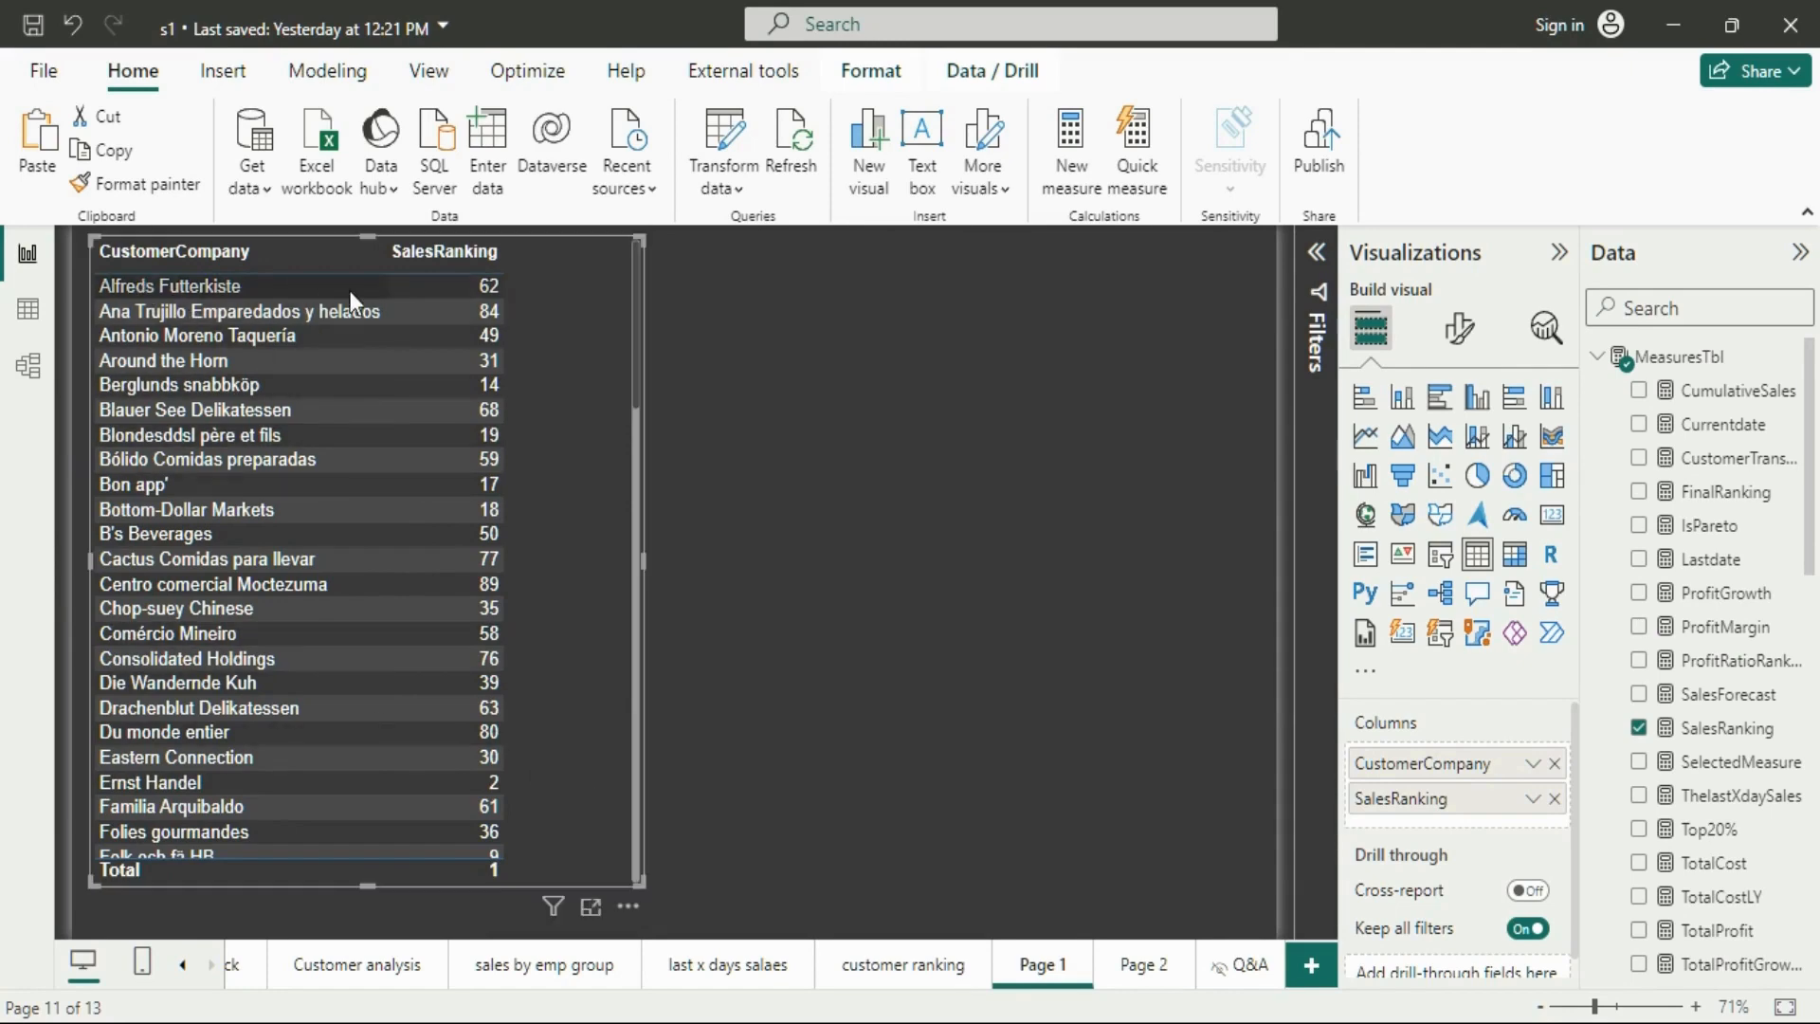
click(400, 264)
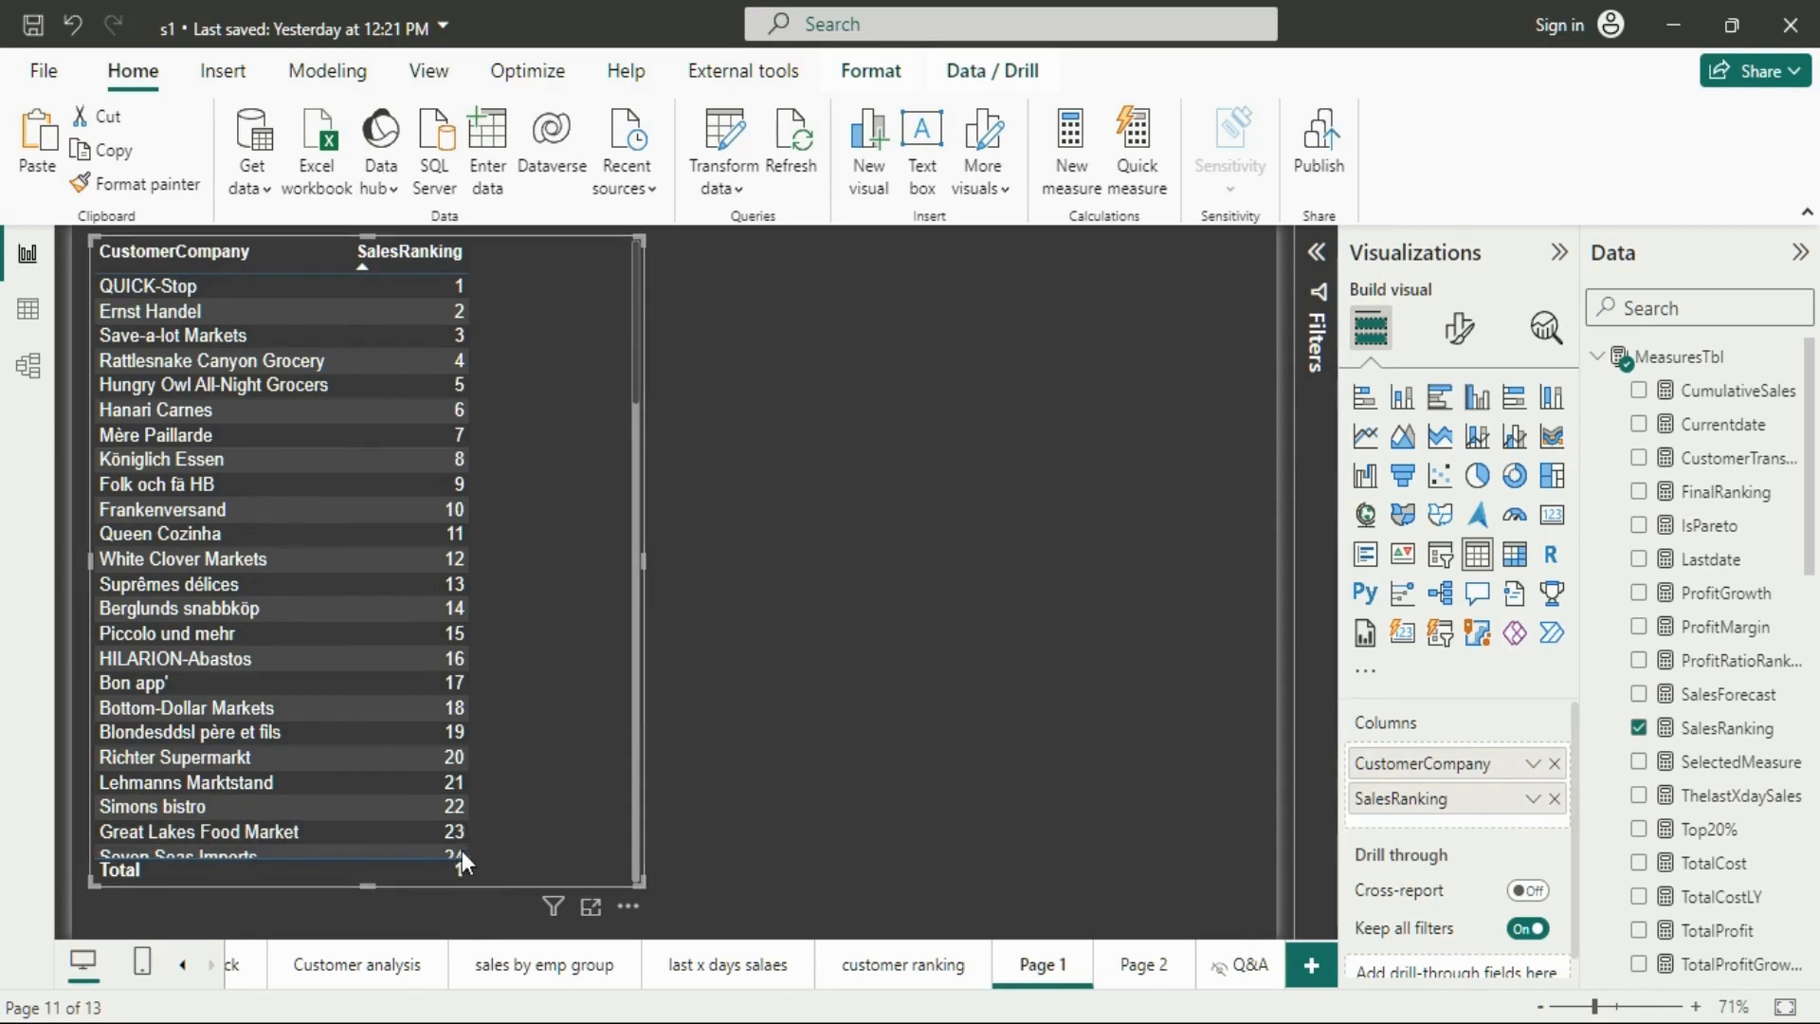
drag(635, 877, 611, 873)
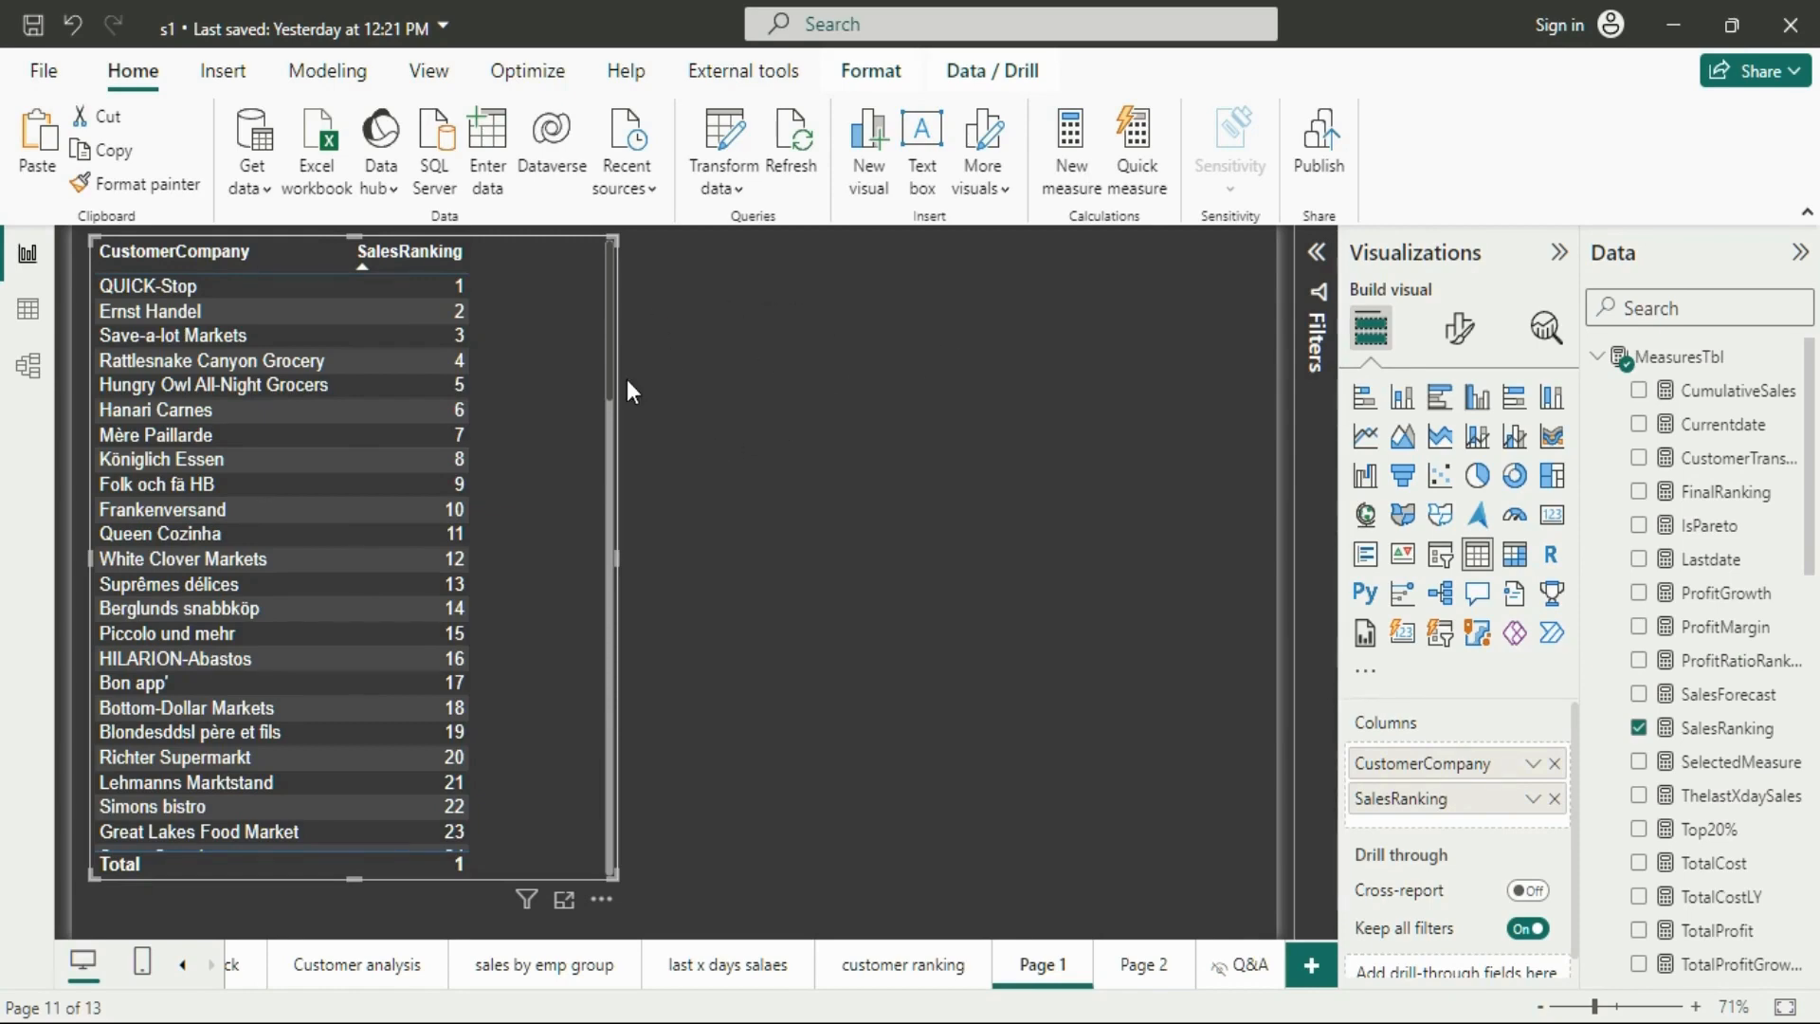
scroll(494, 591, down, 3)
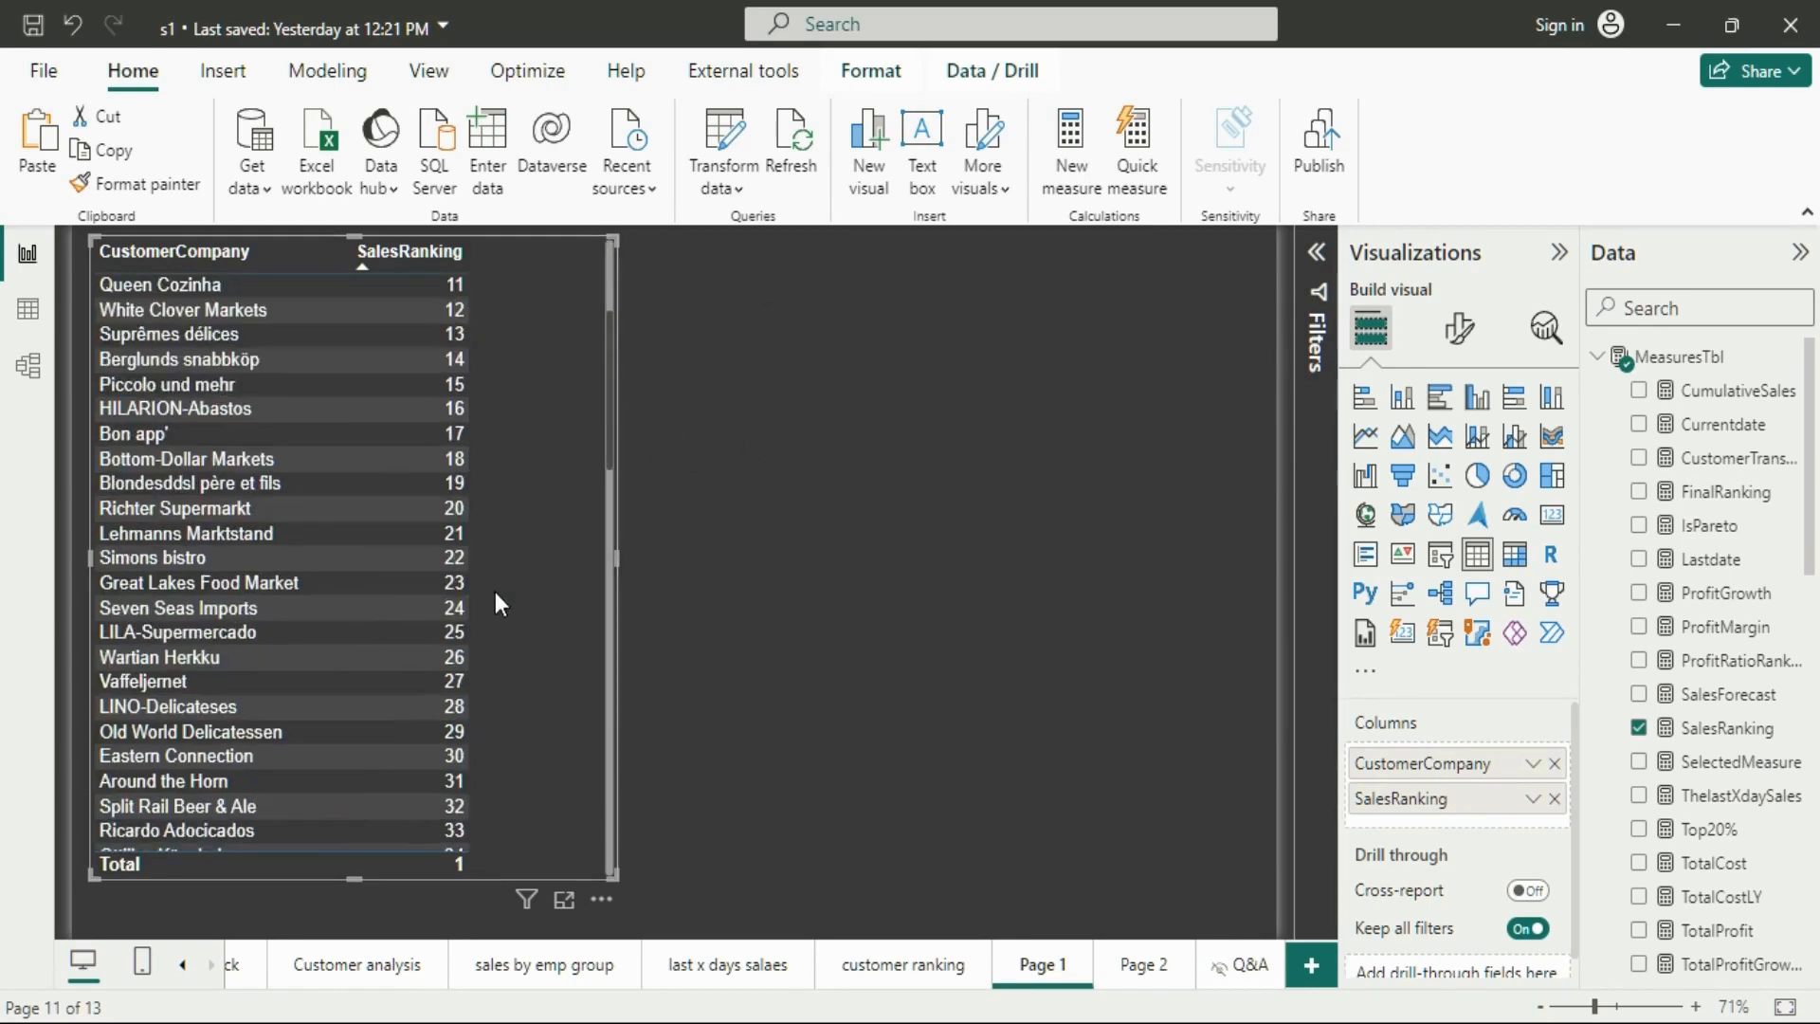
scroll(494, 604, up, 2)
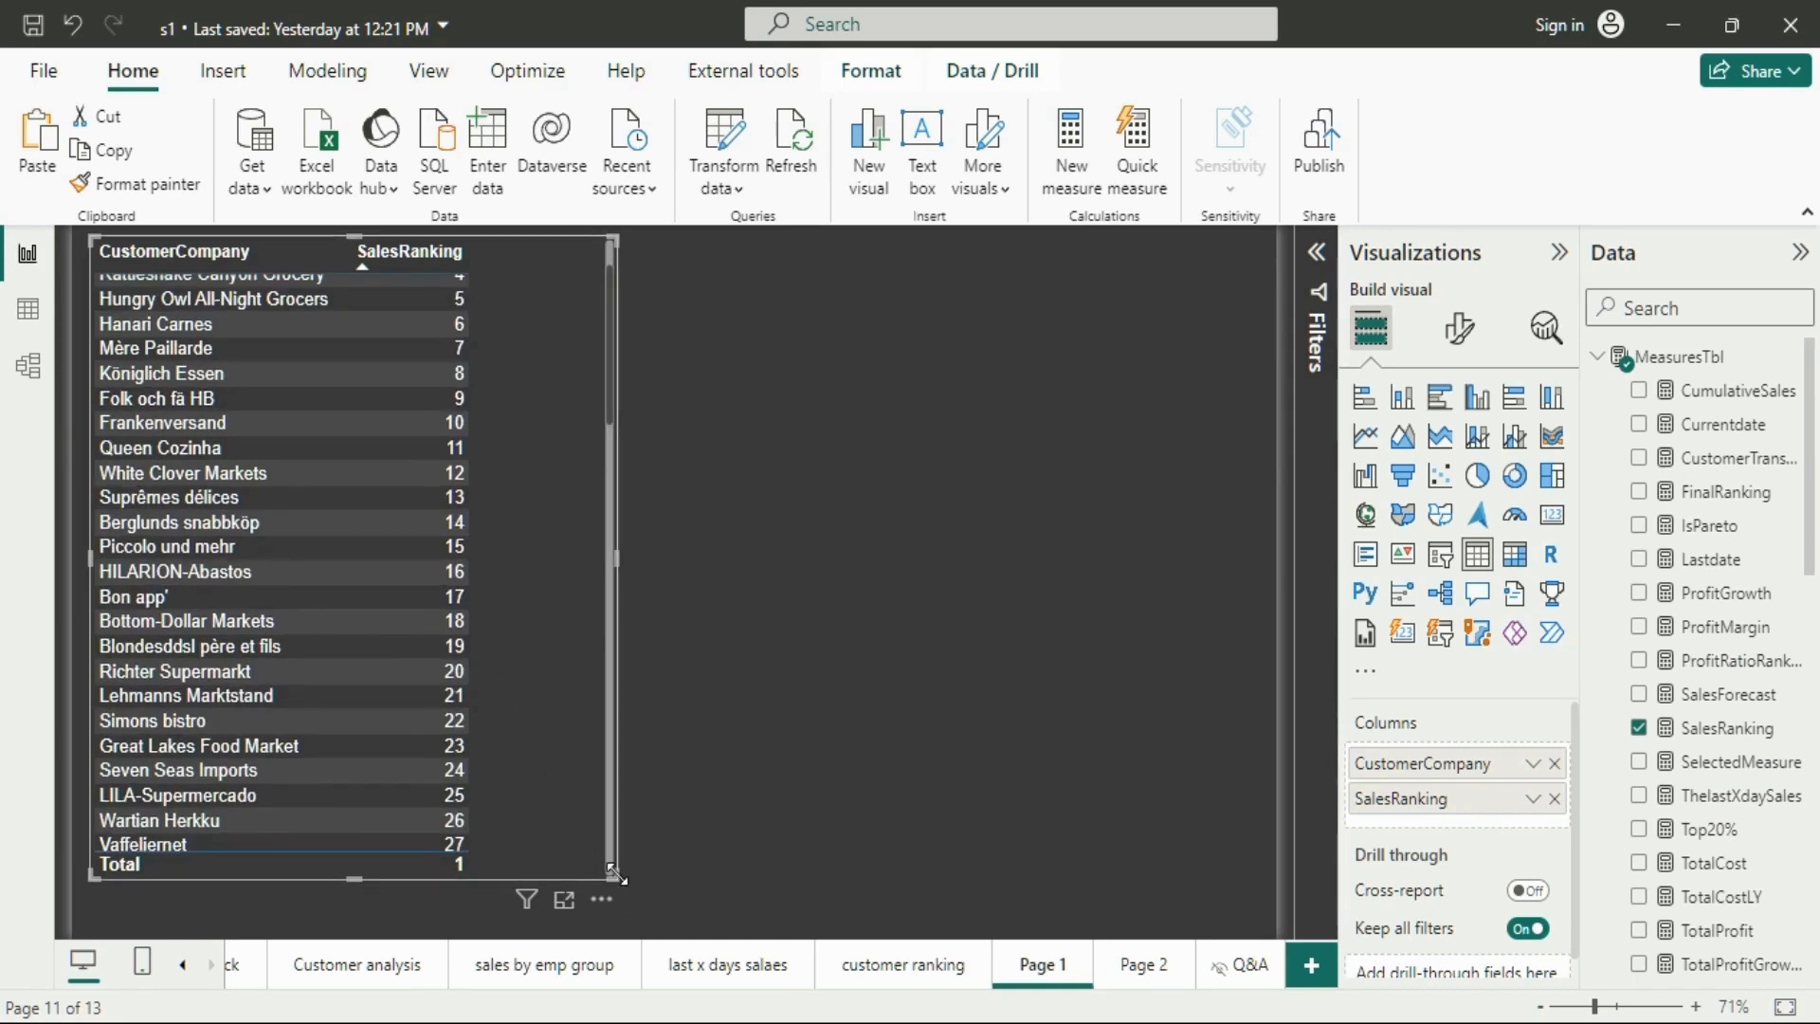
drag(612, 872, 595, 821)
scroll(475, 611, up, 2)
scroll(475, 611, down, 8)
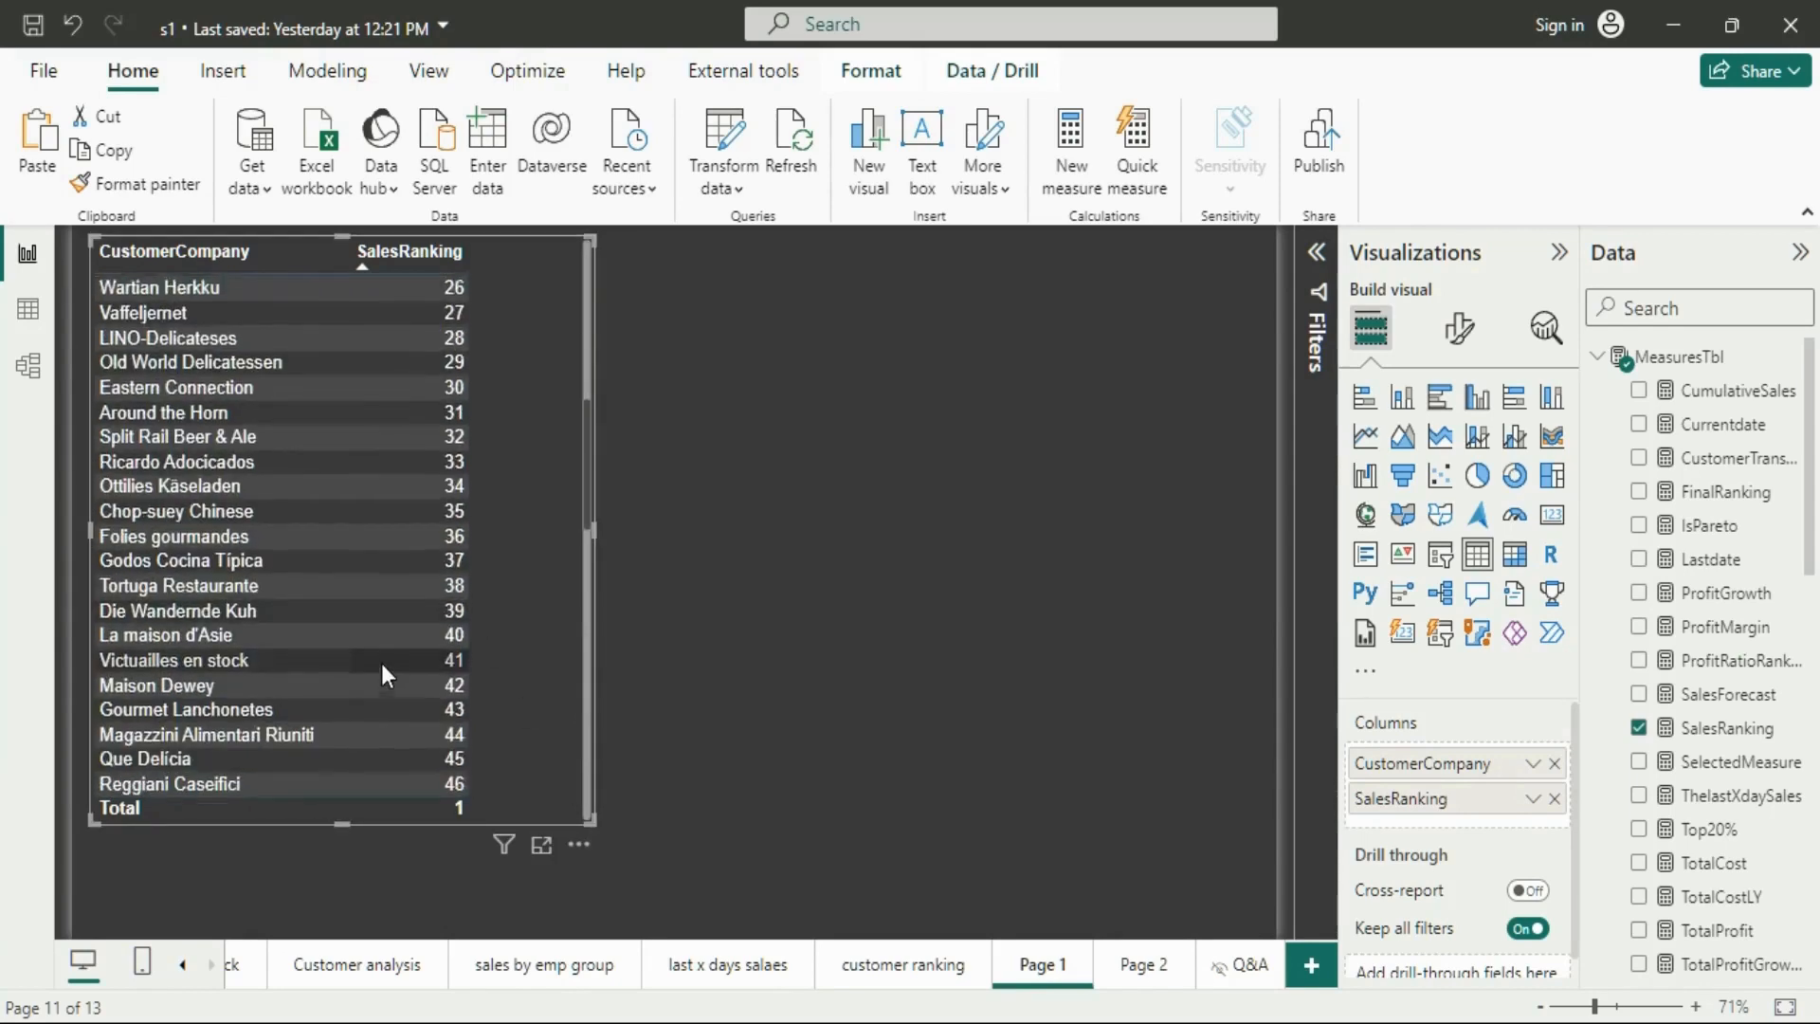
scroll(381, 662, up, 7)
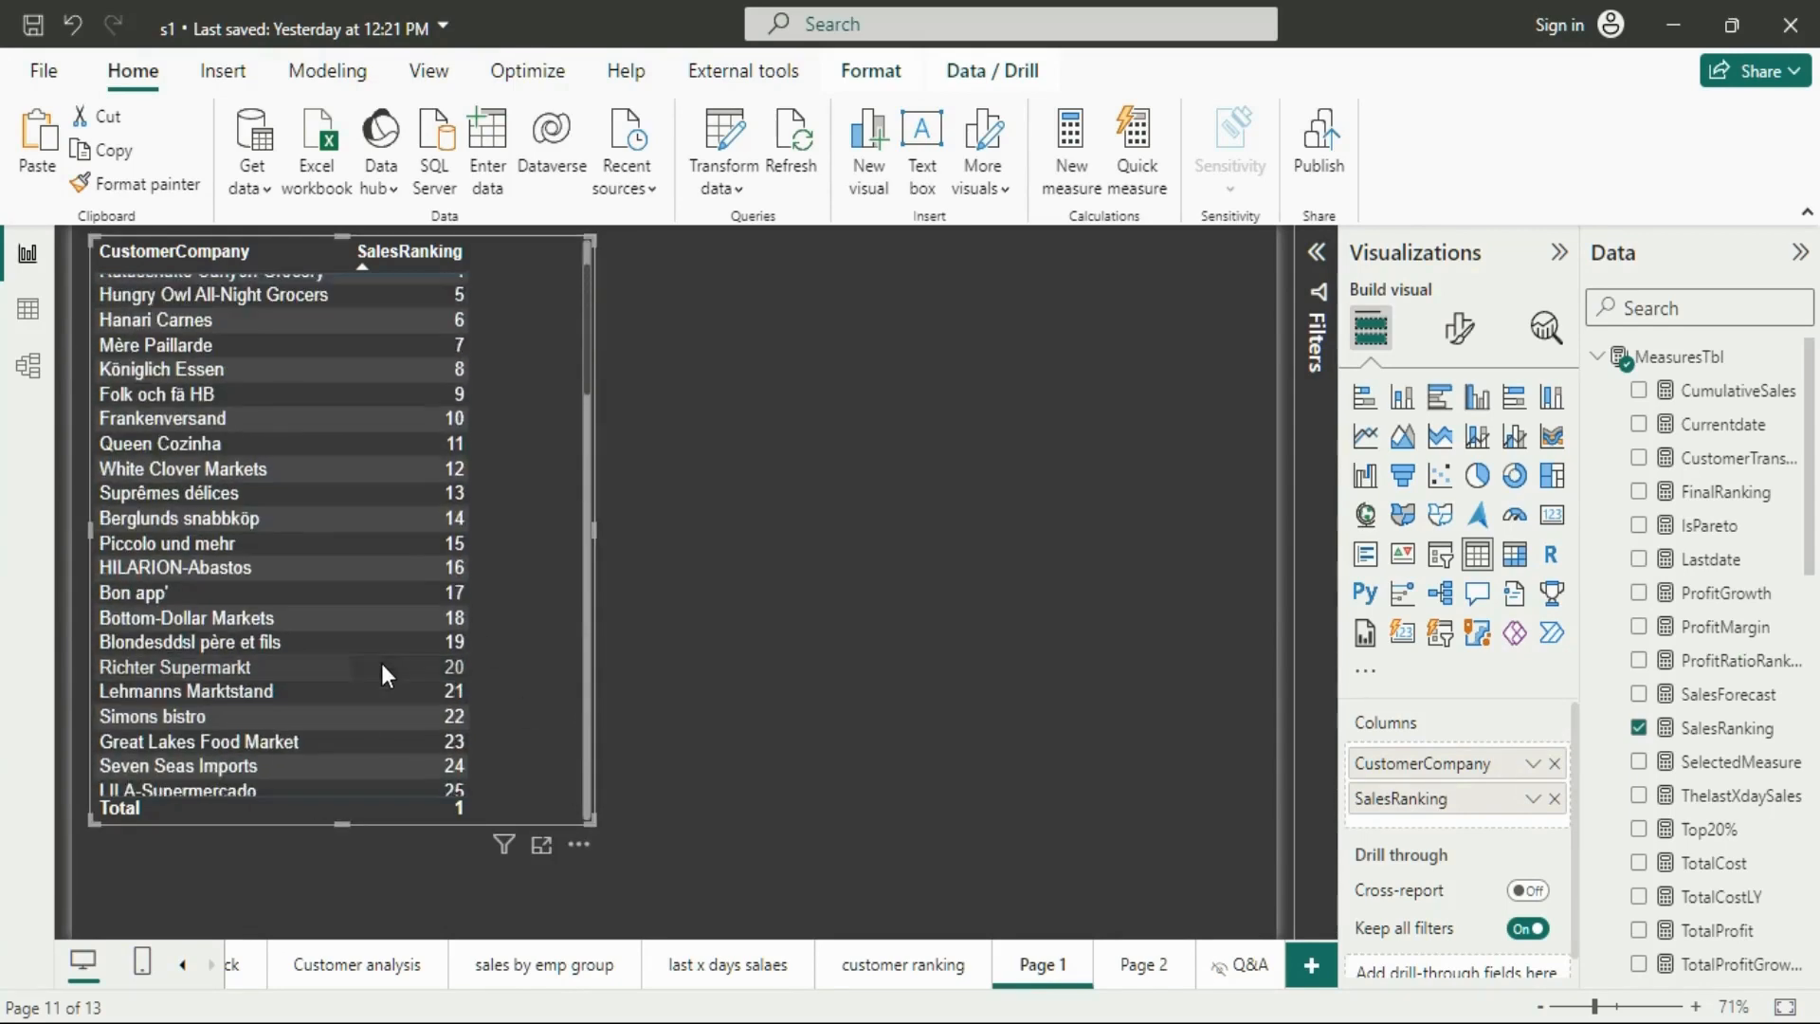
Create a numeric range parameter named Dynamic Ranking with its slicer added to the page
click(235, 77)
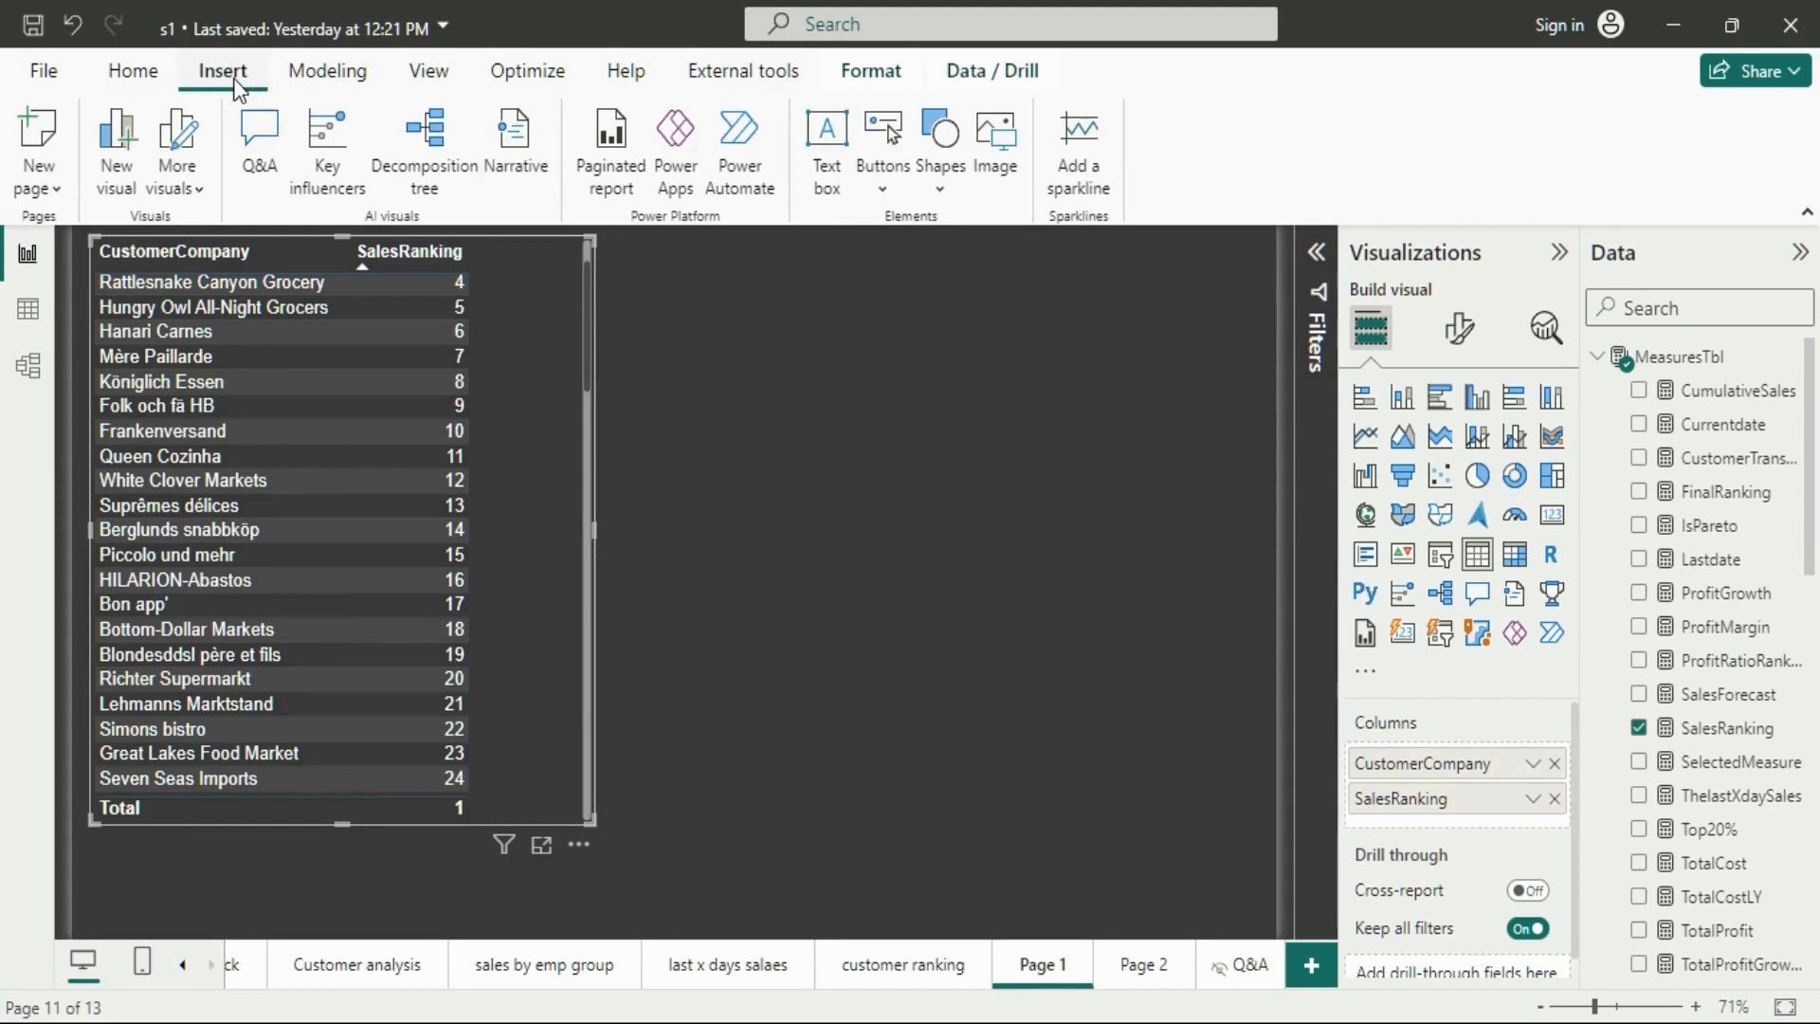
click(134, 72)
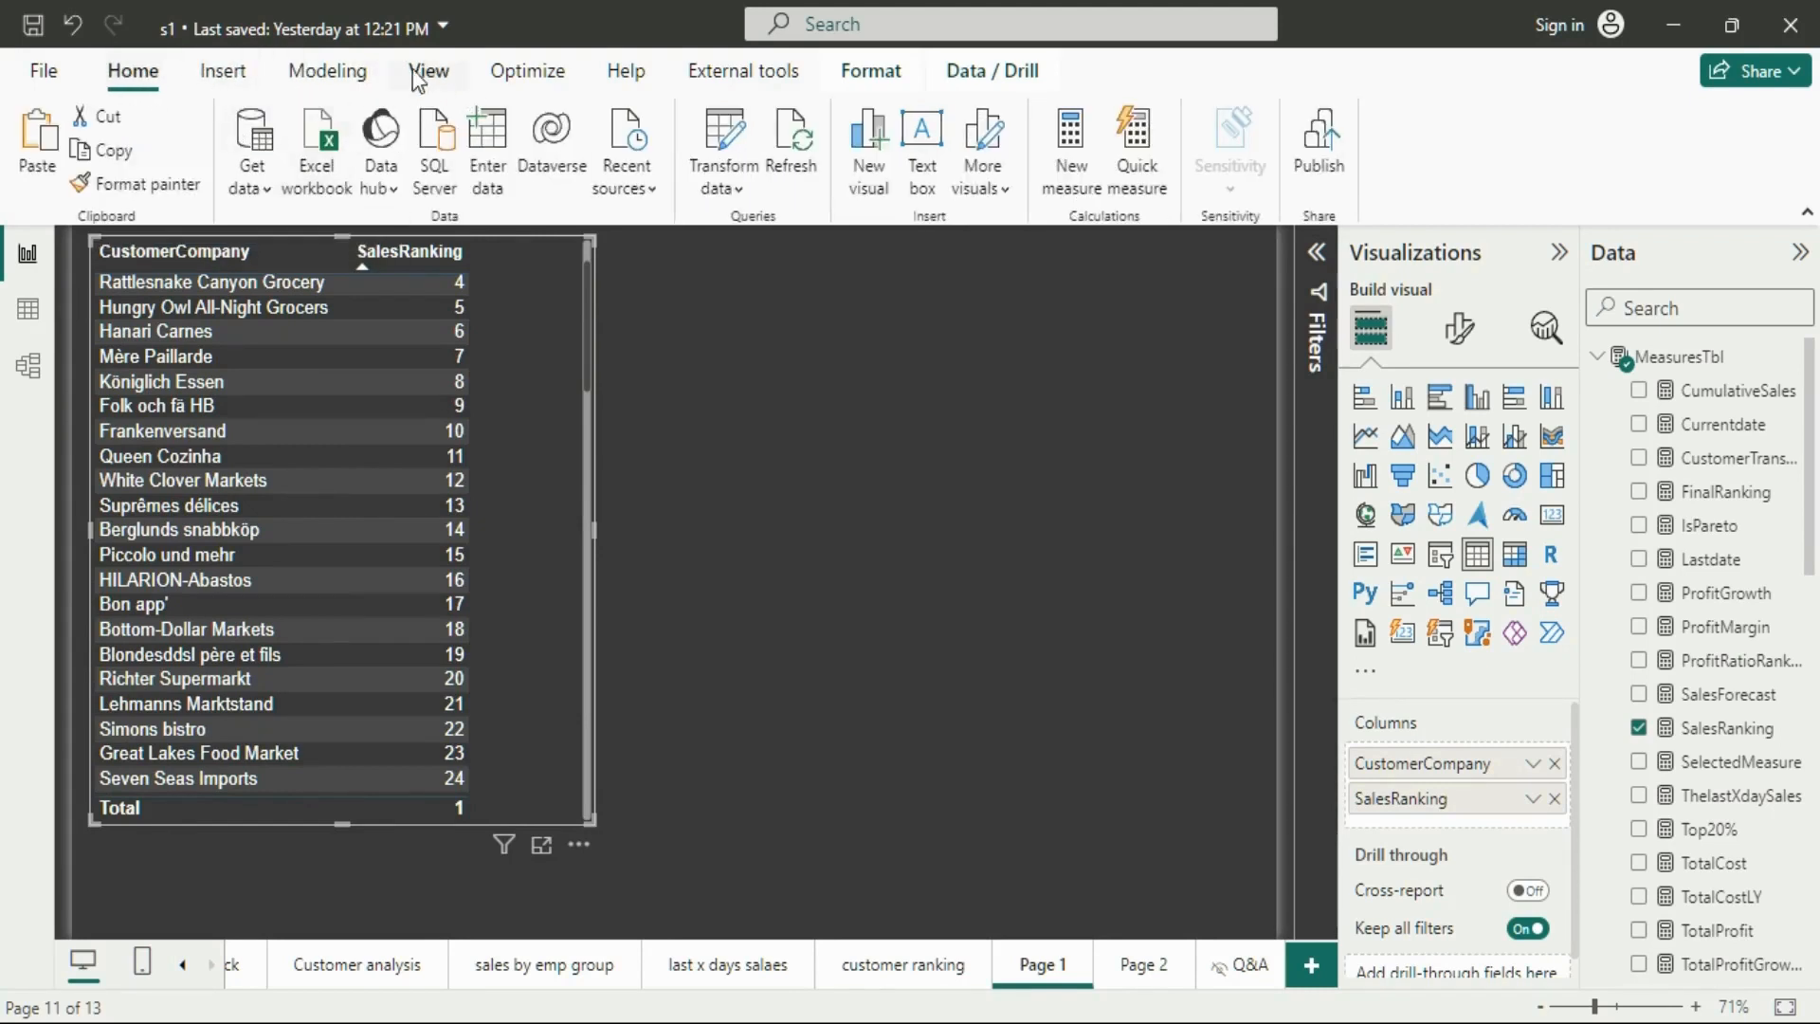
click(363, 76)
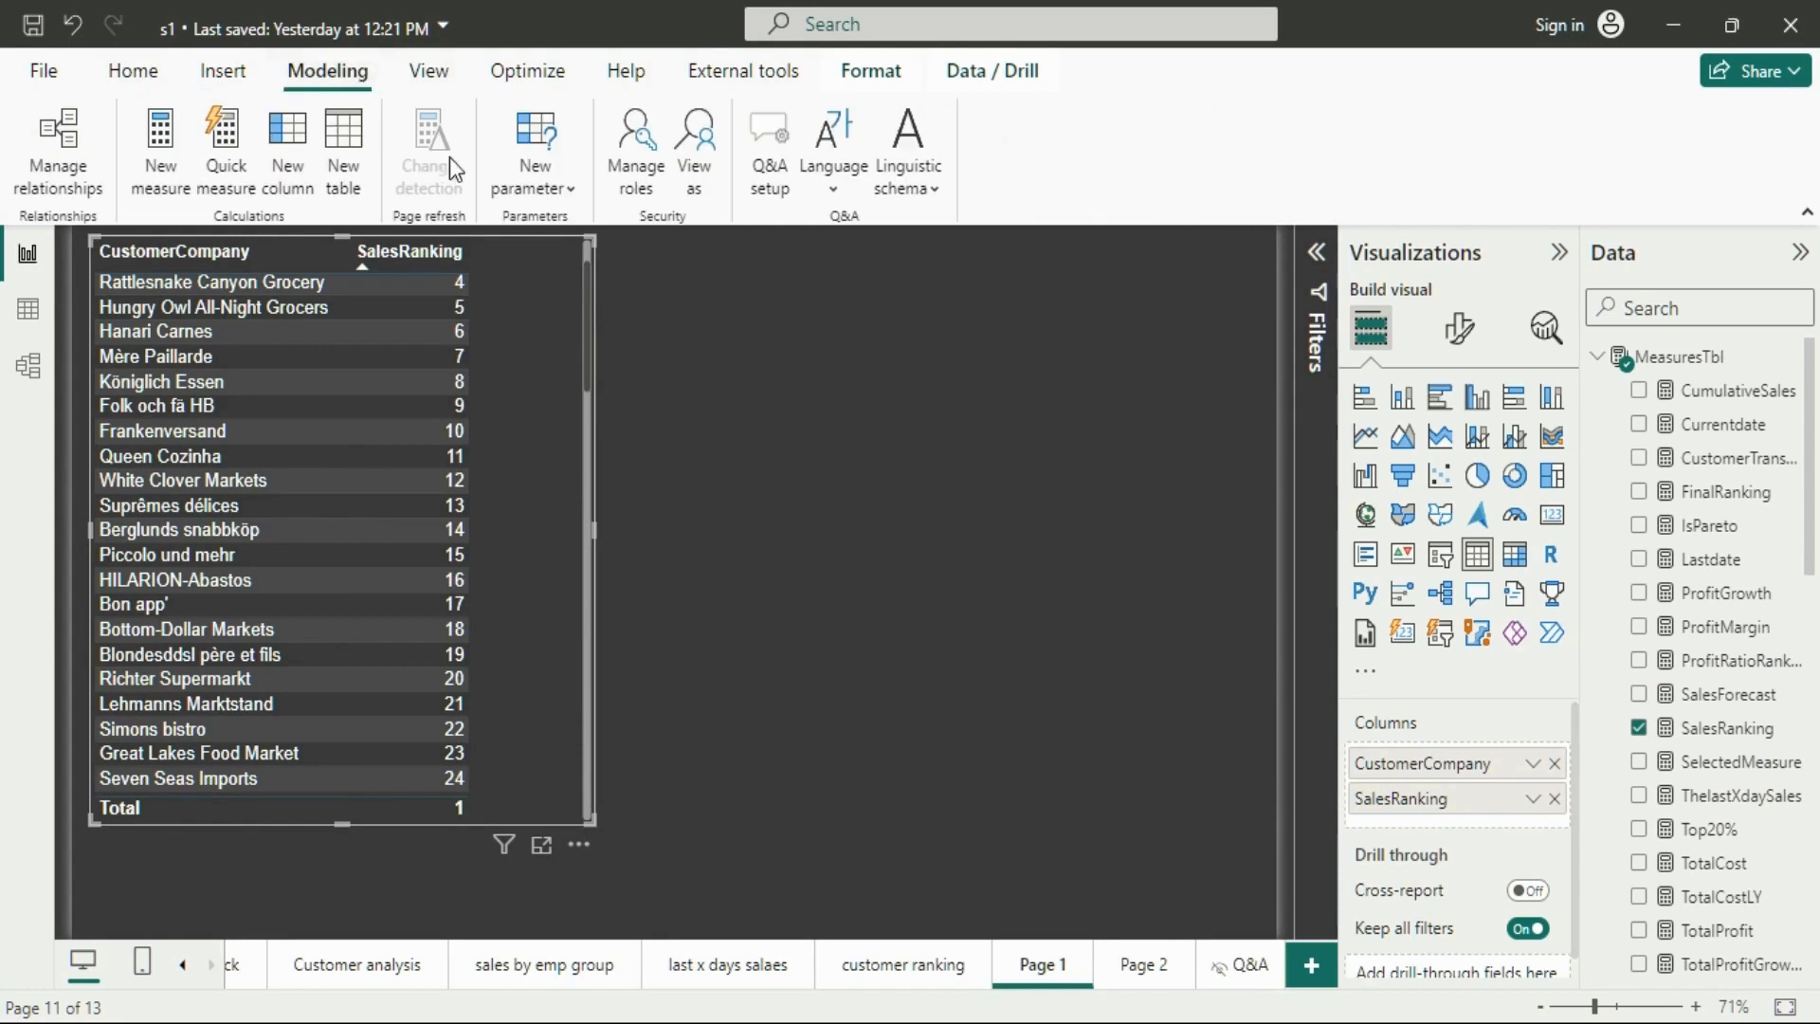
click(554, 178)
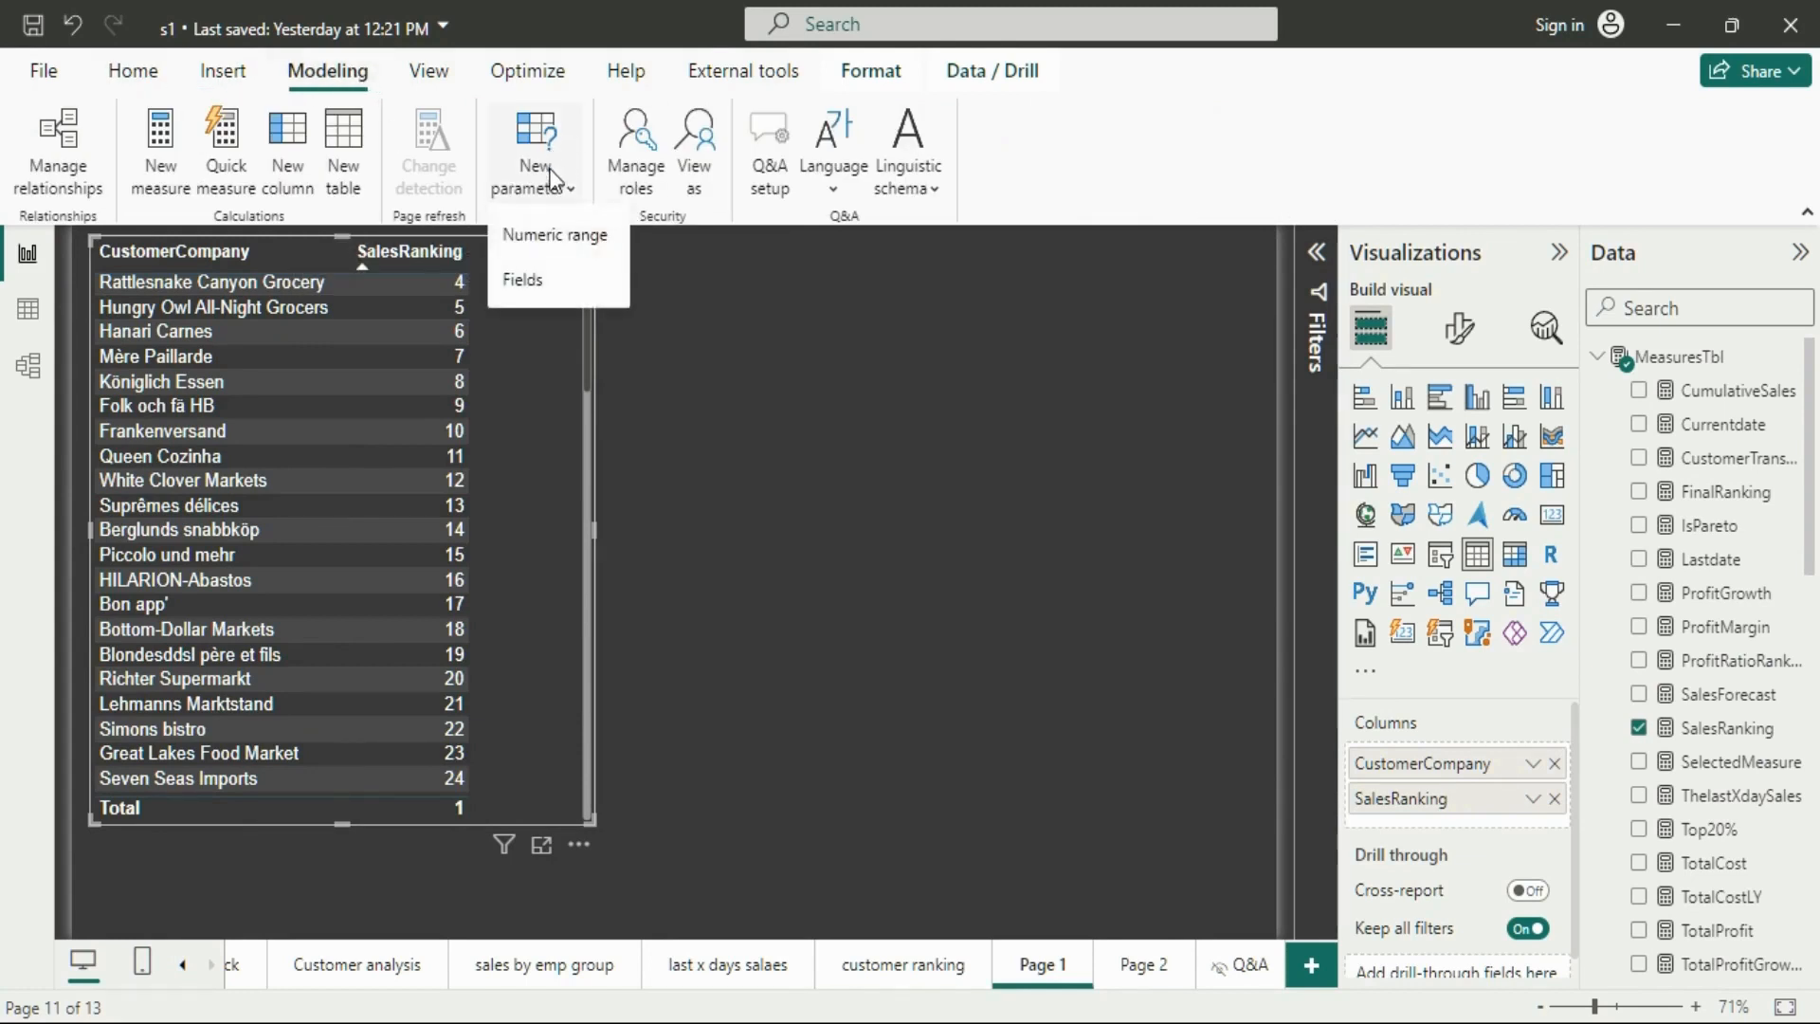
click(523, 252)
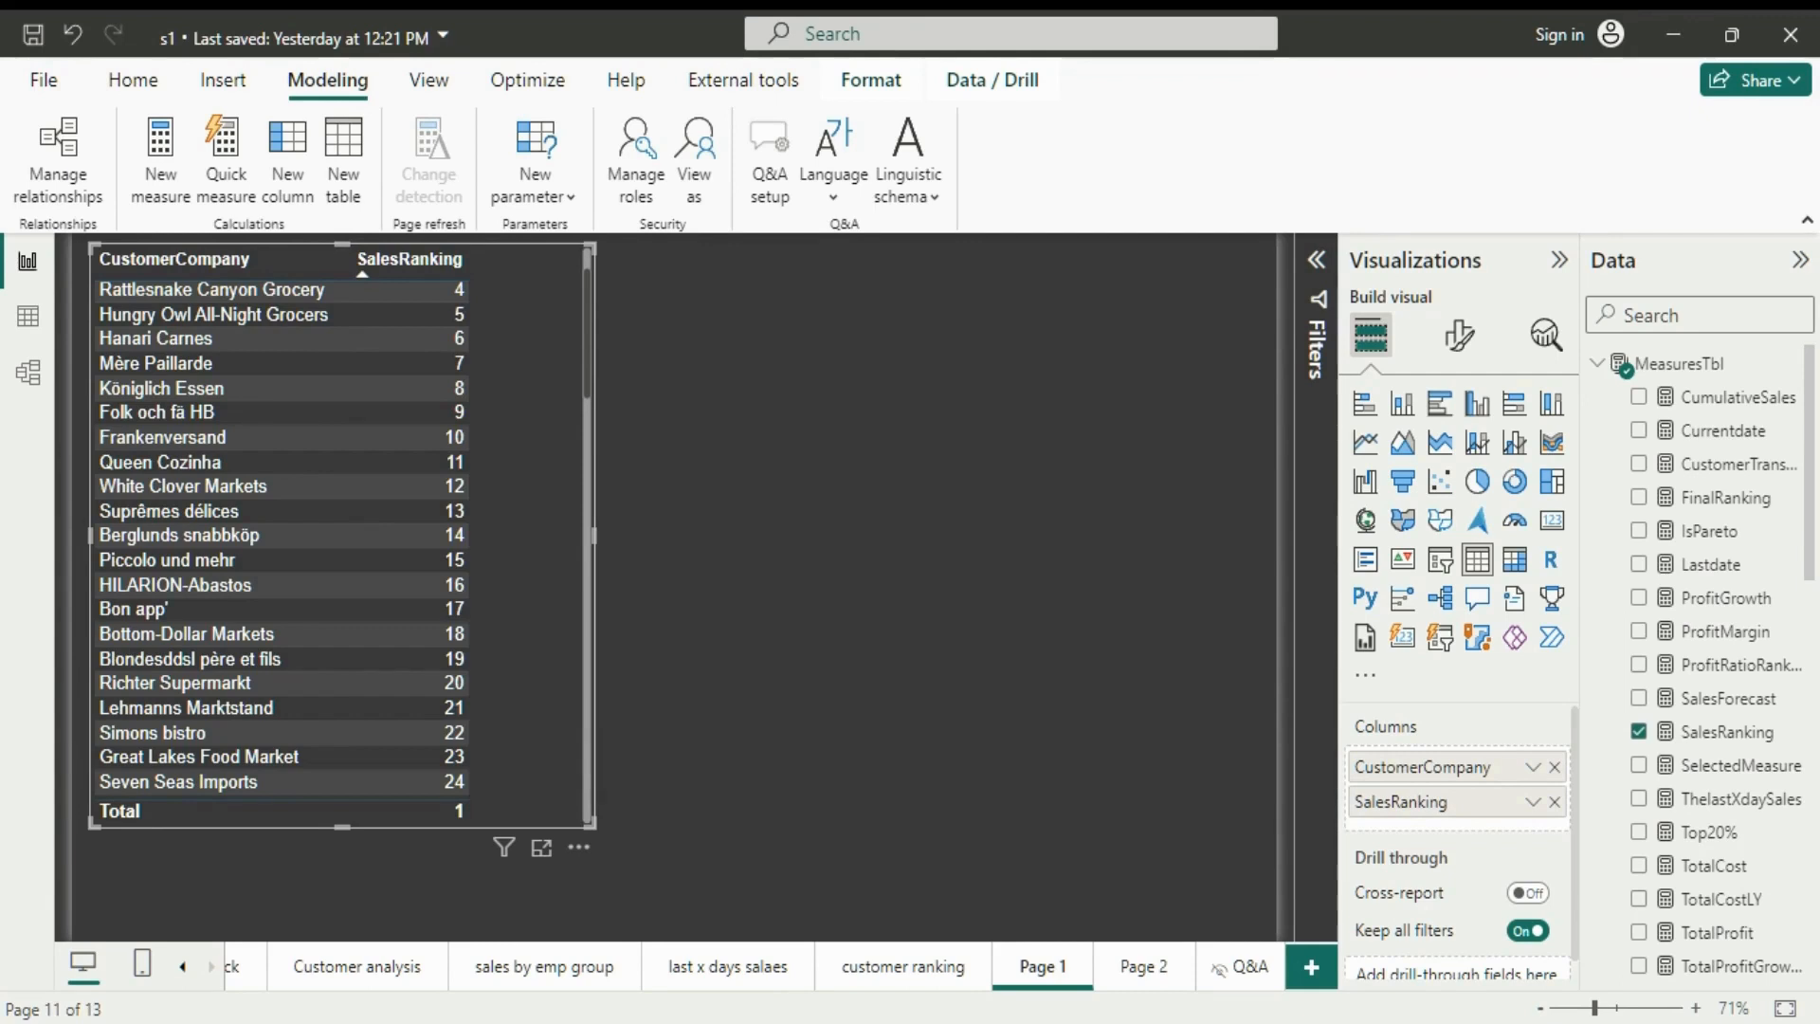
click(1102, 934)
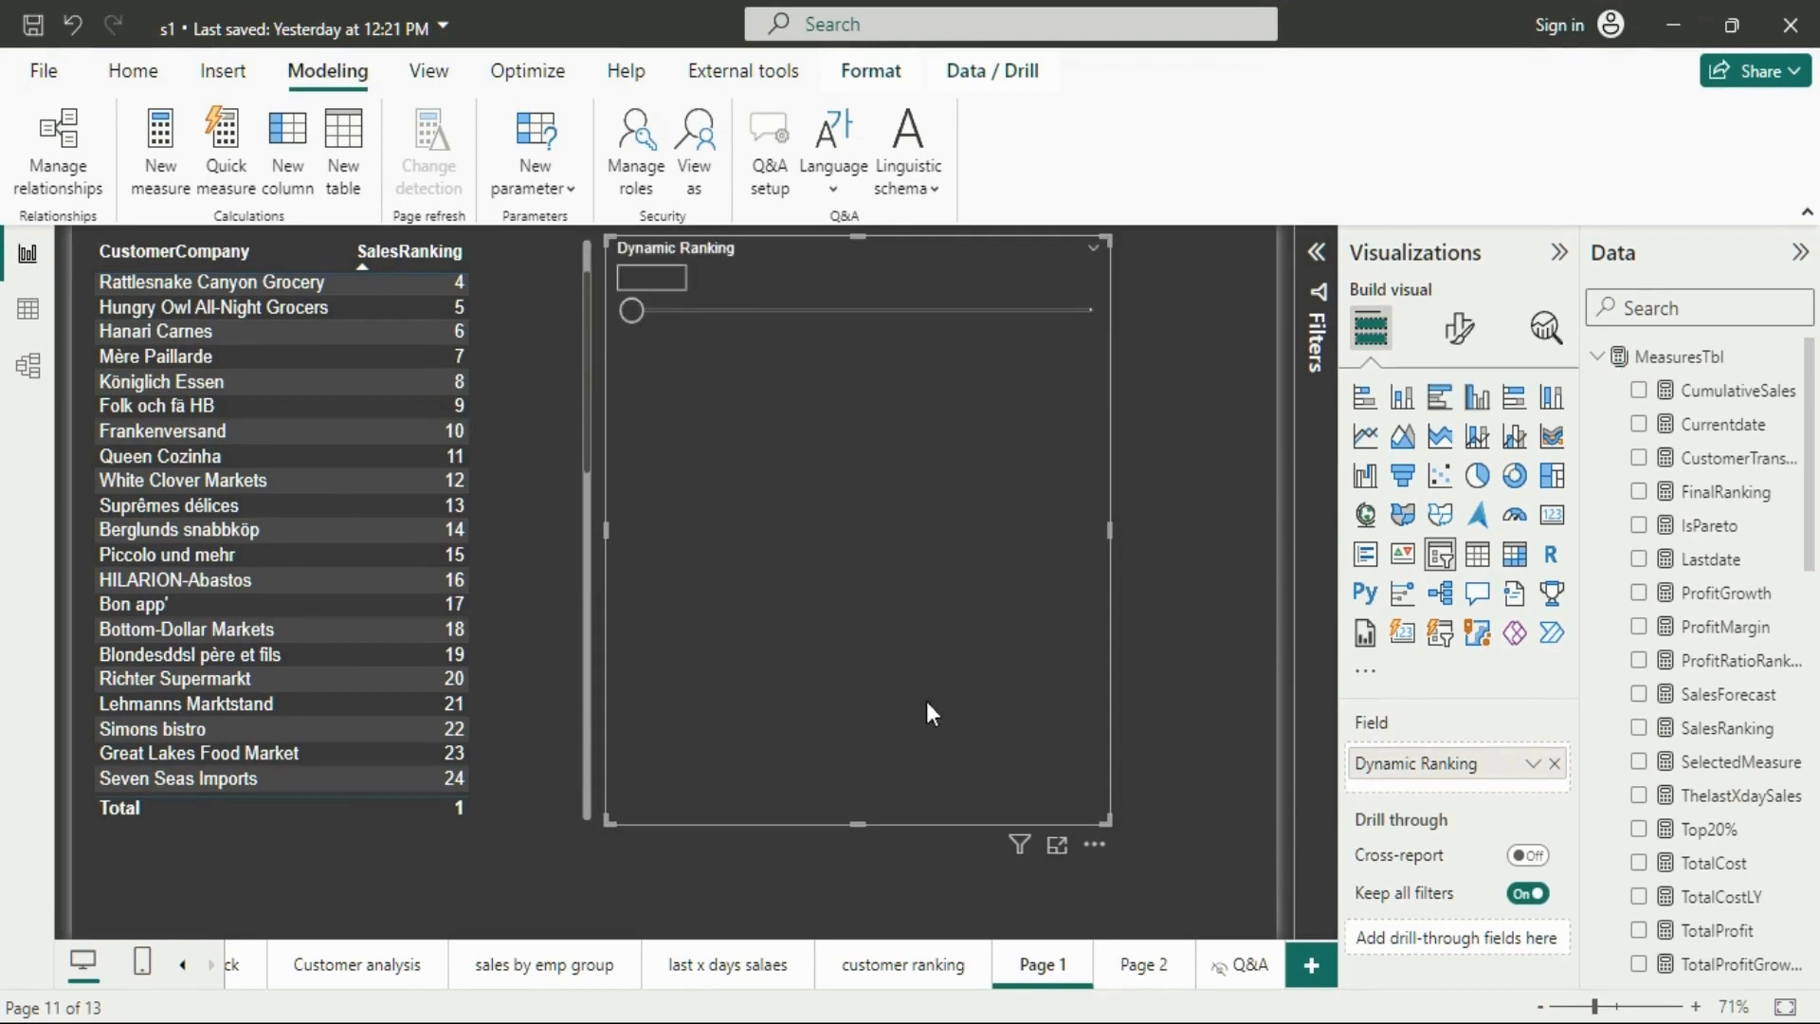
Resize the Dynamic Ranking slicer into a wide, short strip beside the table and set its value to 9
drag(1106, 822, 1200, 377)
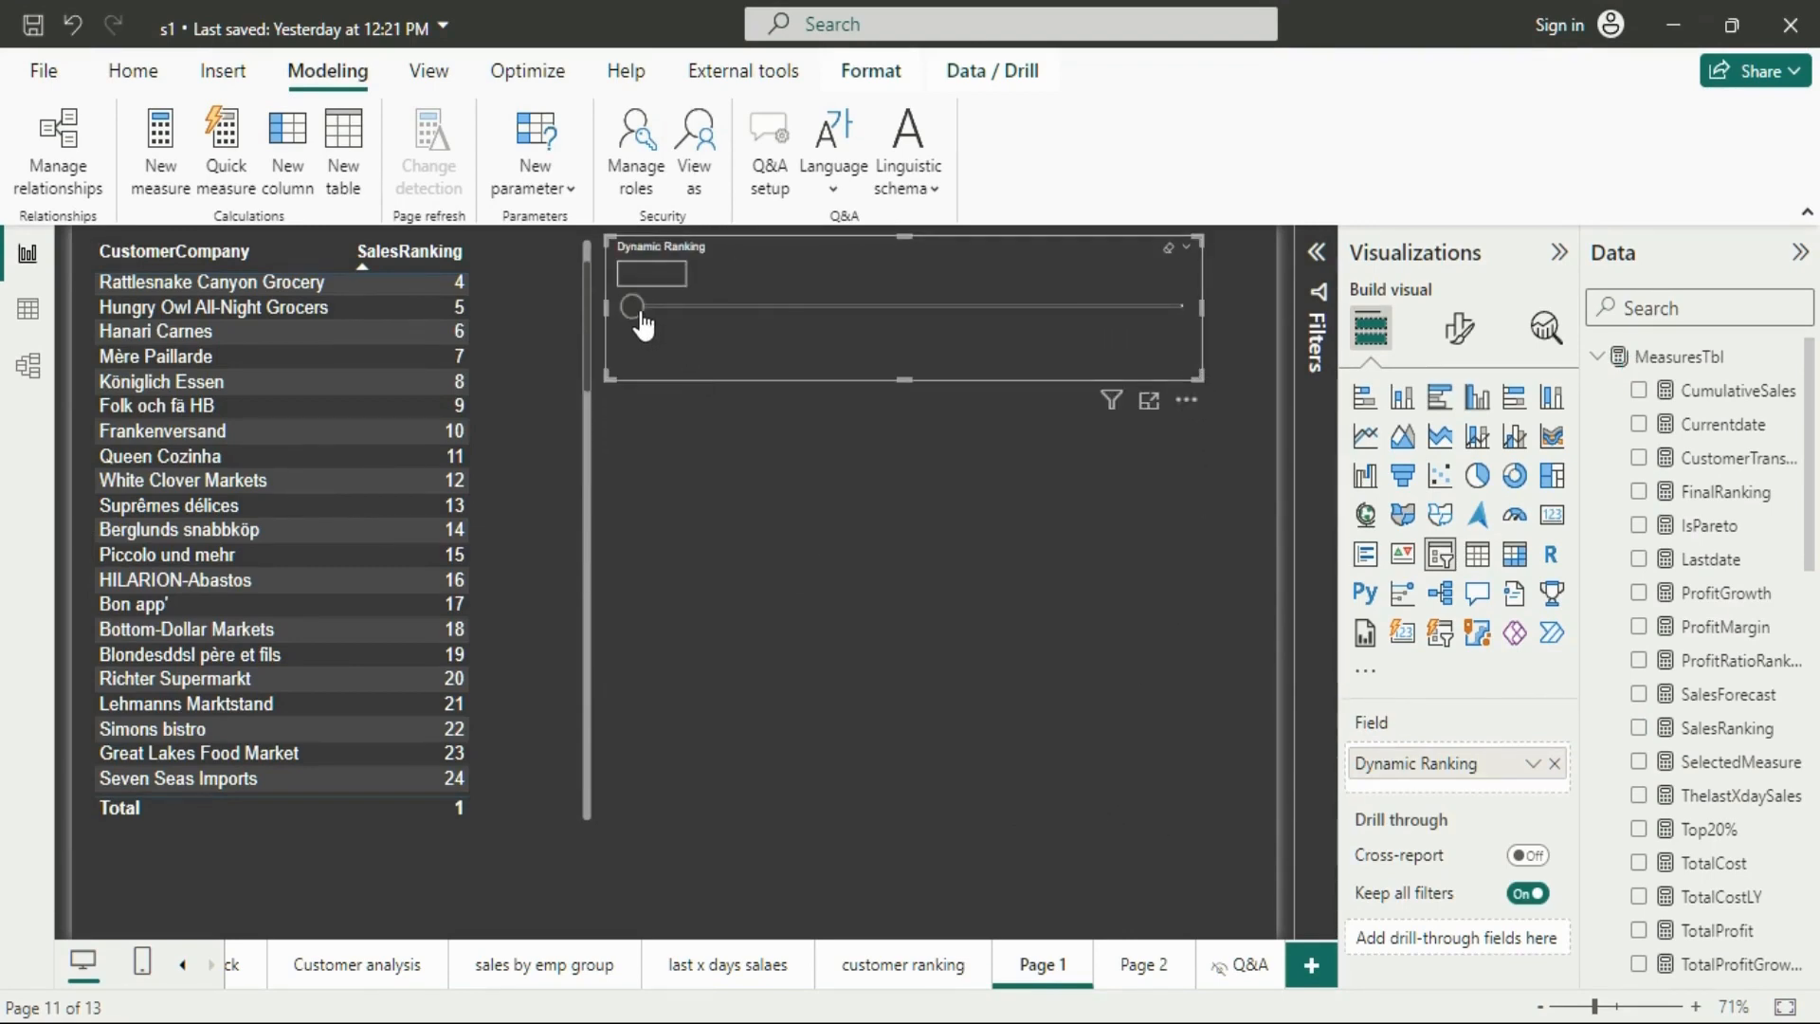
drag(632, 306, 777, 308)
drag(775, 313, 683, 325)
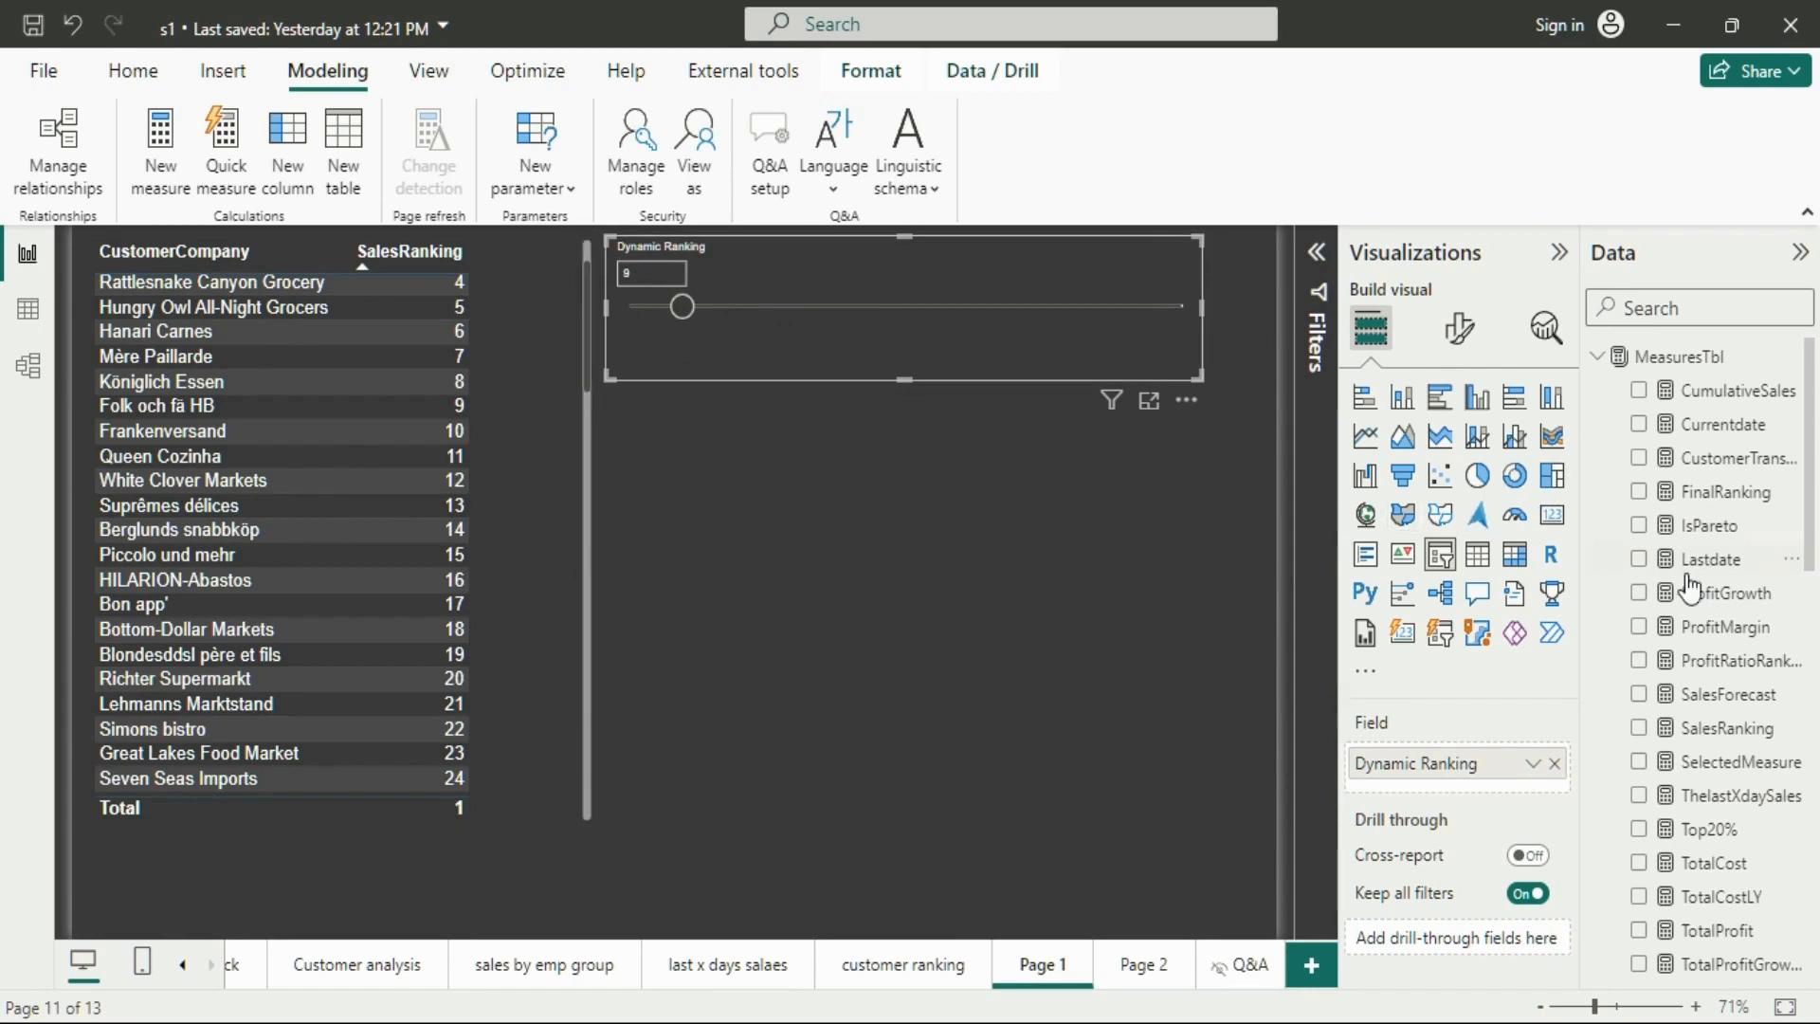
Add a new measure named TopXCustomer to MeasuresTbl, using the expanded formula editor
right_click(1677, 359)
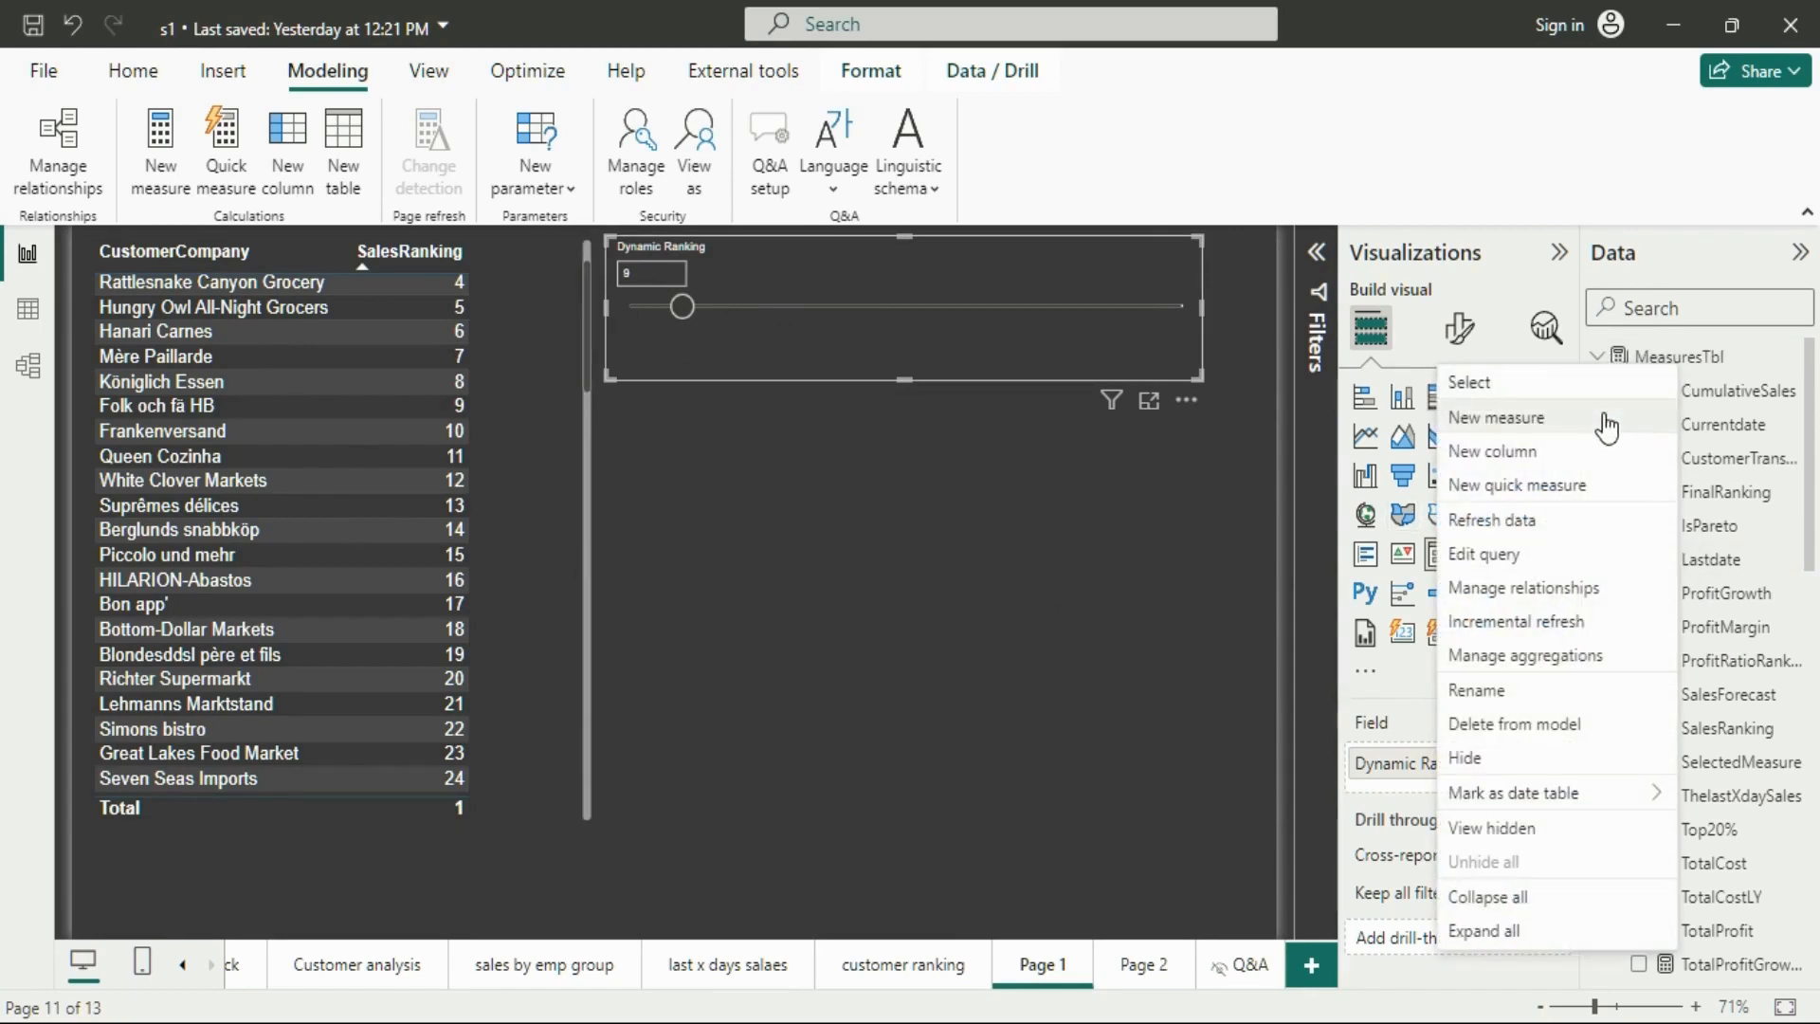
key(Escape)
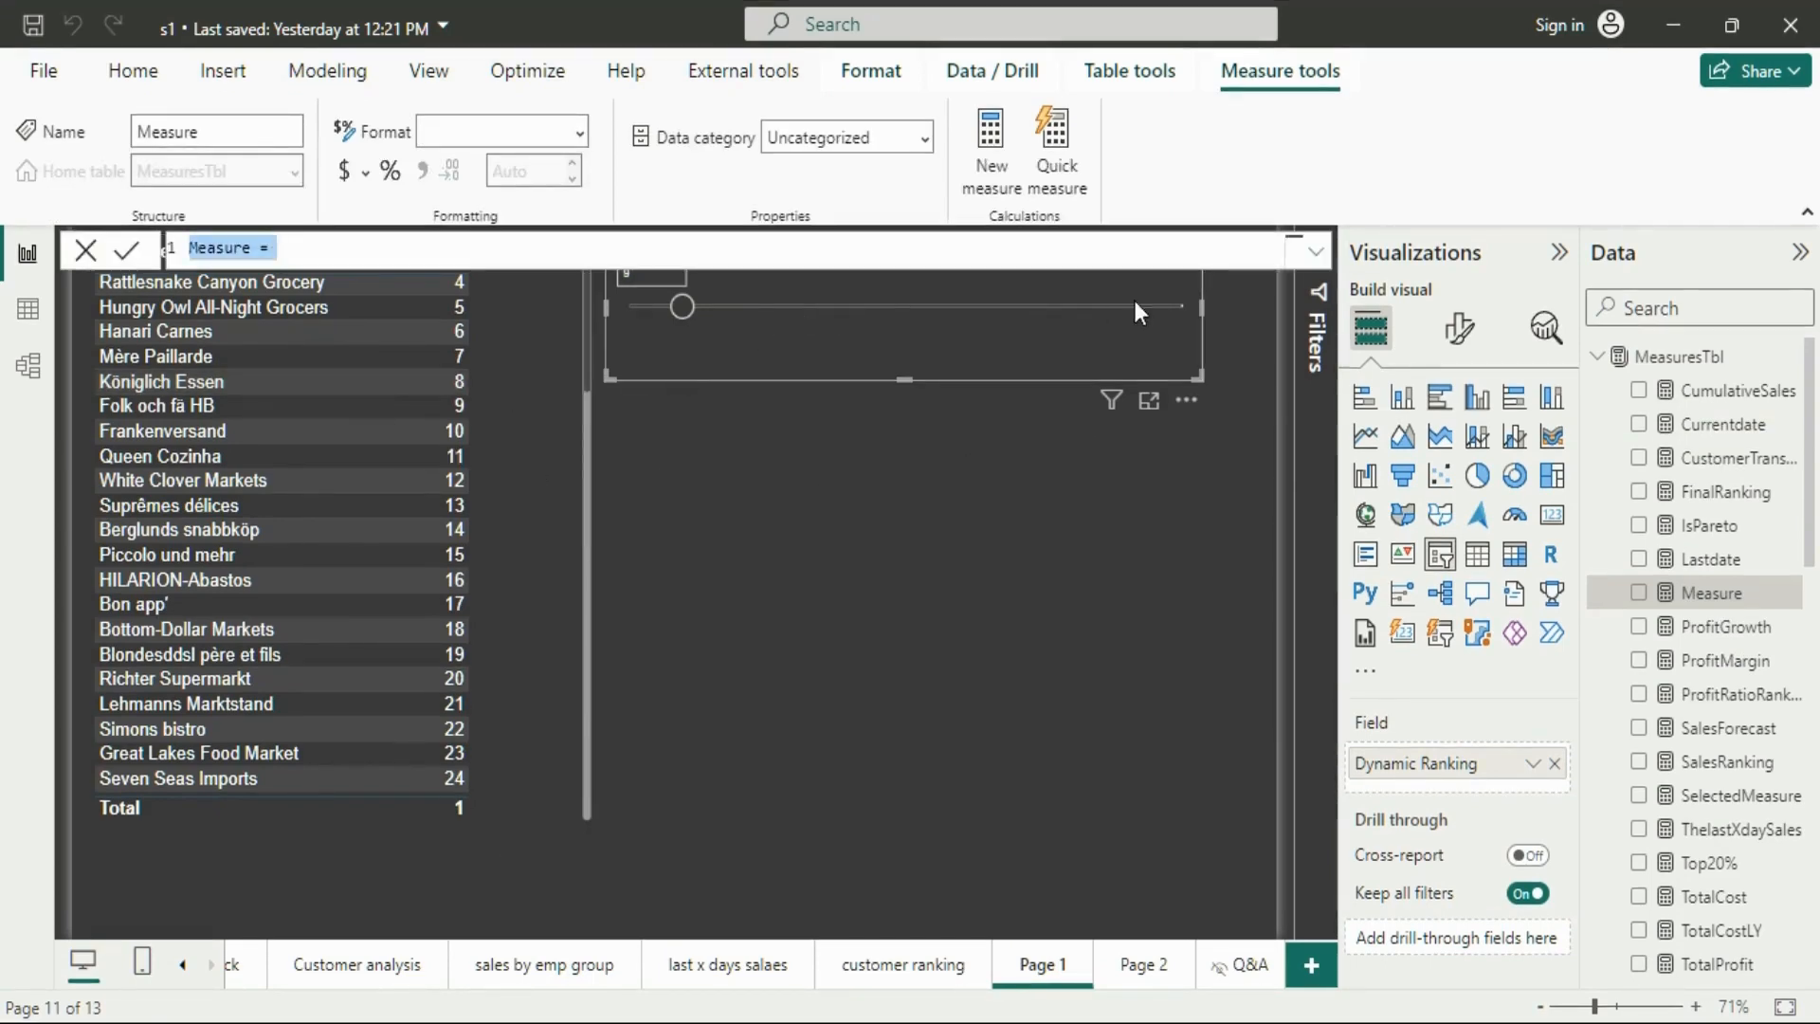
click(1315, 253)
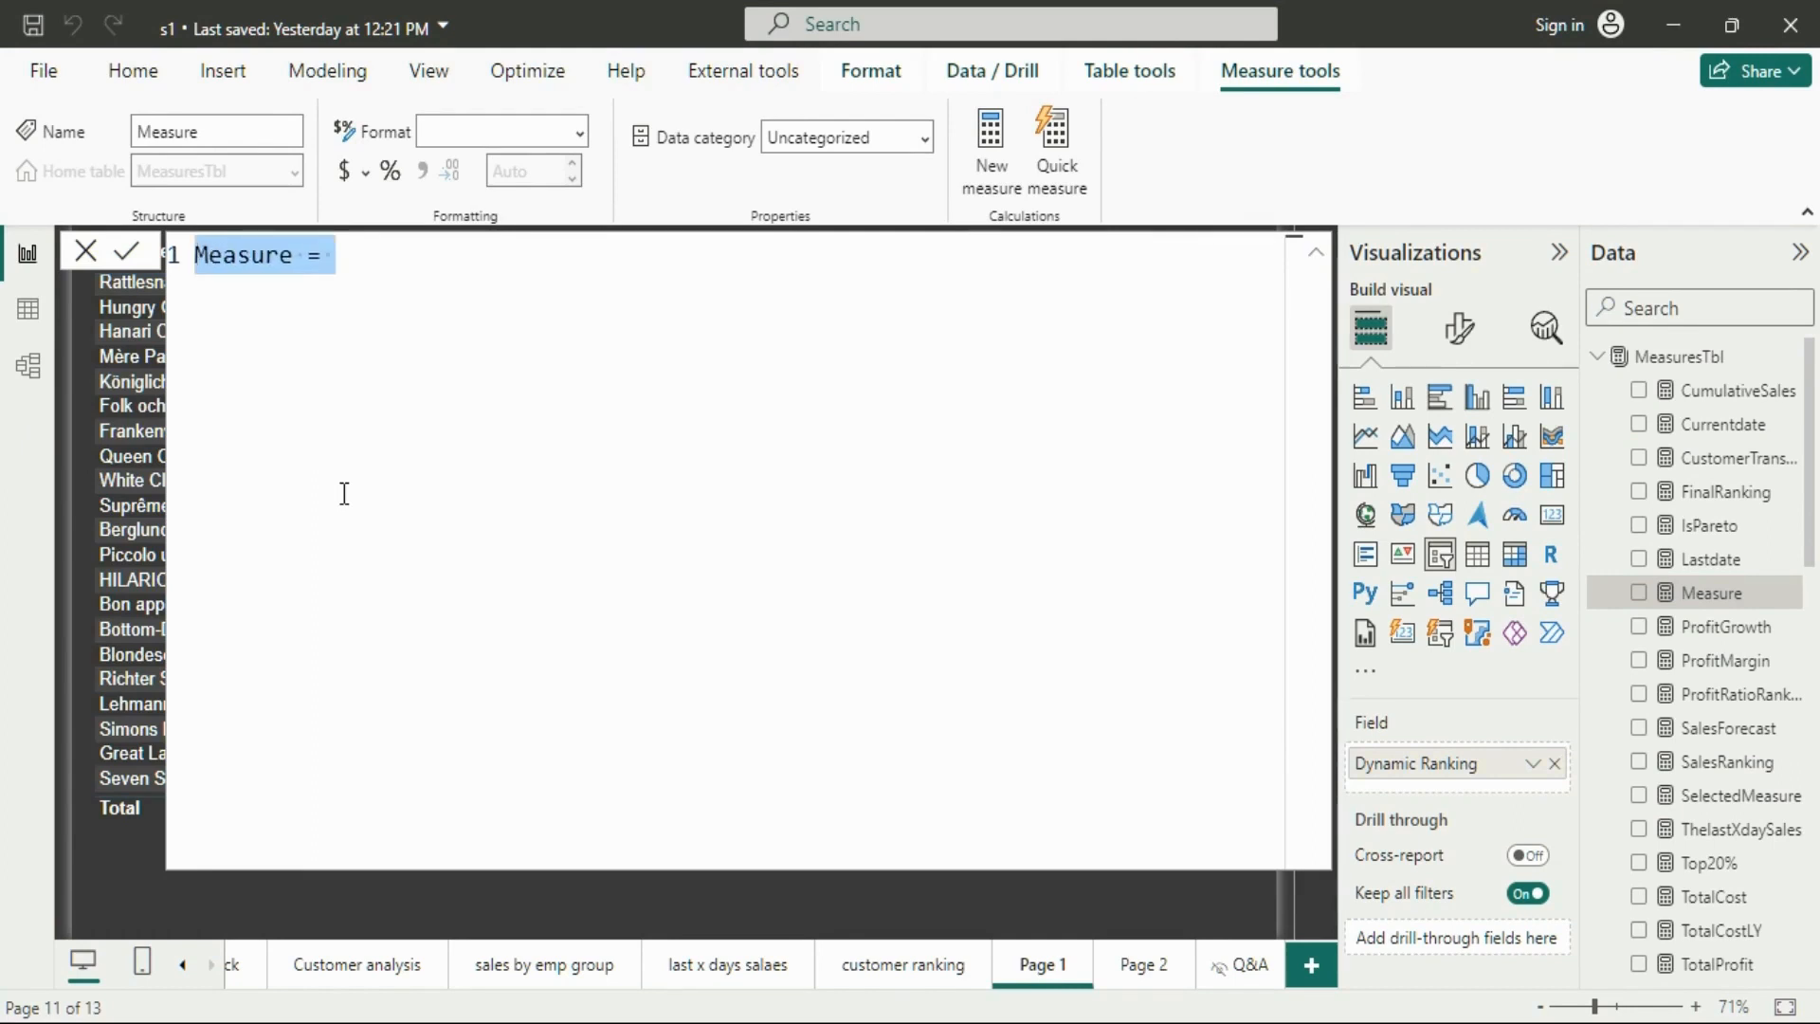
text(Top)
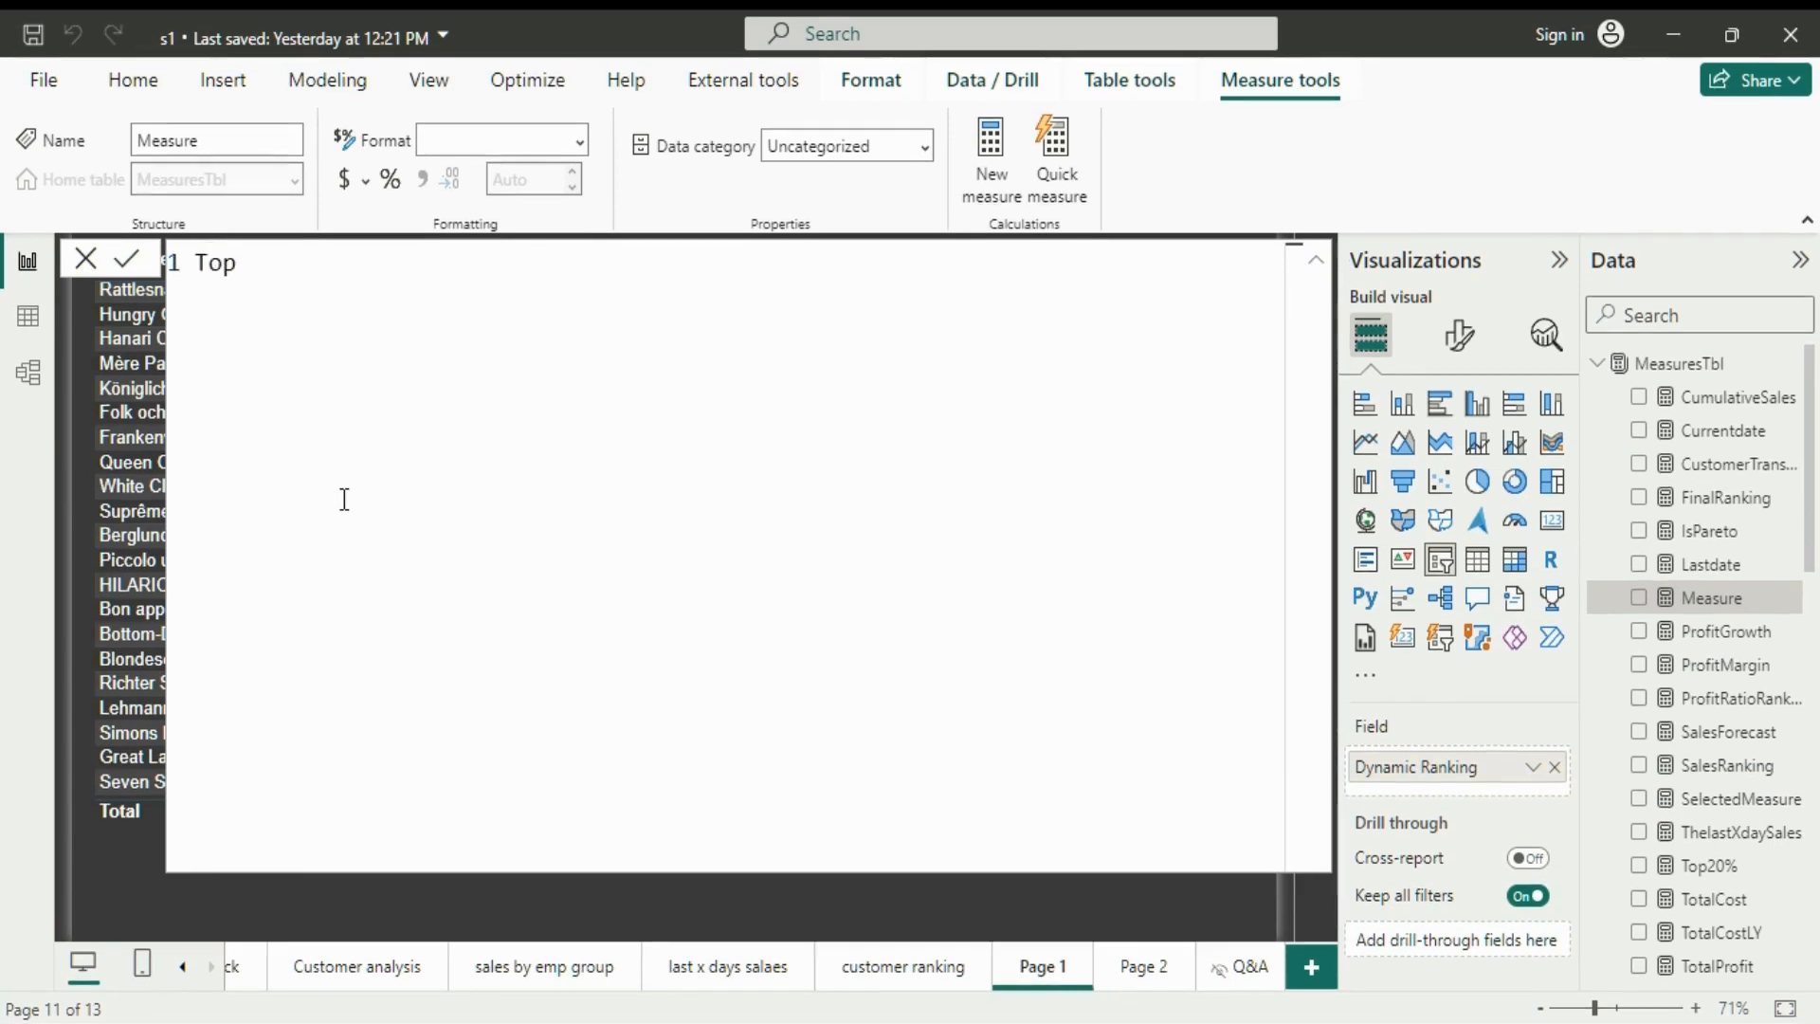
text(XCustomer =)
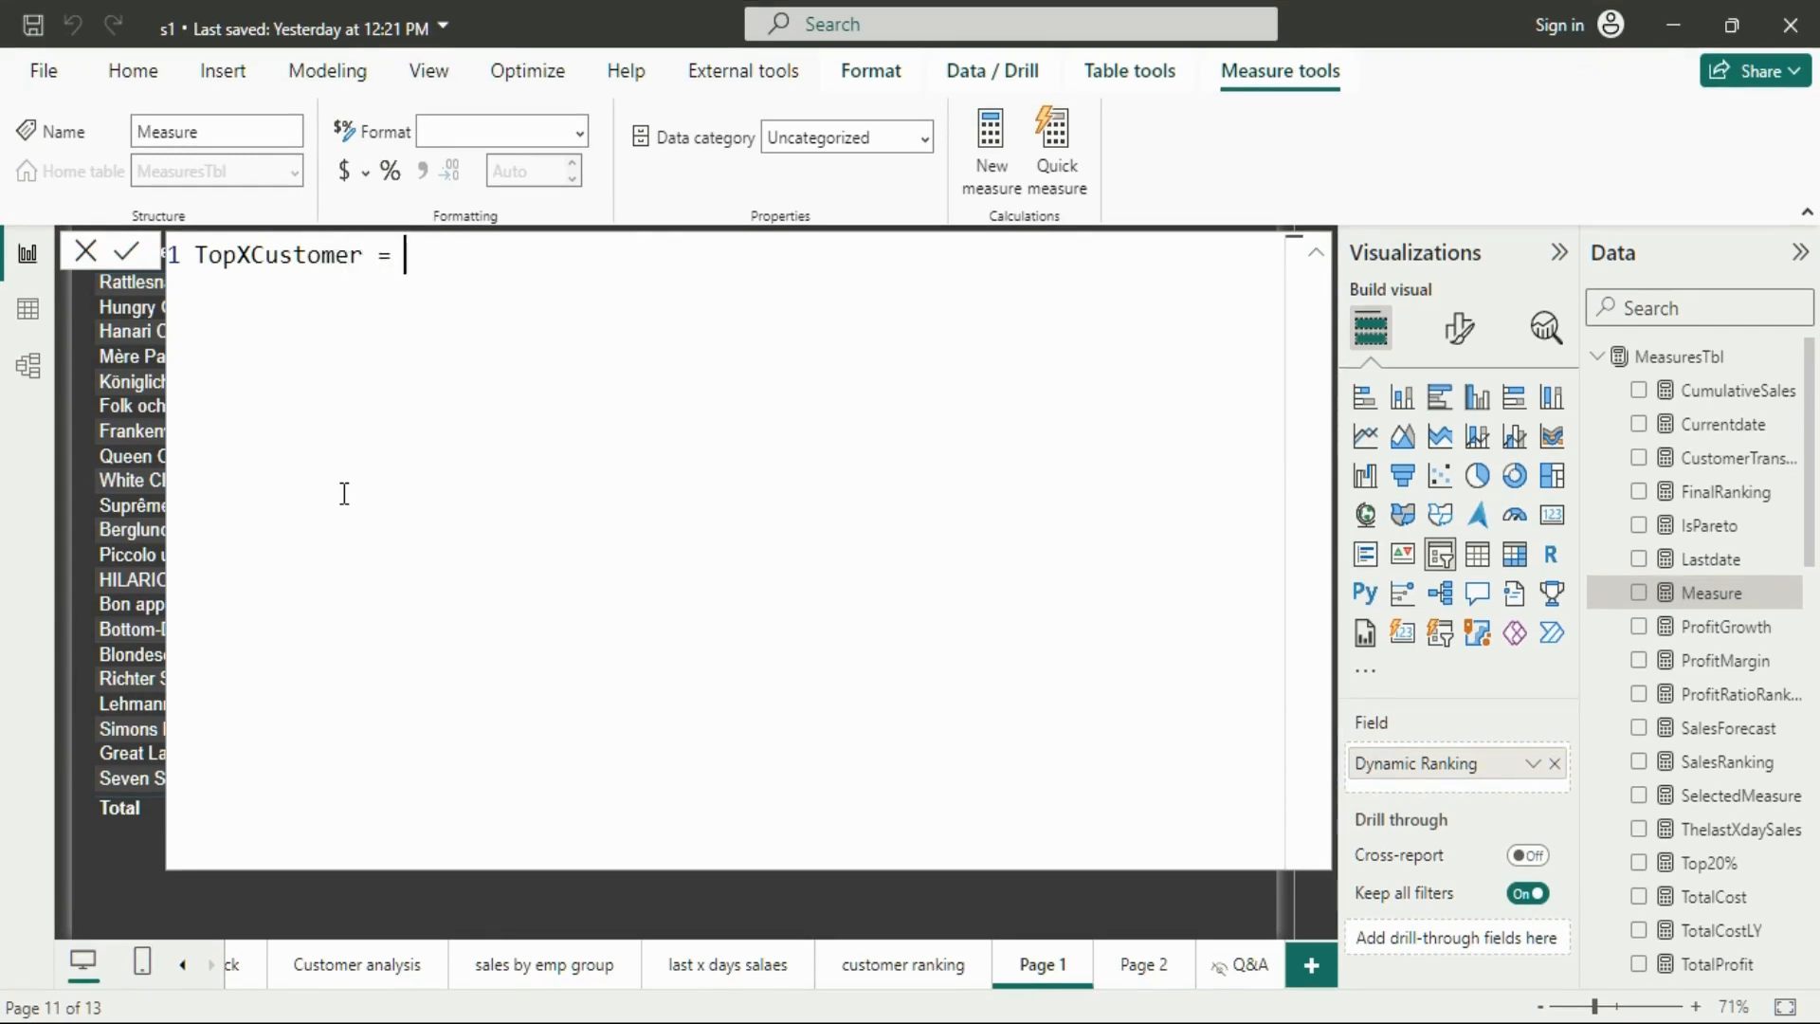
Start an IF function on an indented second line of the TopXCustomer formula, with the SalesRanking measure as its test
key(shift+Return)
key(Tab)
text(O)
key(BackSpace)
text(IF()
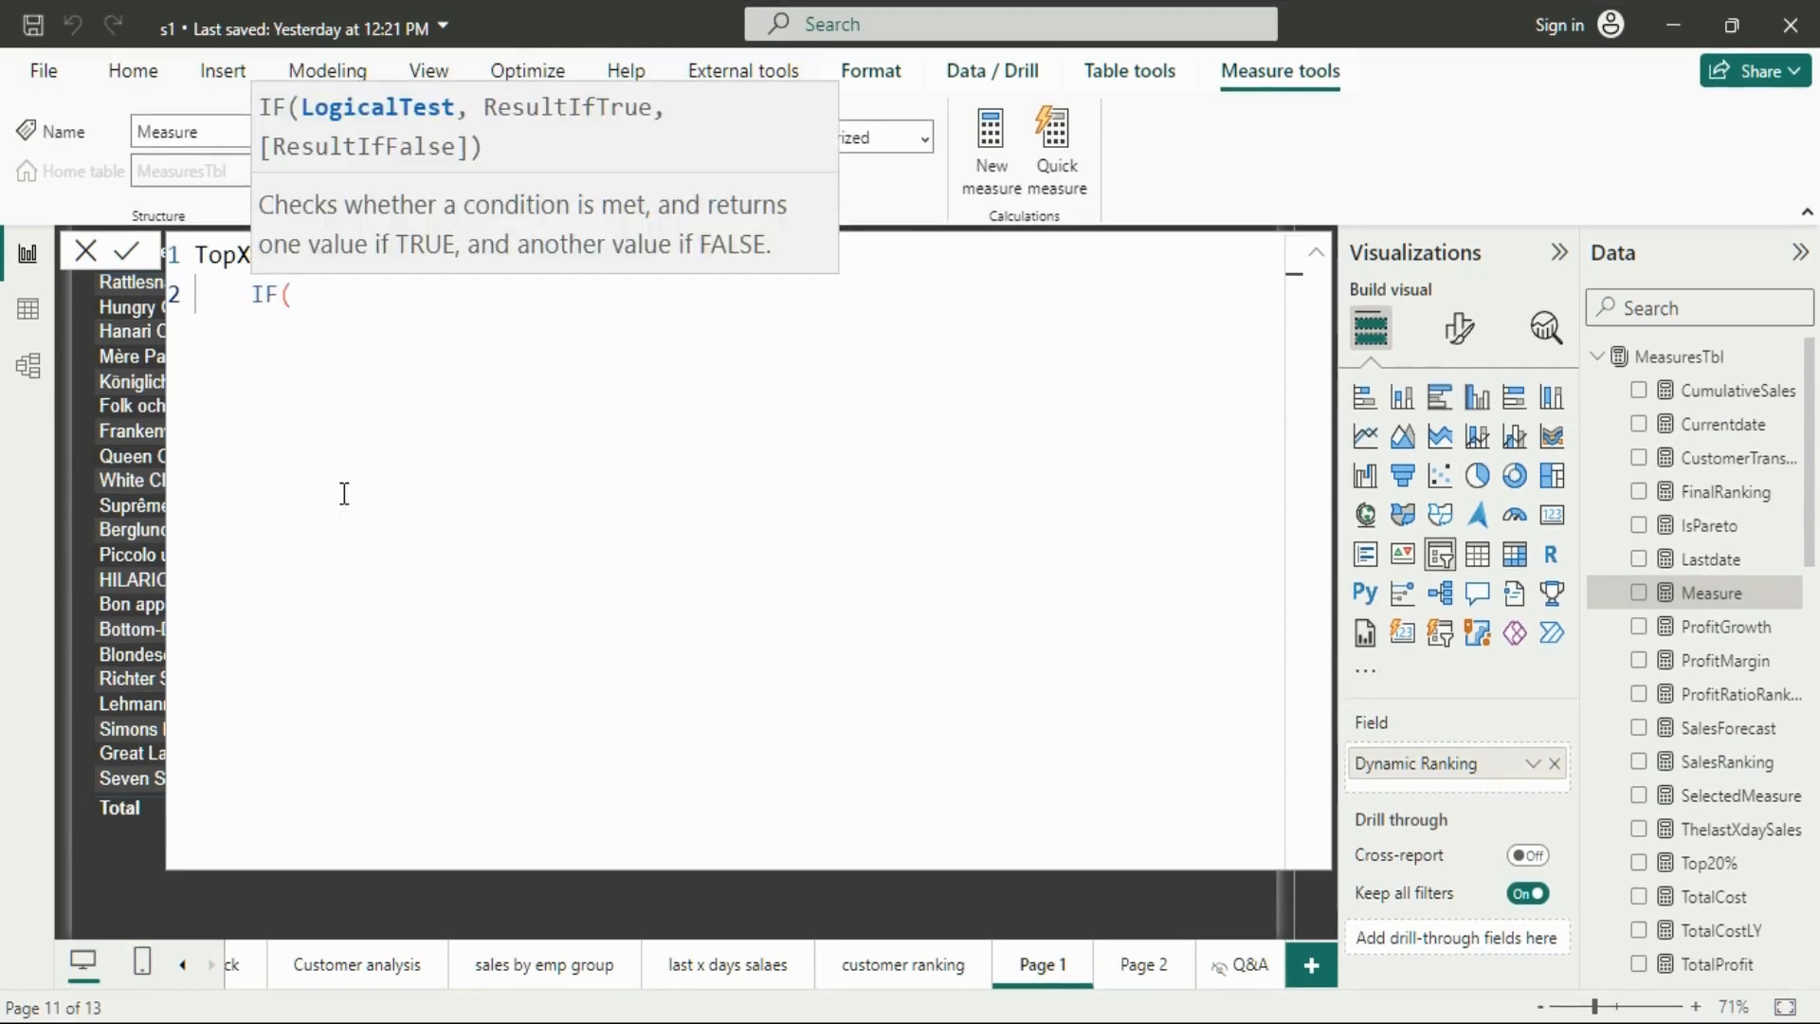
text(SALESE)
key(BackSpace)
key(BackSpace)
key(BackSpace)
text(sales)
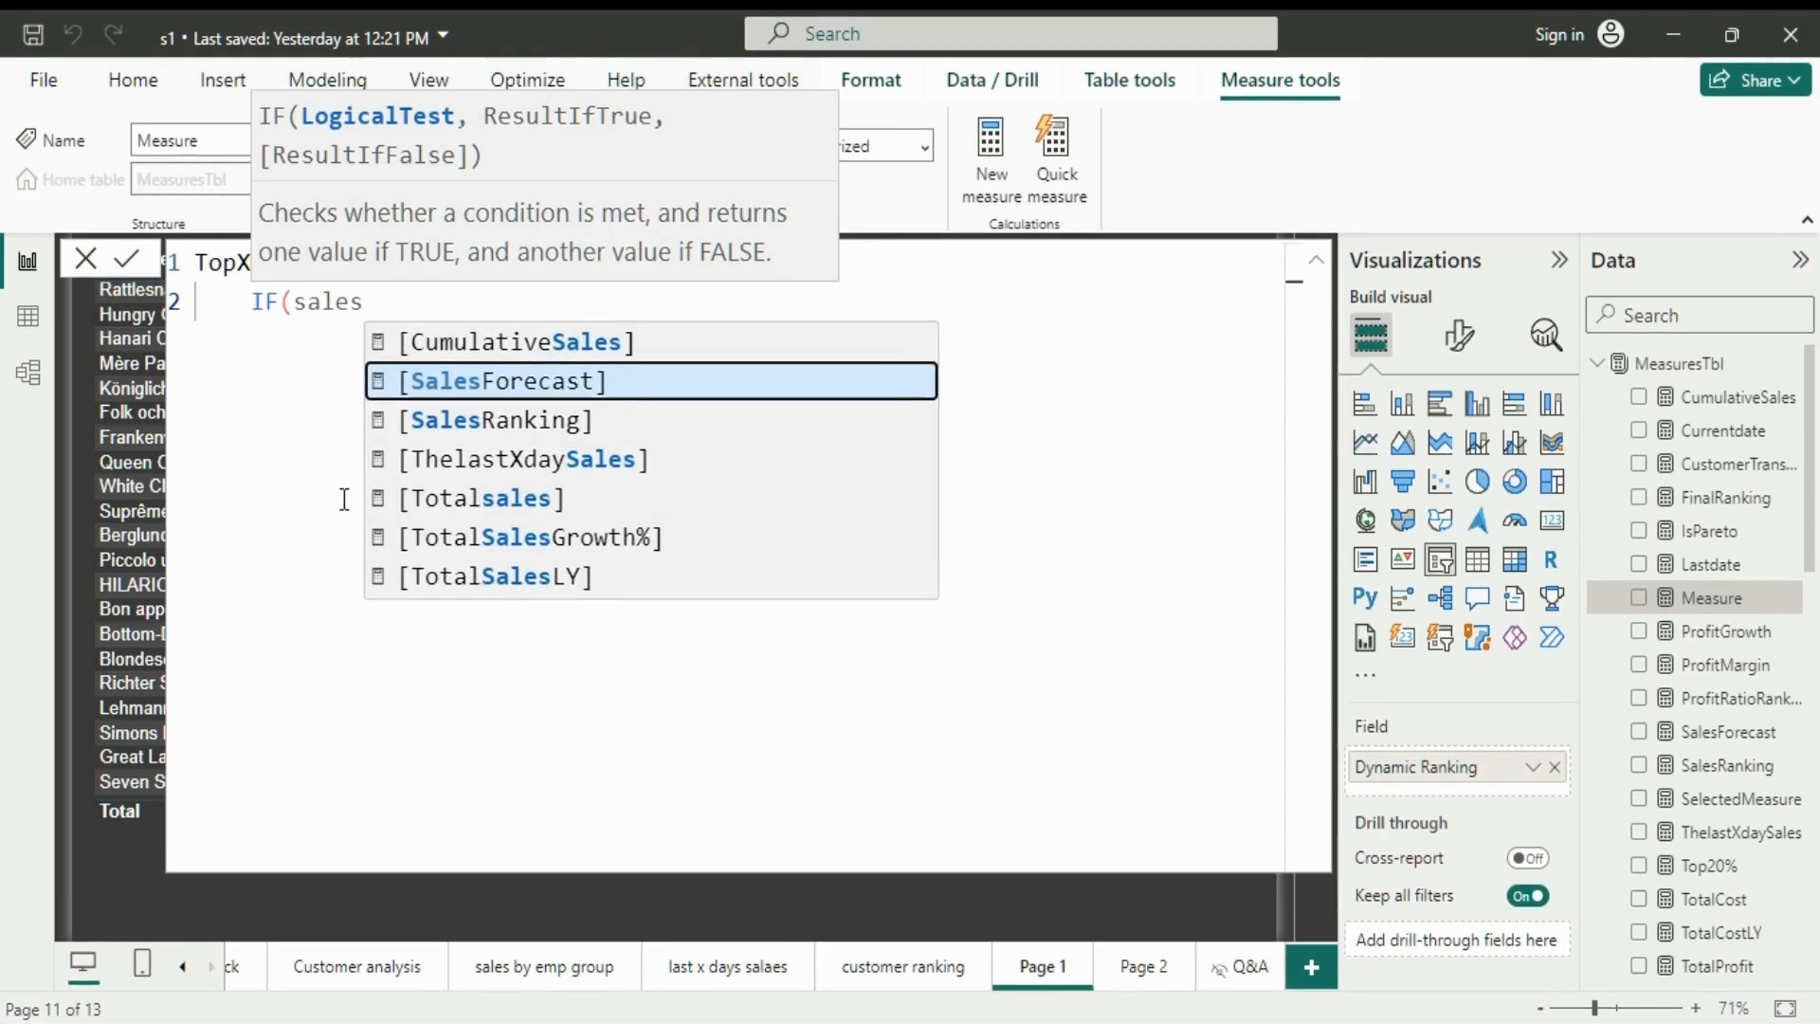
key(Down)
key(Tab)
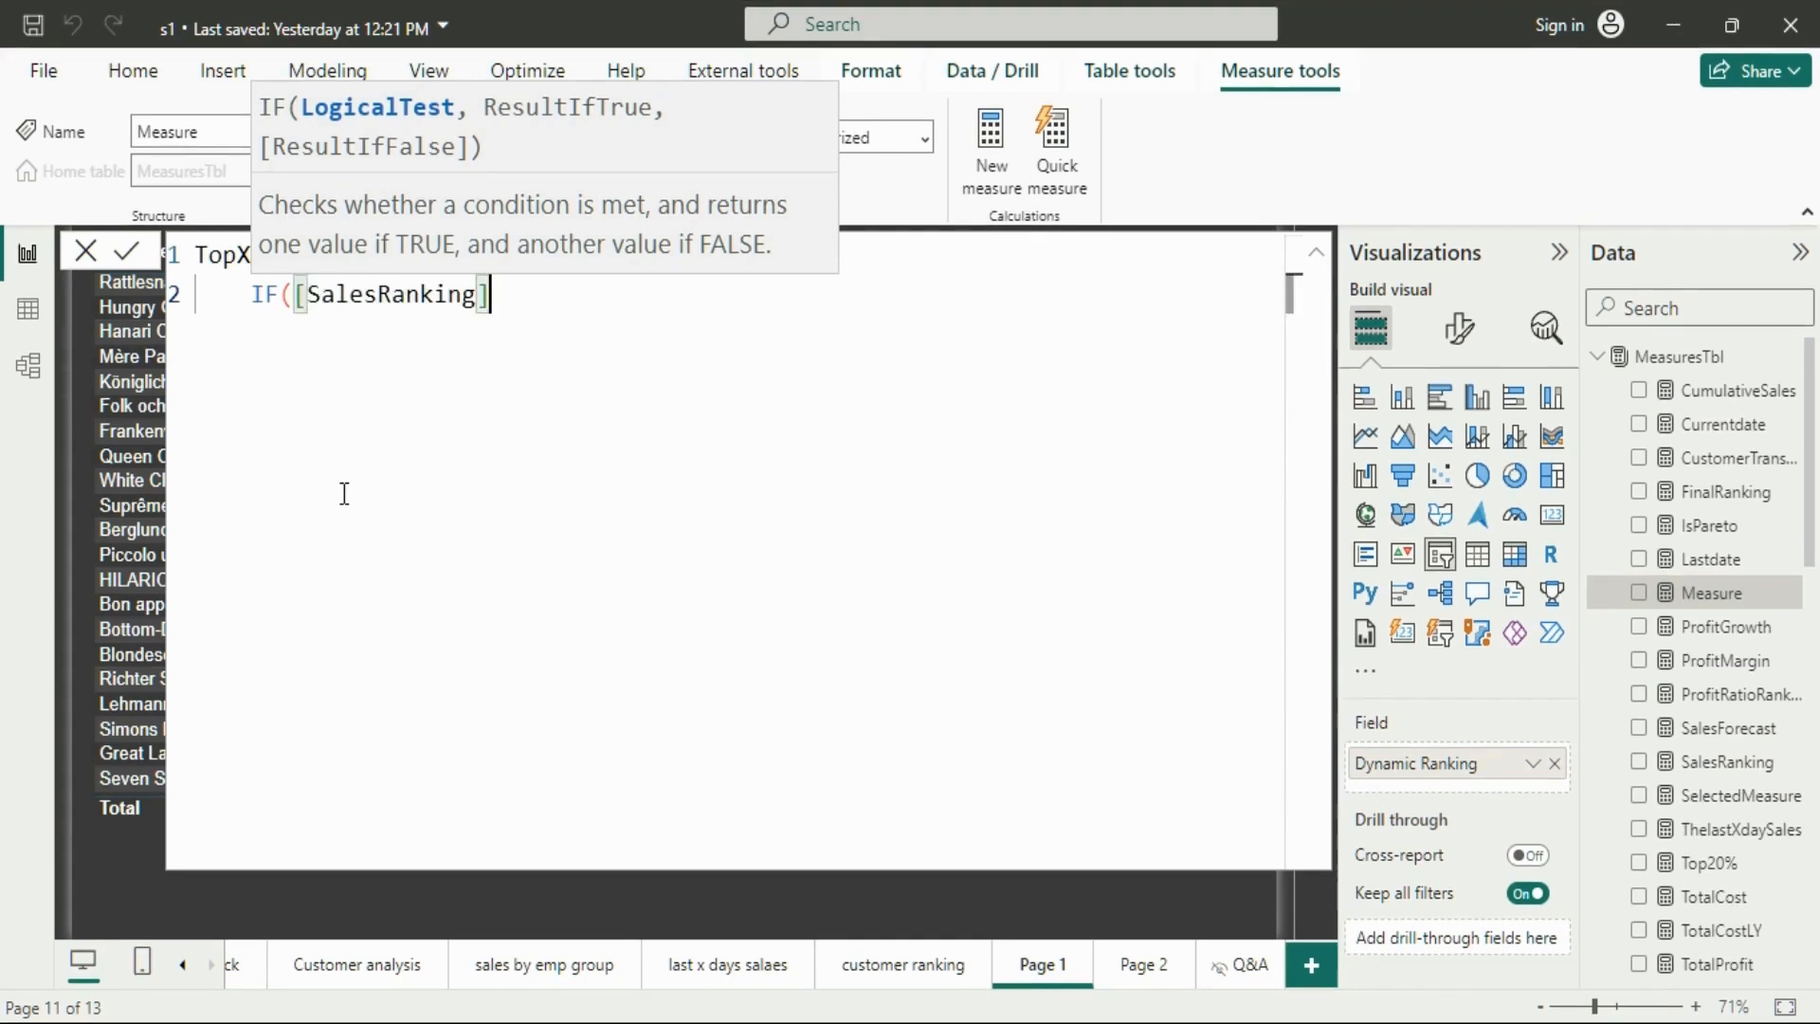
Complete the IF condition so SalesRanking is less than or equal to 'Dynamic Ranking'[Dynamic Ranking Value]
text(<=)
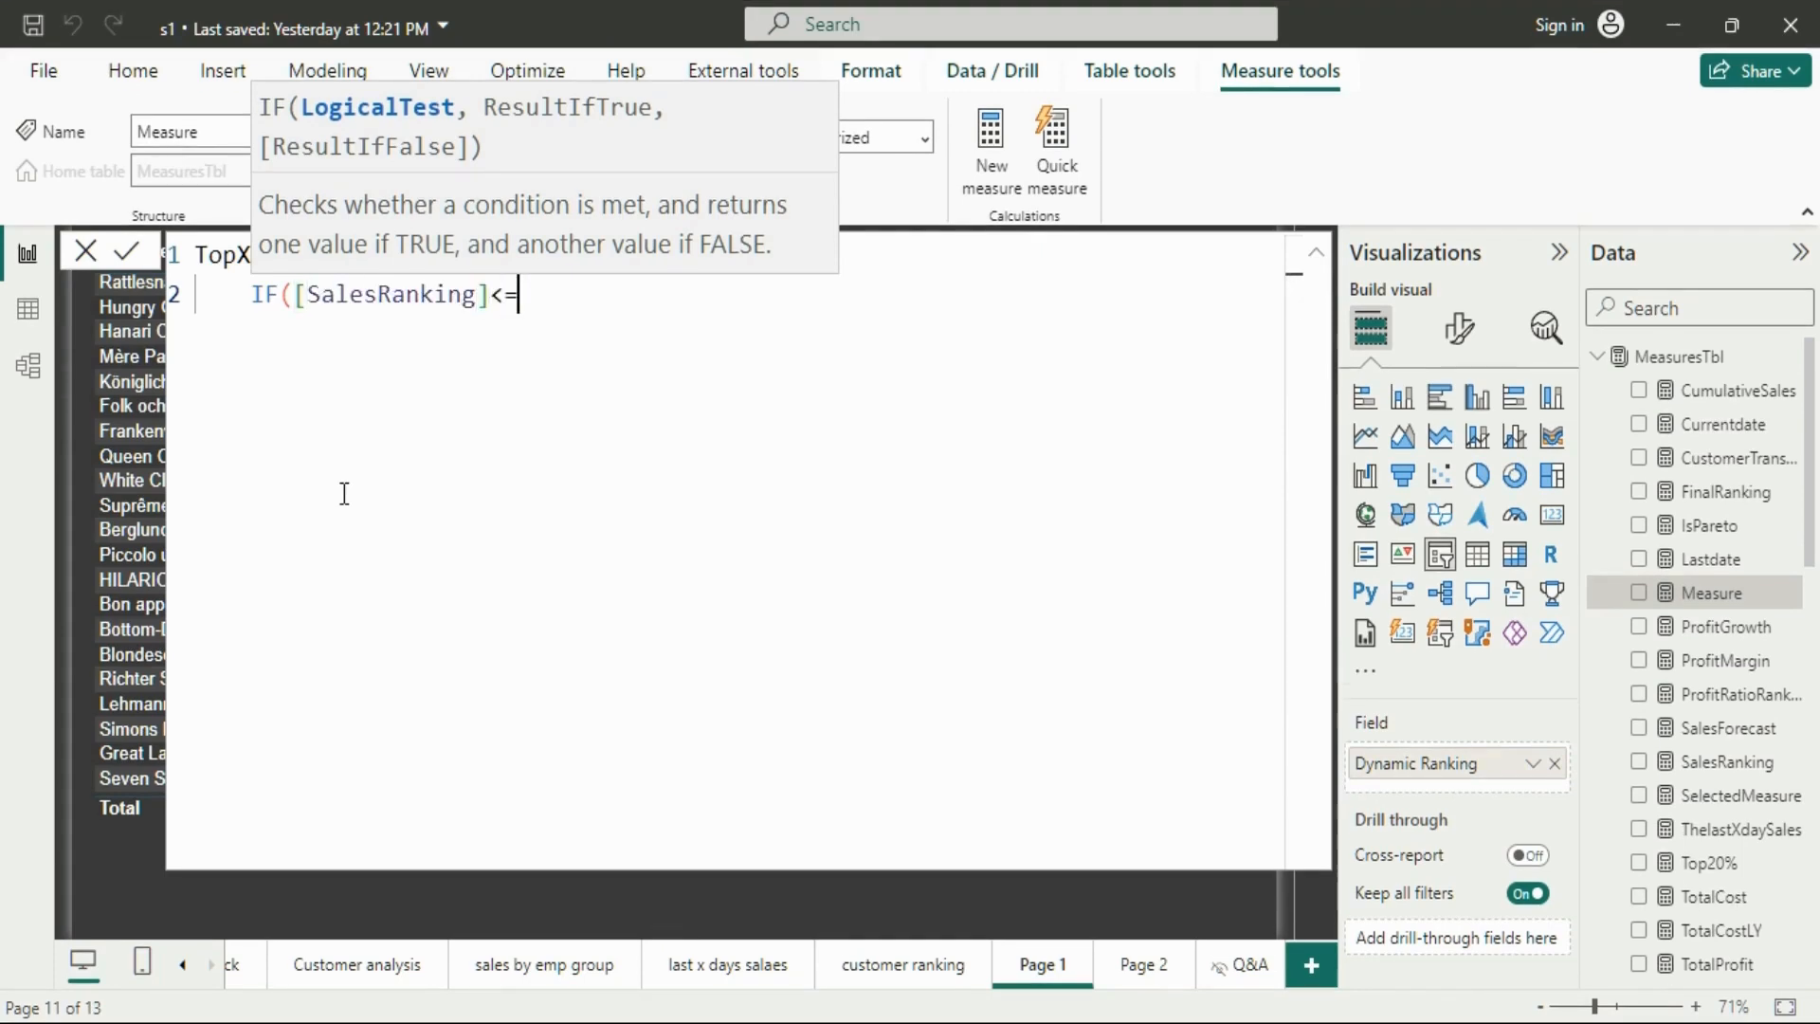
text(dy)
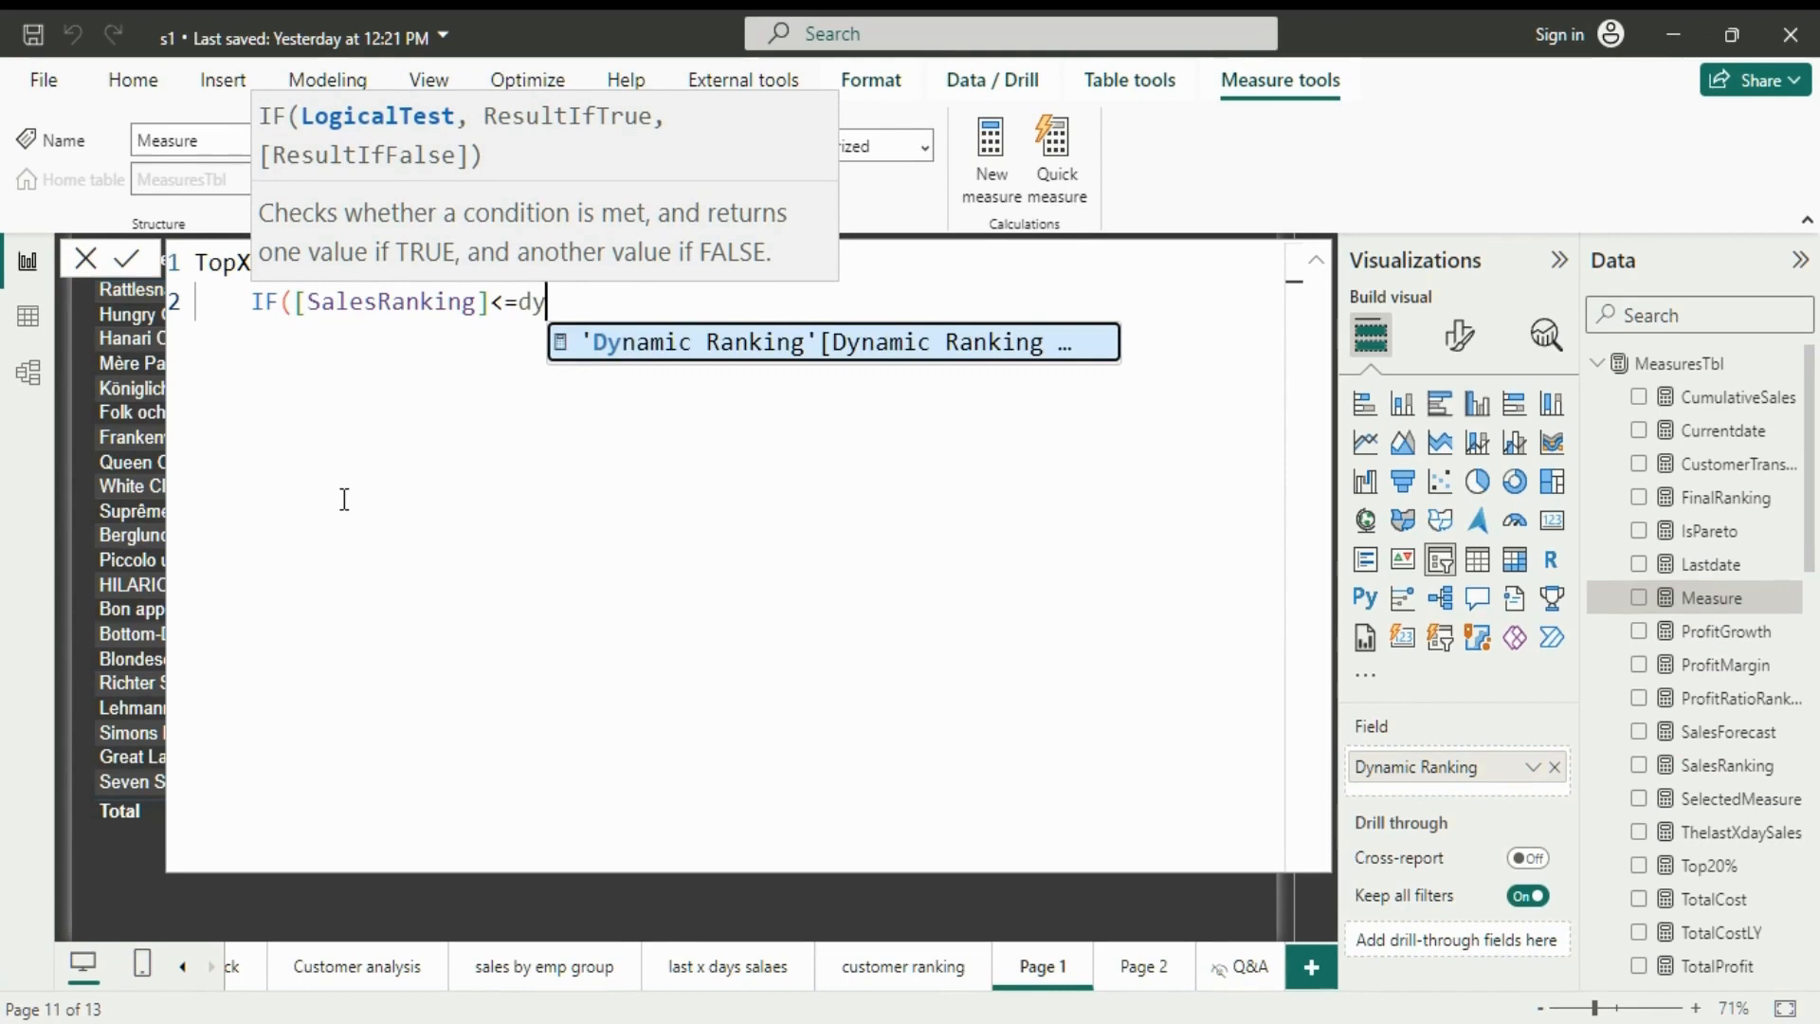
key(Tab)
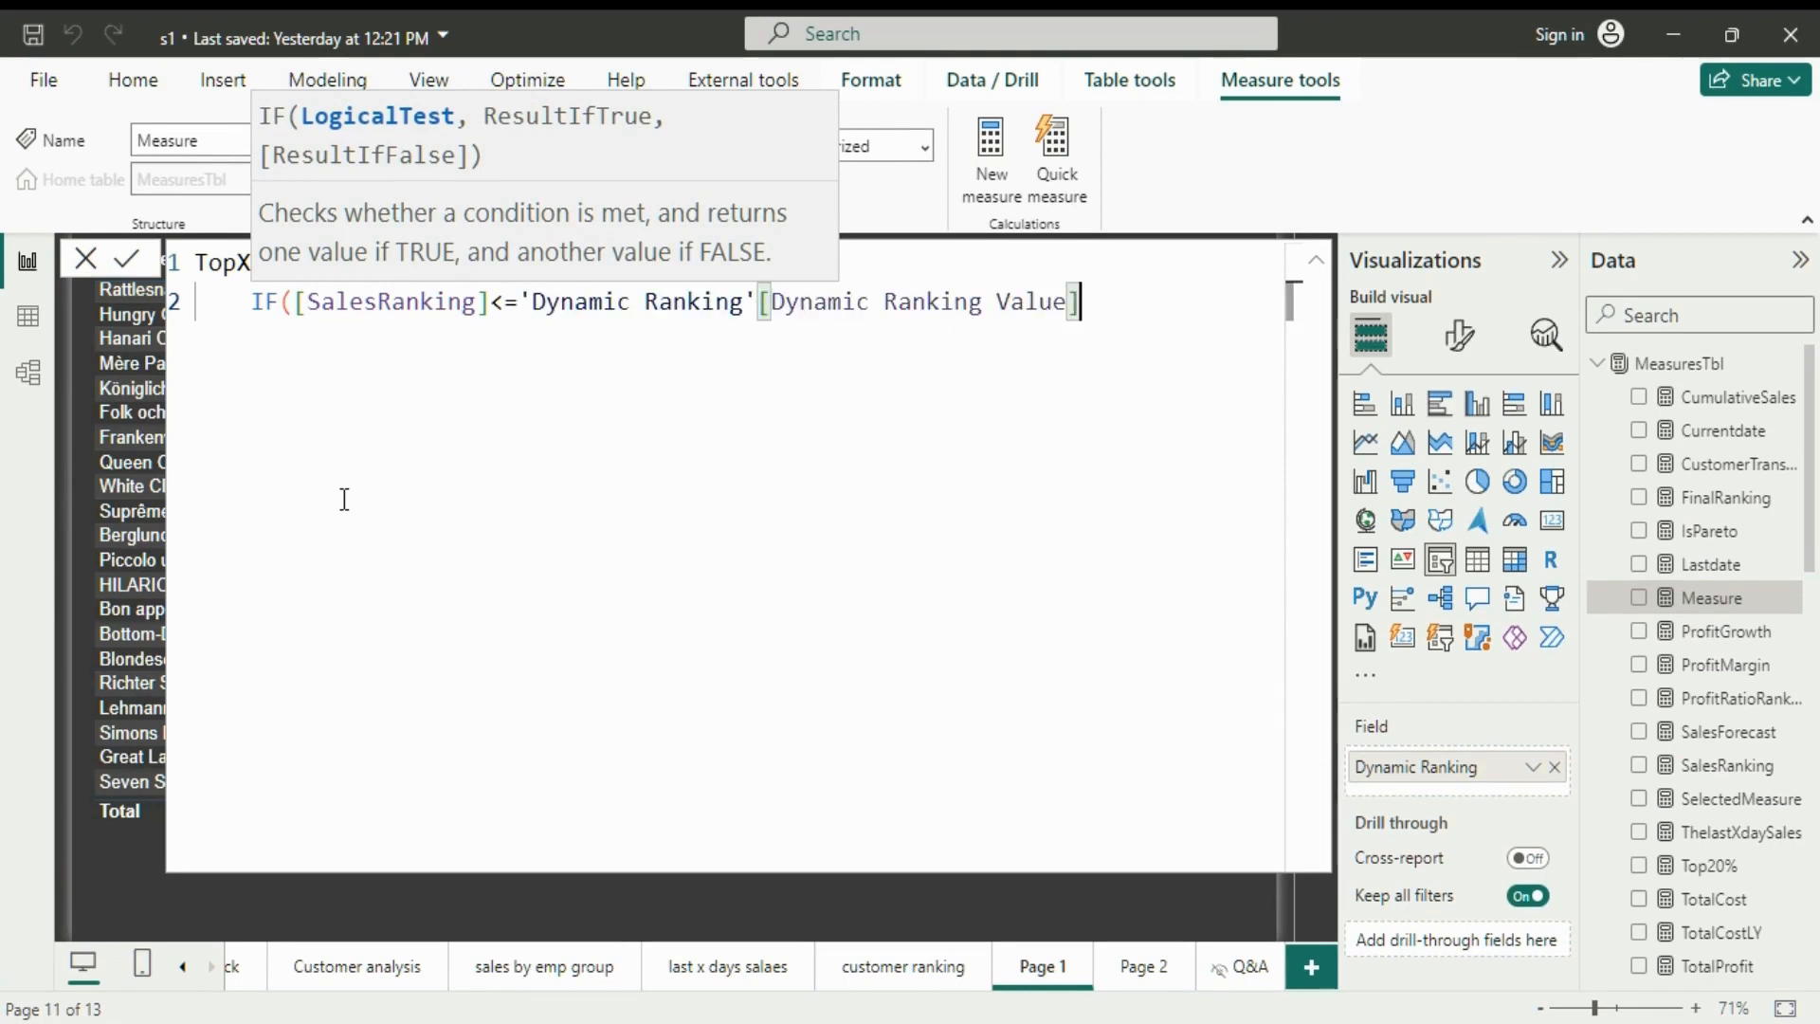
text(,)
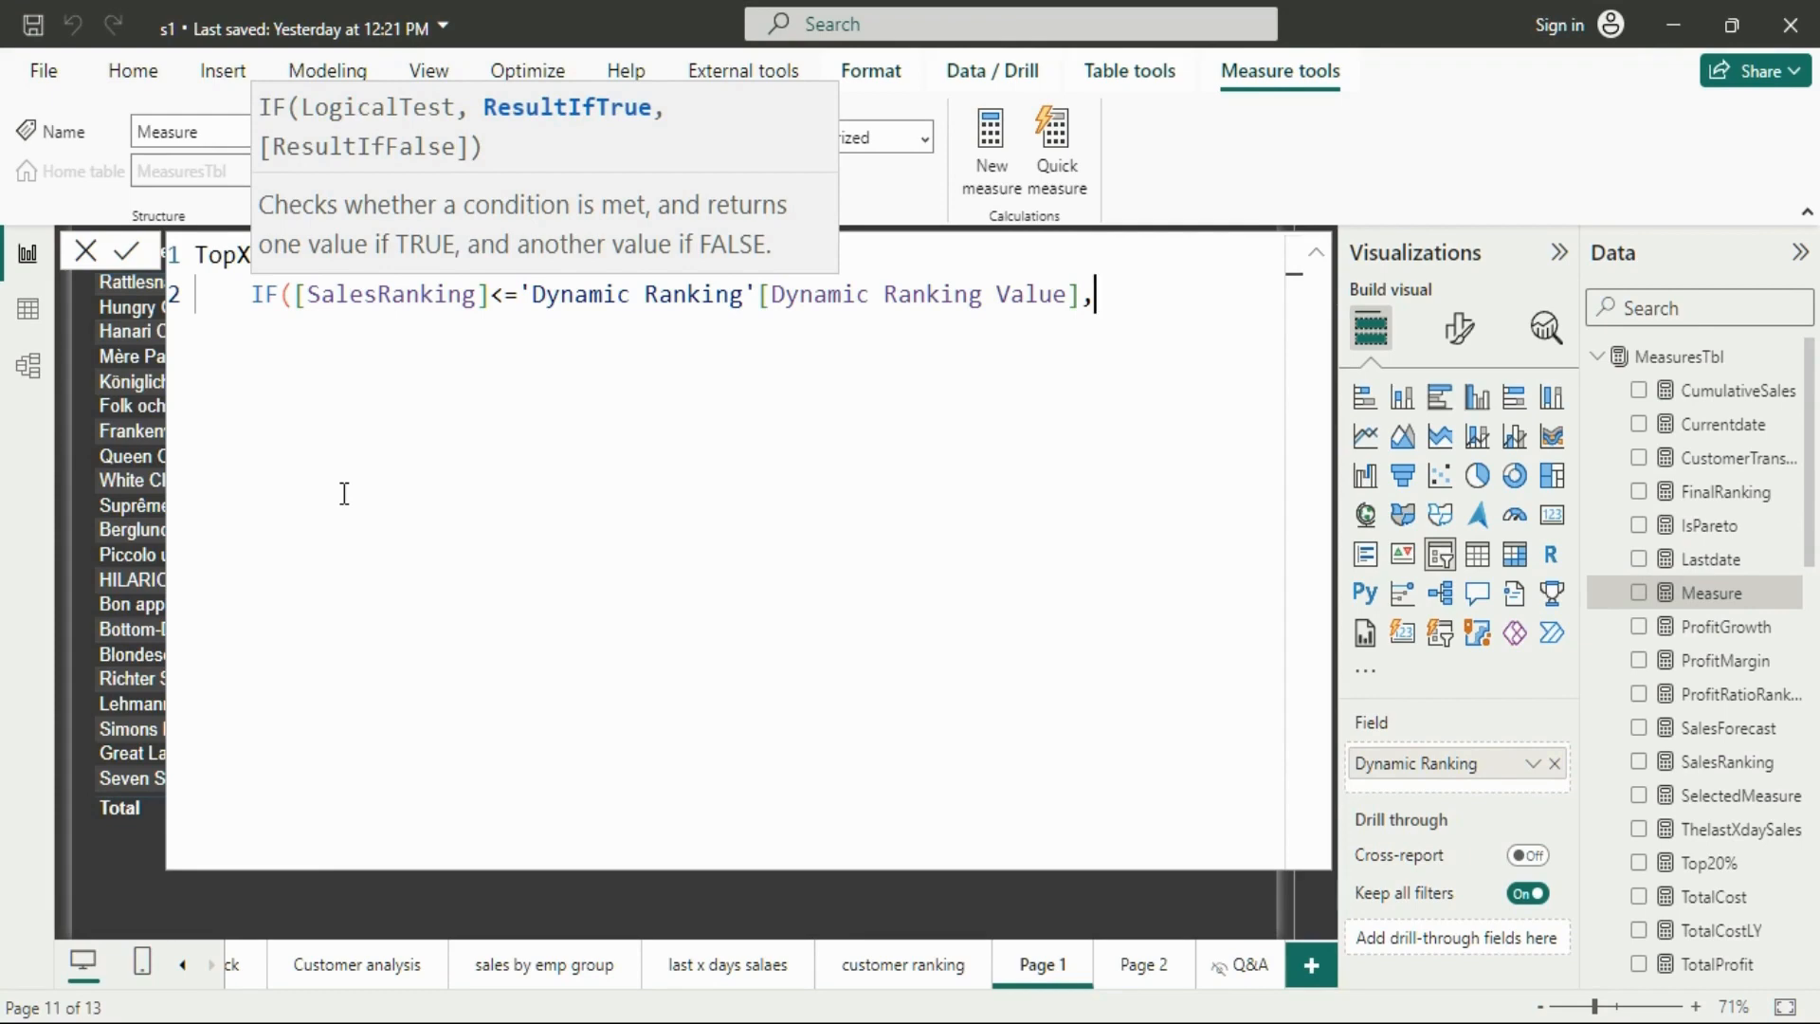
Use the Totalsales measure as the IF function's result when the condition is true
text(tota)
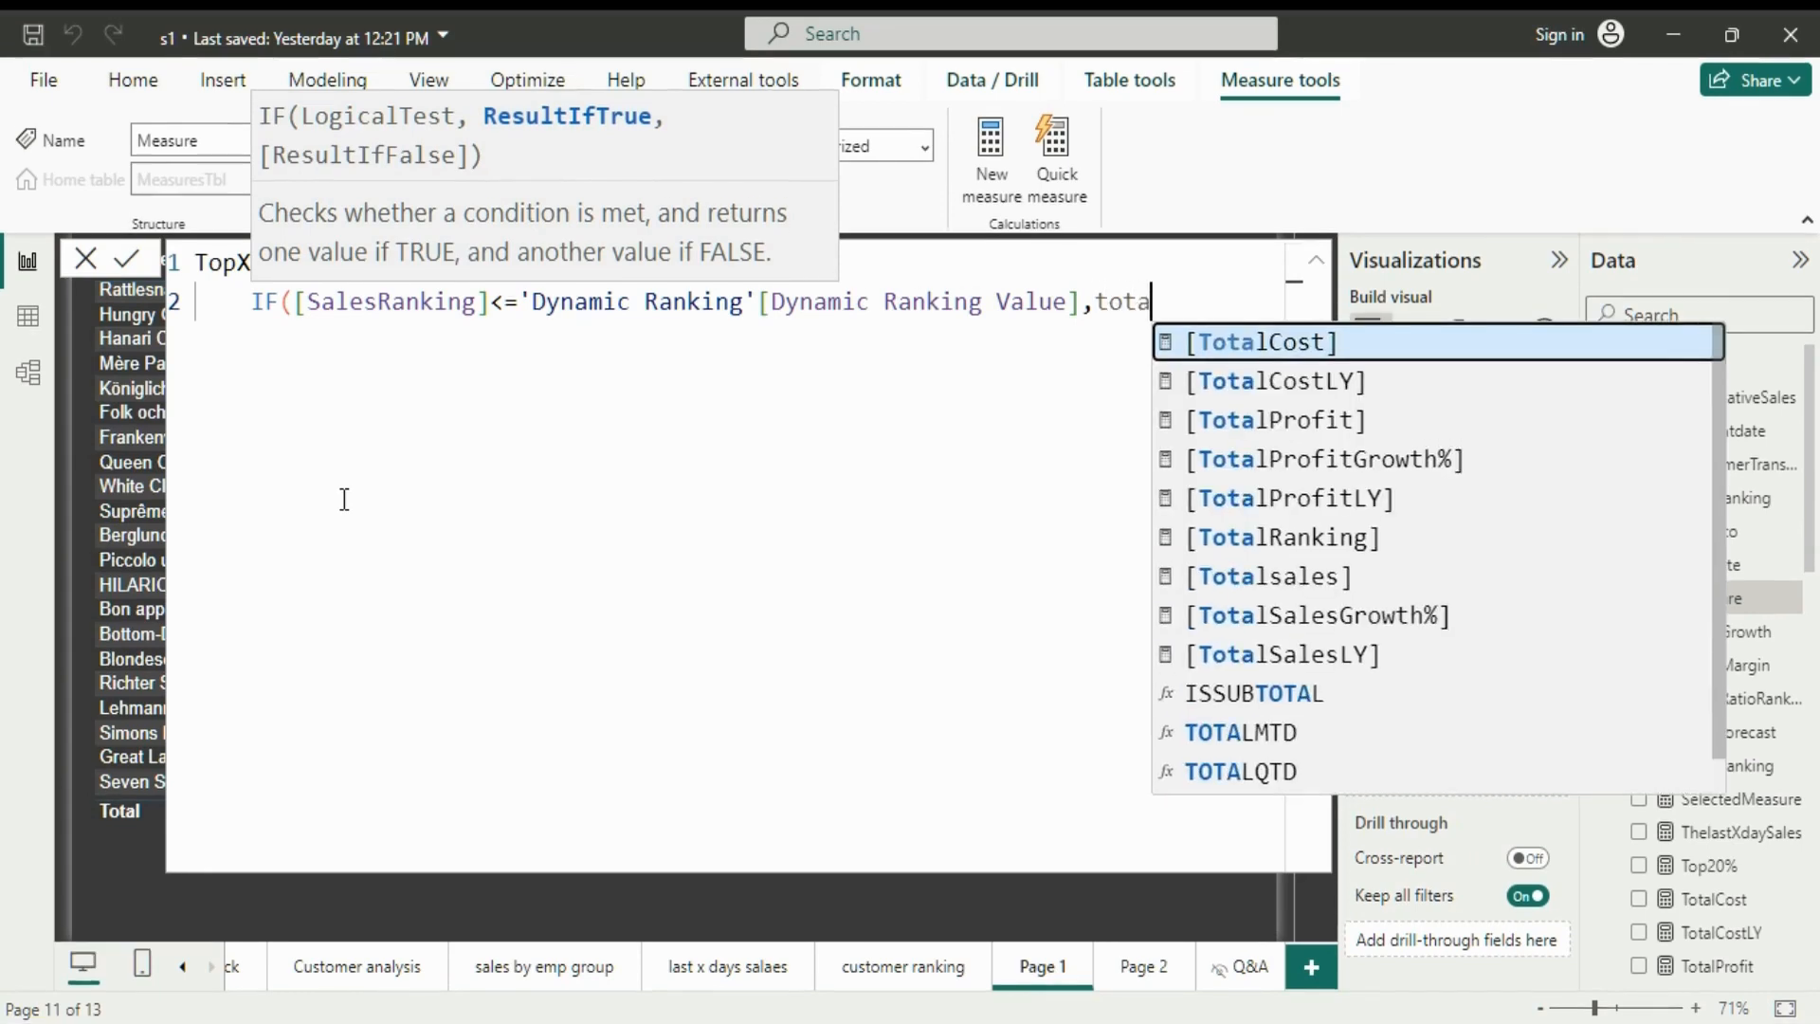
key(Down)
key(Down)
key(Down)
key(Down)
key(Down)
key(Down)
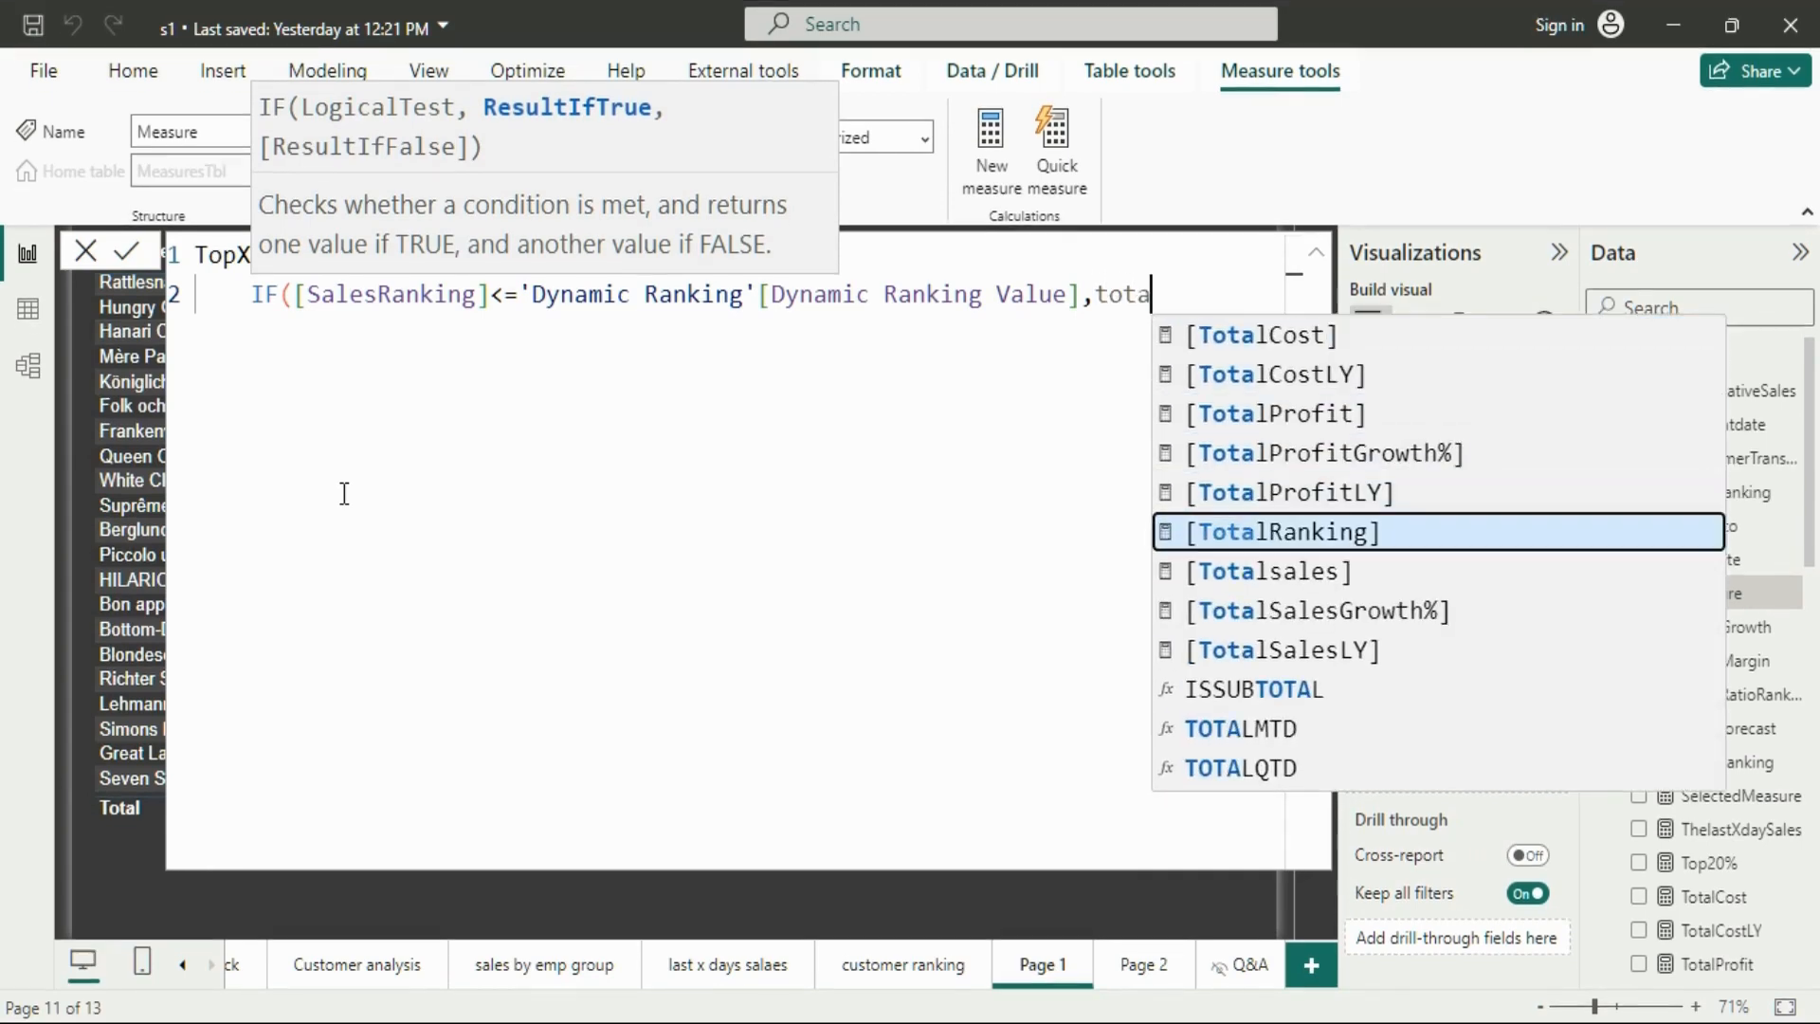
key(Tab)
text(,)
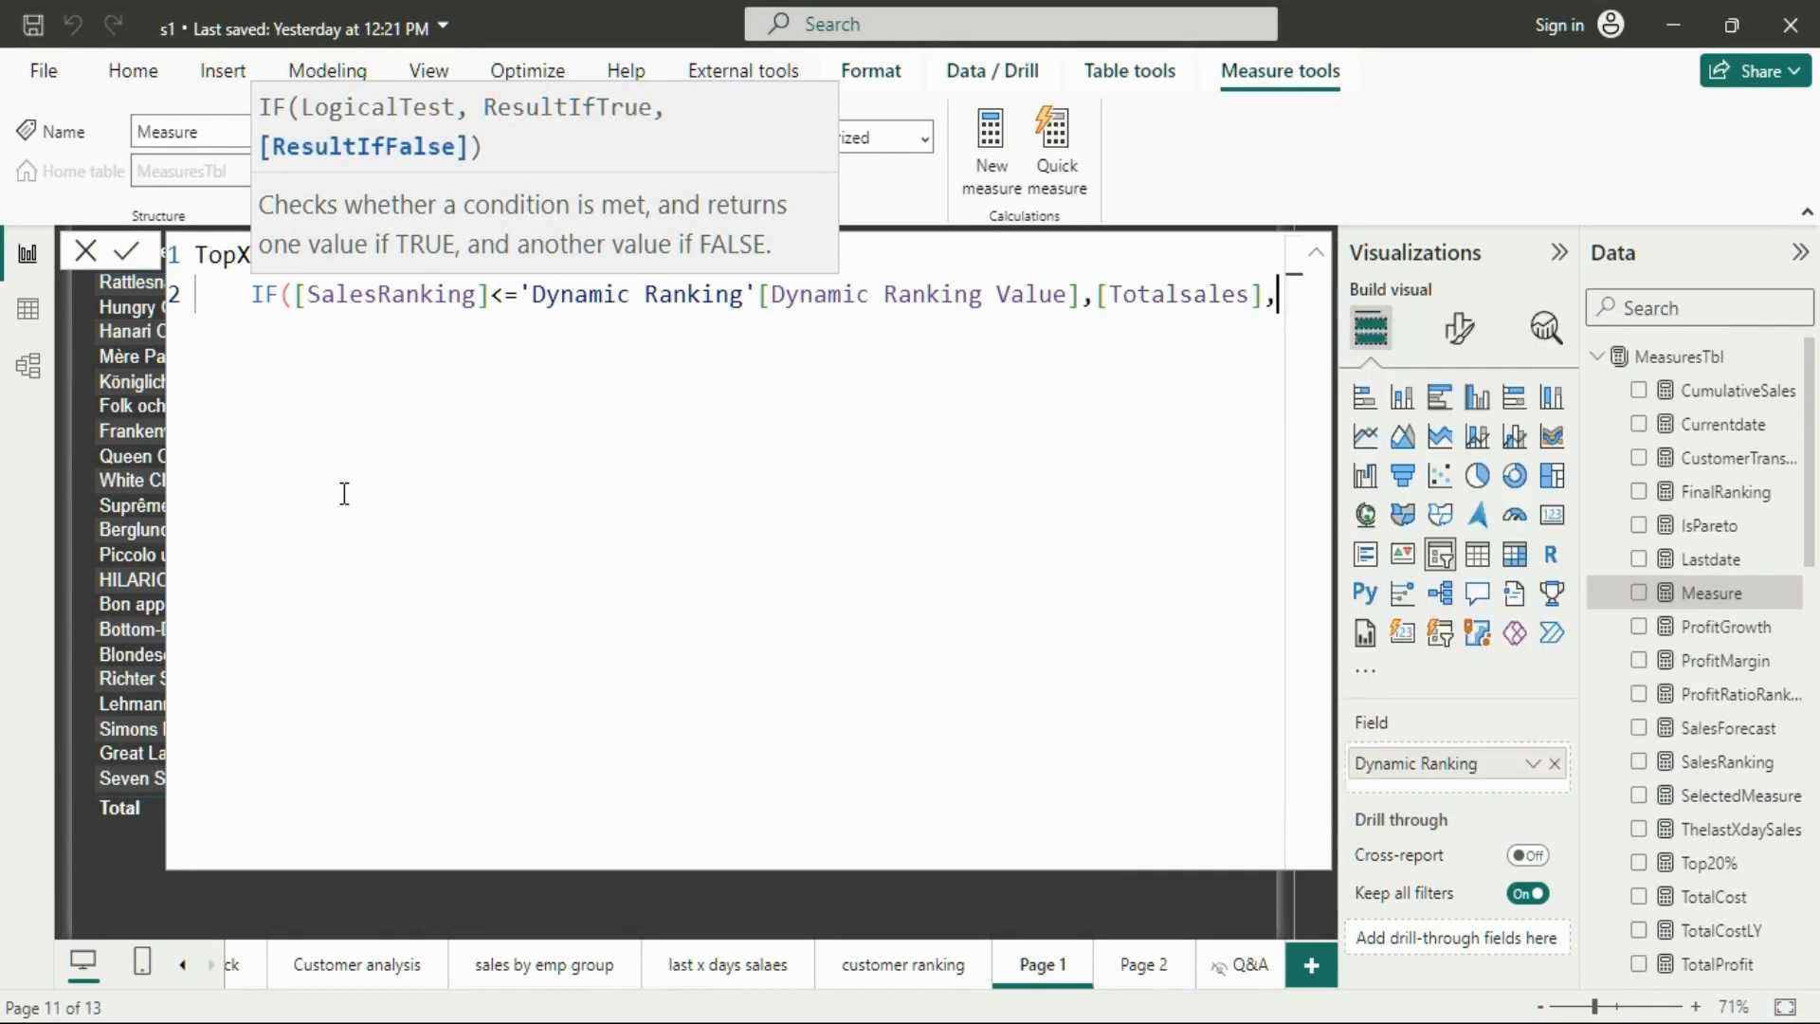
Return BLANK() when the condition is false, close the IF function and commit the TopXCustomer measure
text(blam)
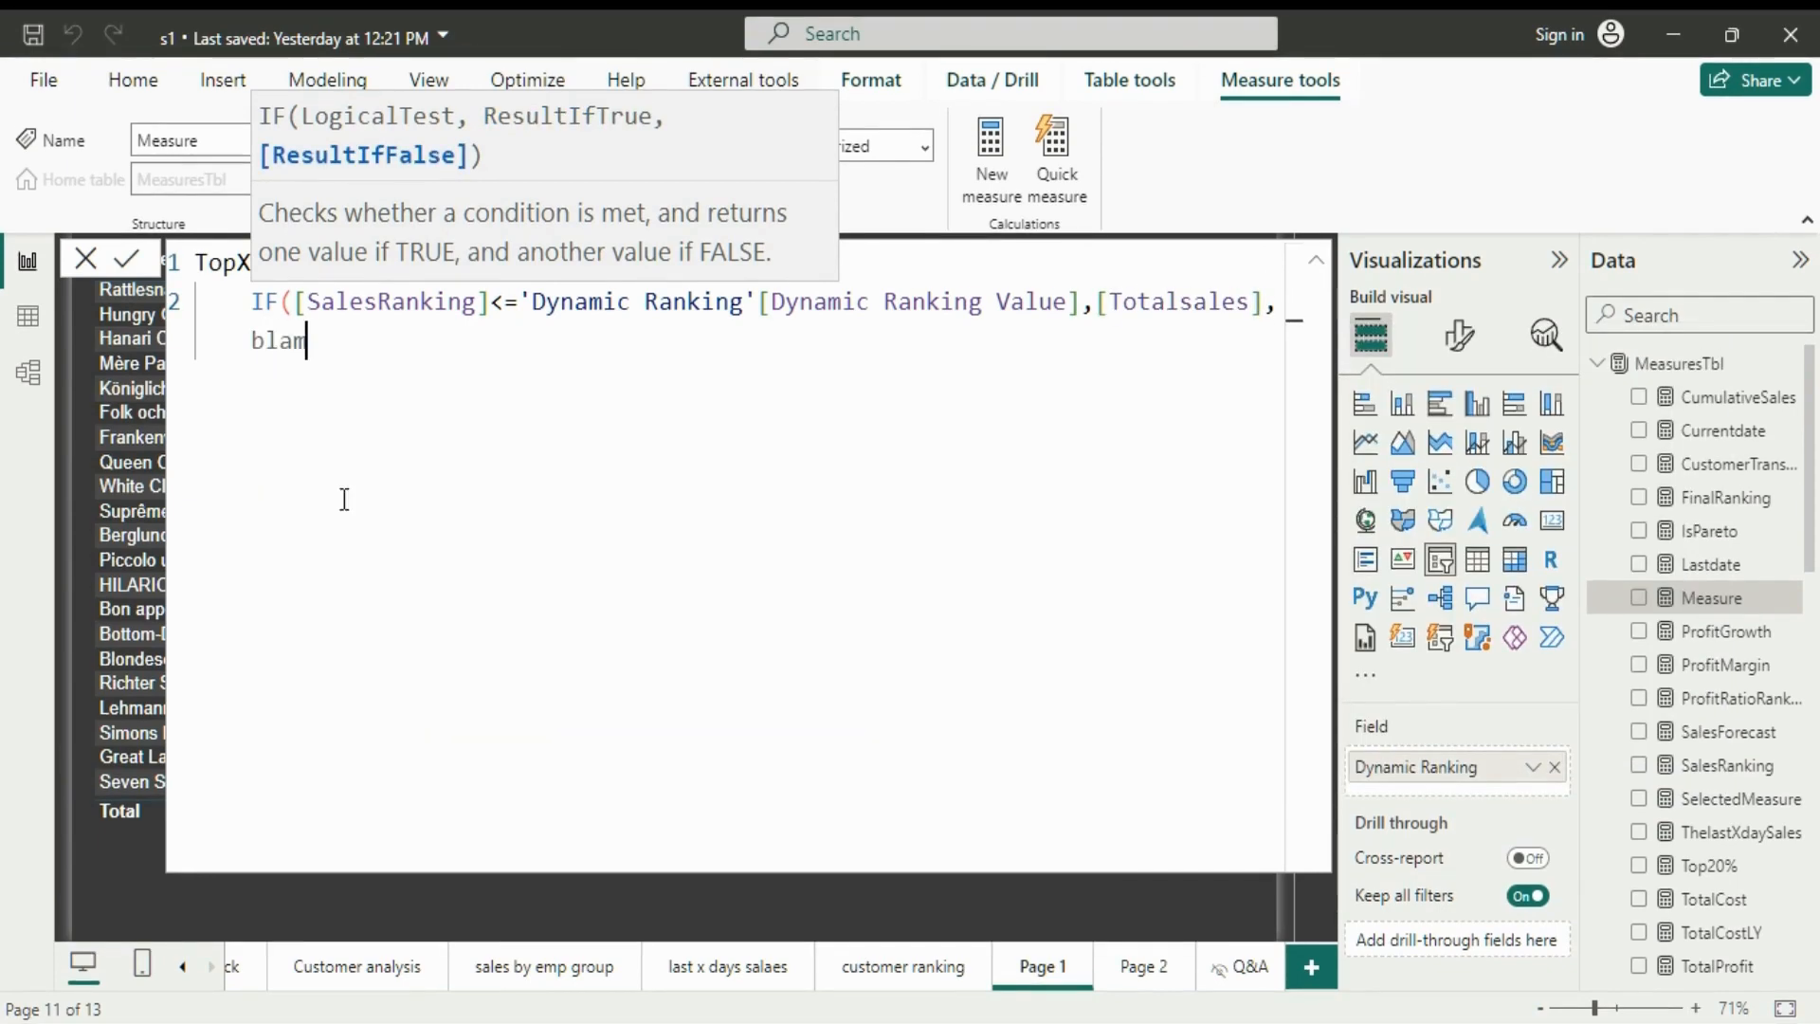
key(Down)
key(Tab)
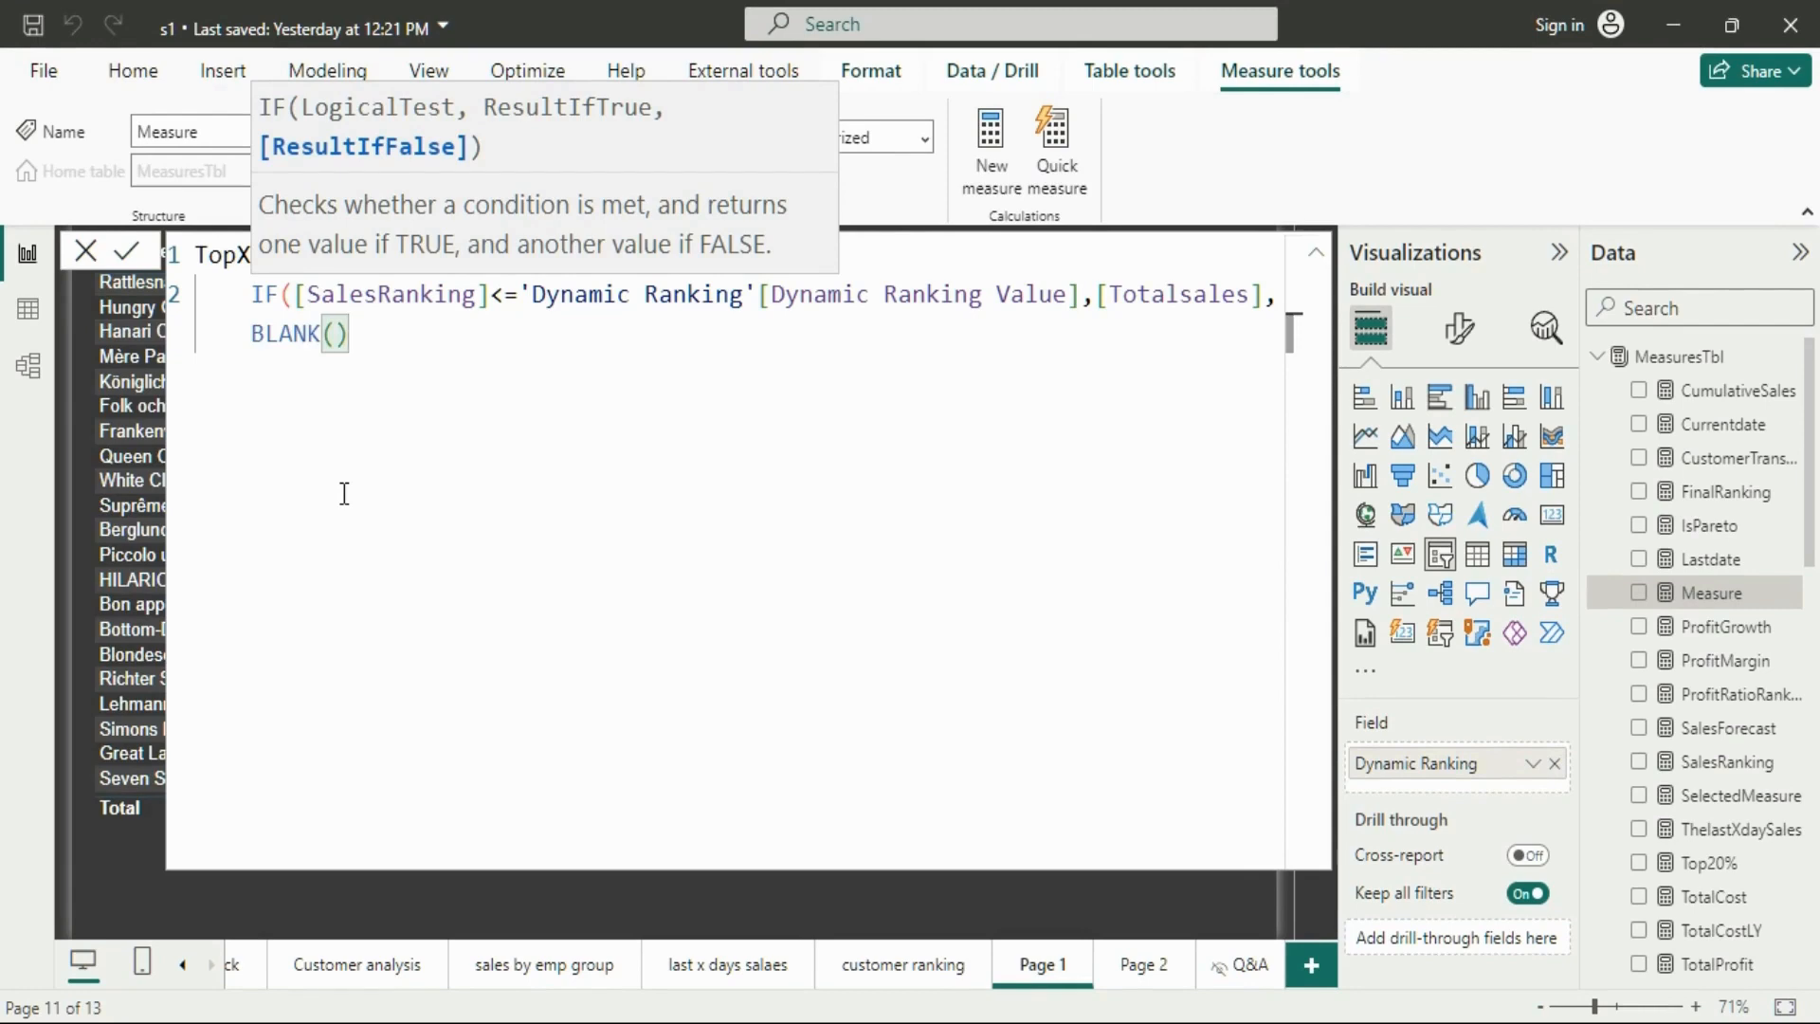
text())
key(Return)
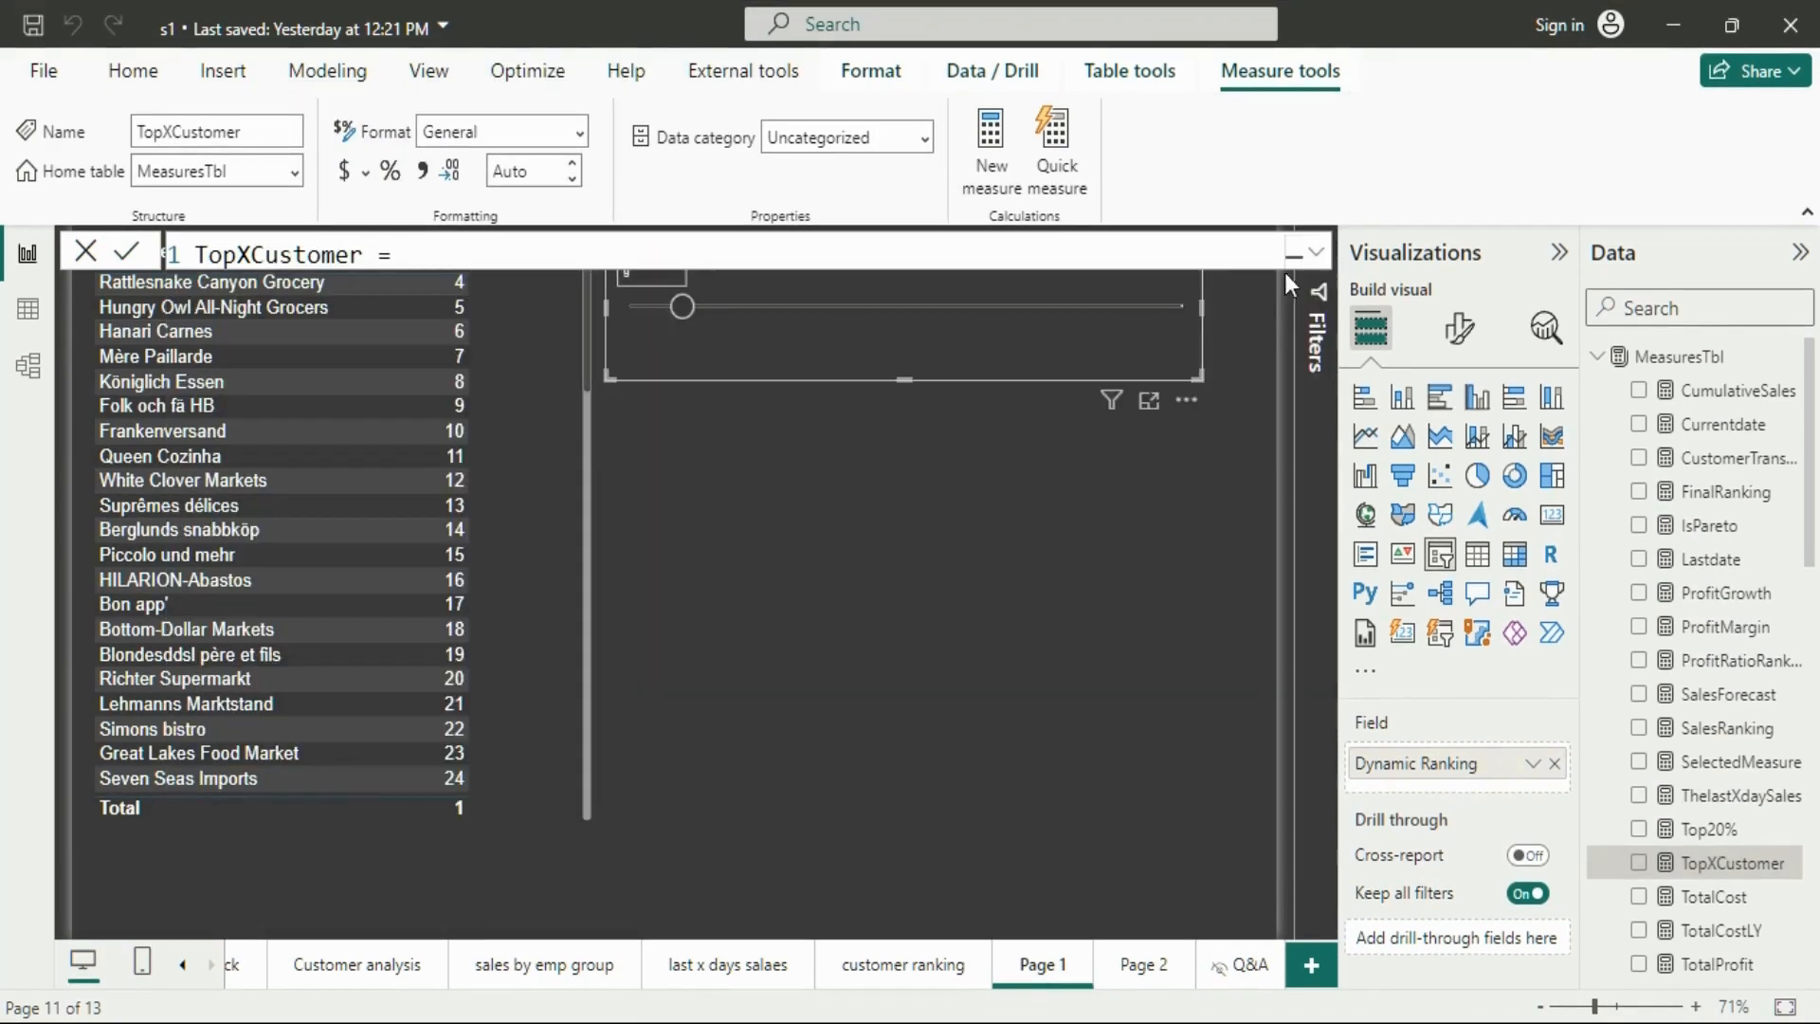
Widen the Data pane slightly and add the TopXCustomer measure to the customer ranking table
click(746, 587)
click(553, 589)
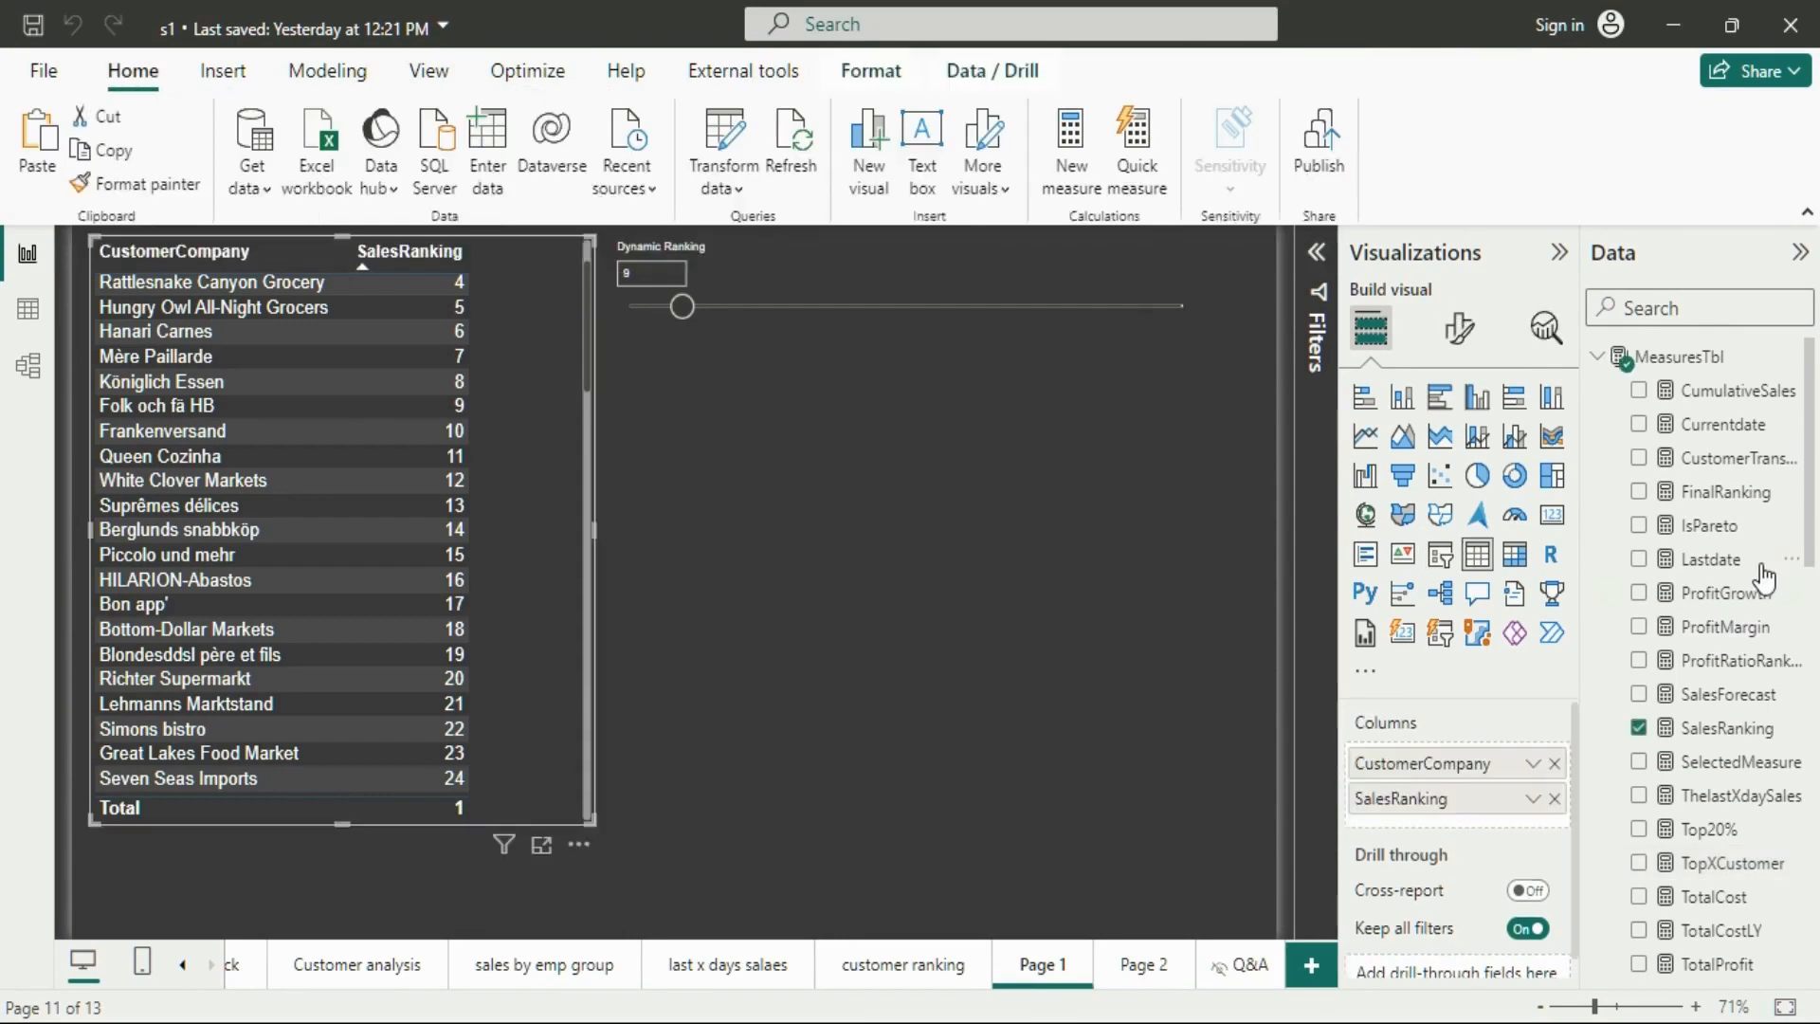
scroll(1622, 651, down, 4)
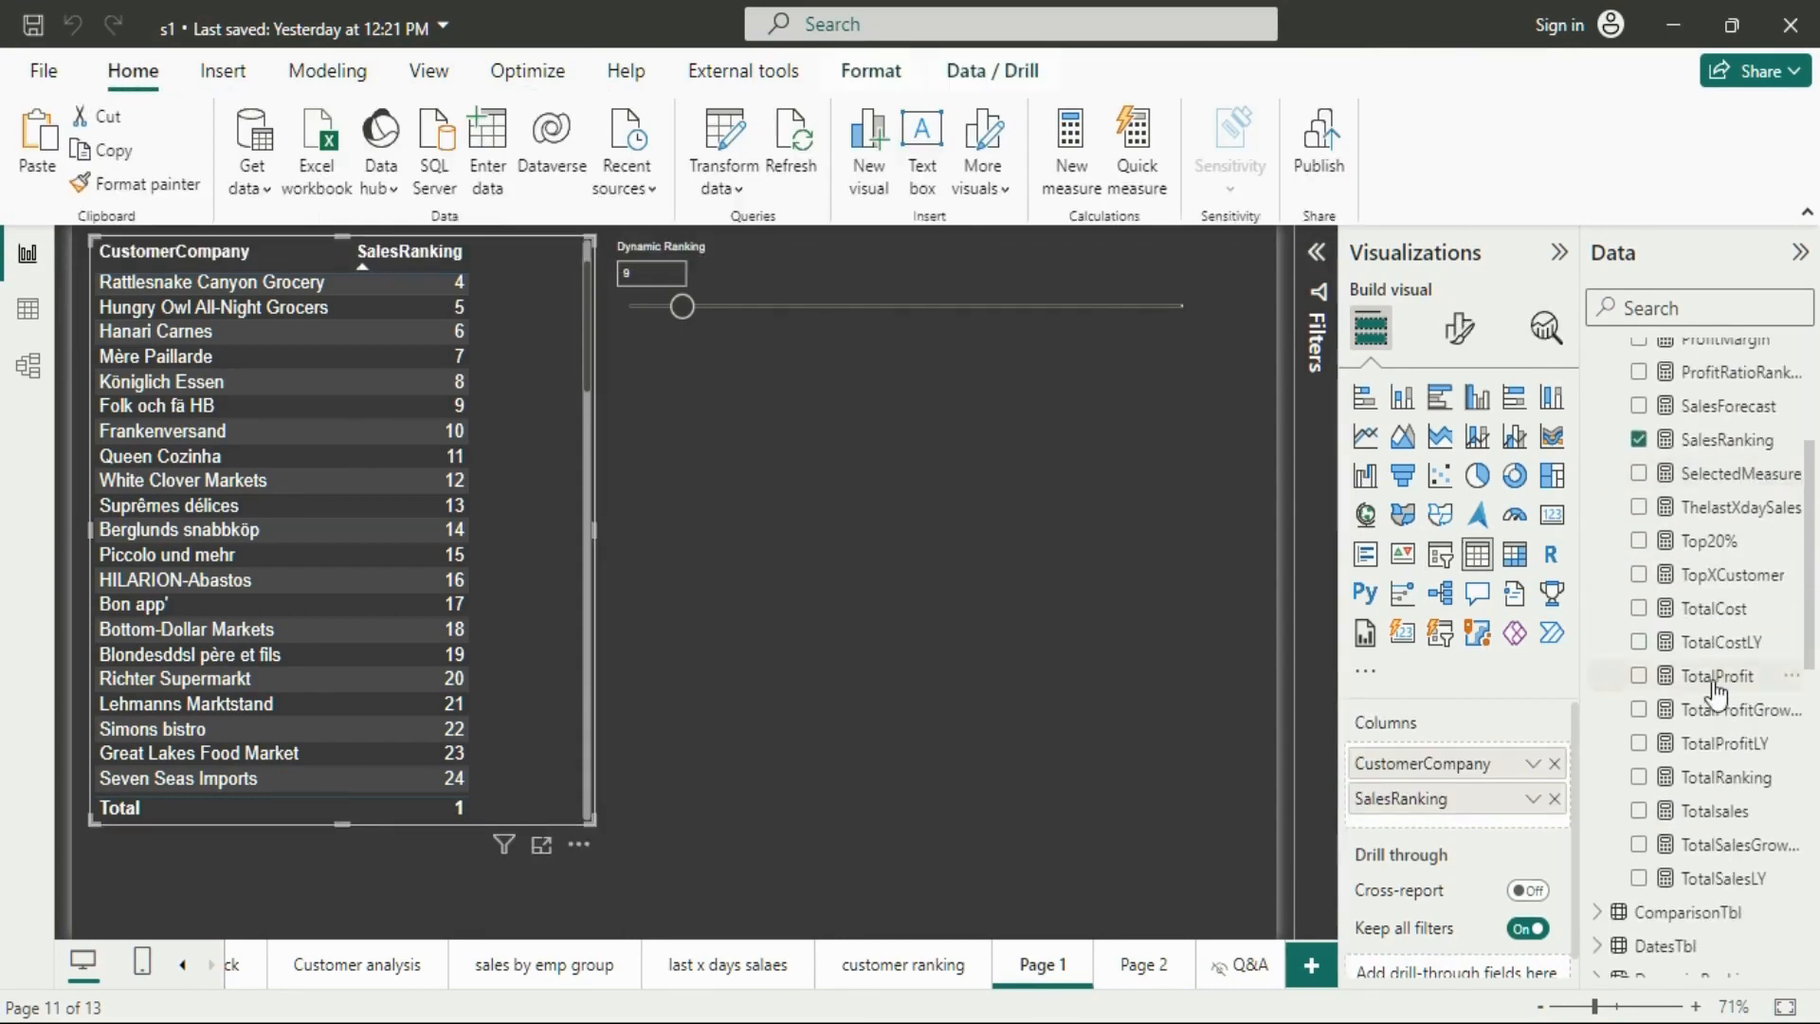
drag(1579, 676, 1543, 675)
scroll(1608, 706, up, 3)
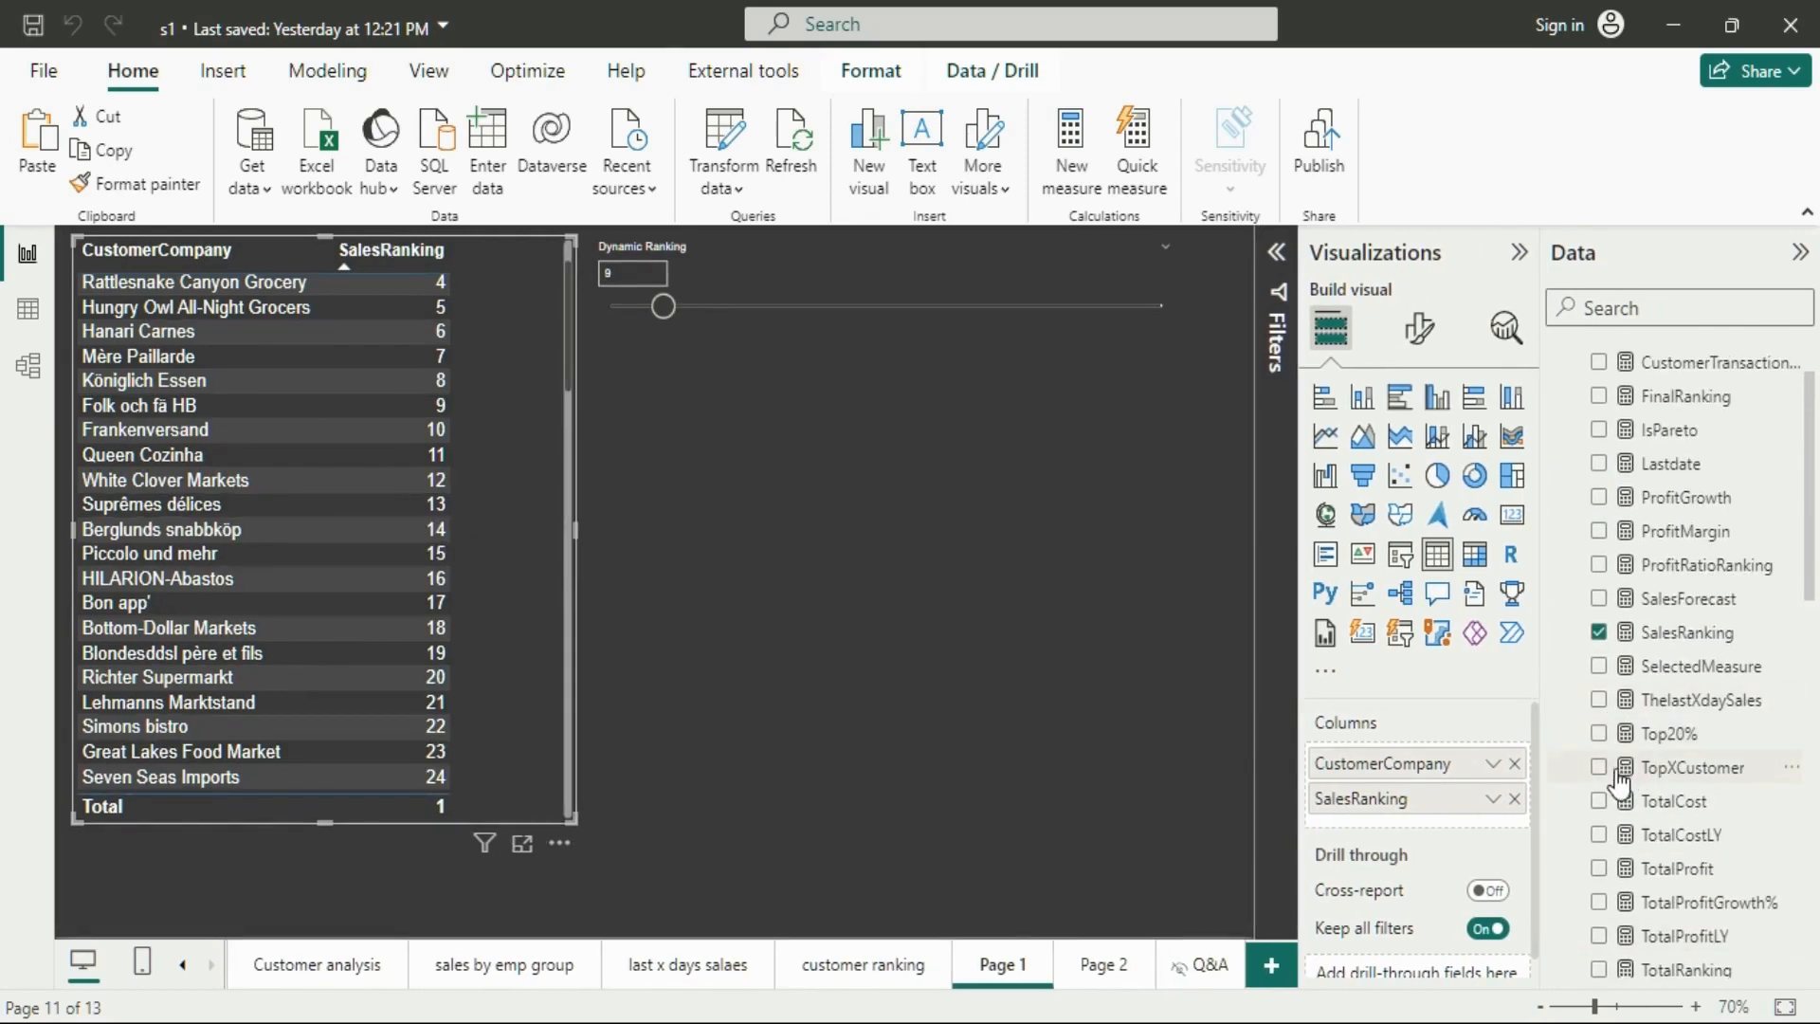
click(1601, 772)
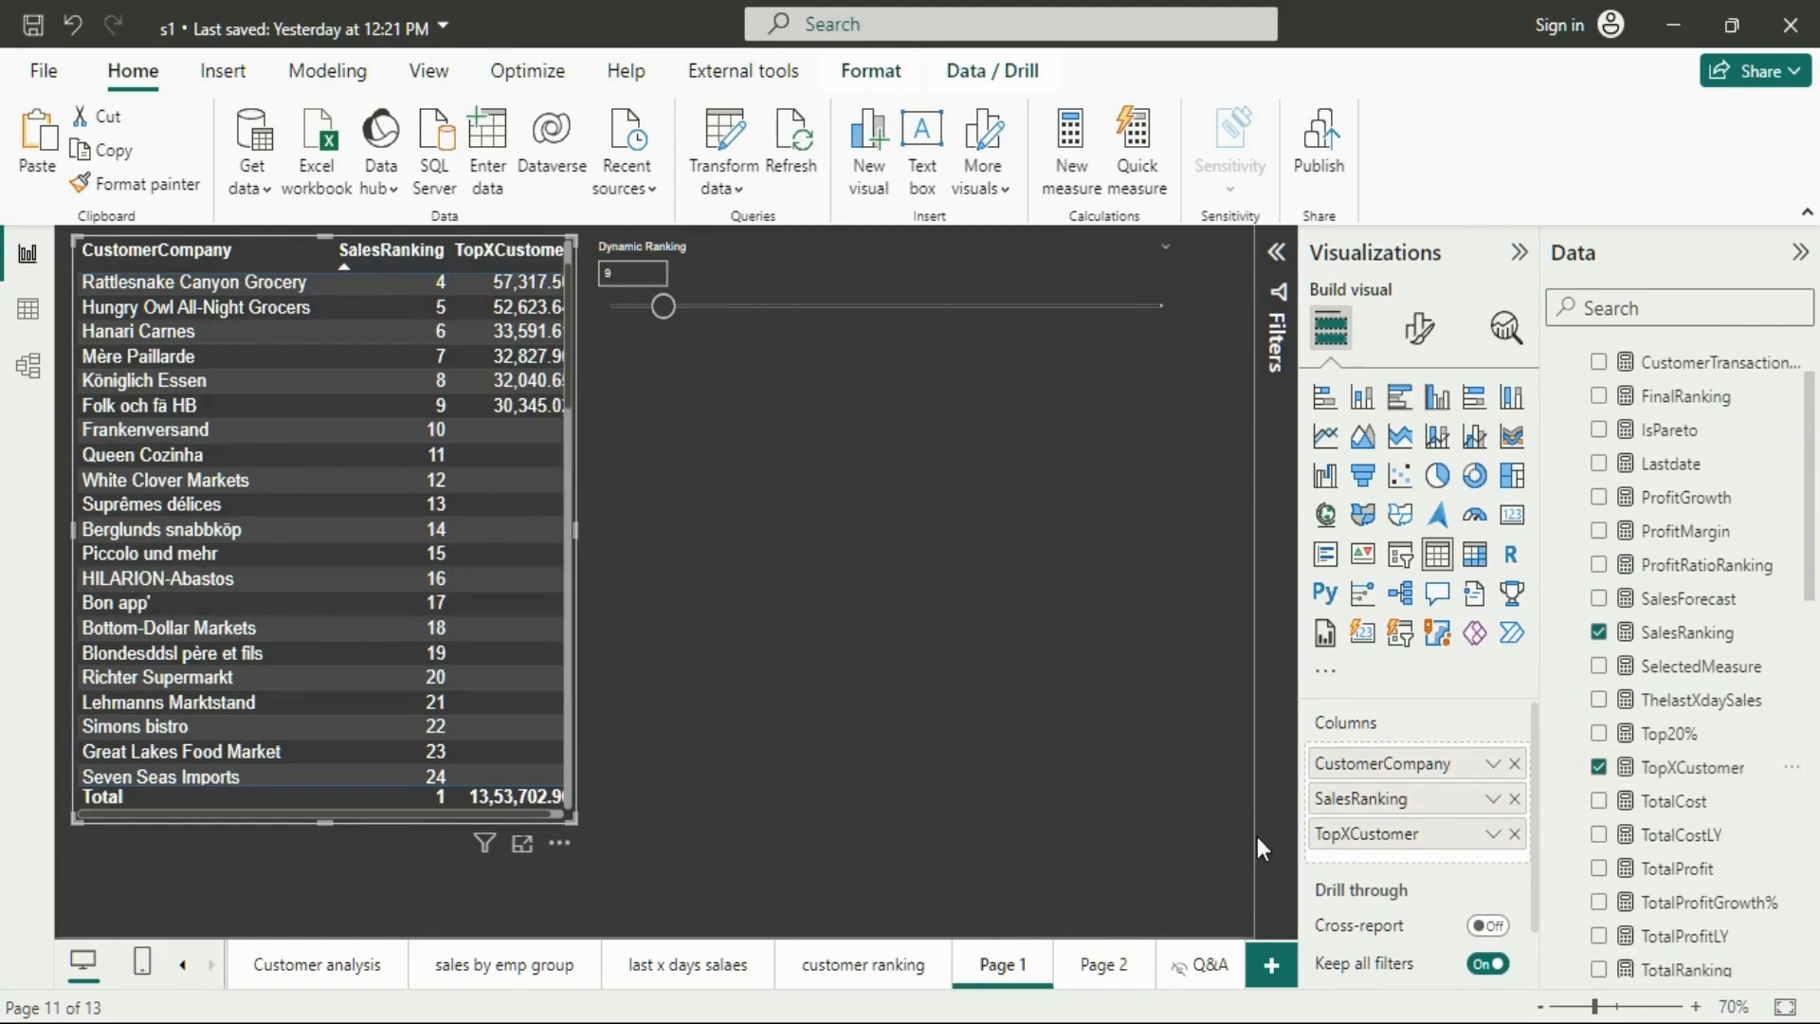
Review the full formula of the TopXCustomer measure and collapse the formula editor again
click(1706, 770)
click(1275, 252)
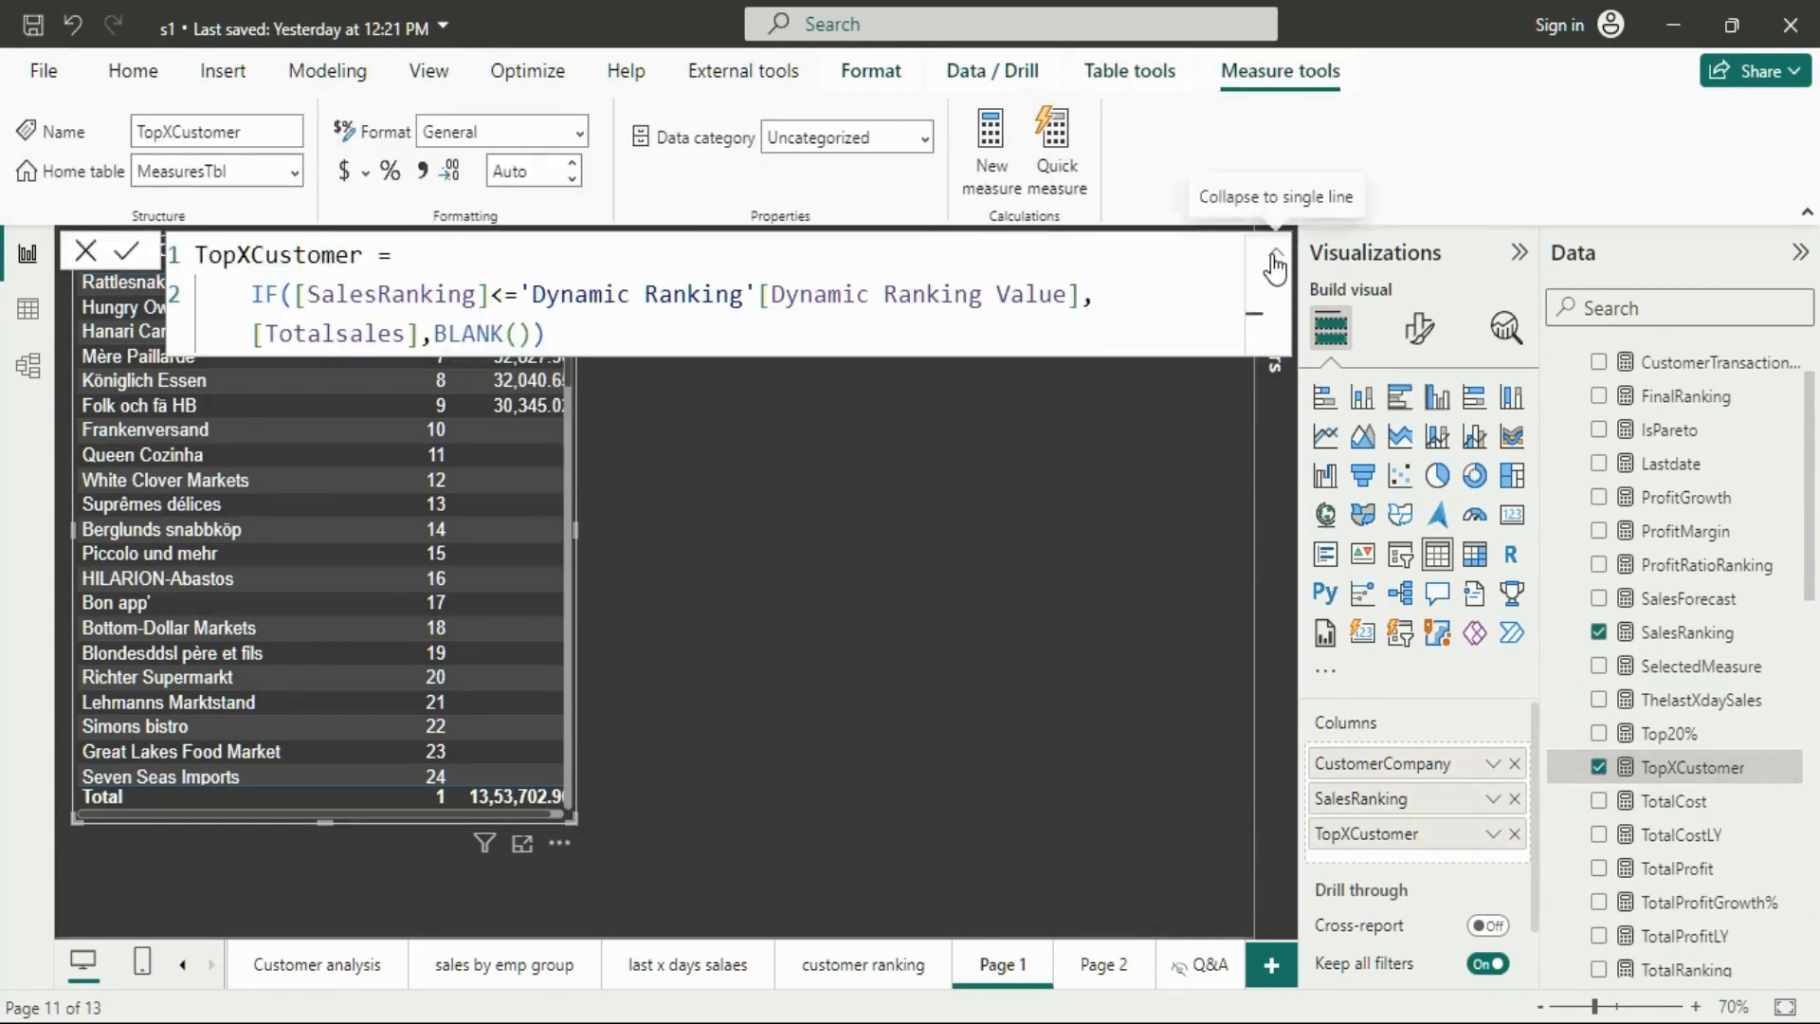
click(1276, 252)
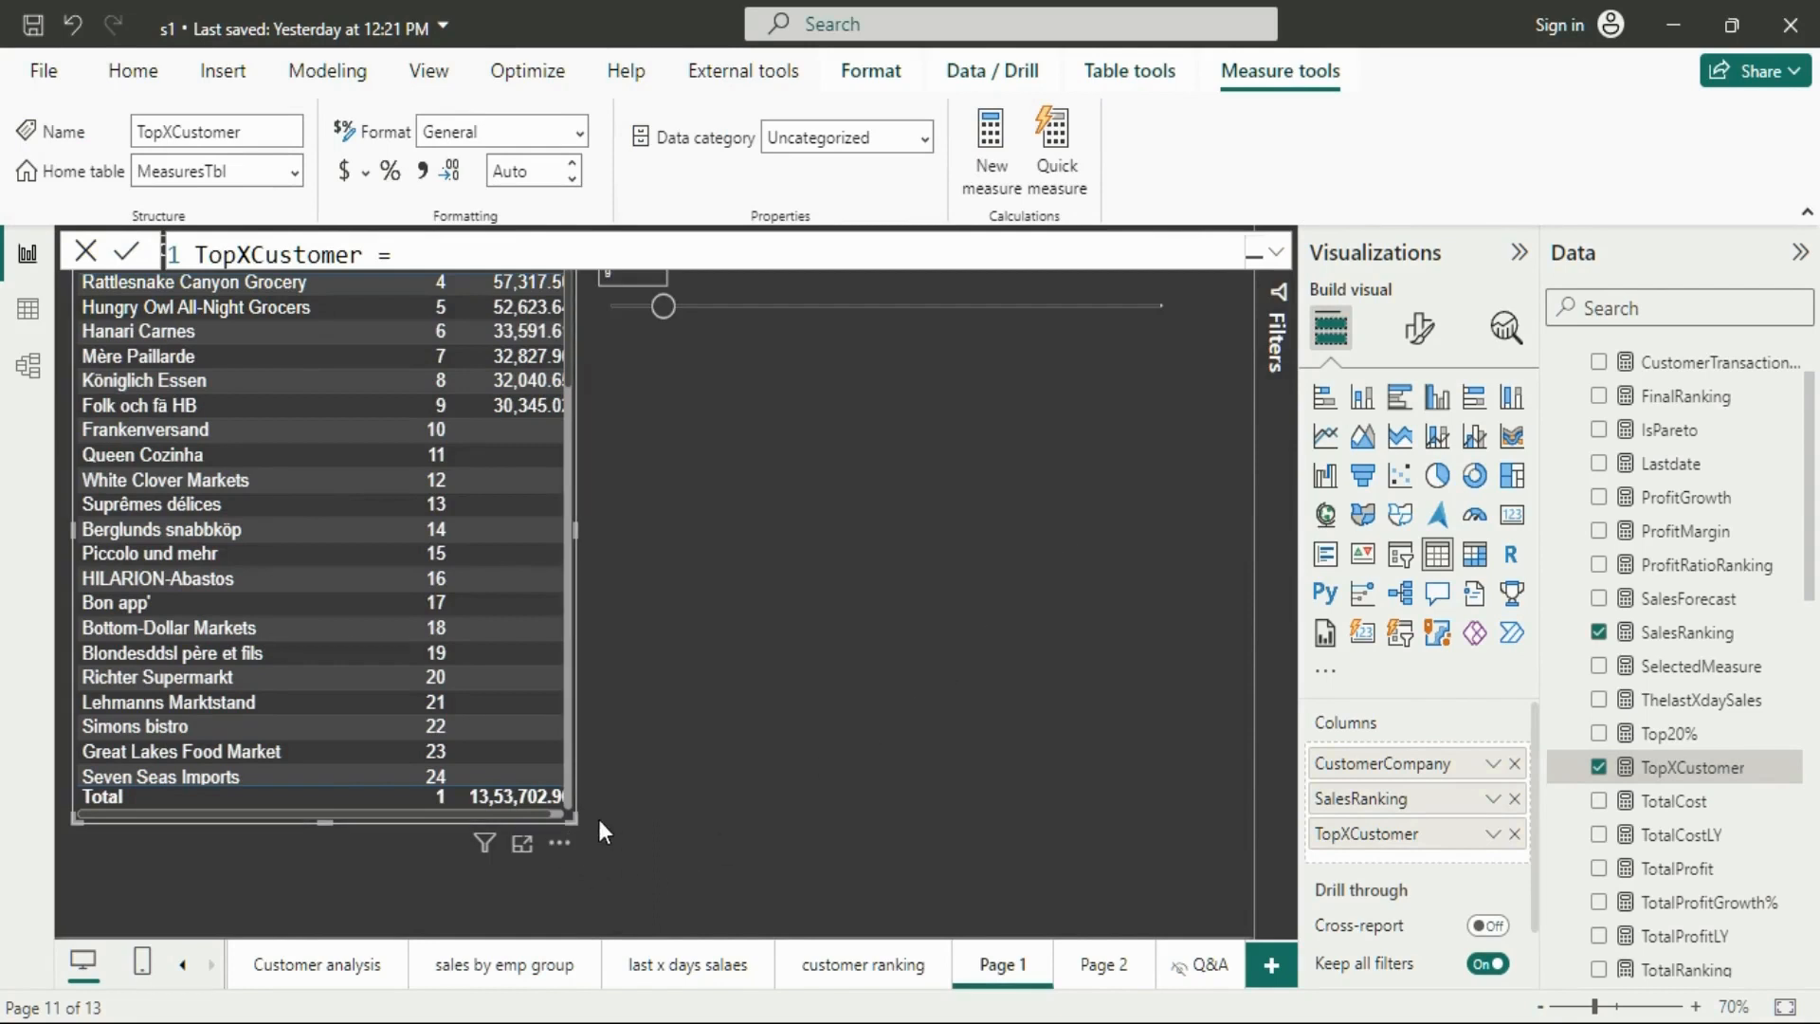
Enlarge the table until the whole TopXCustomer column fits, and look through its ranked rows
drag(567, 815, 681, 840)
click(906, 716)
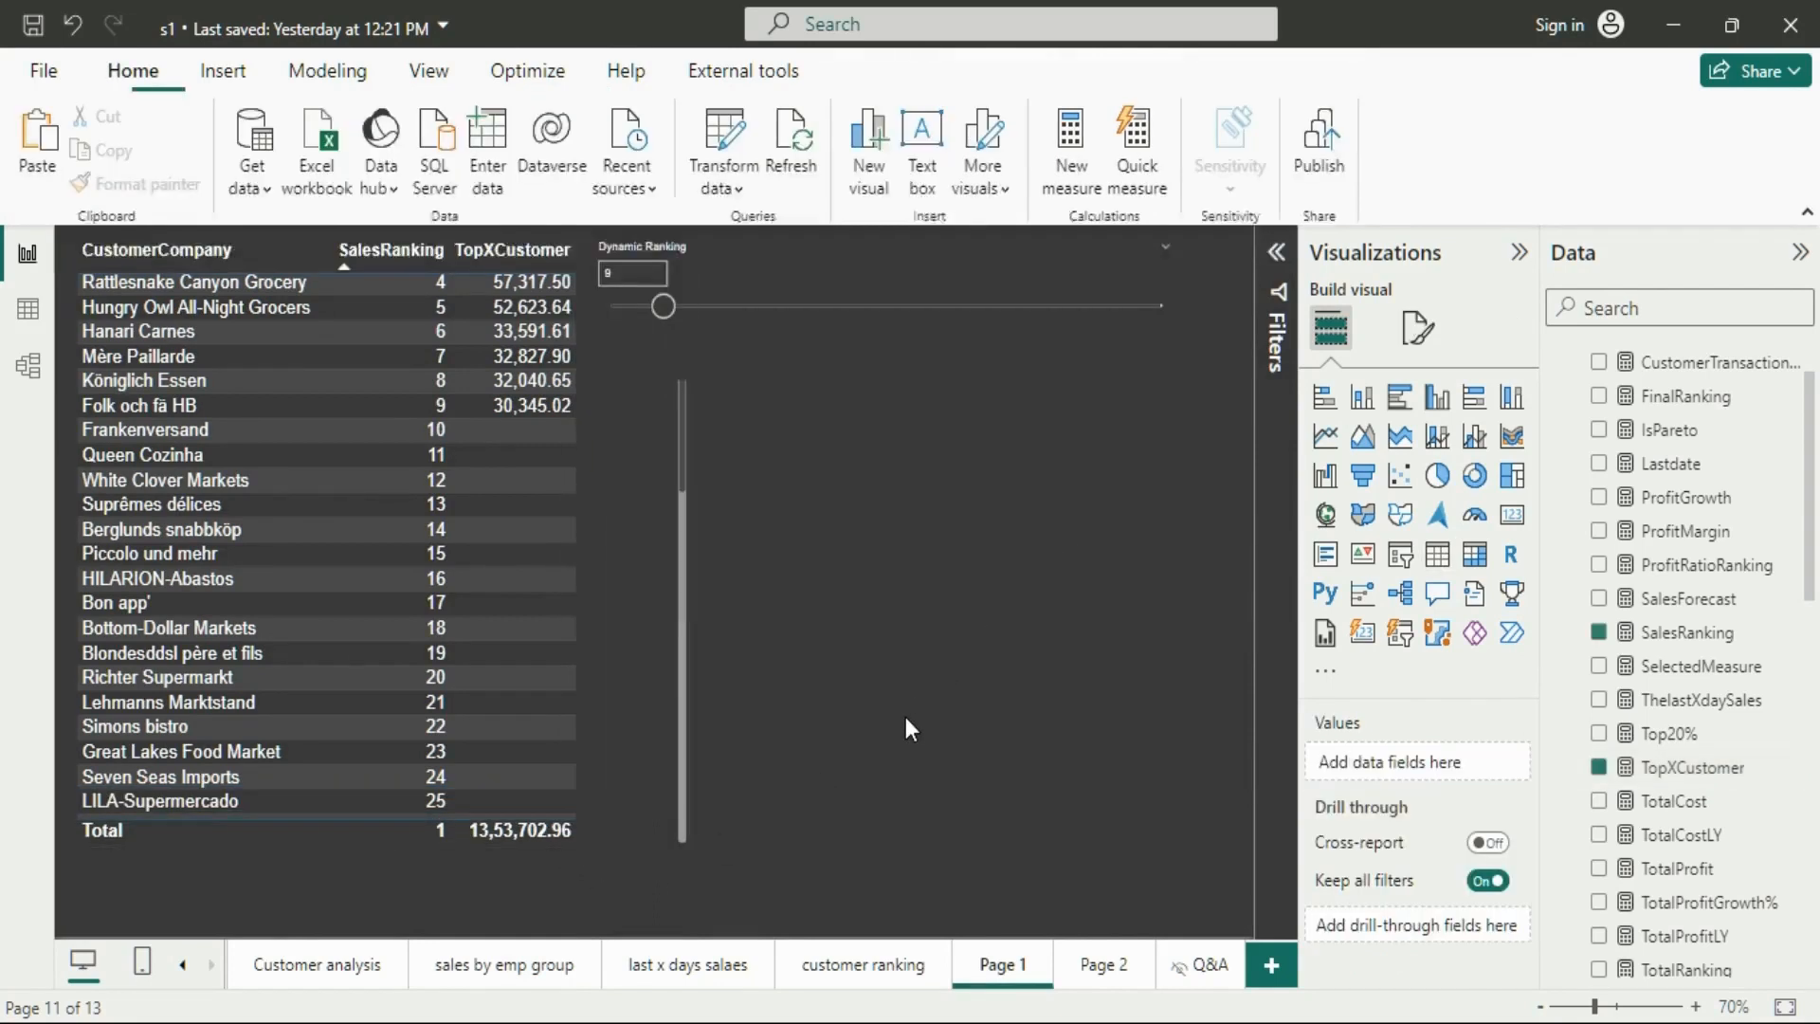
scroll(527, 629, up, 1)
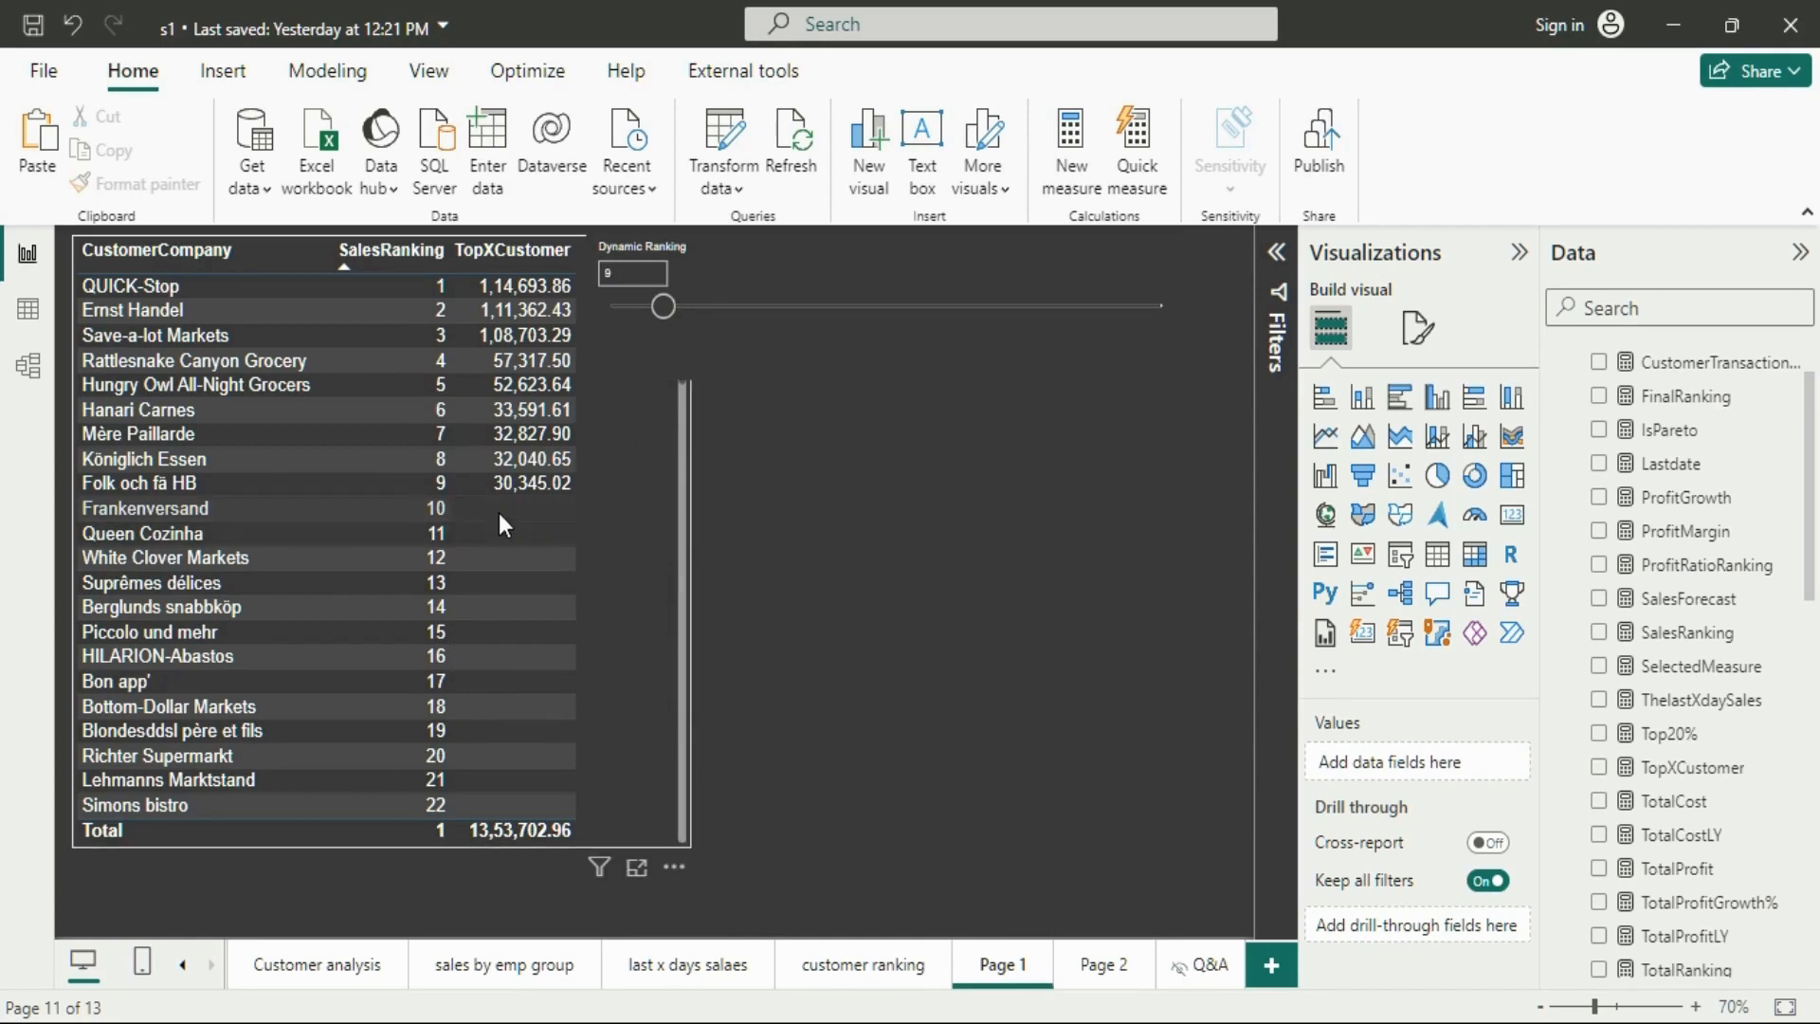
scroll(511, 555, down, 3)
scroll(510, 599, up, 2)
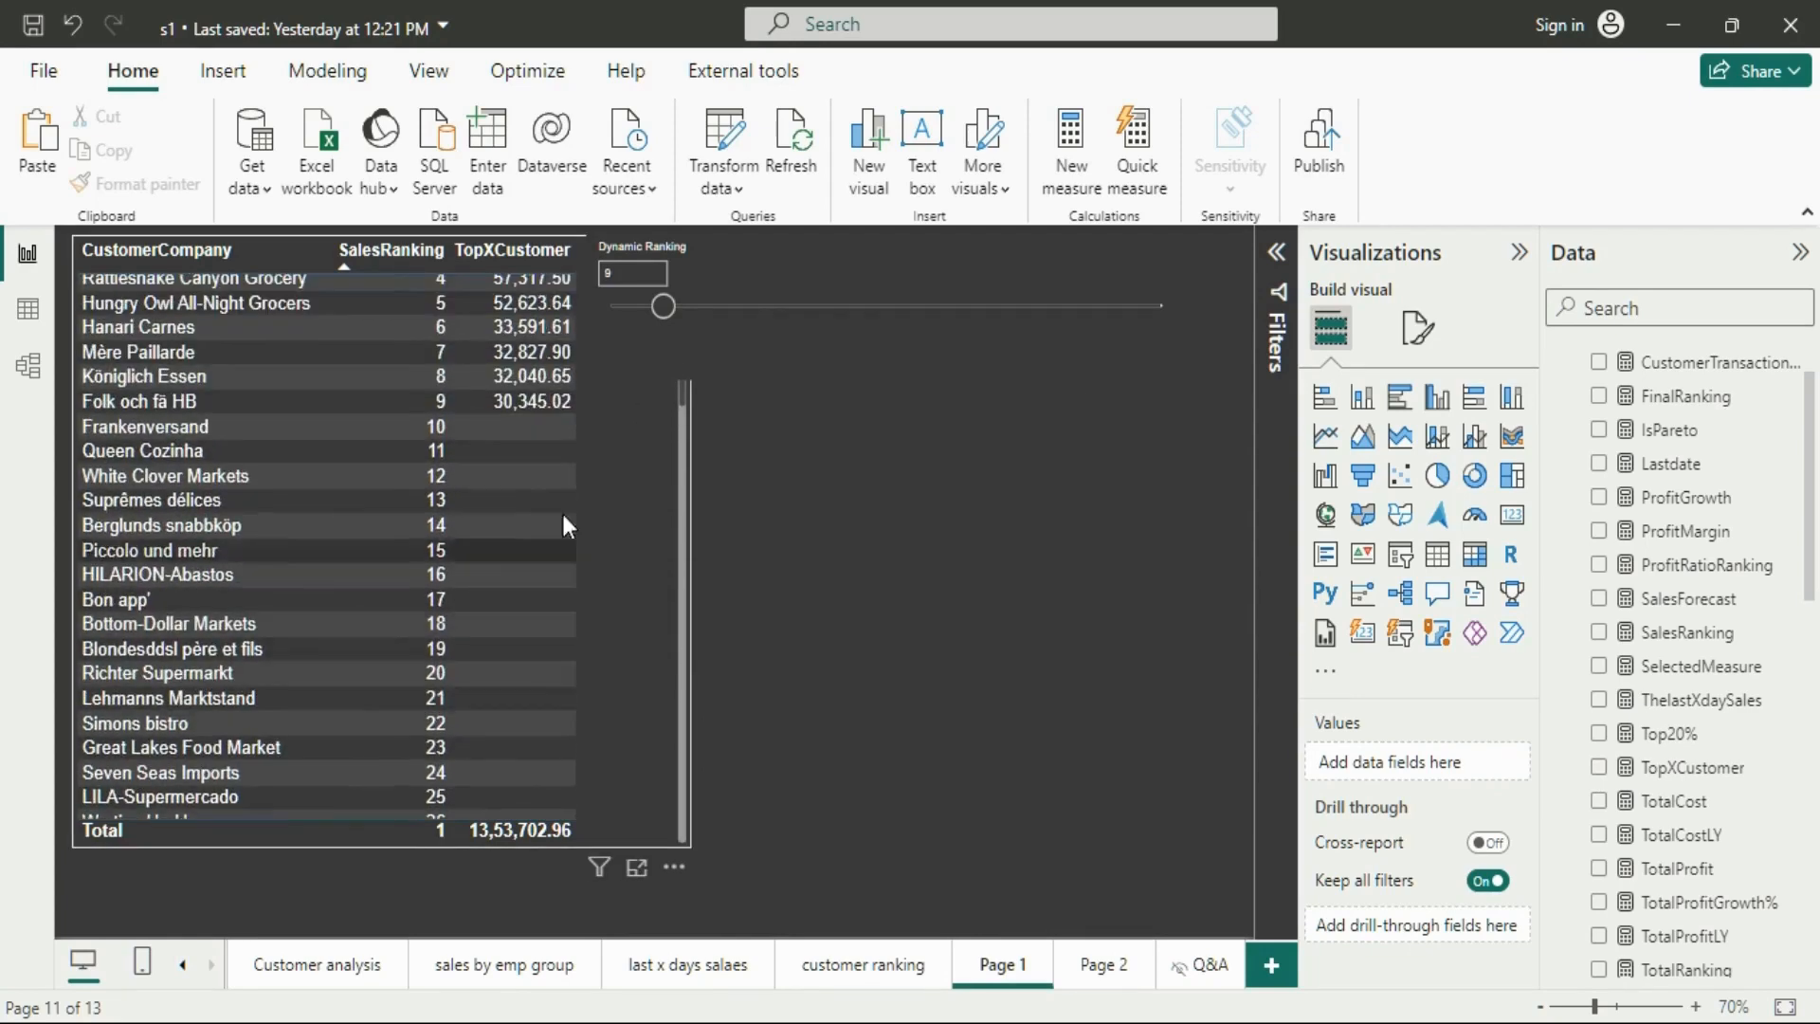
Move the Dynamic Ranking slicer away from the table and narrow it so the two visuals no longer overlap
drag(834, 352, 907, 374)
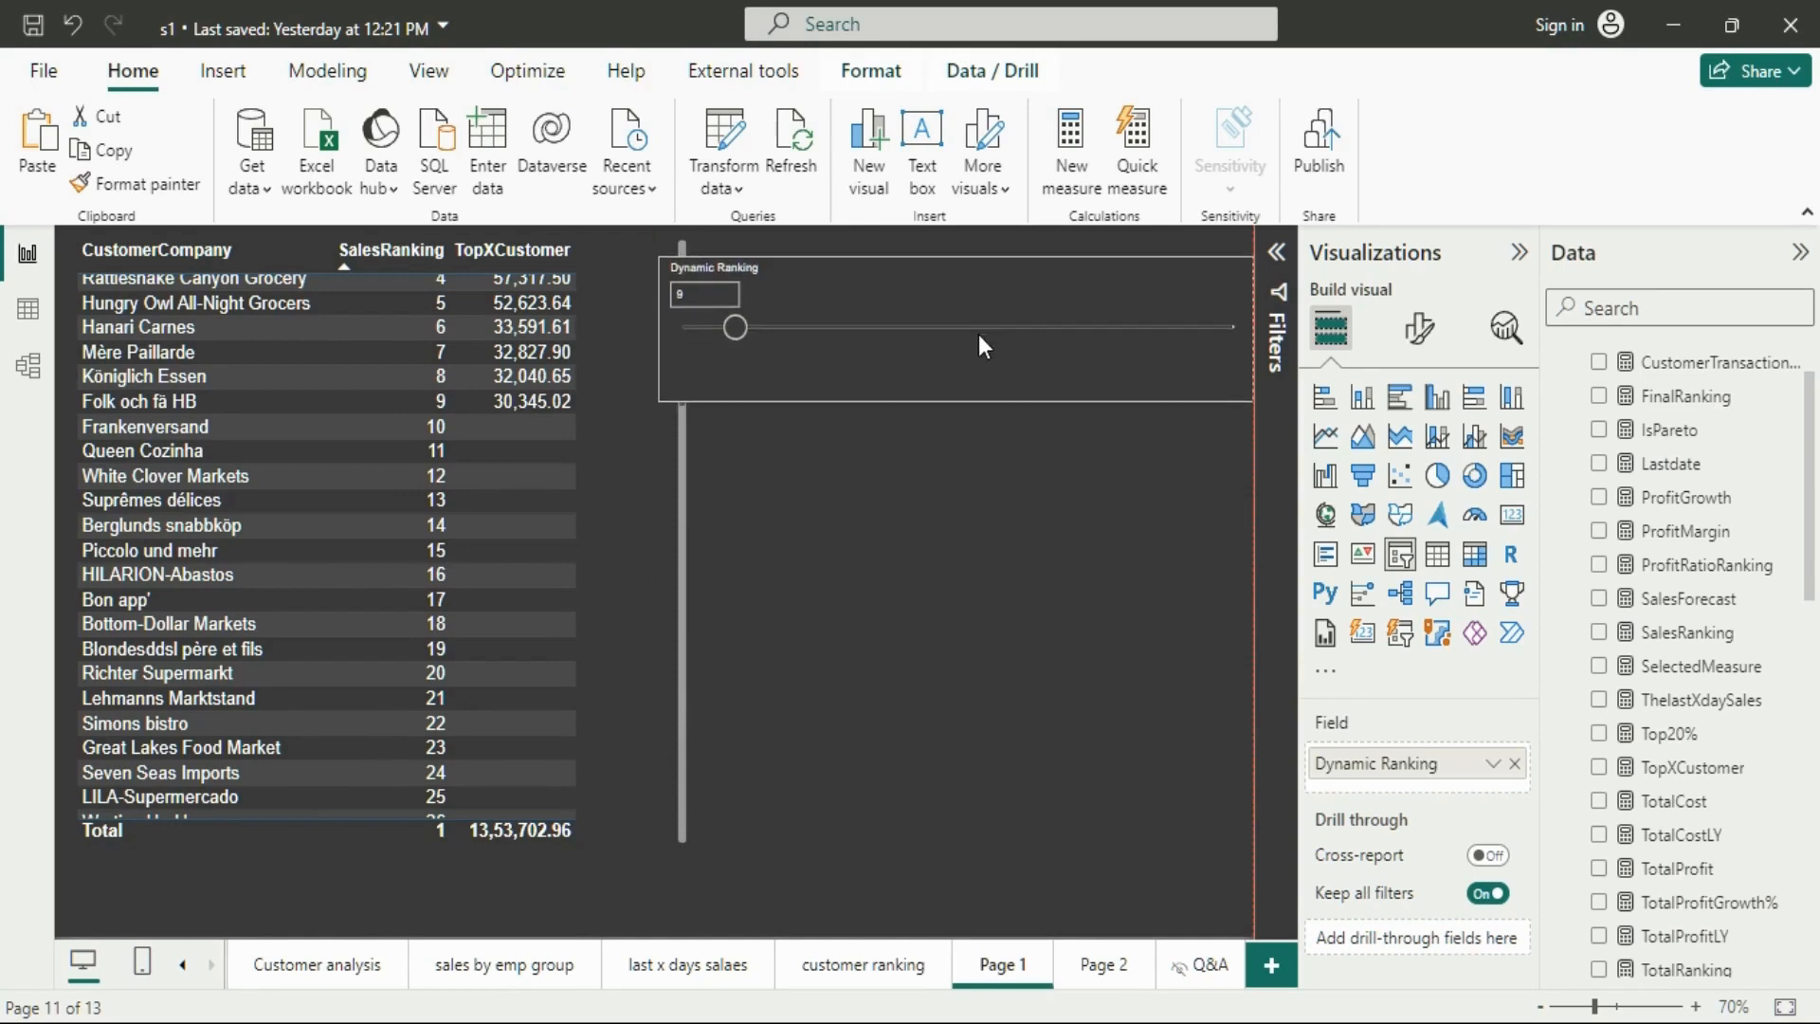
drag(663, 396, 726, 389)
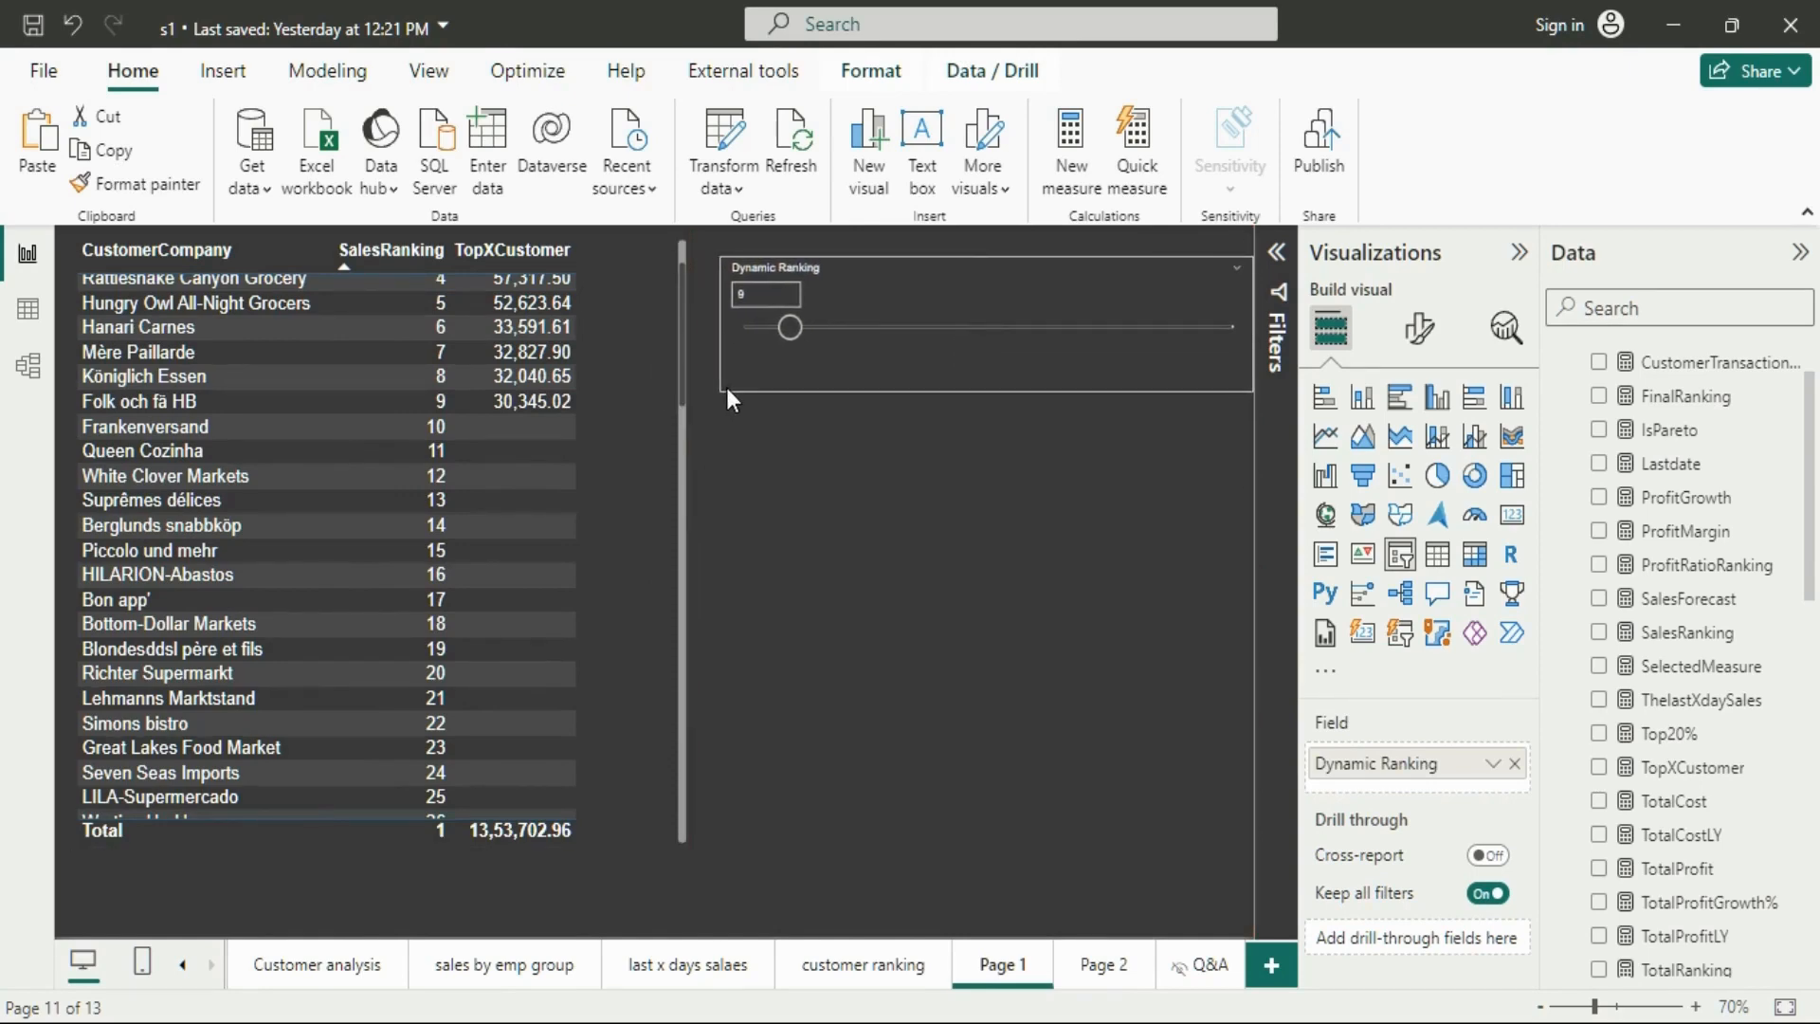
click(447, 489)
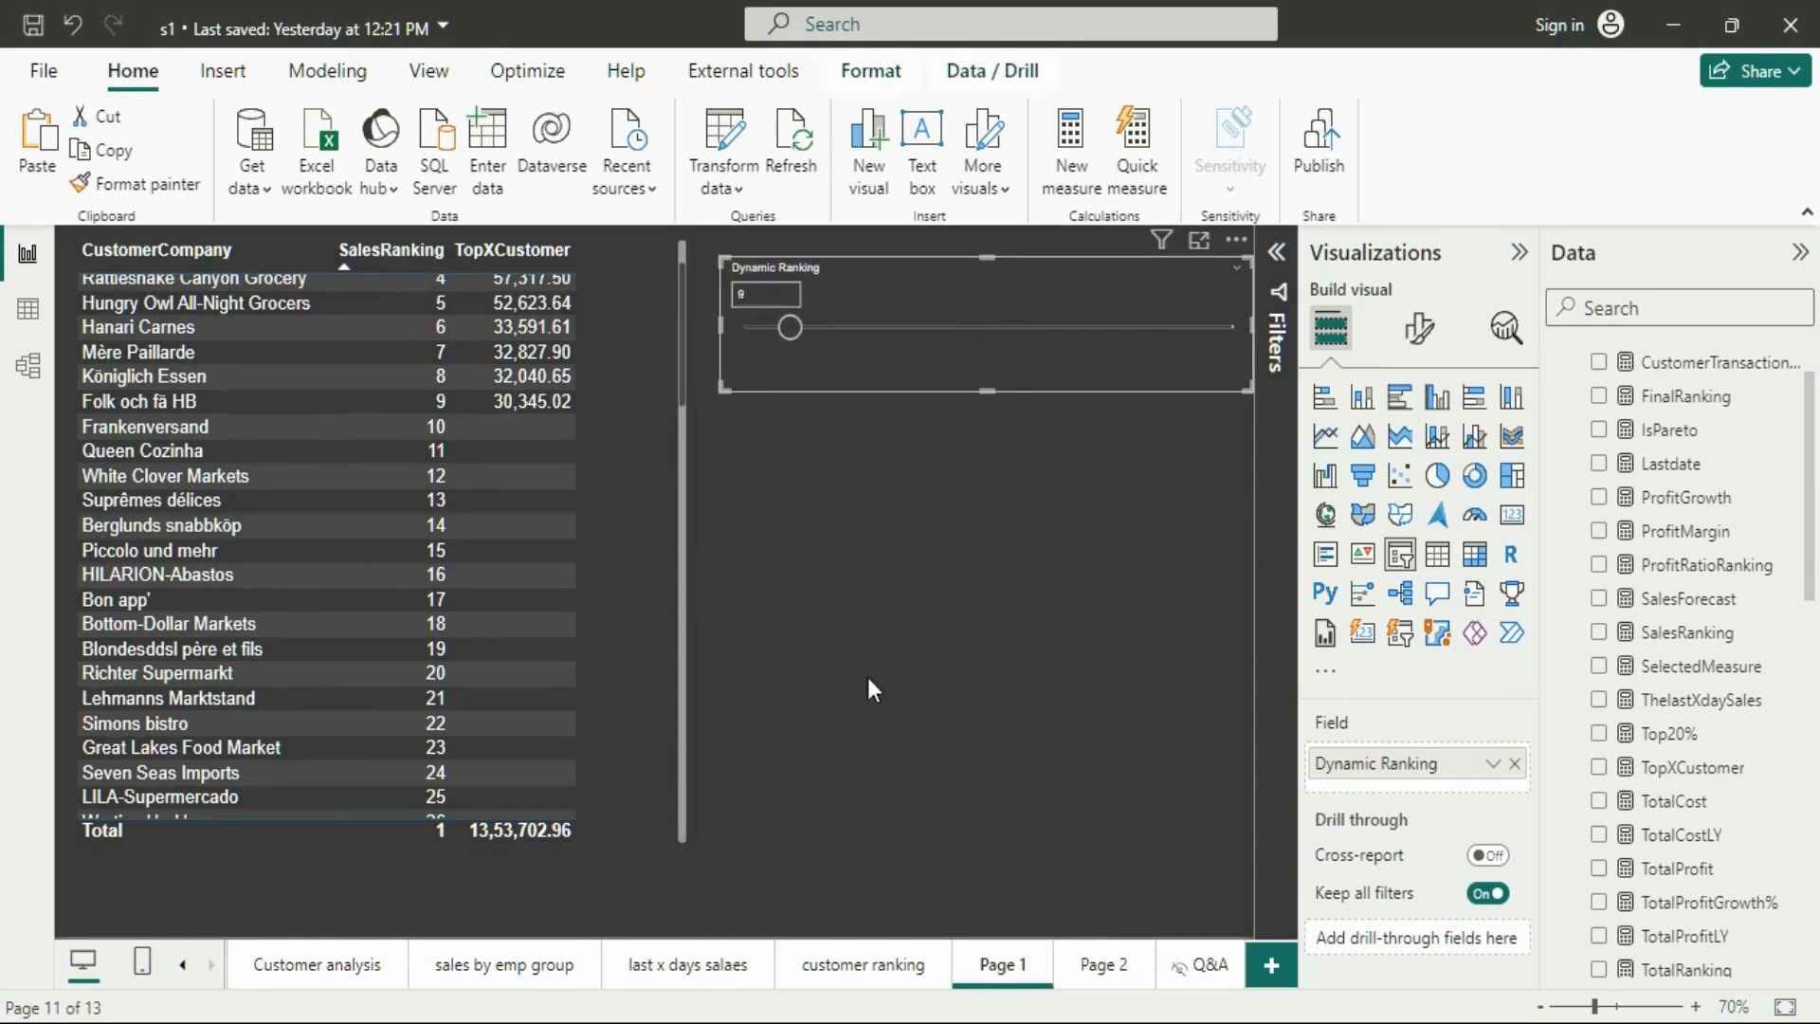
Remove SalesRanking from the table, shrink the table to fit its remaining rows and align its top with the slicer
click(612, 603)
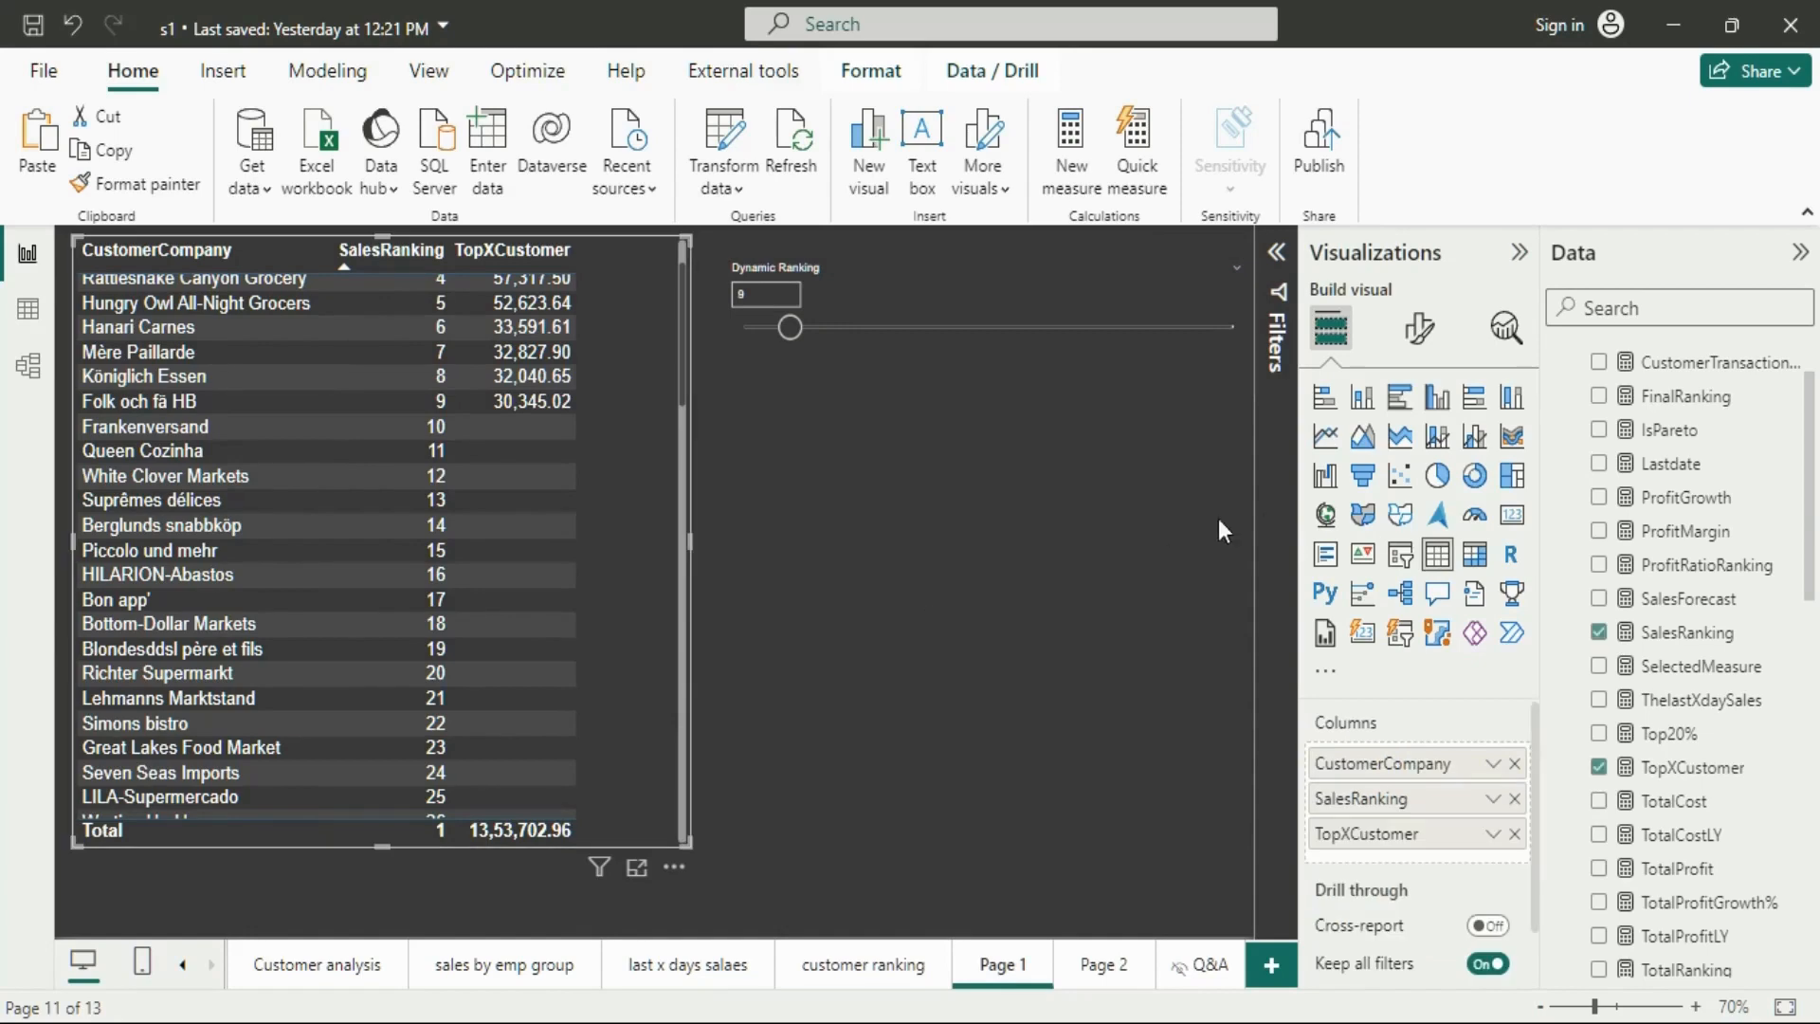
click(1513, 798)
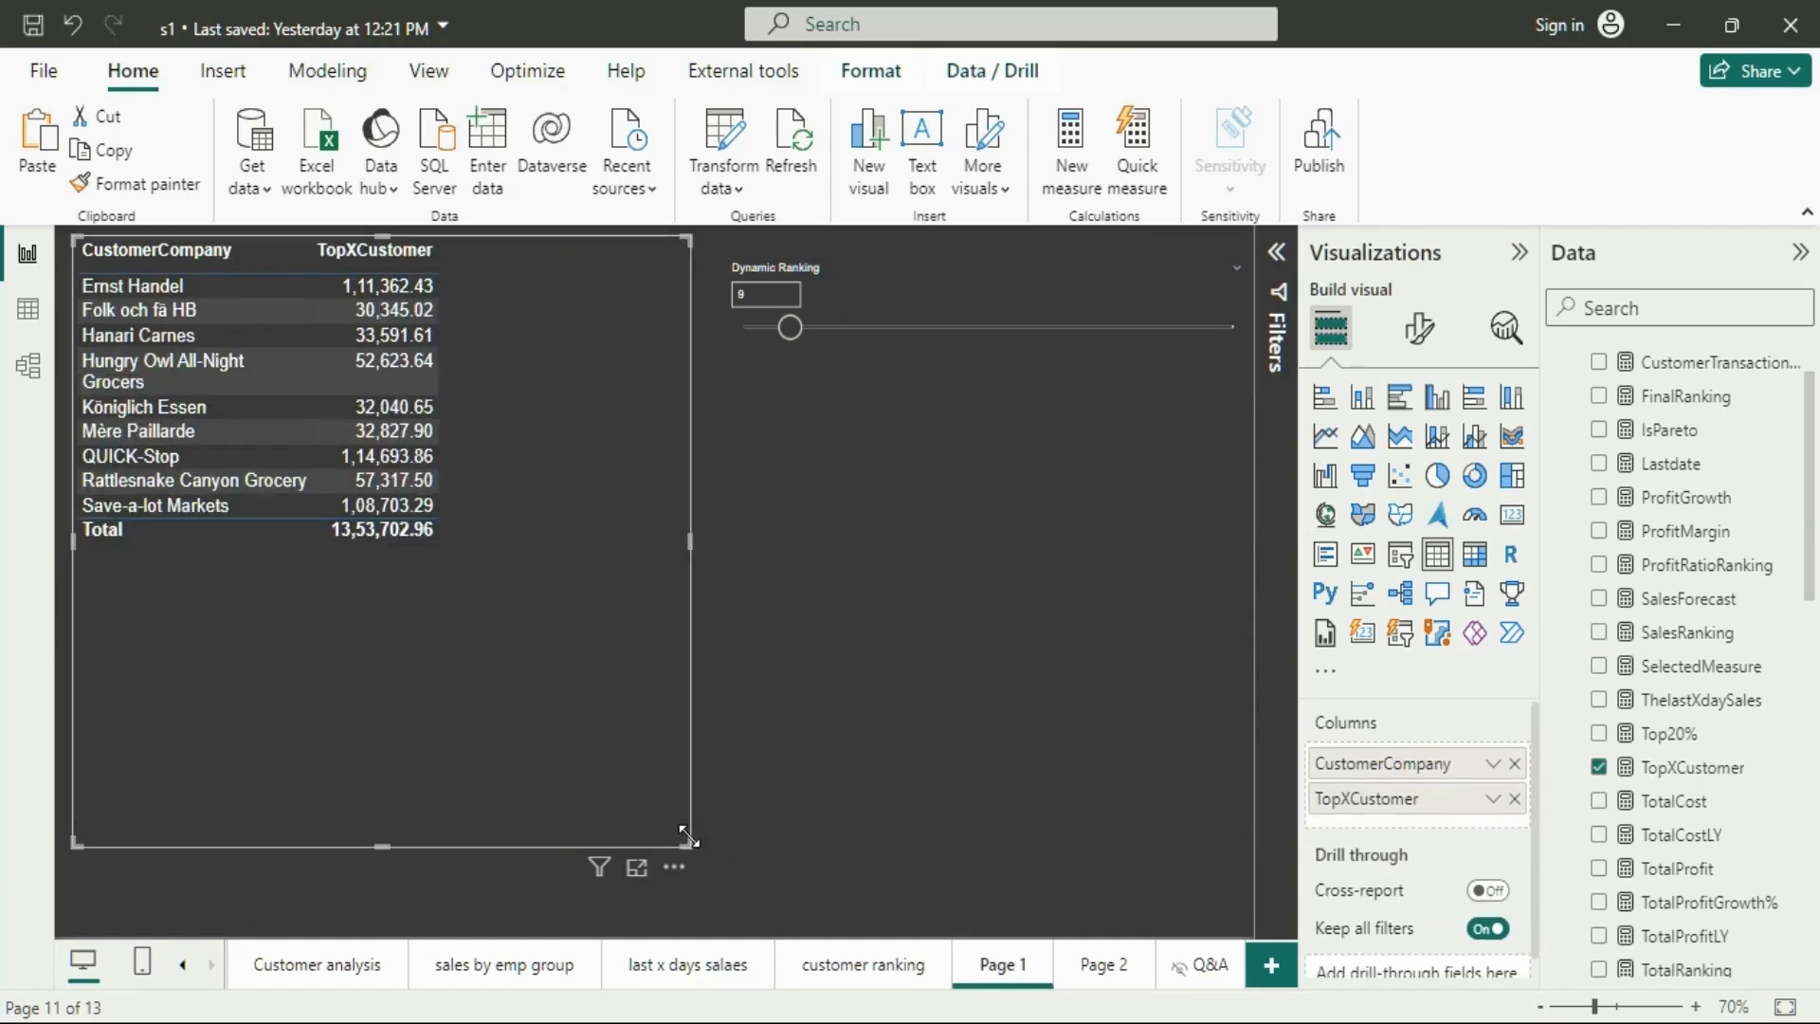
drag(689, 838, 641, 624)
drag(596, 542, 600, 565)
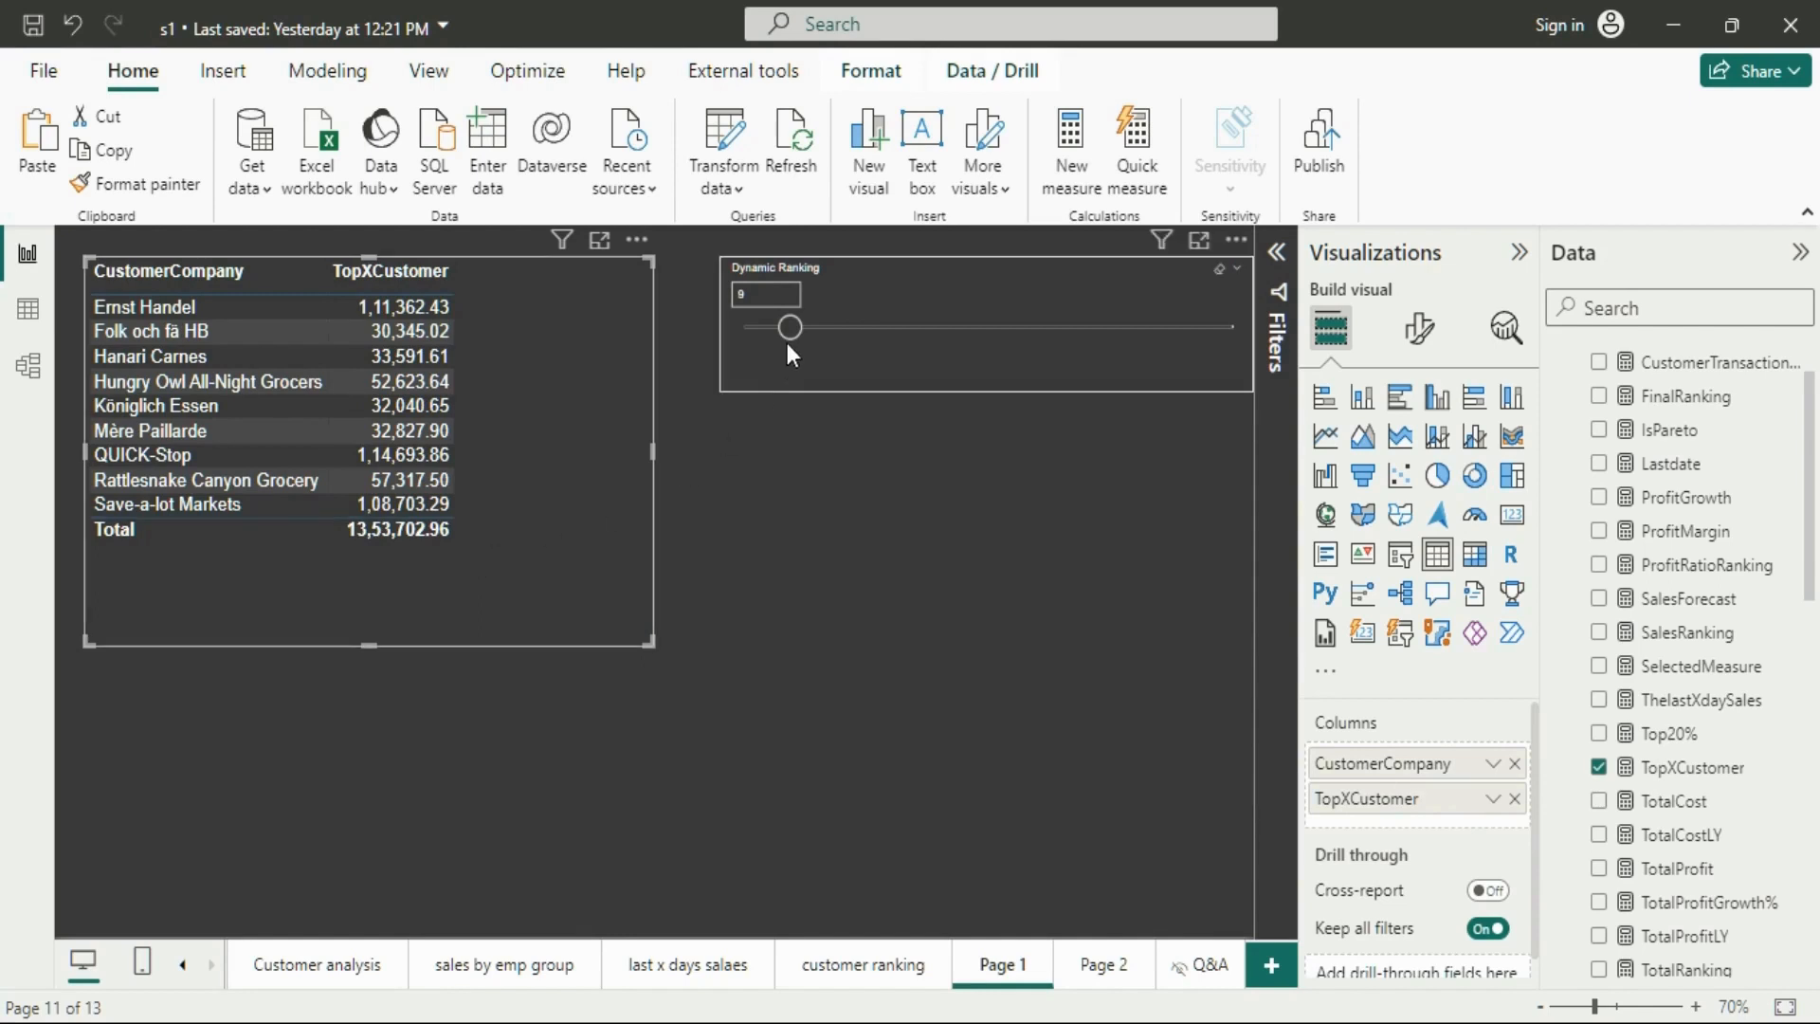
Try the Dynamic Ranking slicer at 31, set it to 20, and narrow the customer table around its two columns
drag(789, 331, 914, 347)
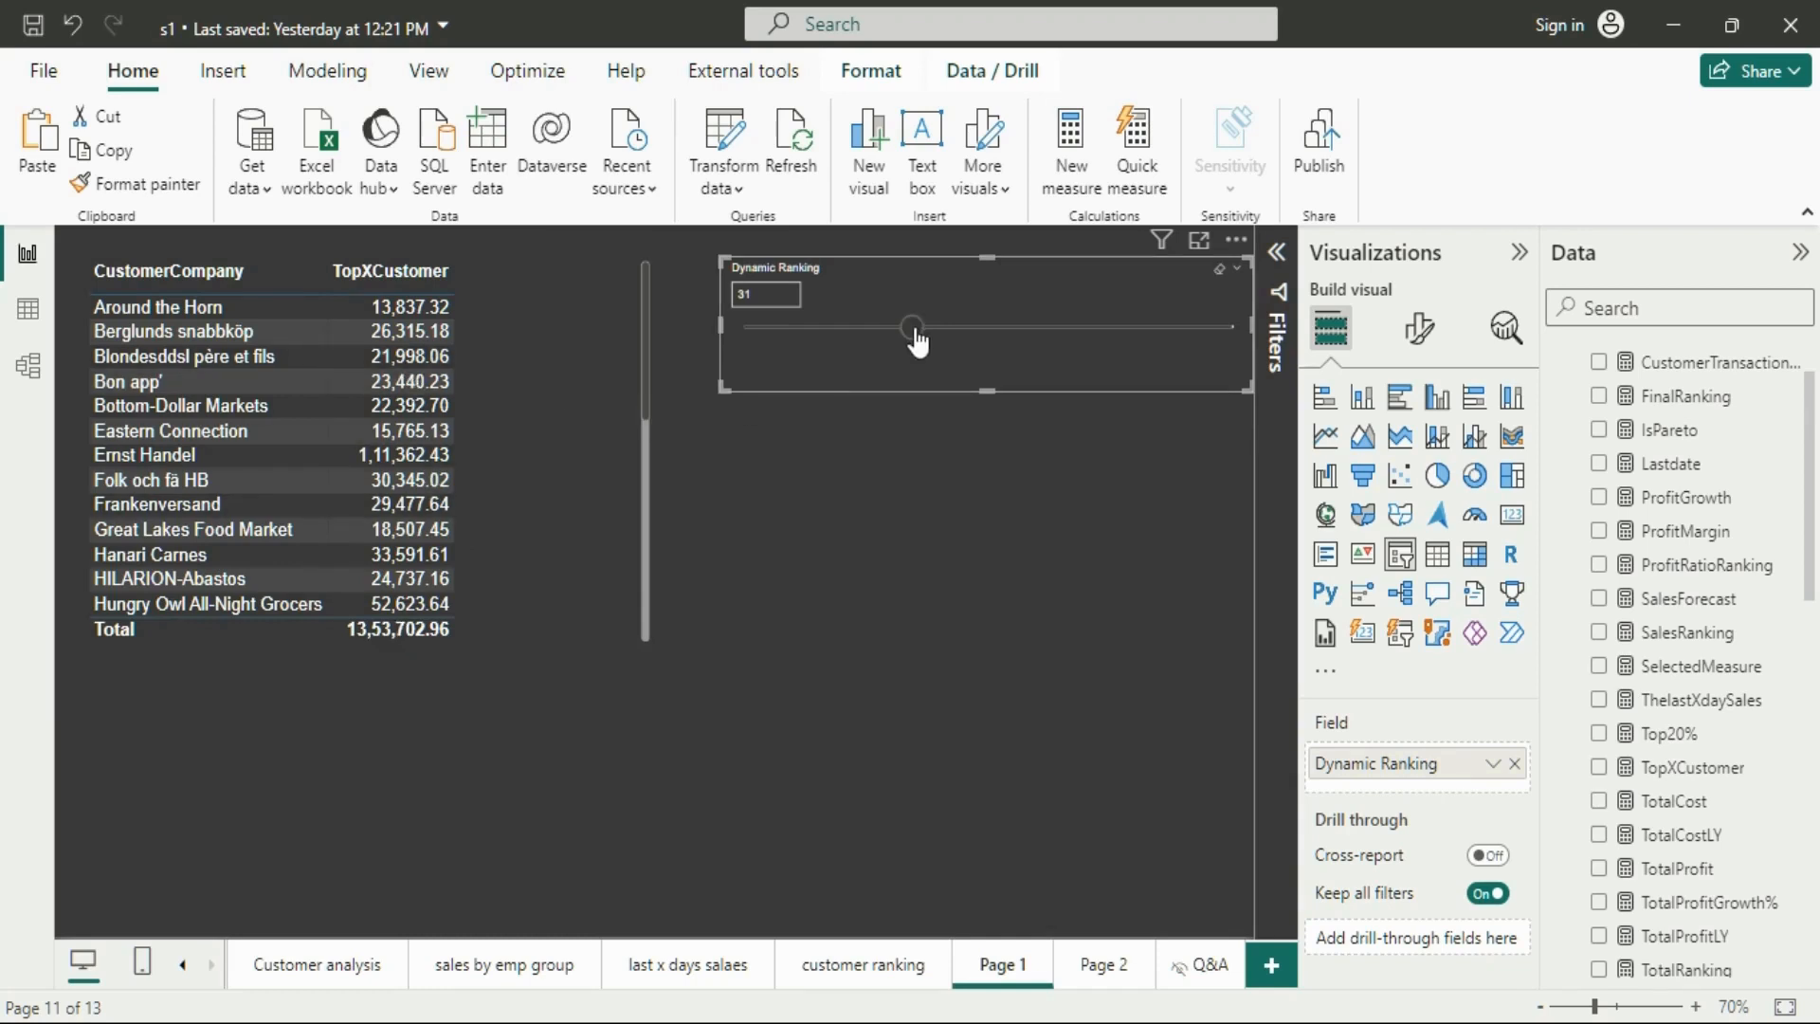
drag(916, 341, 856, 353)
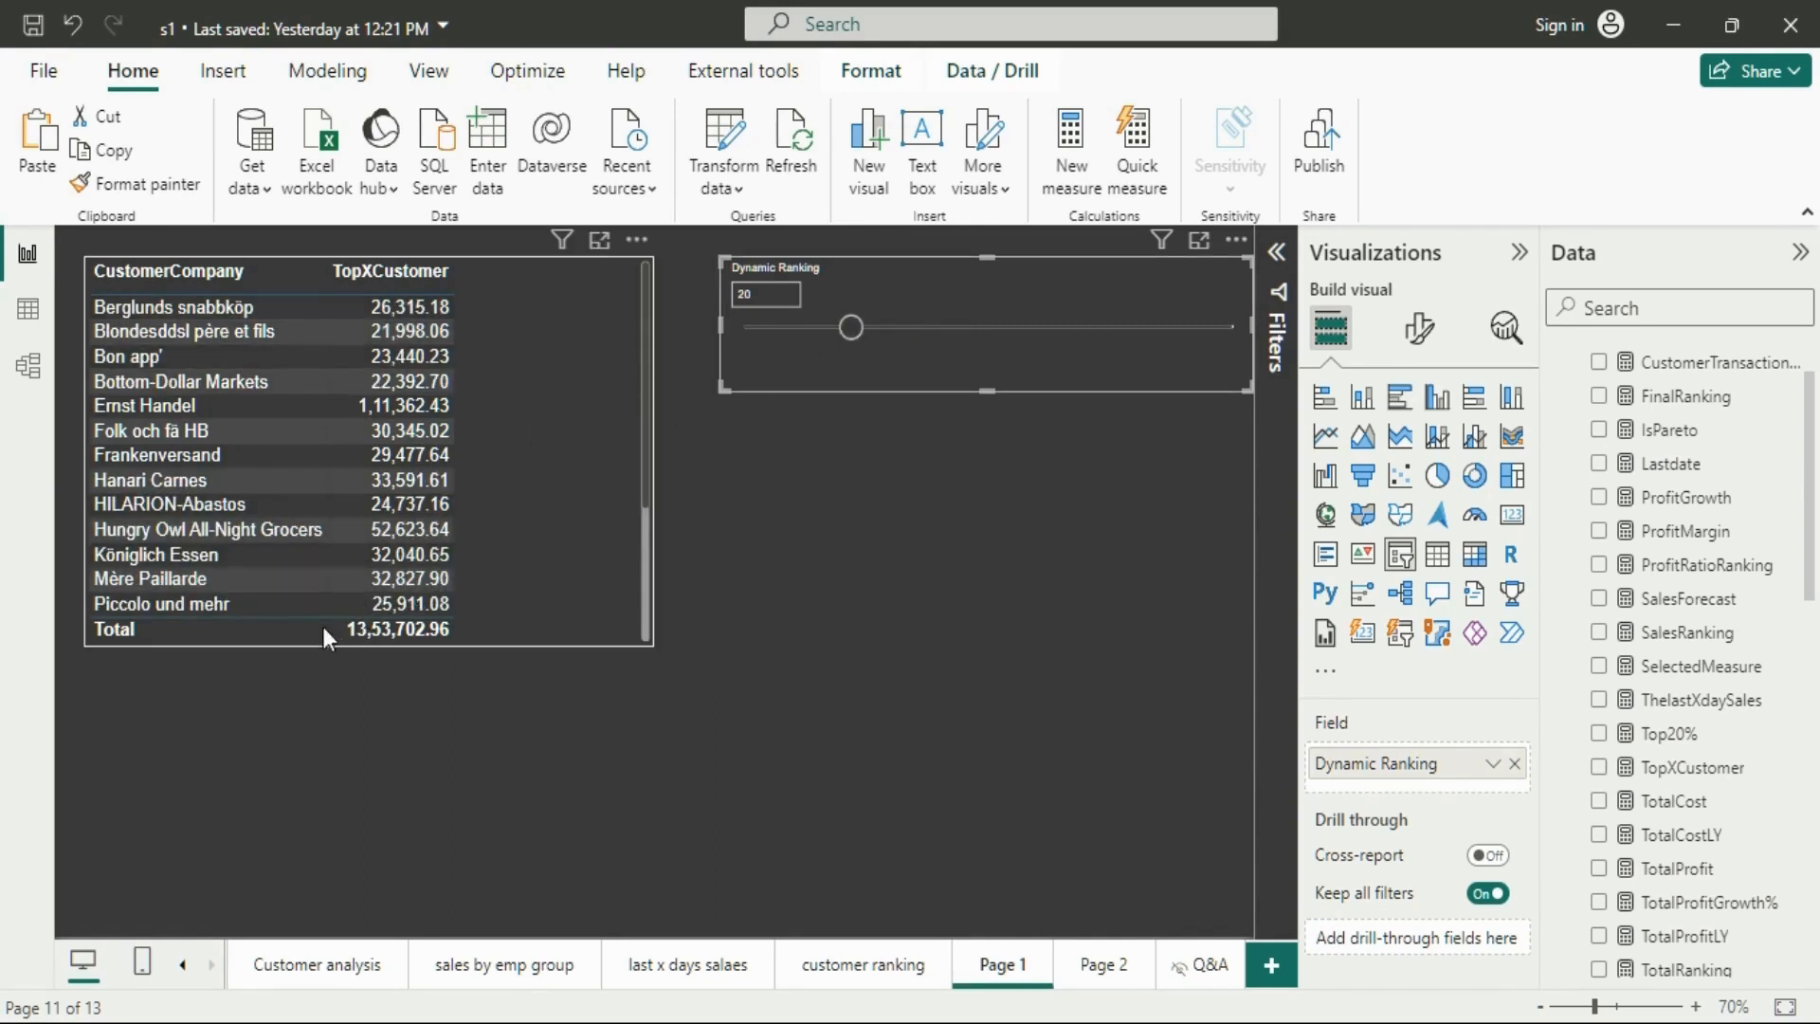
click(647, 641)
drag(650, 645, 543, 658)
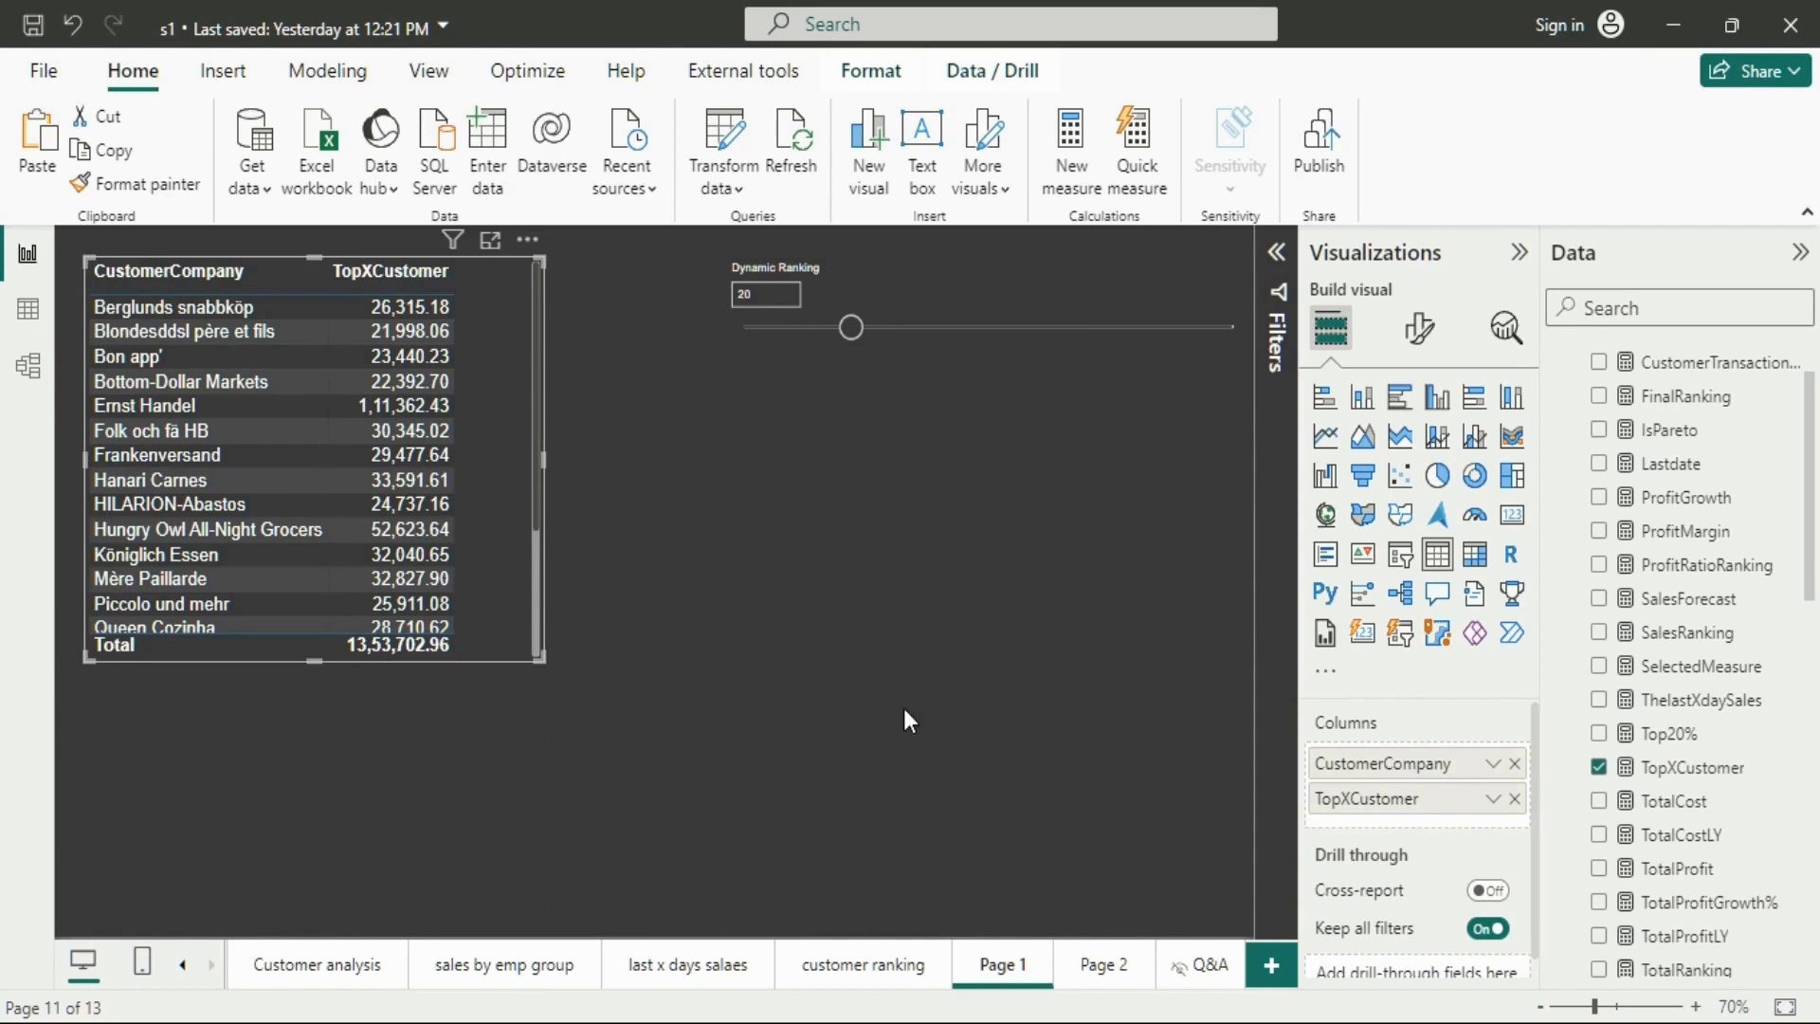
Reopen the TopXCustomer measure and examine its complete formula in the expanded, enlarged editor
click(1631, 767)
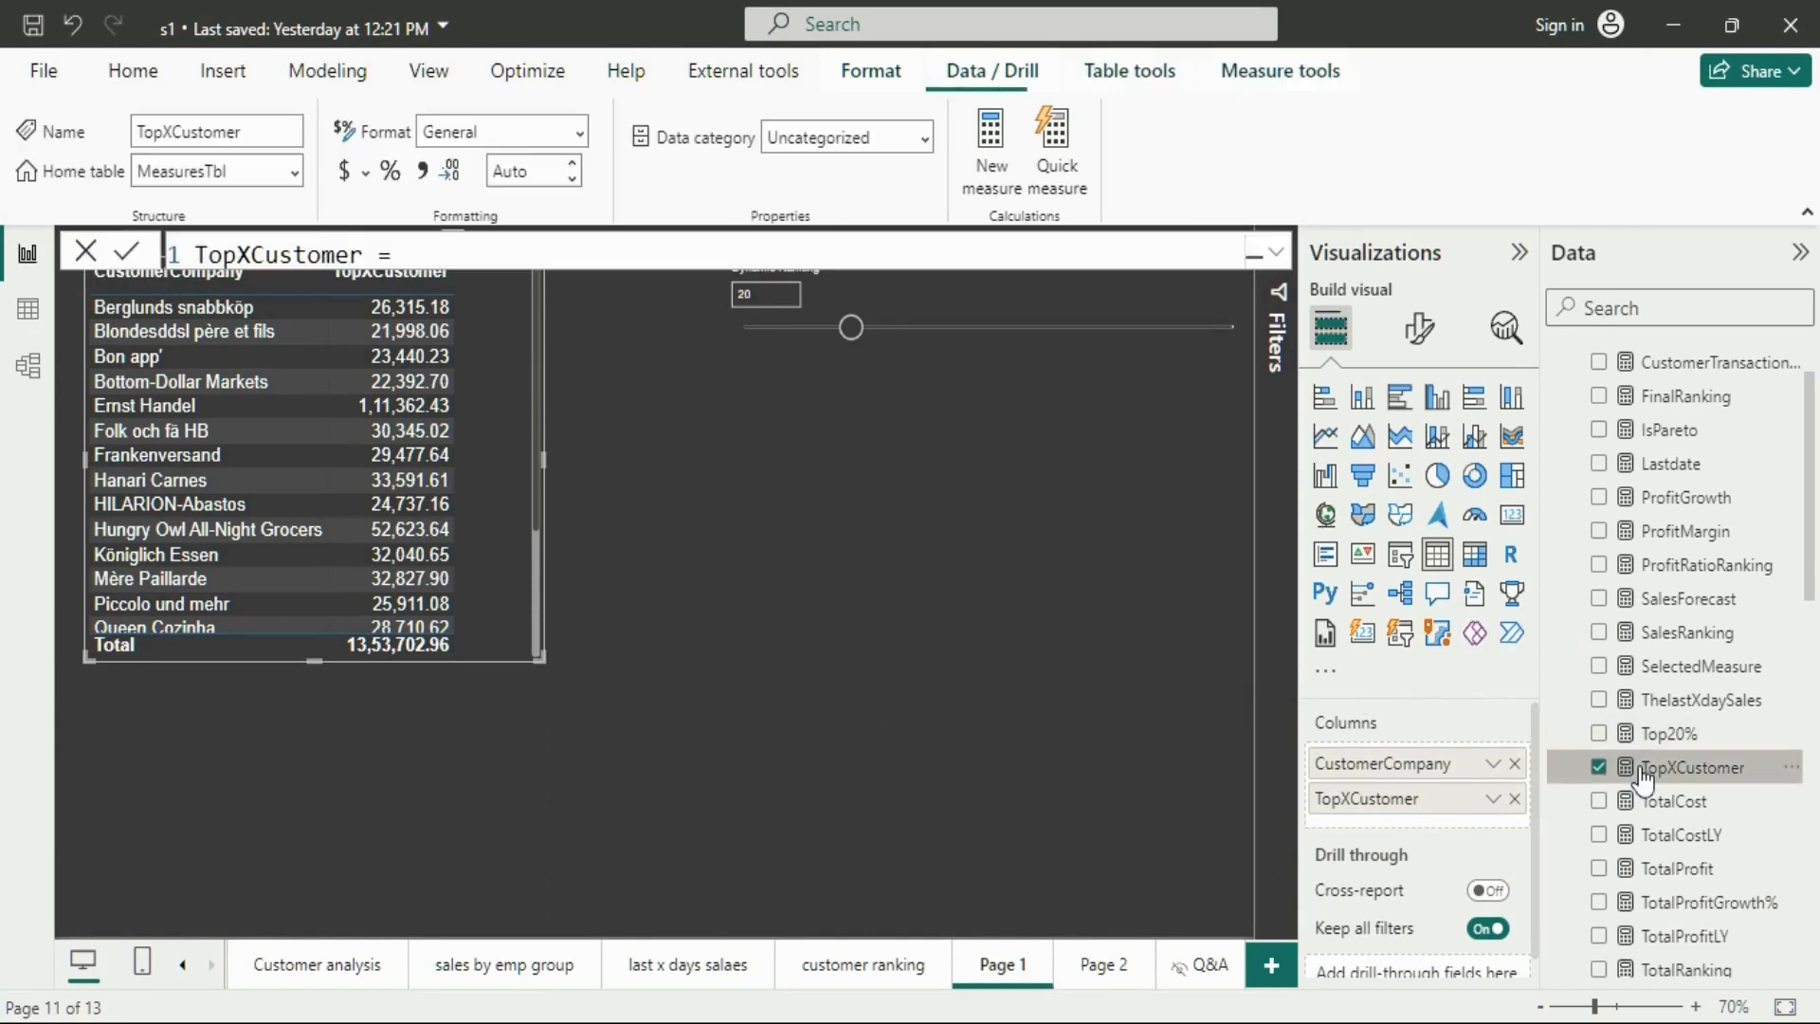
click(1276, 252)
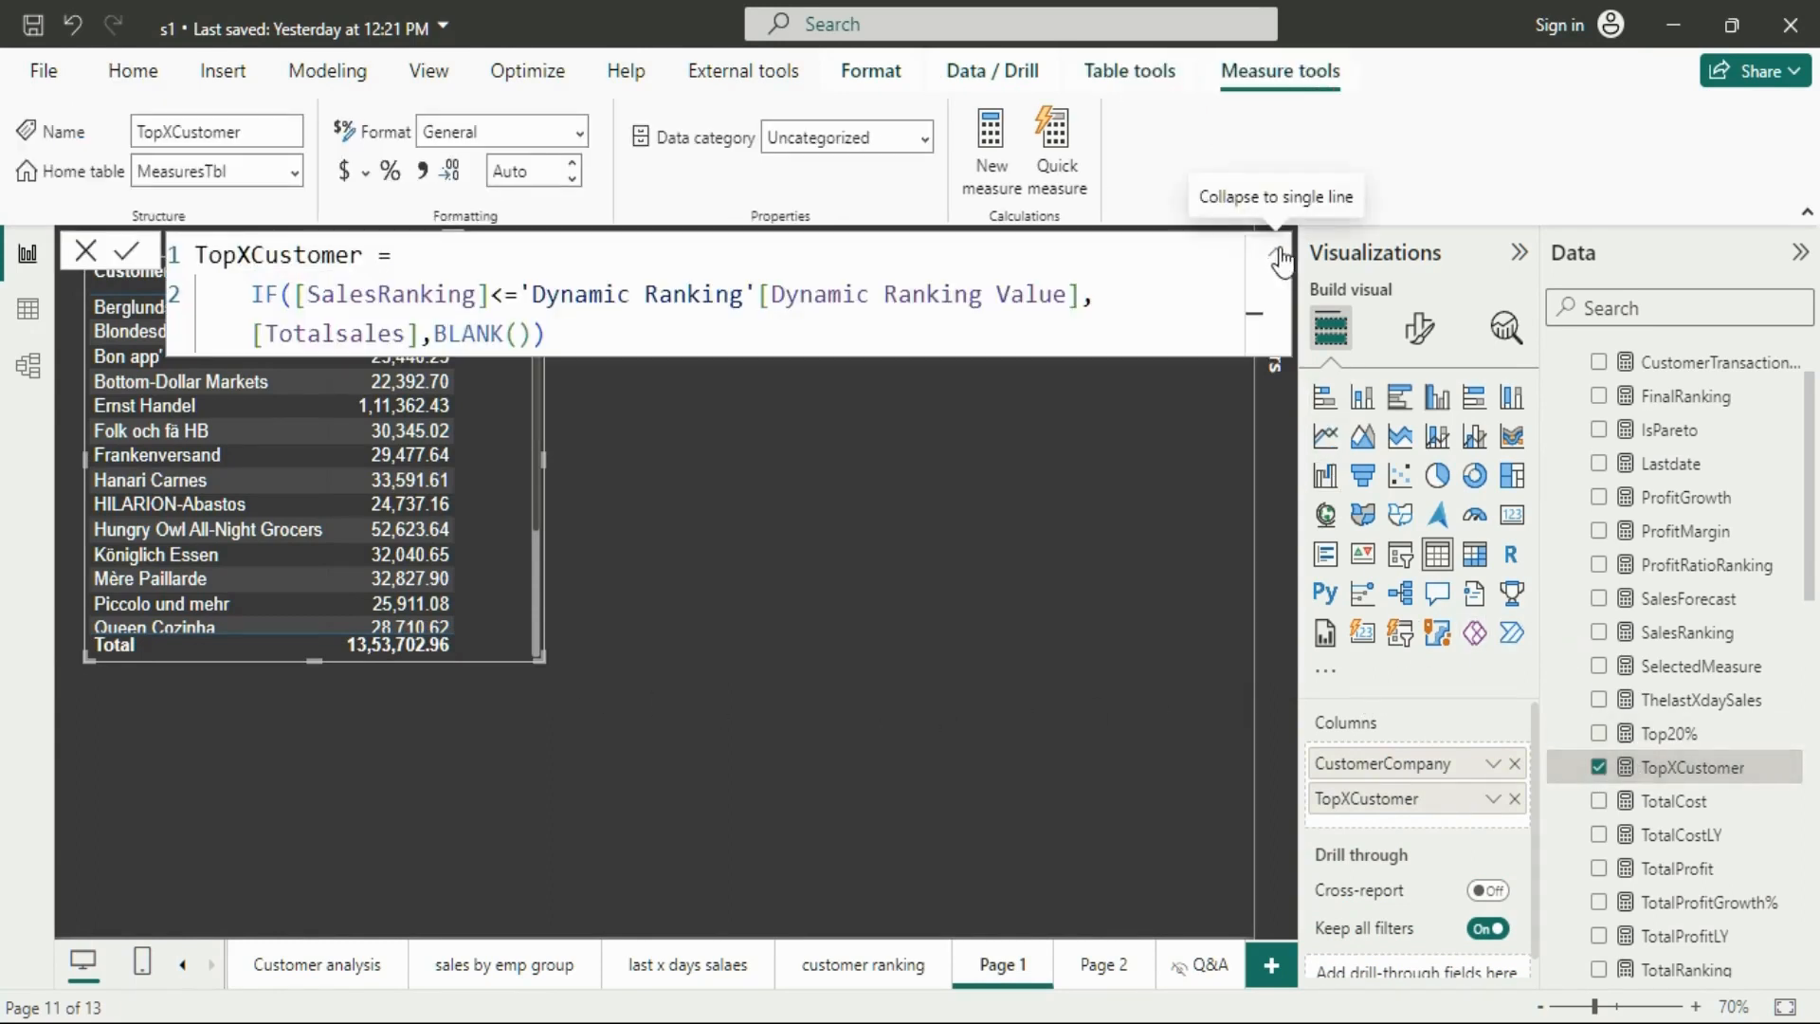
click(1276, 252)
click(1275, 252)
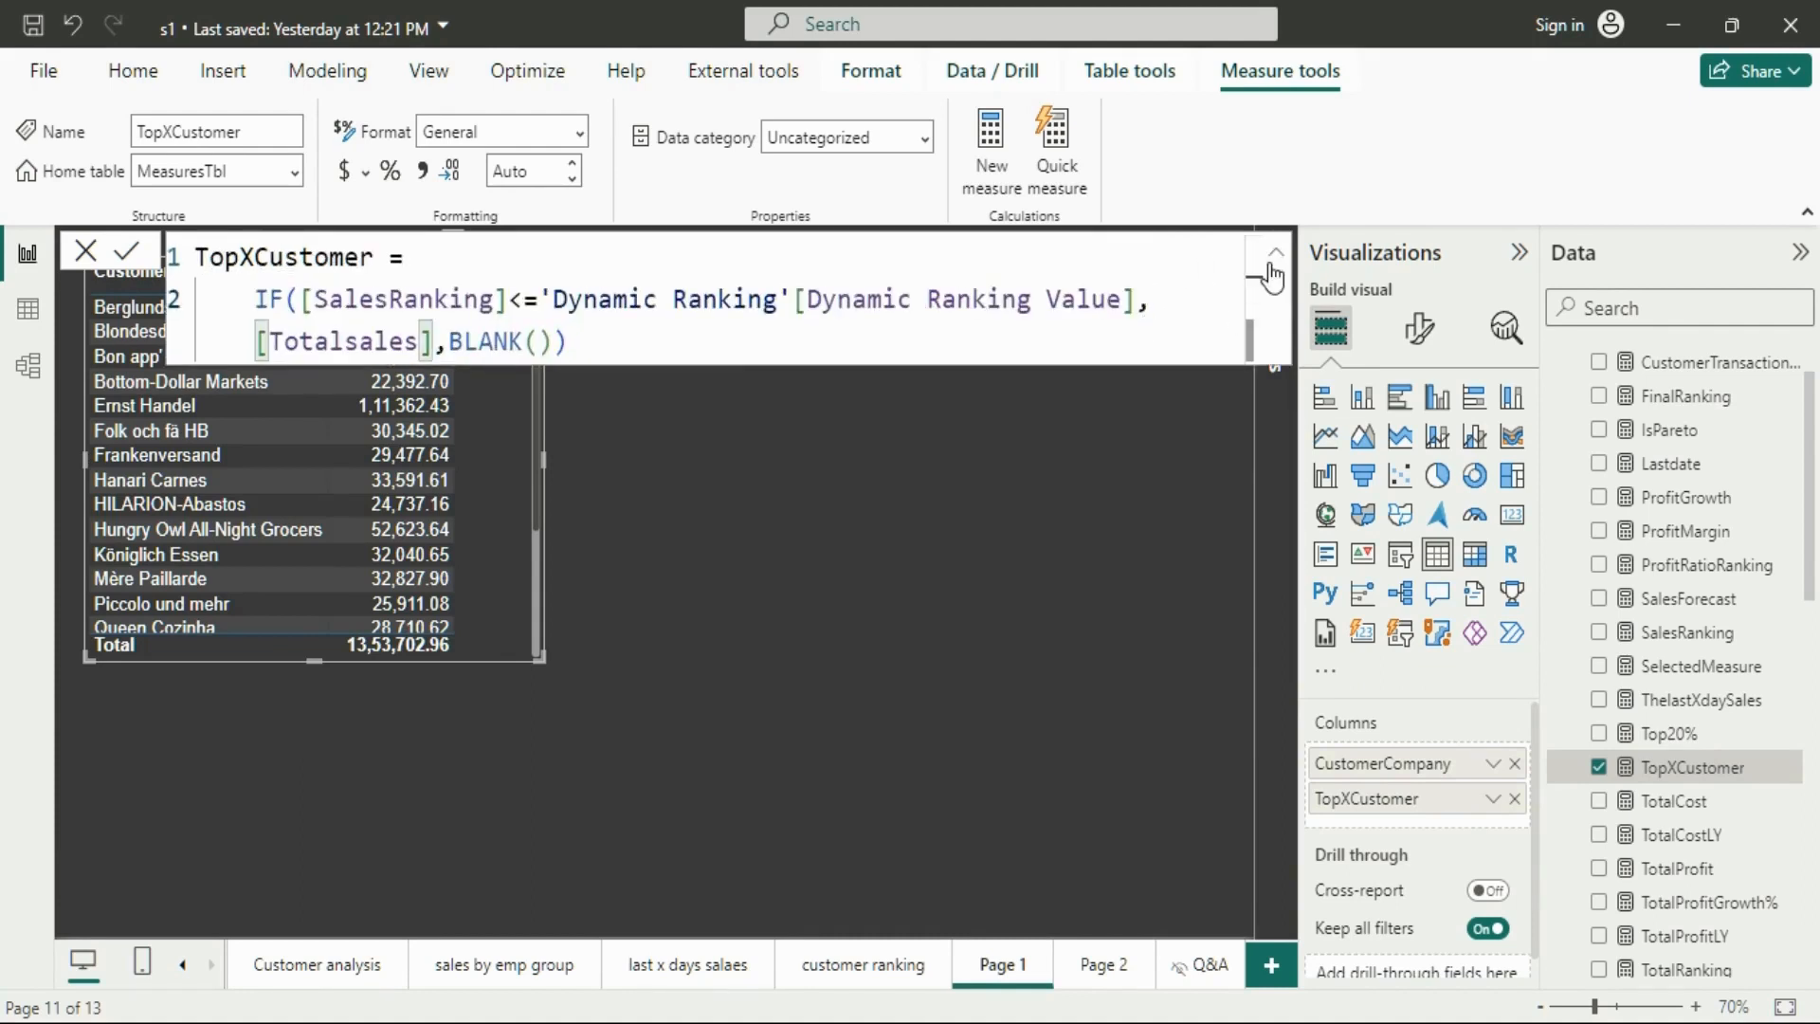
click(1275, 255)
click(1276, 252)
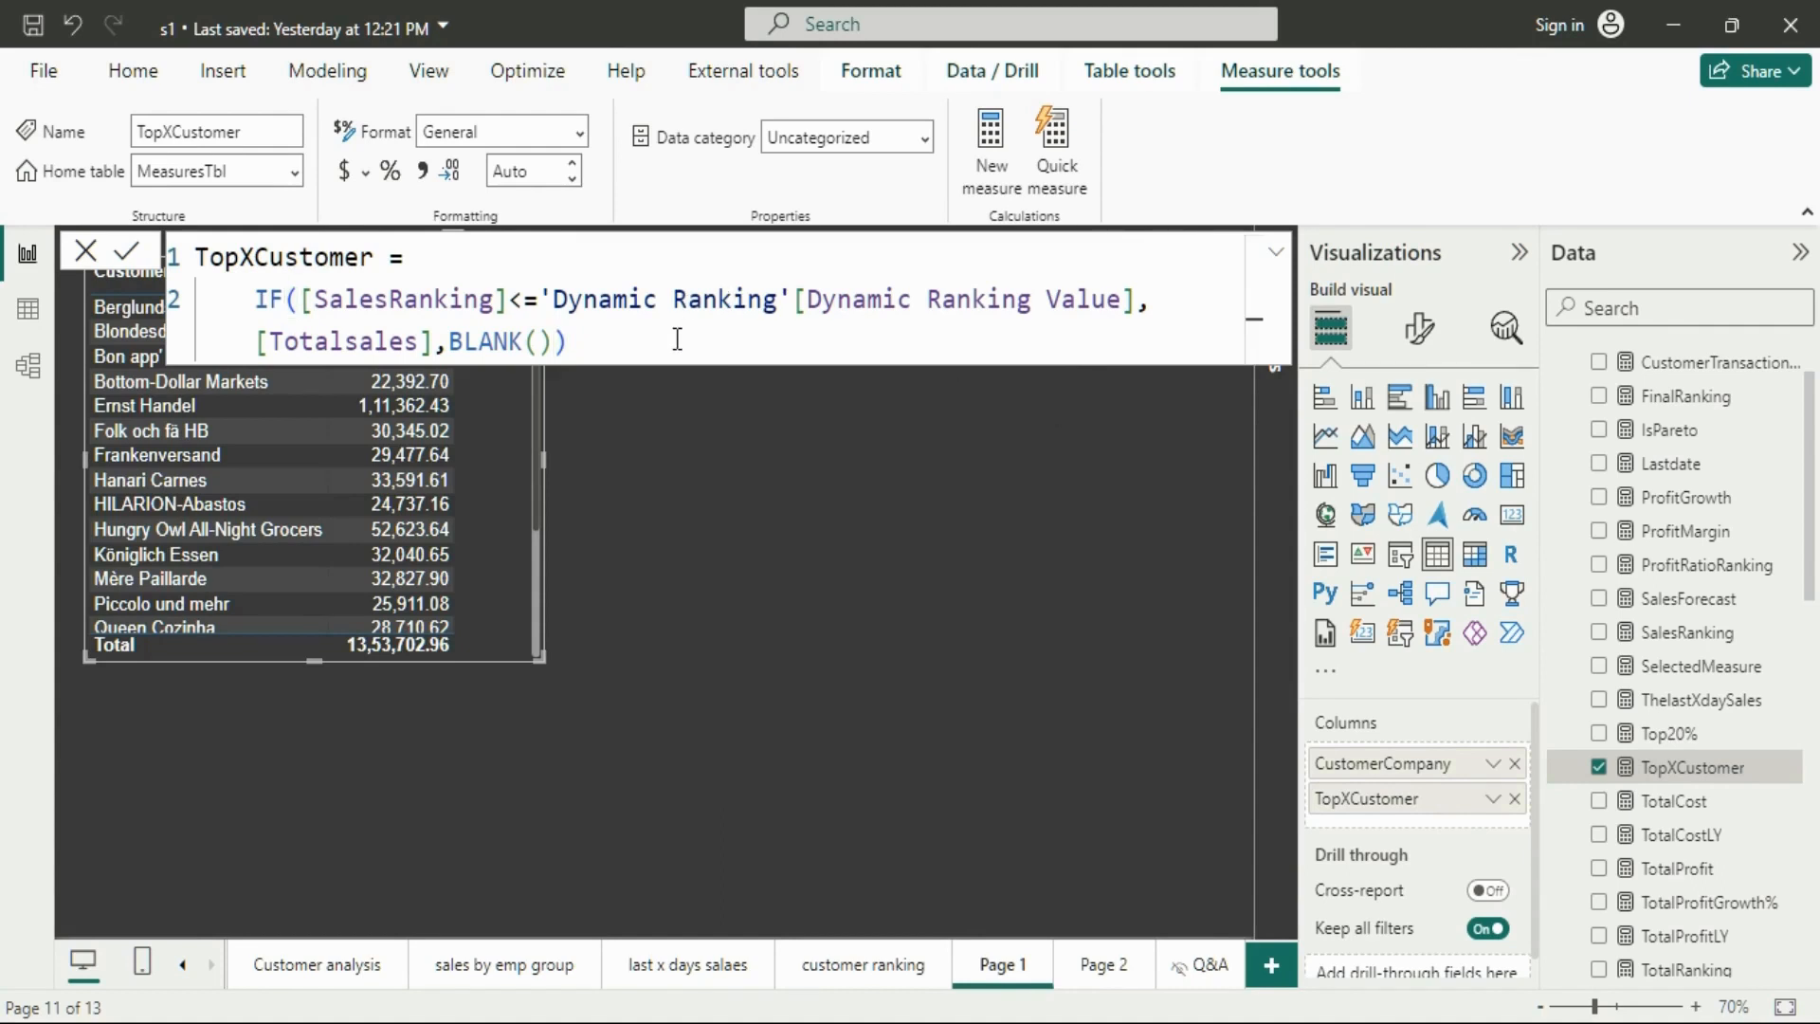
Make room in the TopXCustomer formula by adding blank lines above and below the existing IF expression
key(Return)
key(Return)
key(Return)
key(Return)
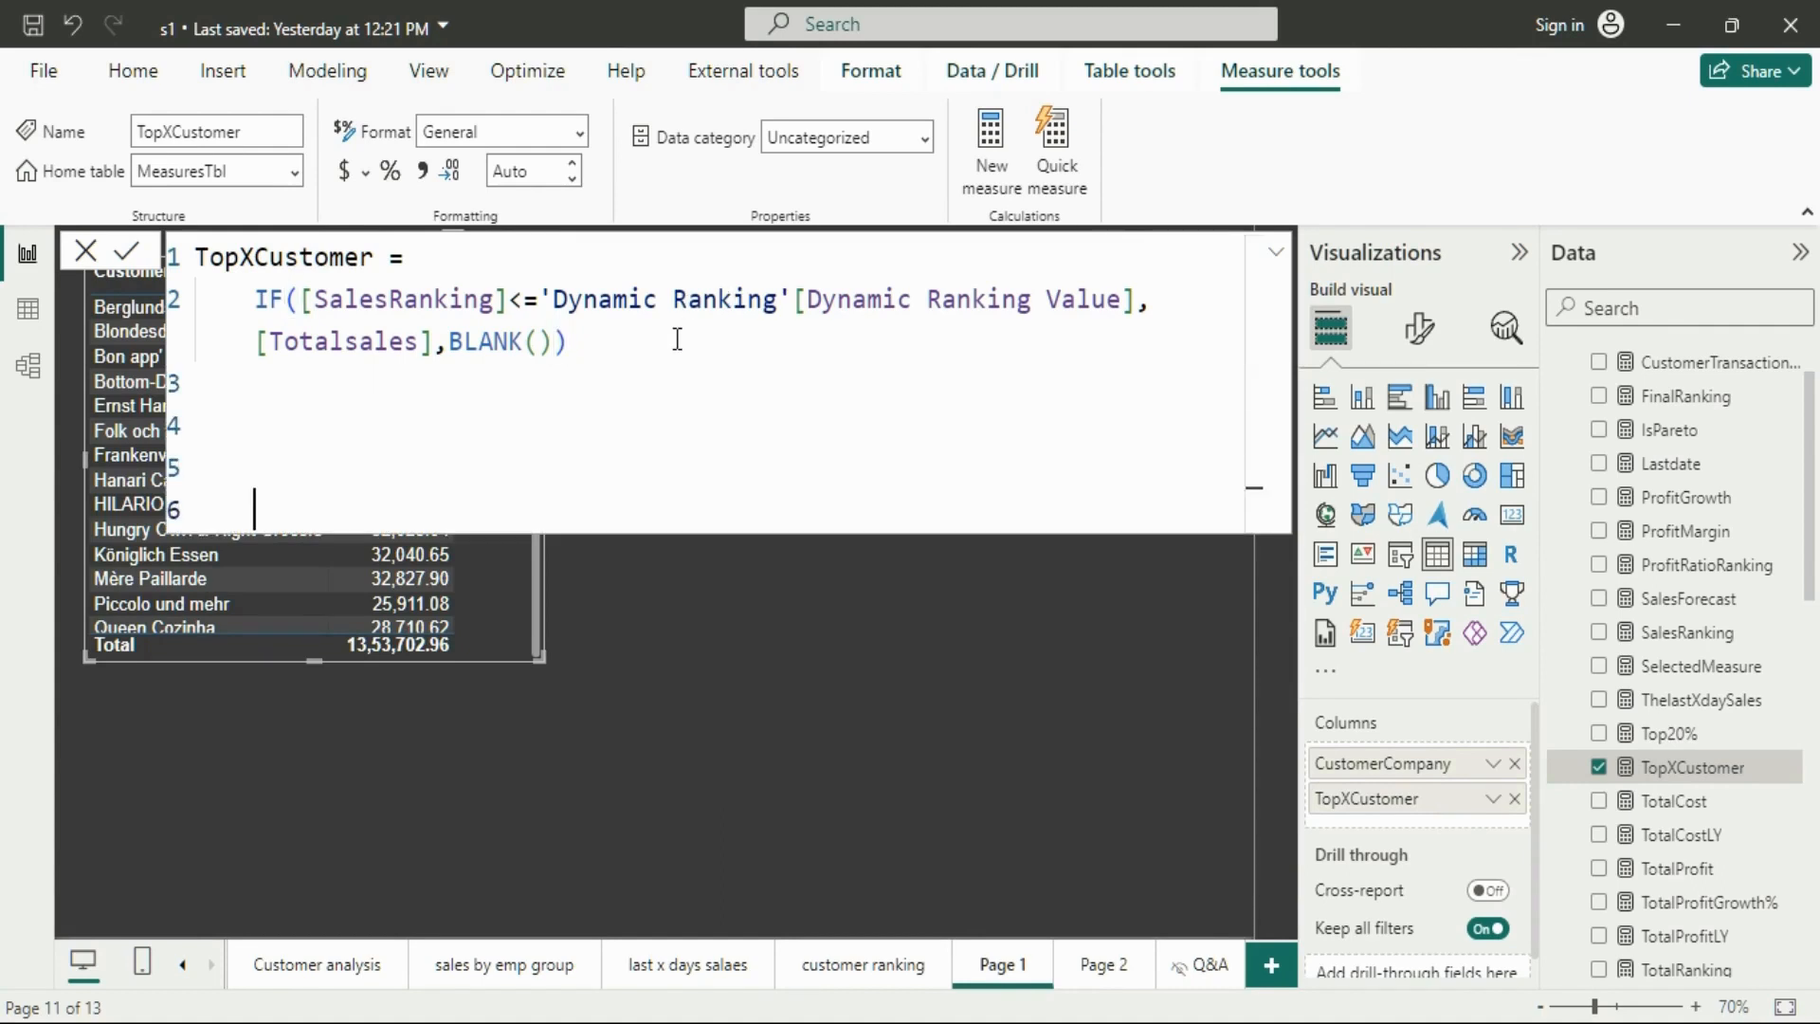
double_click(262, 301)
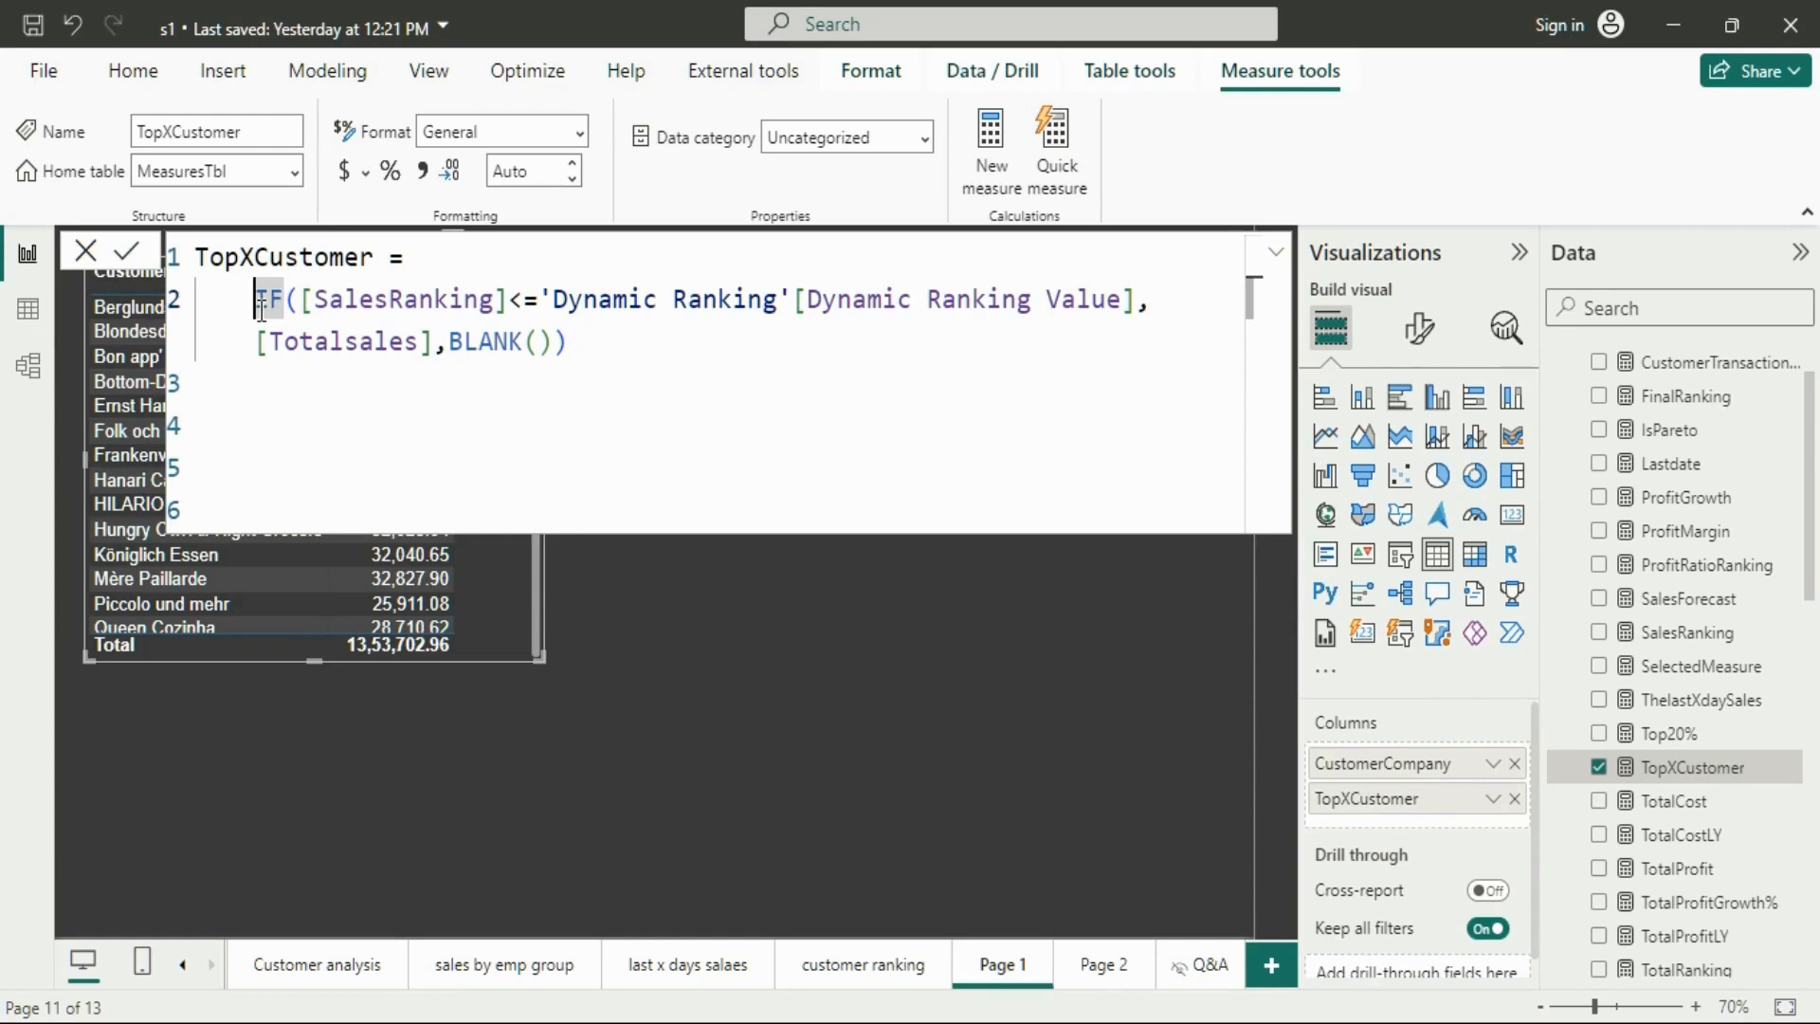
click(262, 308)
key(Return)
key(Return)
key(Up)
key(Up)
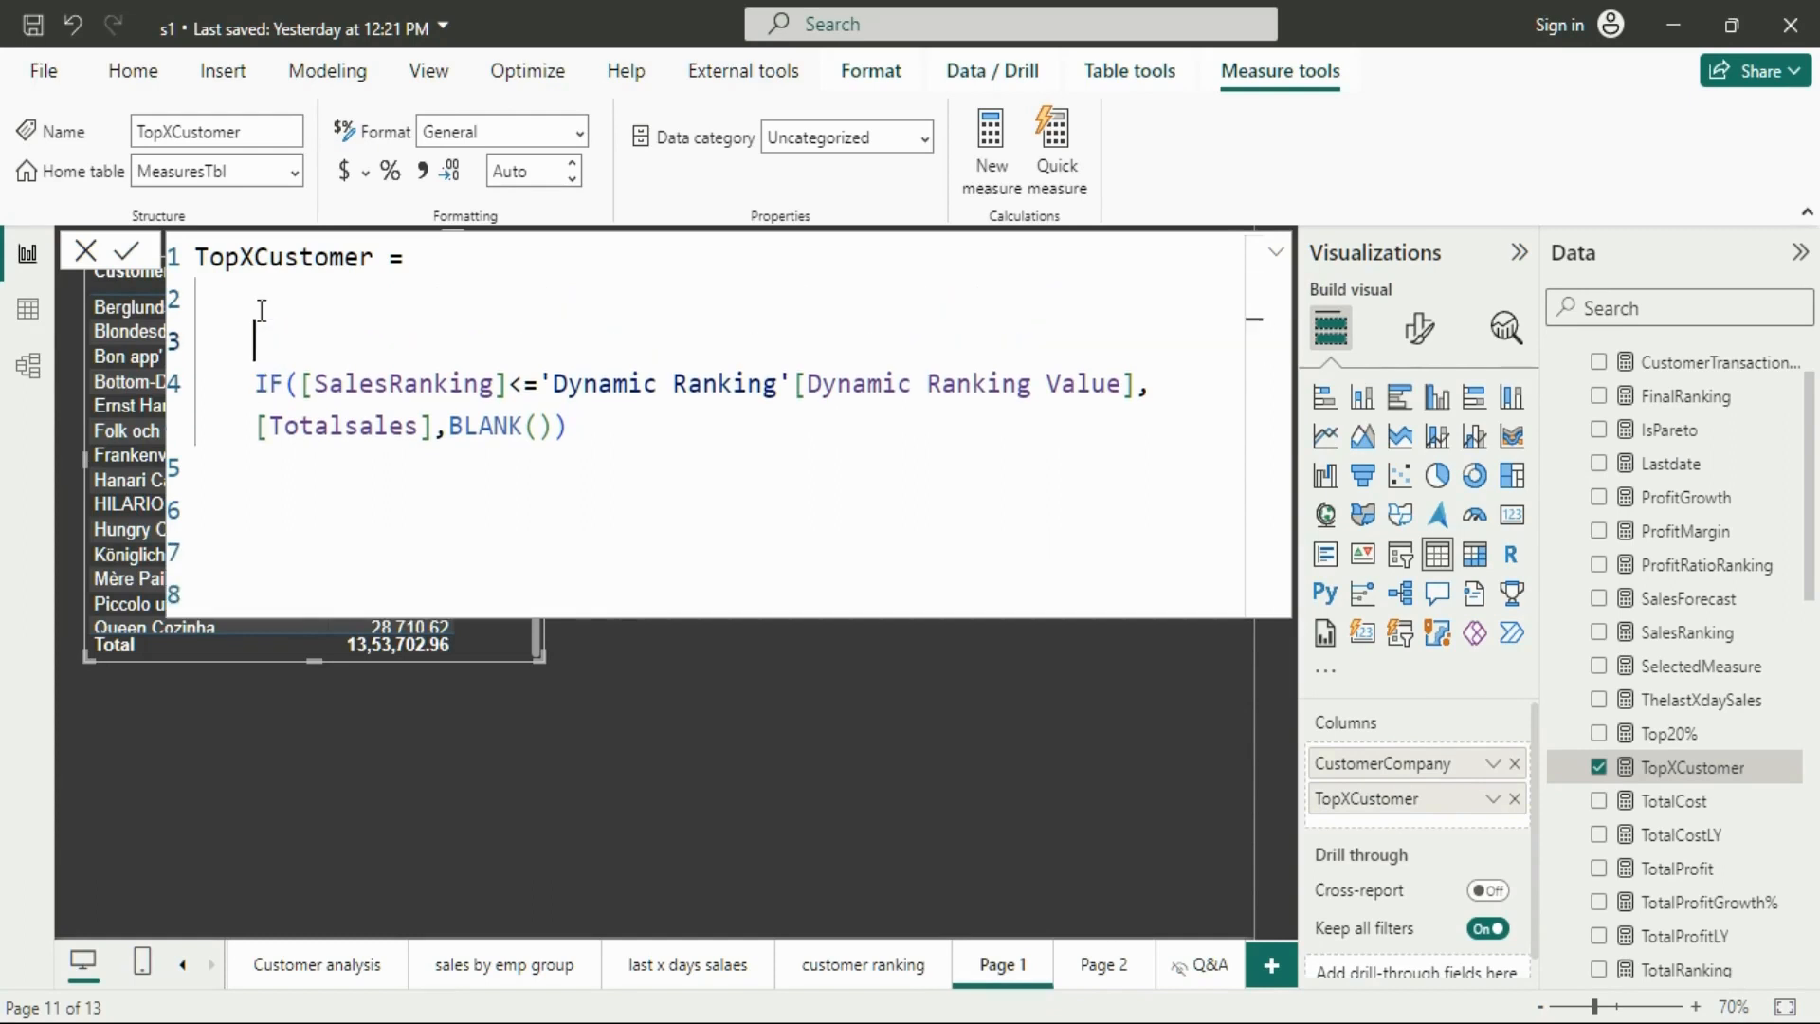
Begin an outer IF above the existing expression, using ISFILTERED as its logical test
text(I)
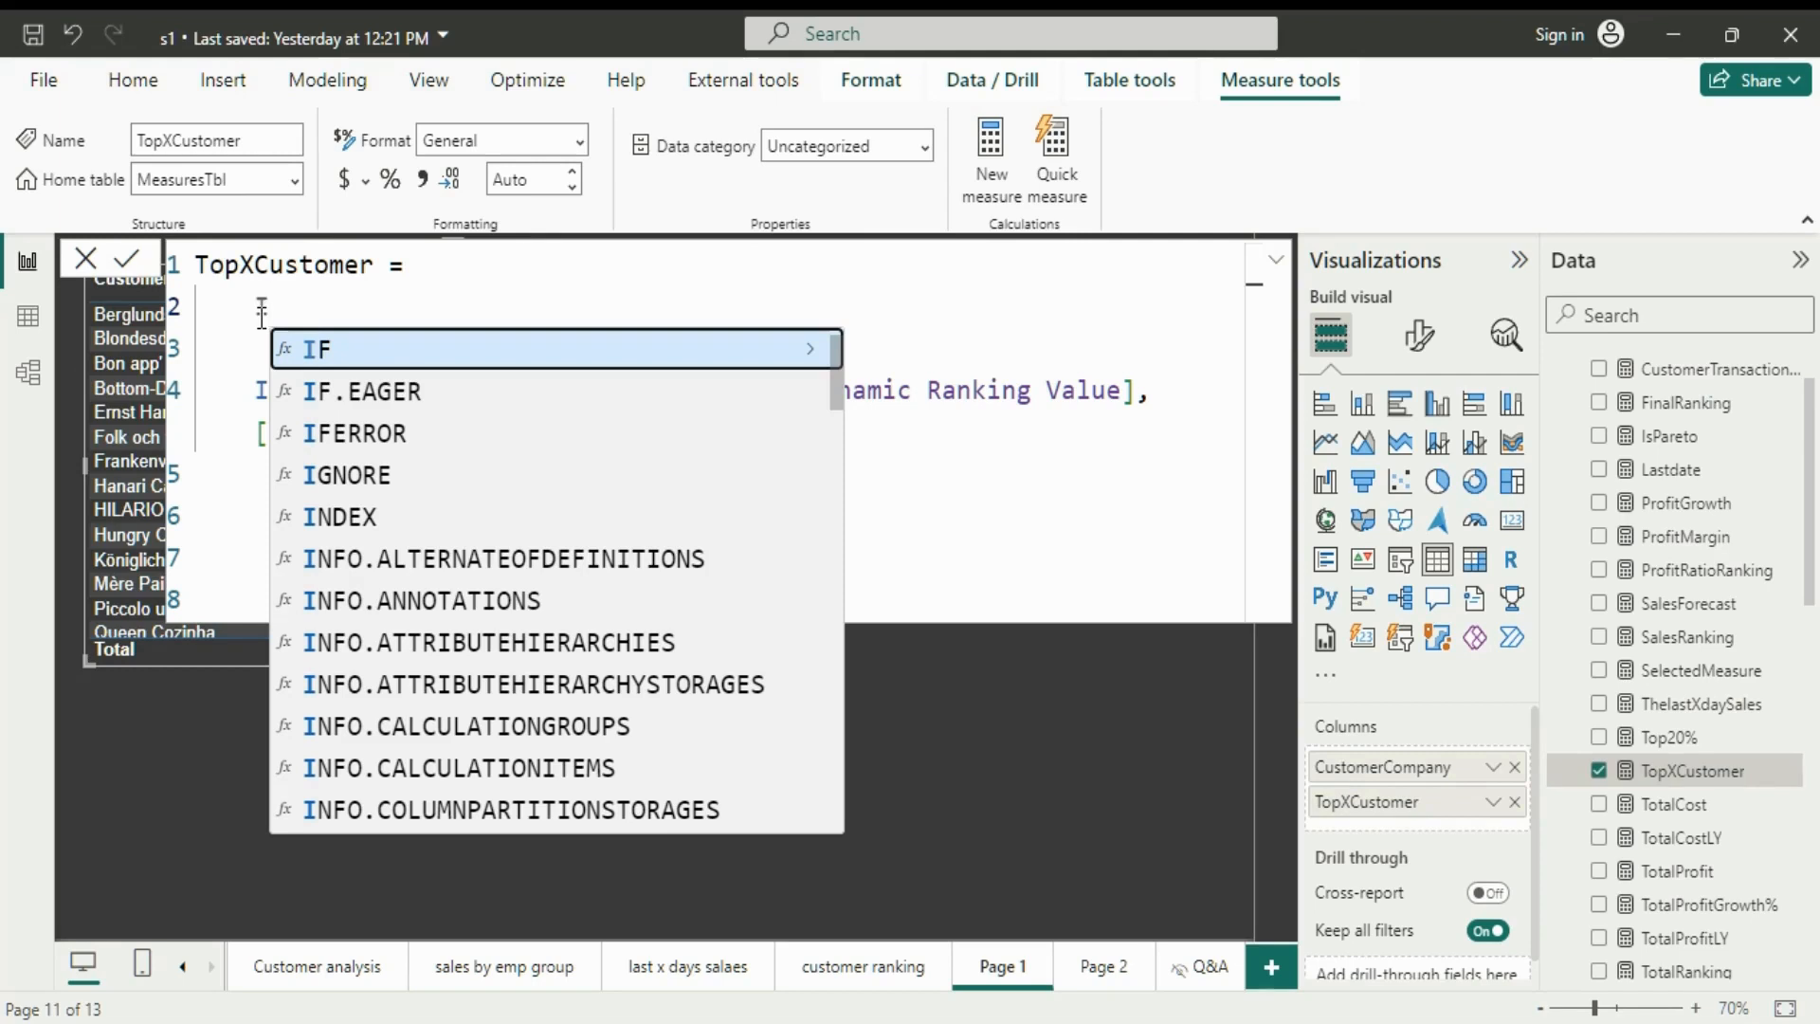
text(F()
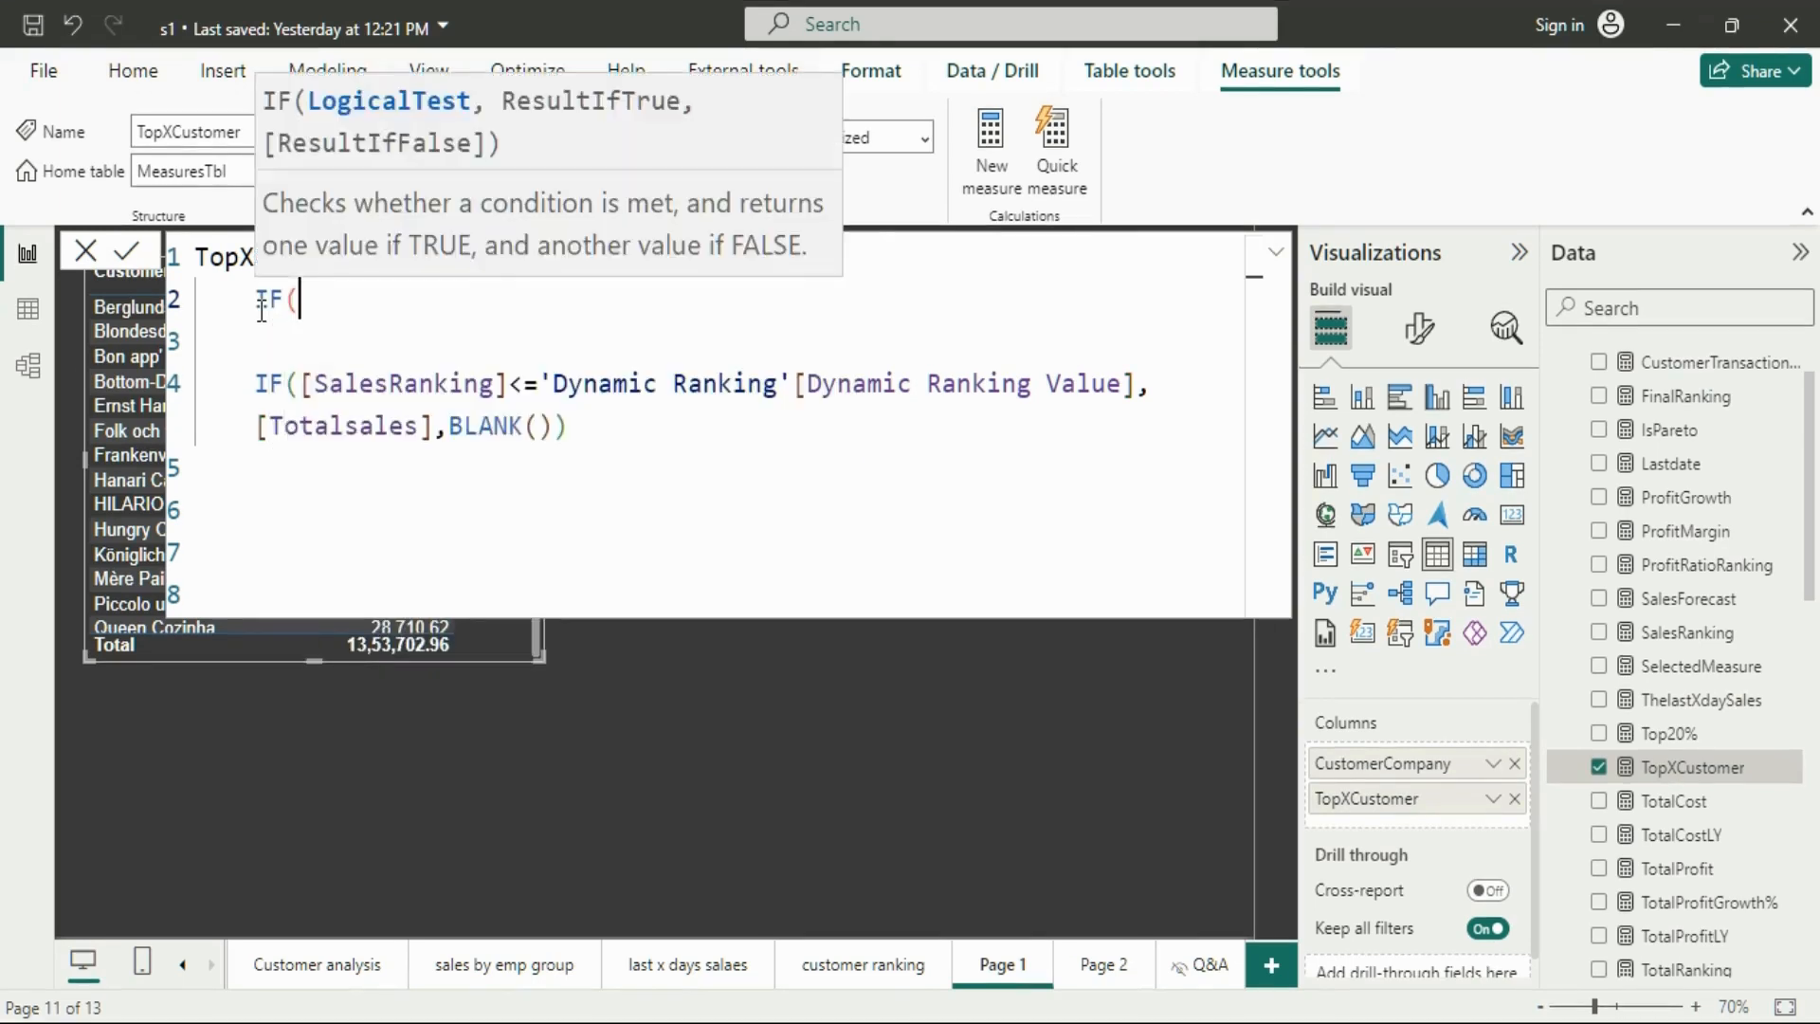
text(ISFI)
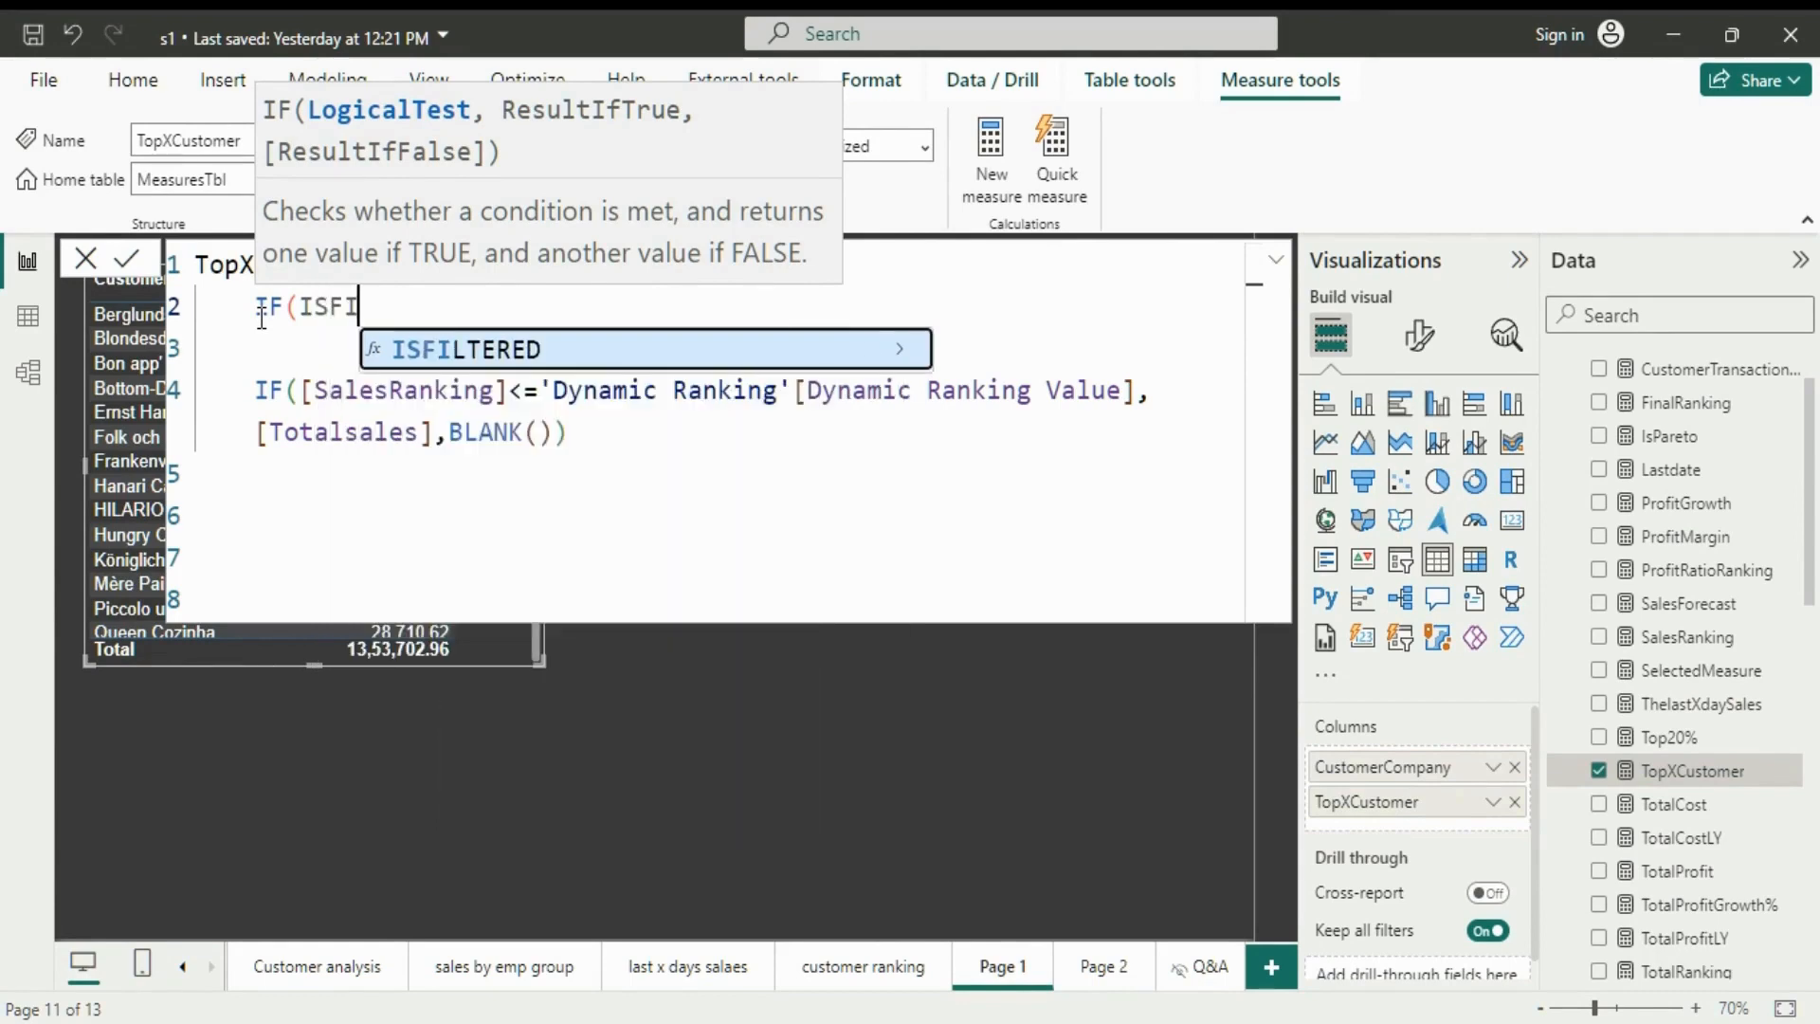
key(Tab)
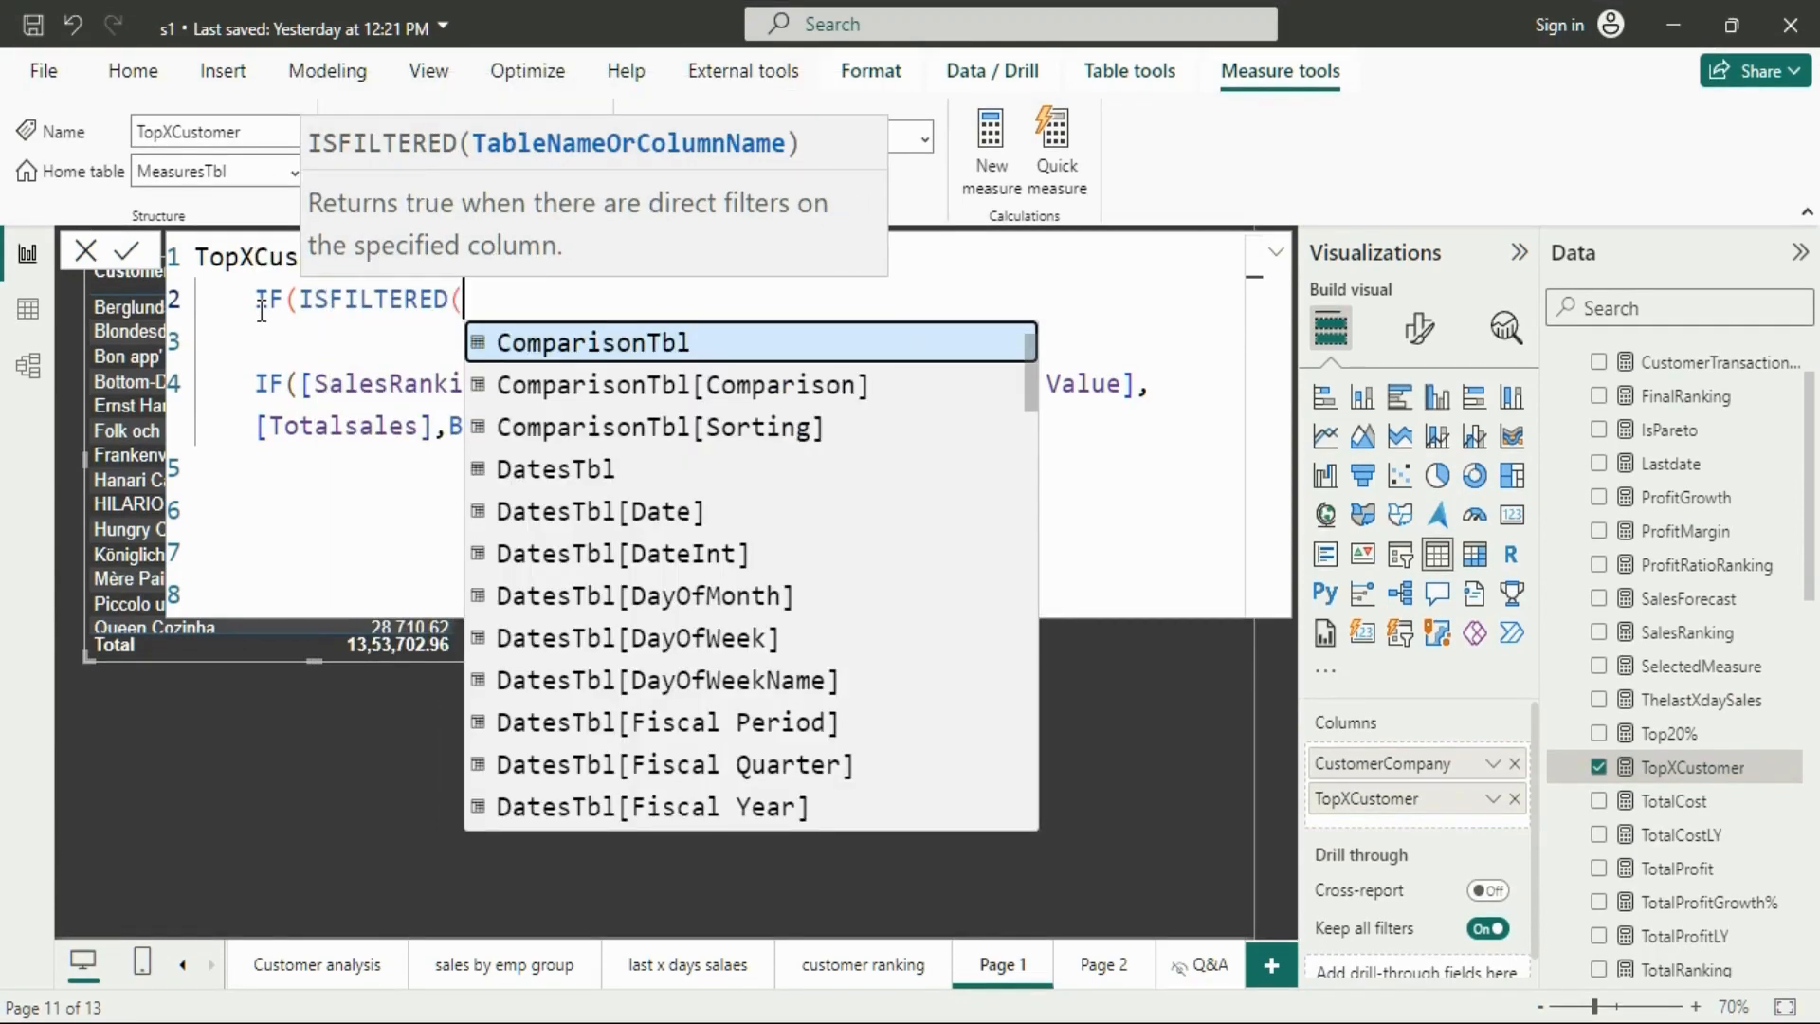
Complete the ISFILTERED test with OrdersTbl[CustomerCompany] and bring the existing ranking IF directly beneath it as the true result
text(COM)
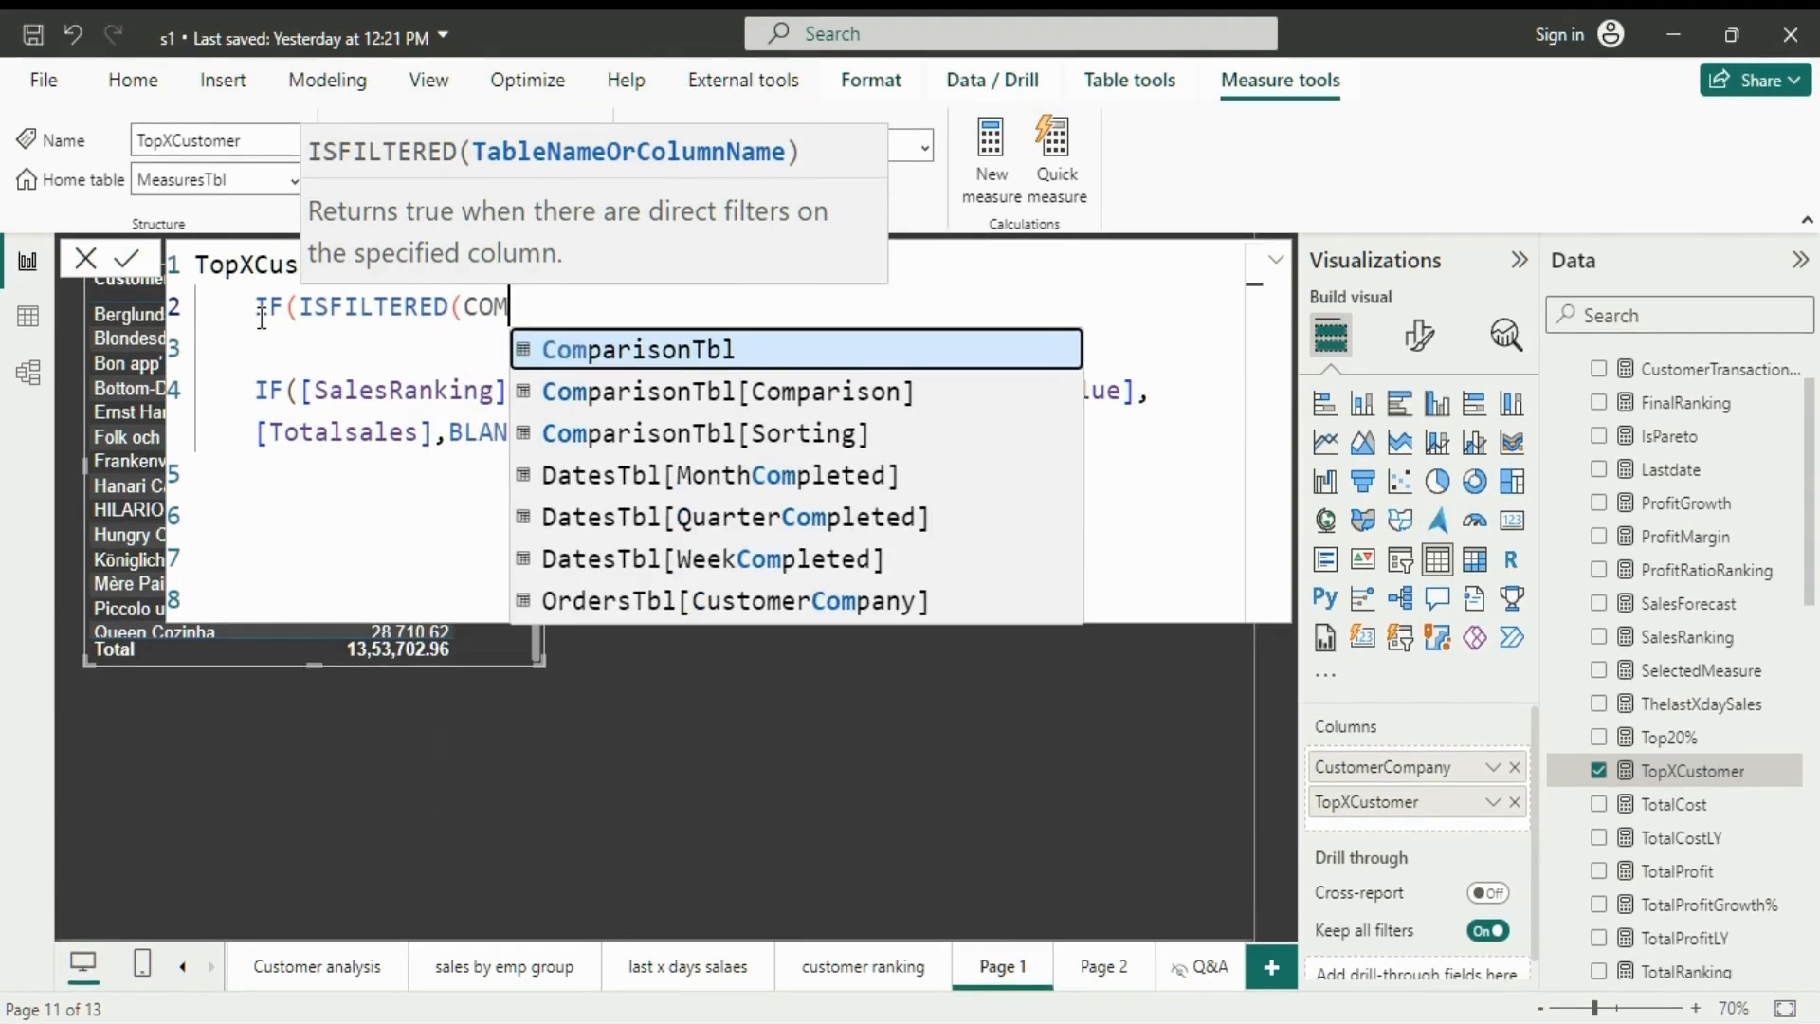
key(Down)
key(Down)
key(Down)
key(Down)
key(Down)
key(Down)
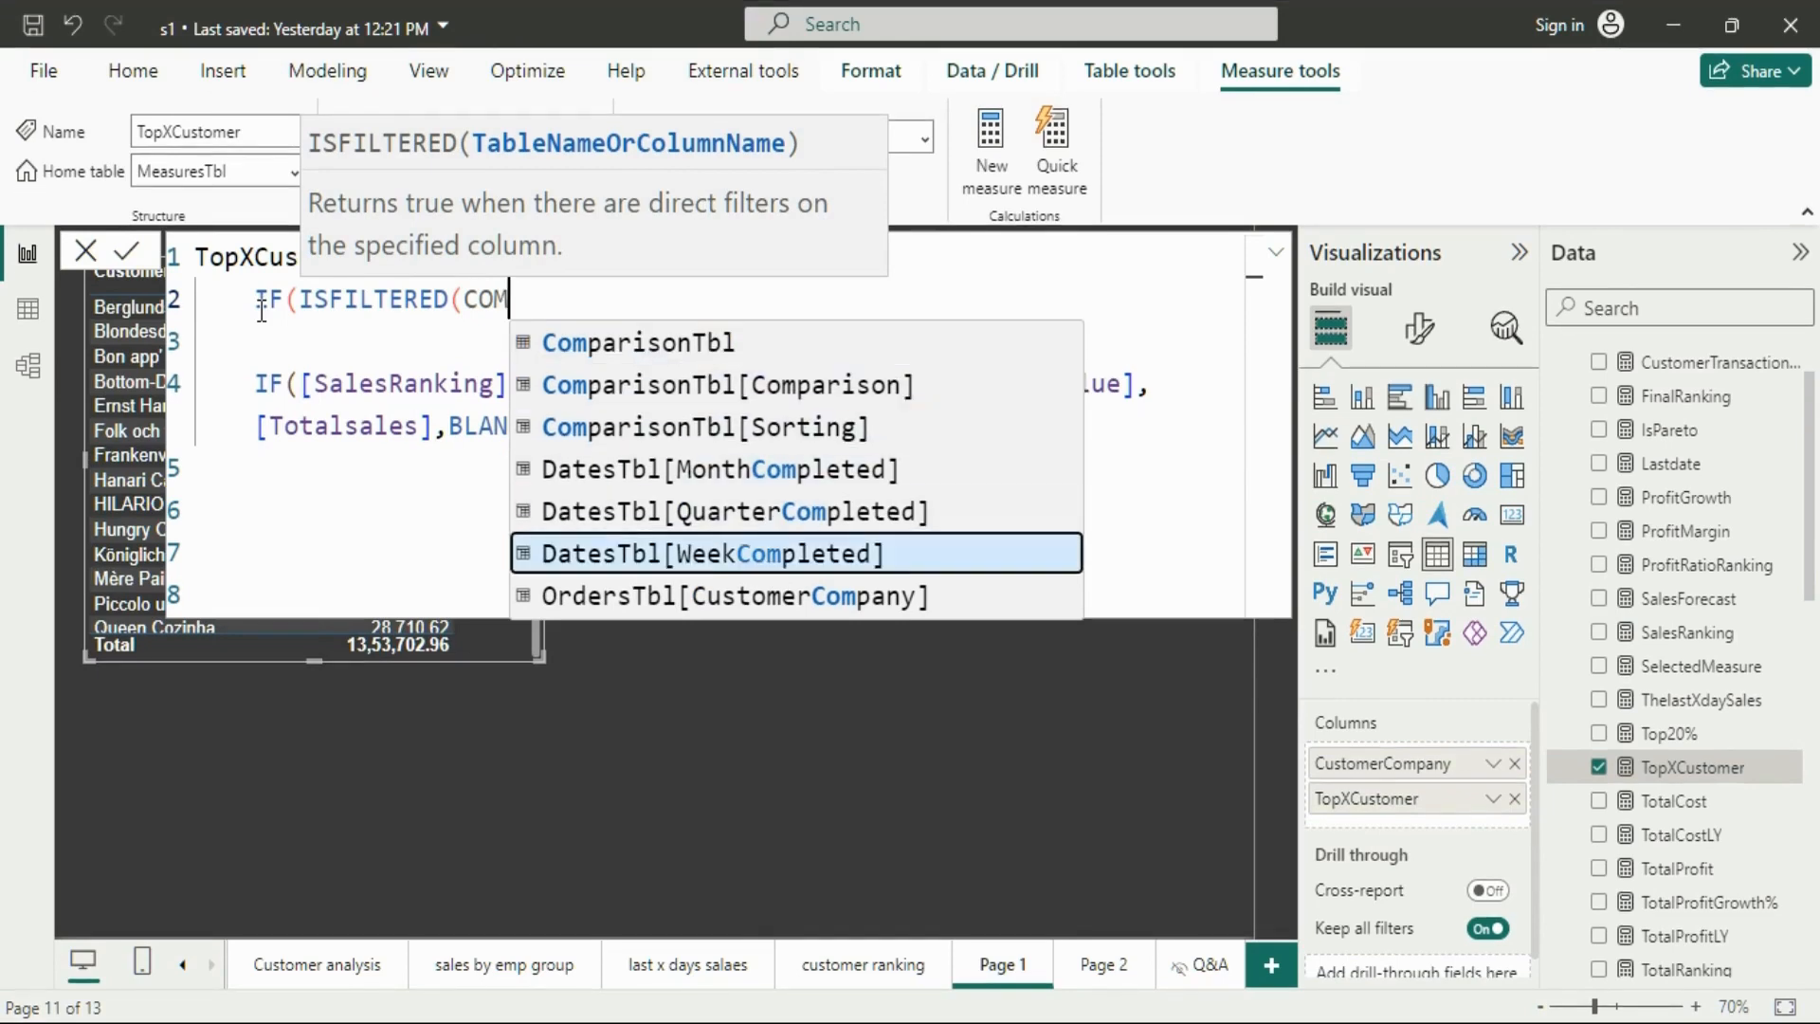
key(Tab)
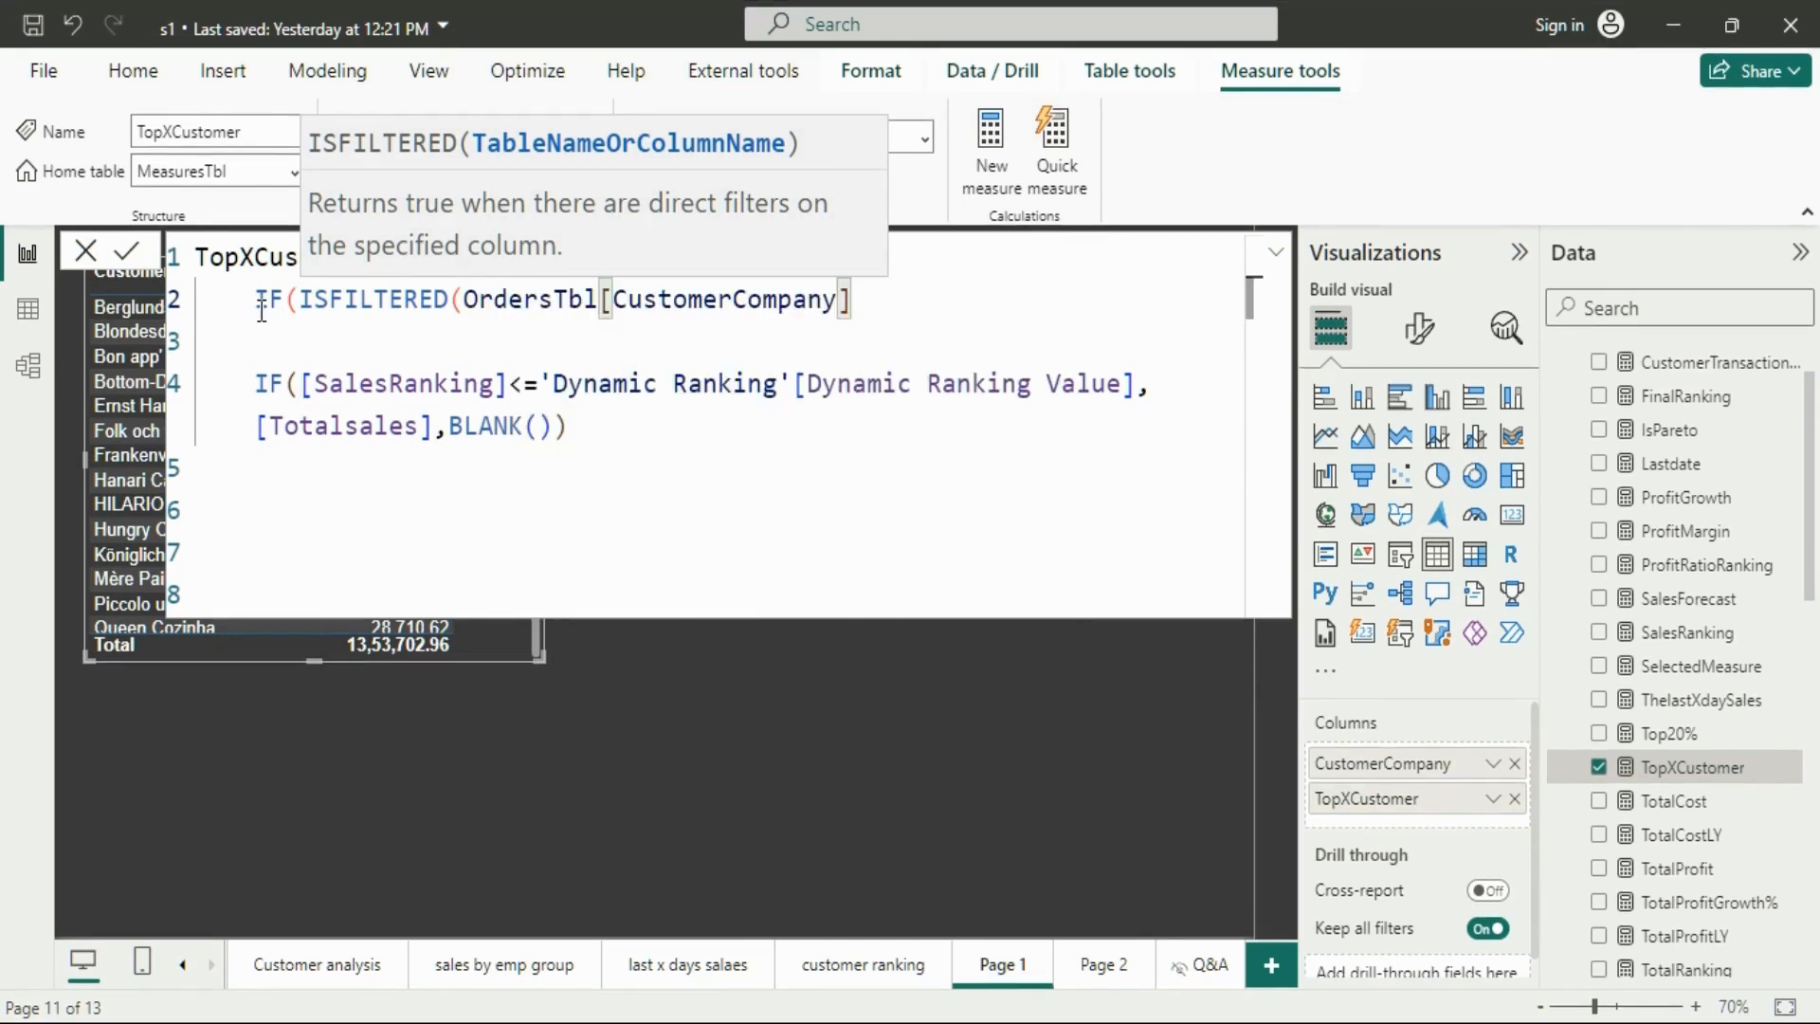
text())
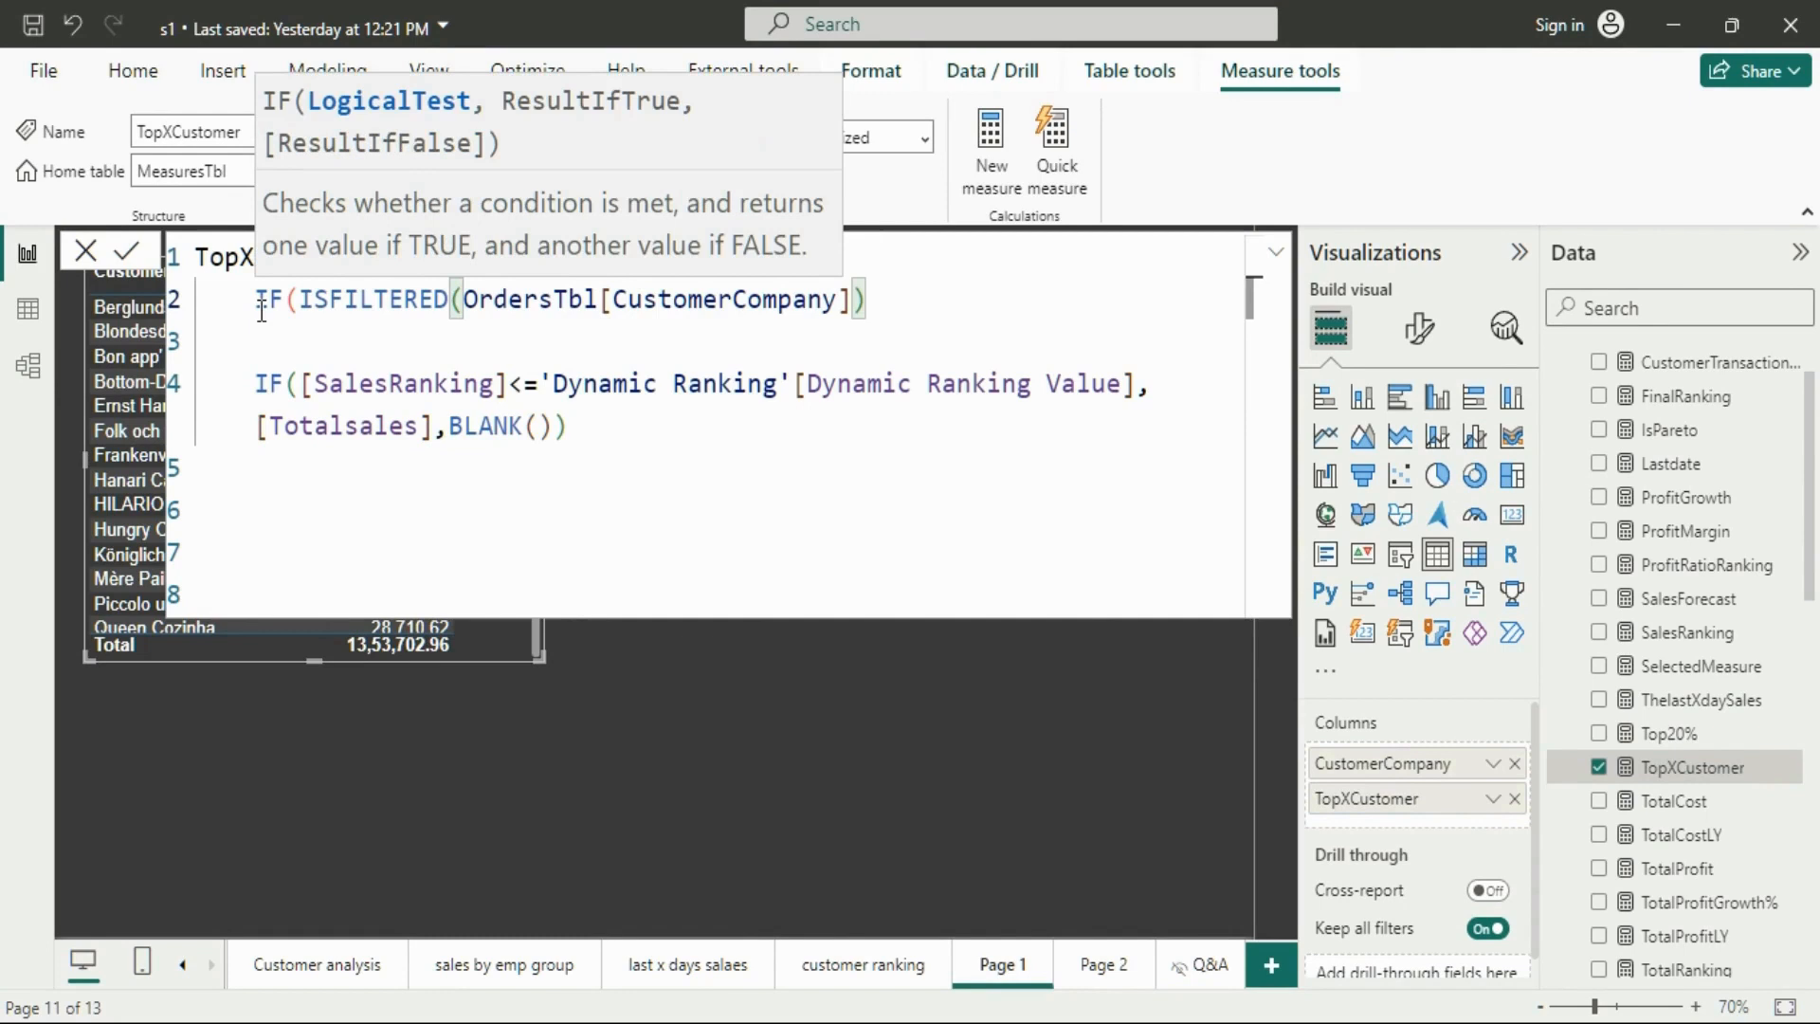
text(,)
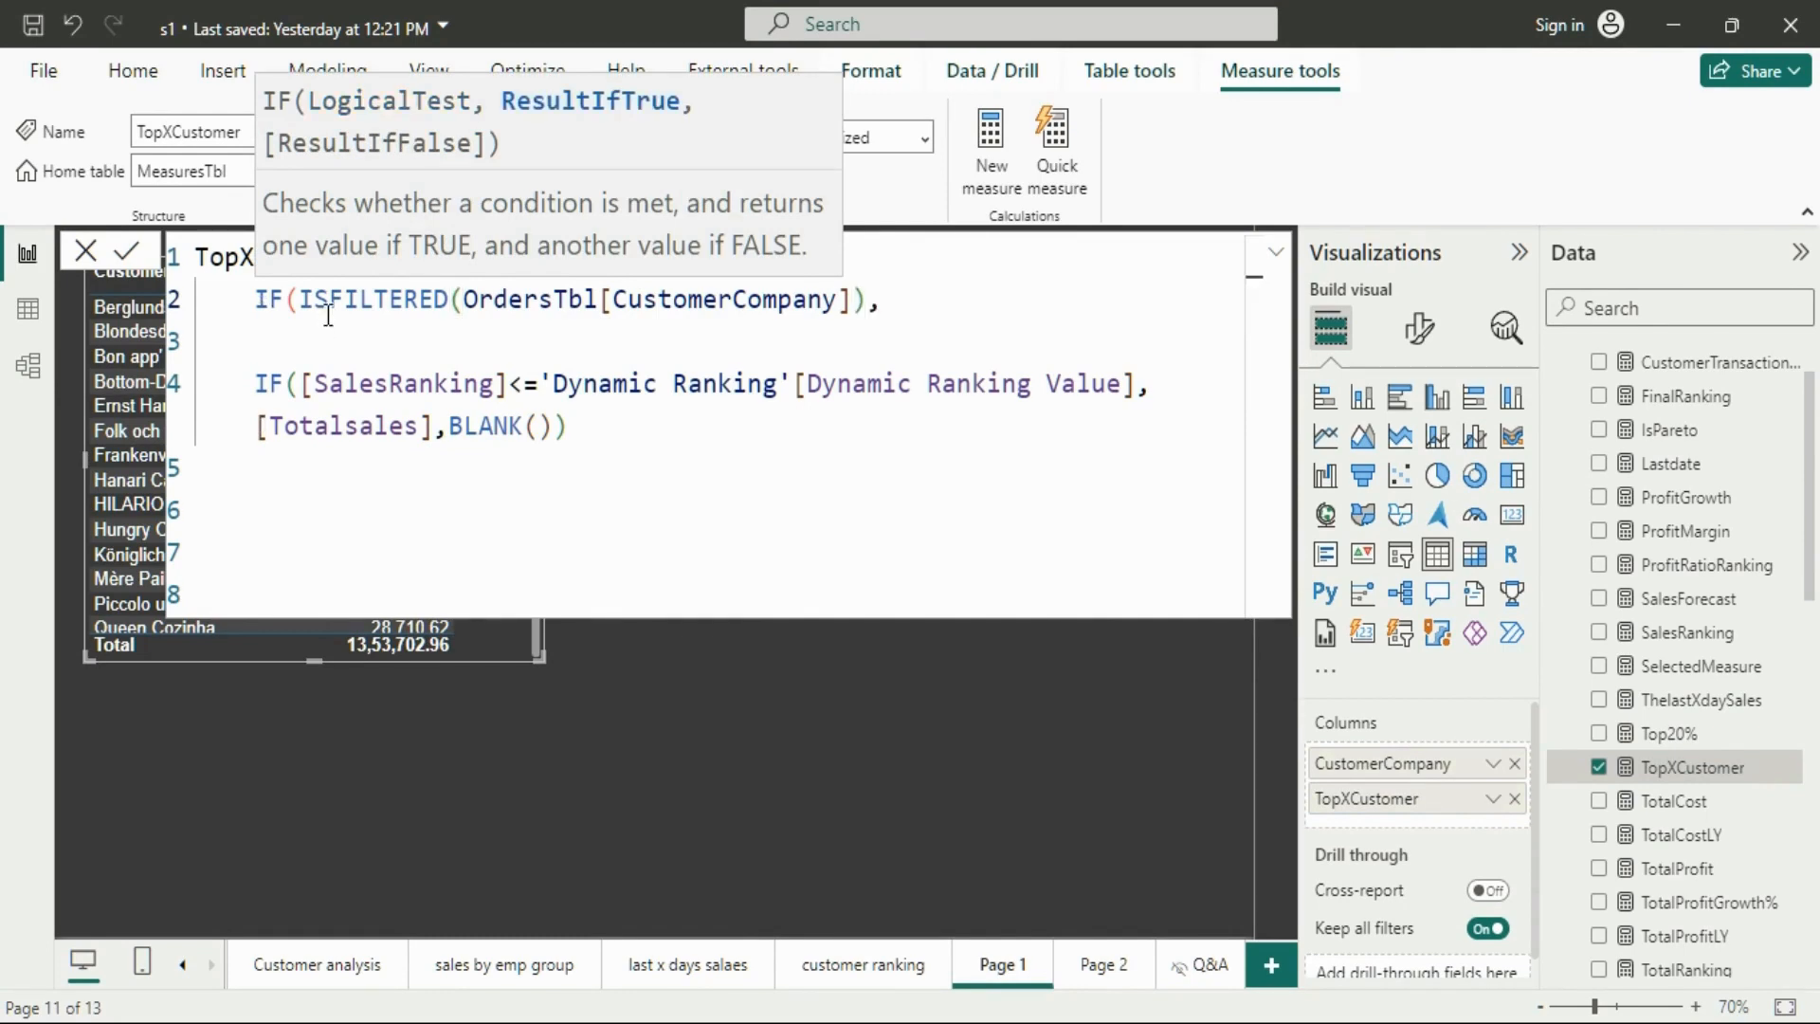
click(326, 332)
key(BackSpace)
key(BackSpace)
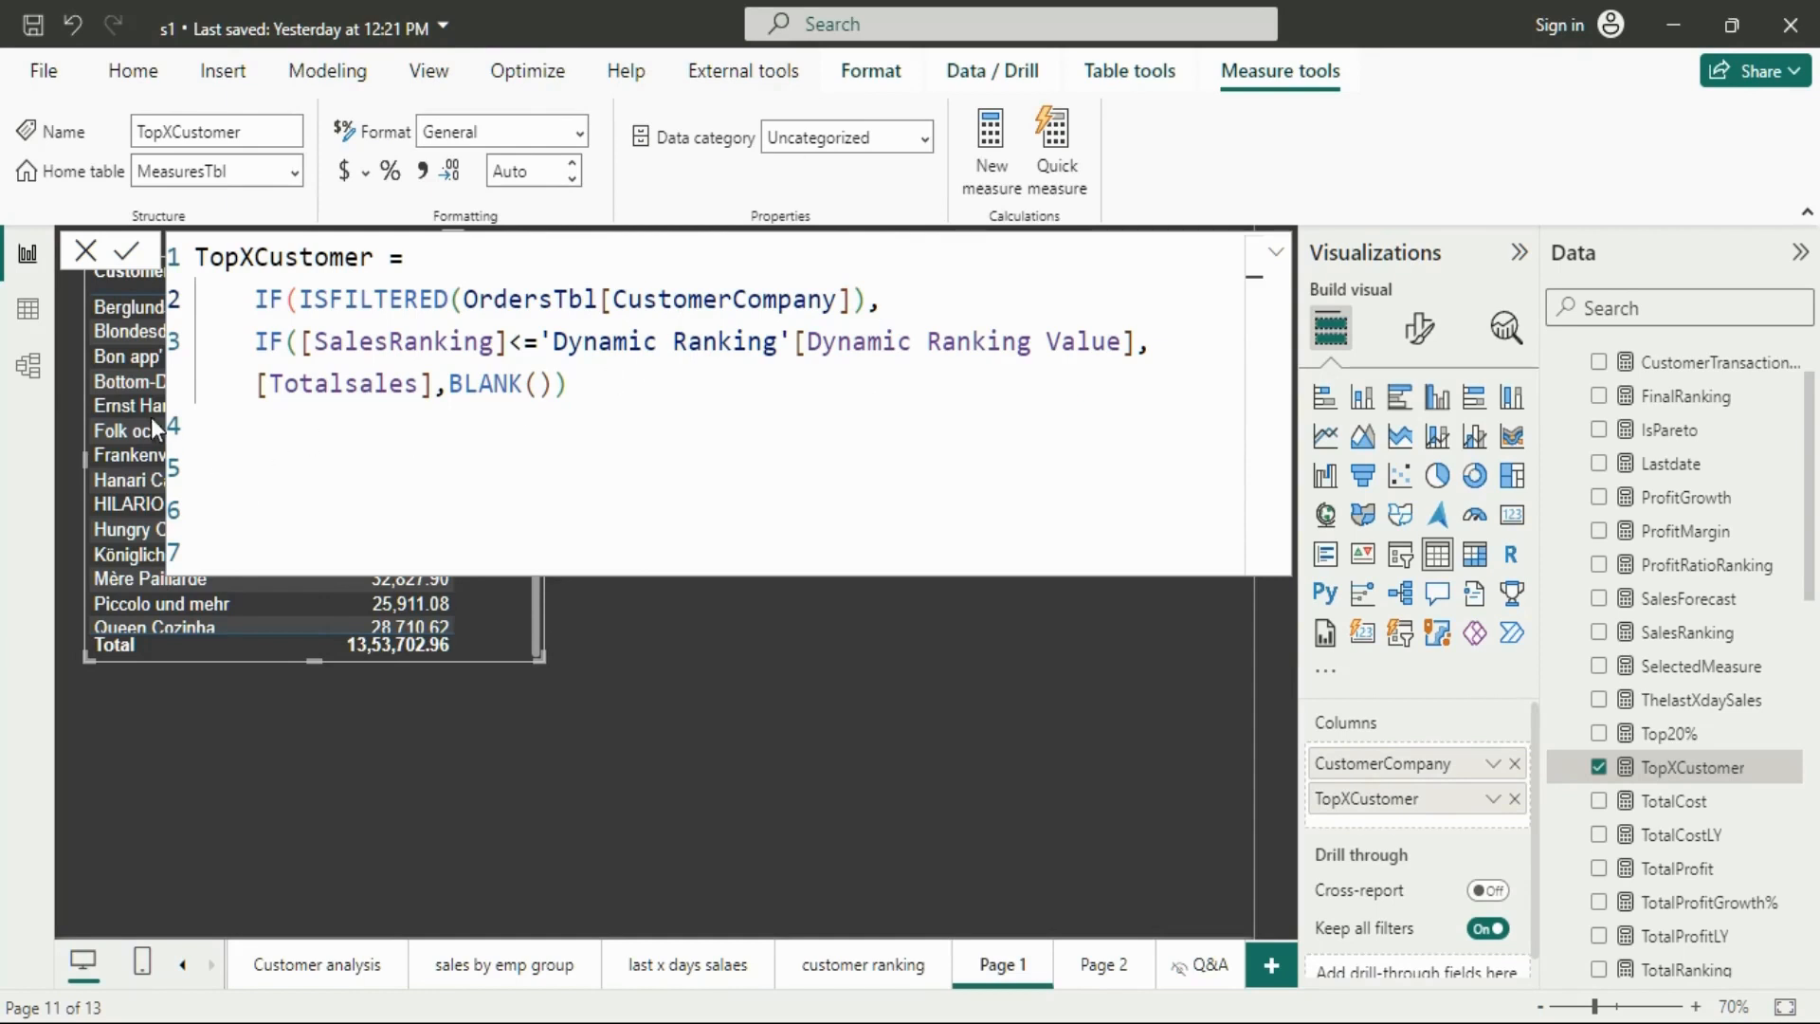
Move the customer table clear of the formula editor and review its rows and Total line
drag(309, 639, 316, 895)
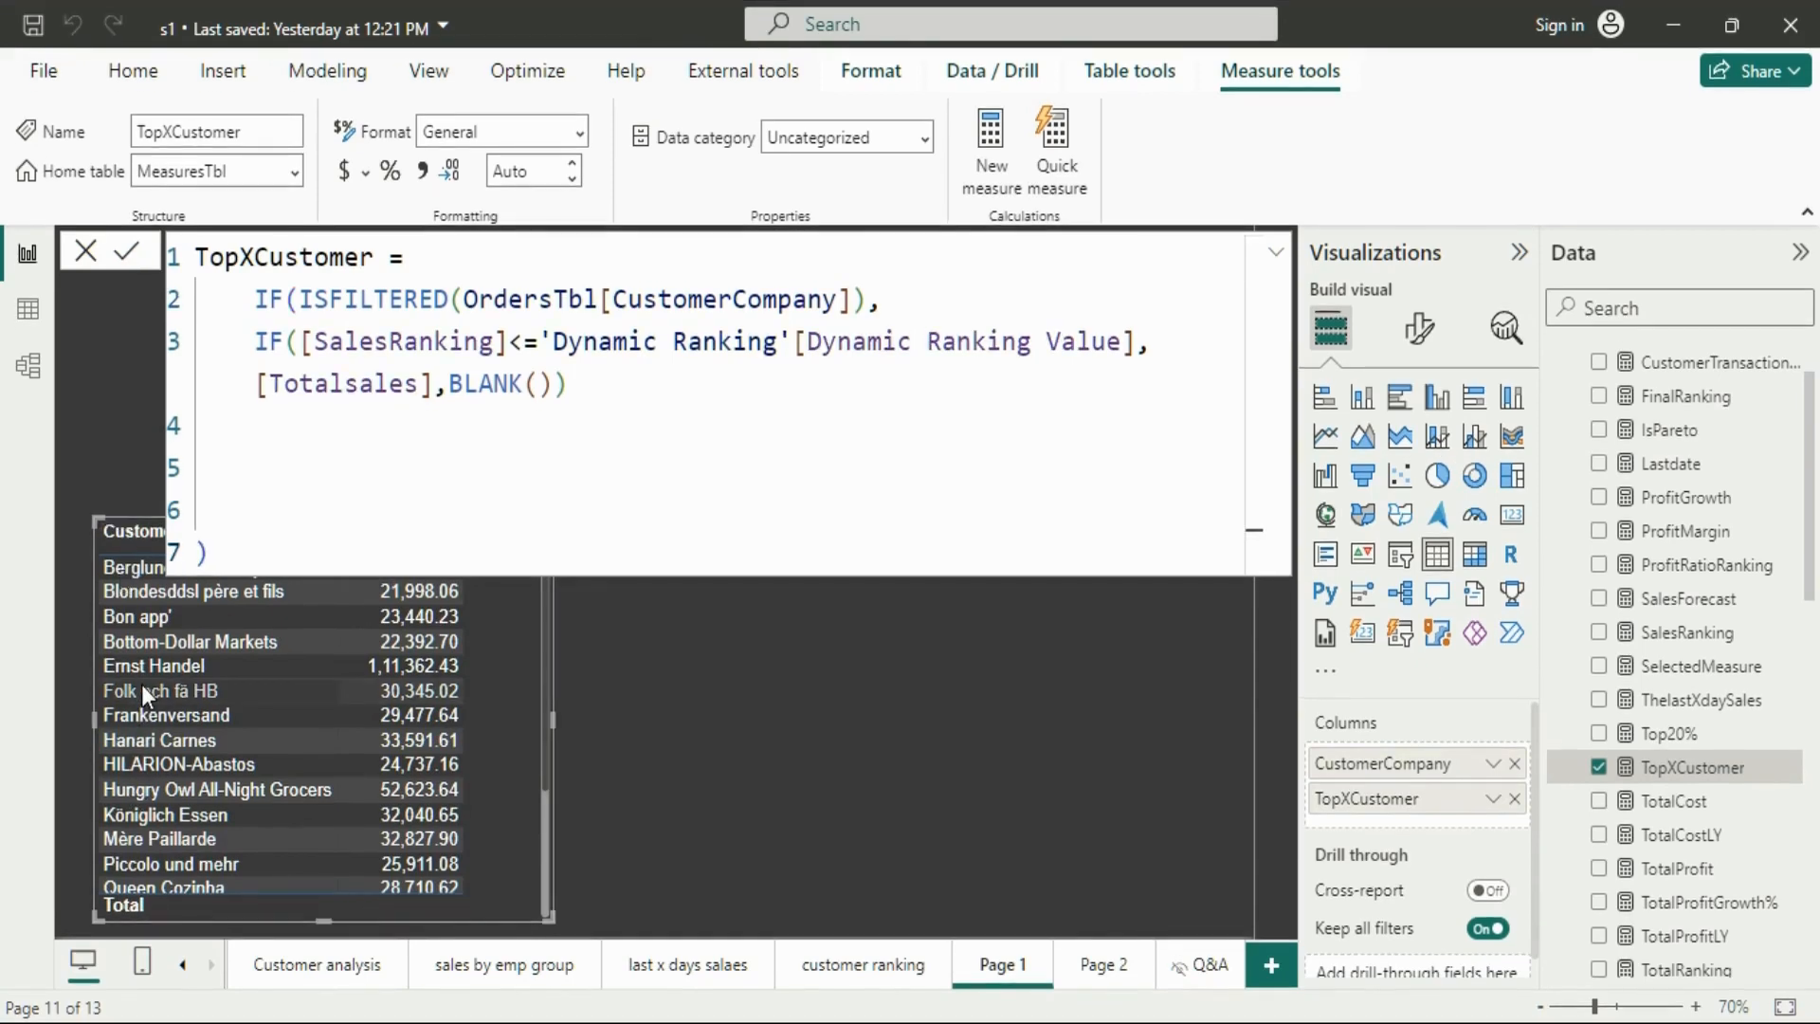
scroll(141, 686, down, 1)
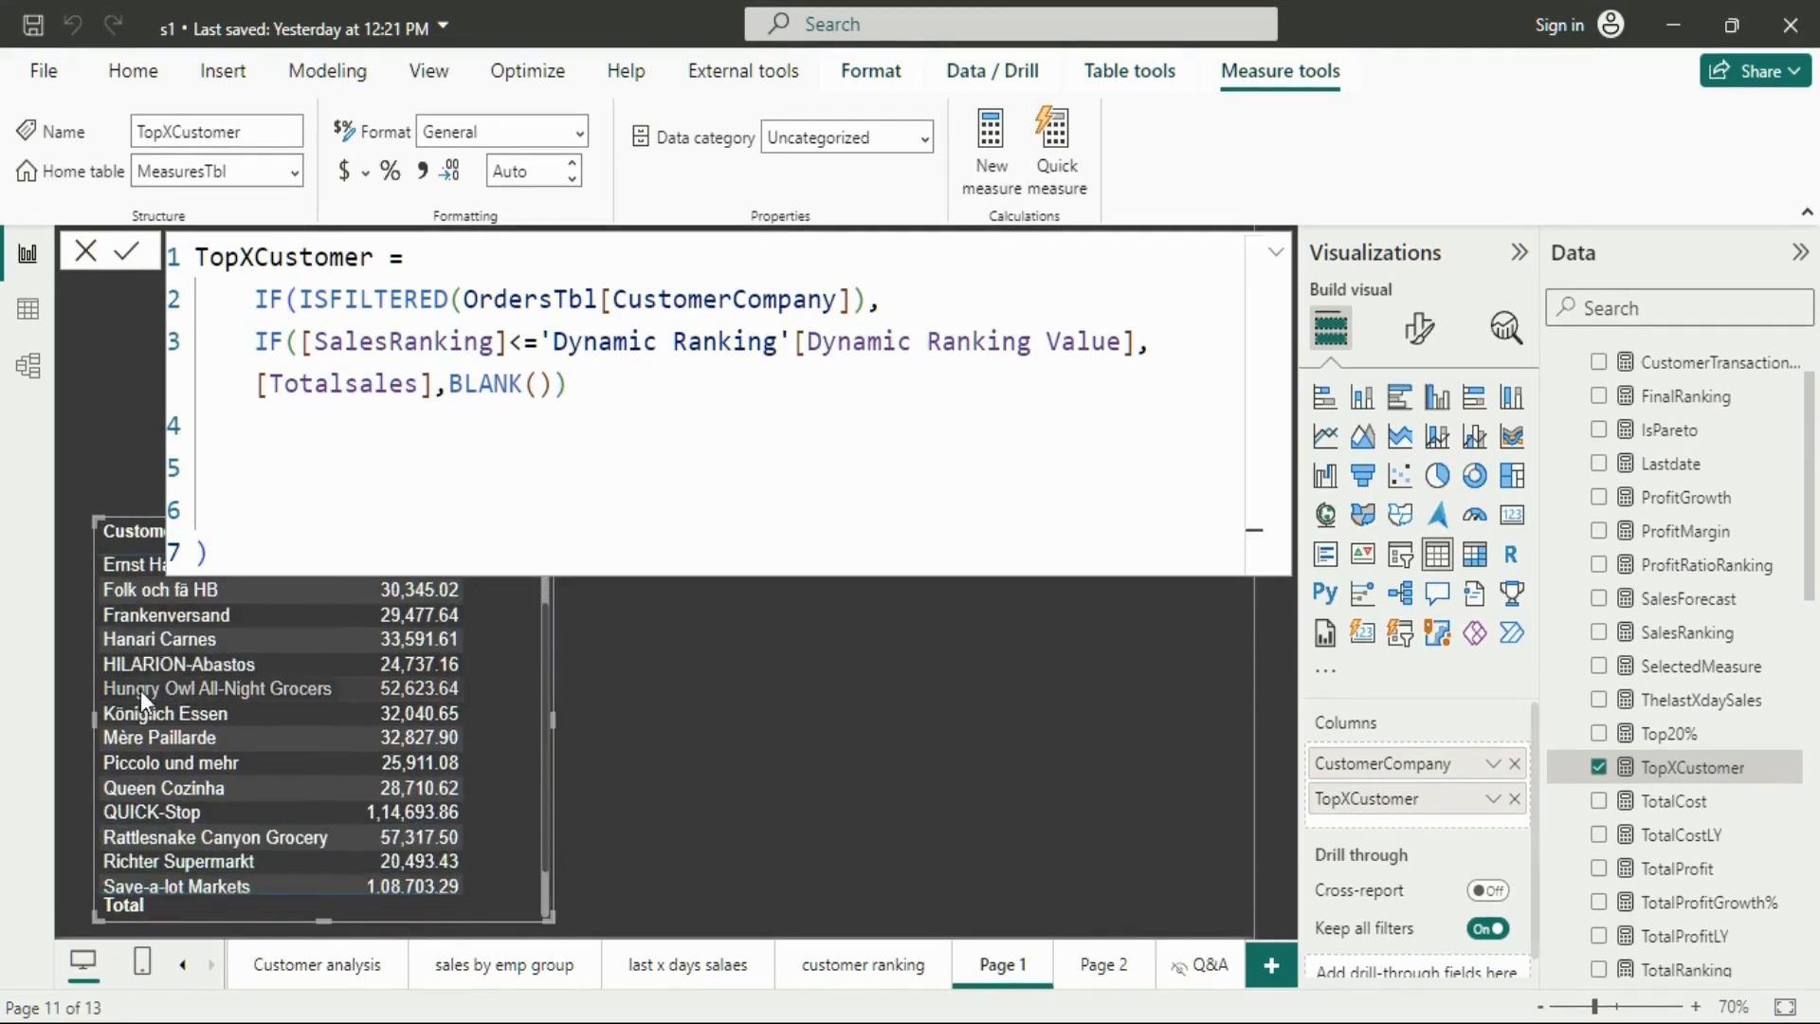
scroll(142, 749, down, 1)
scroll(143, 835, up, 2)
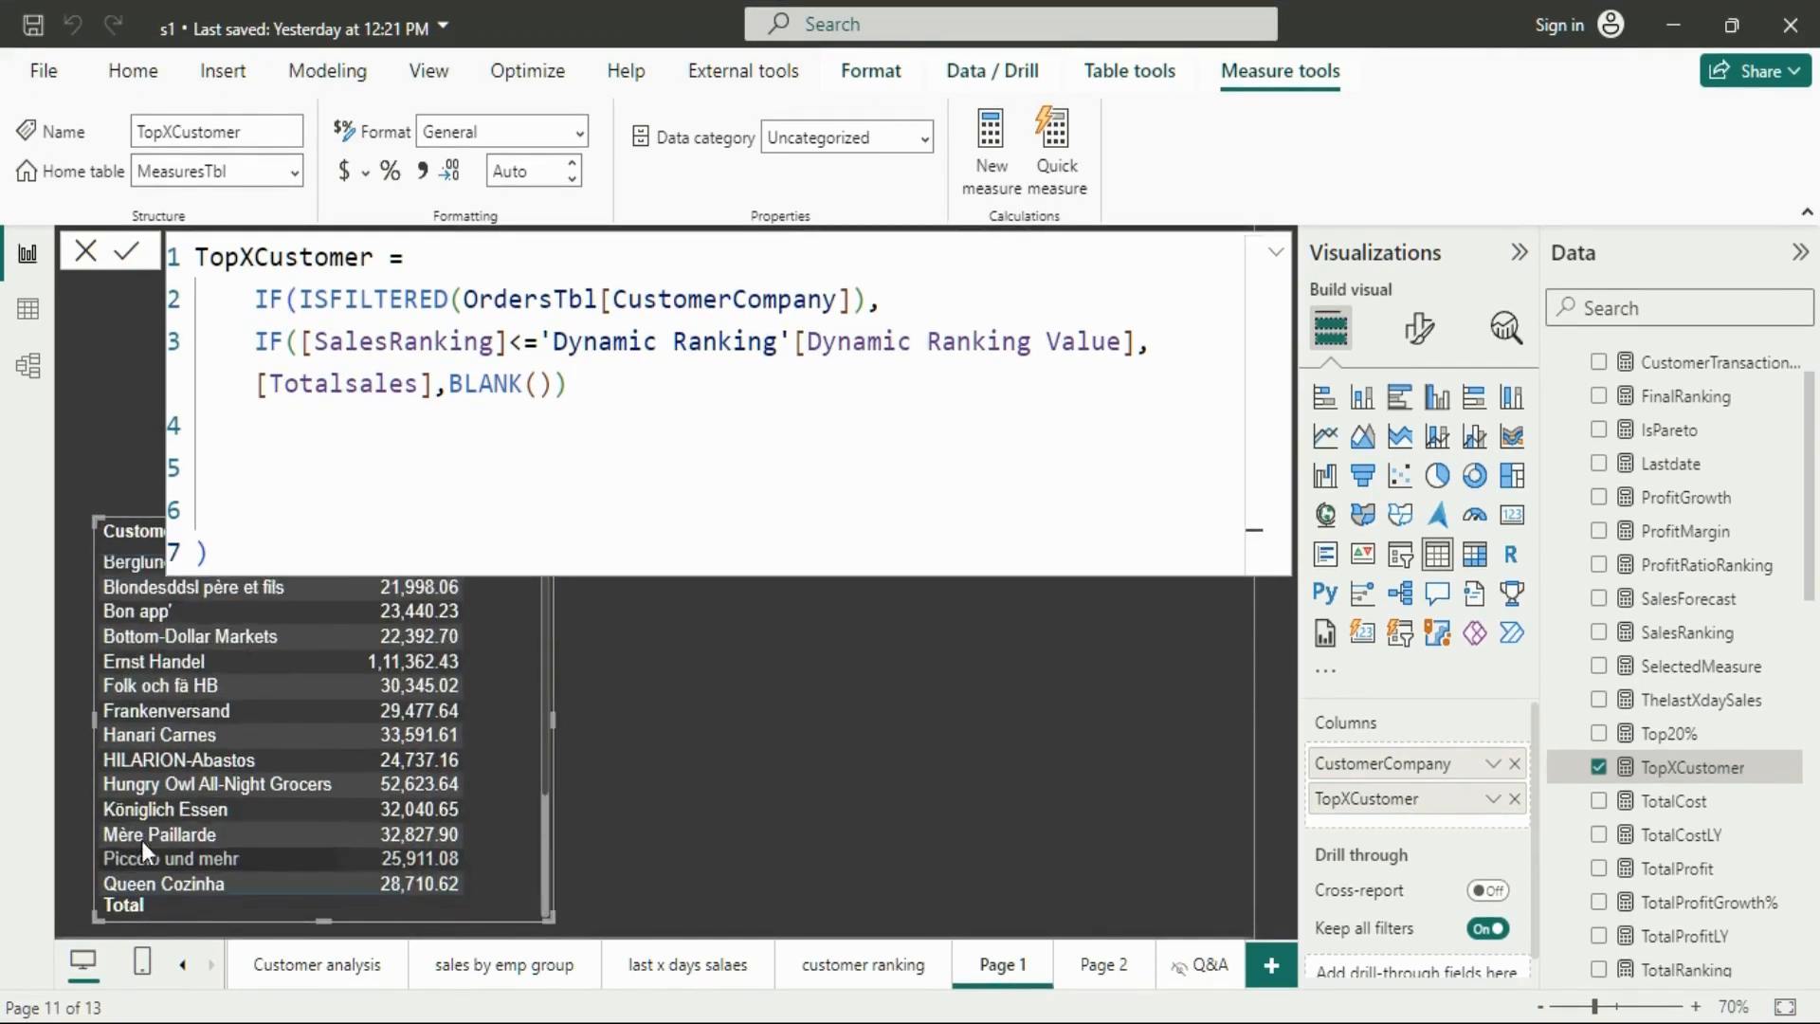
scroll(159, 872, down, 2)
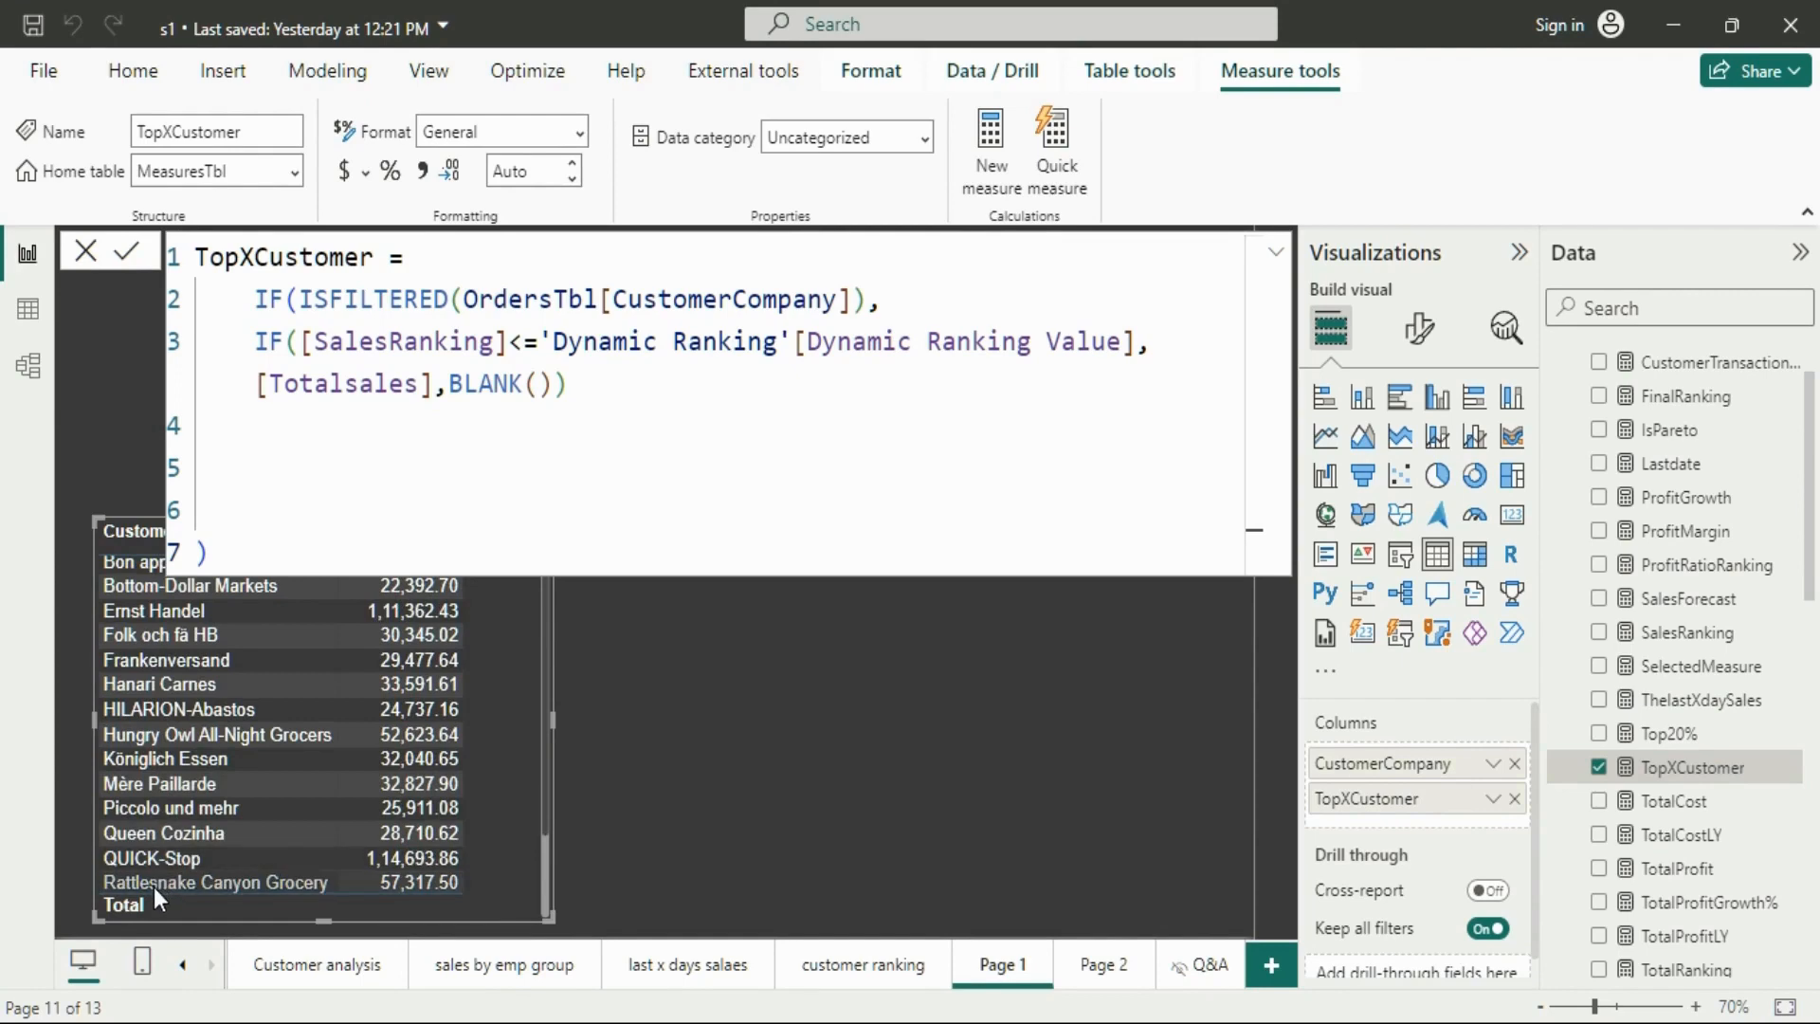
scroll(167, 850, up, 2)
scroll(157, 825, down, 2)
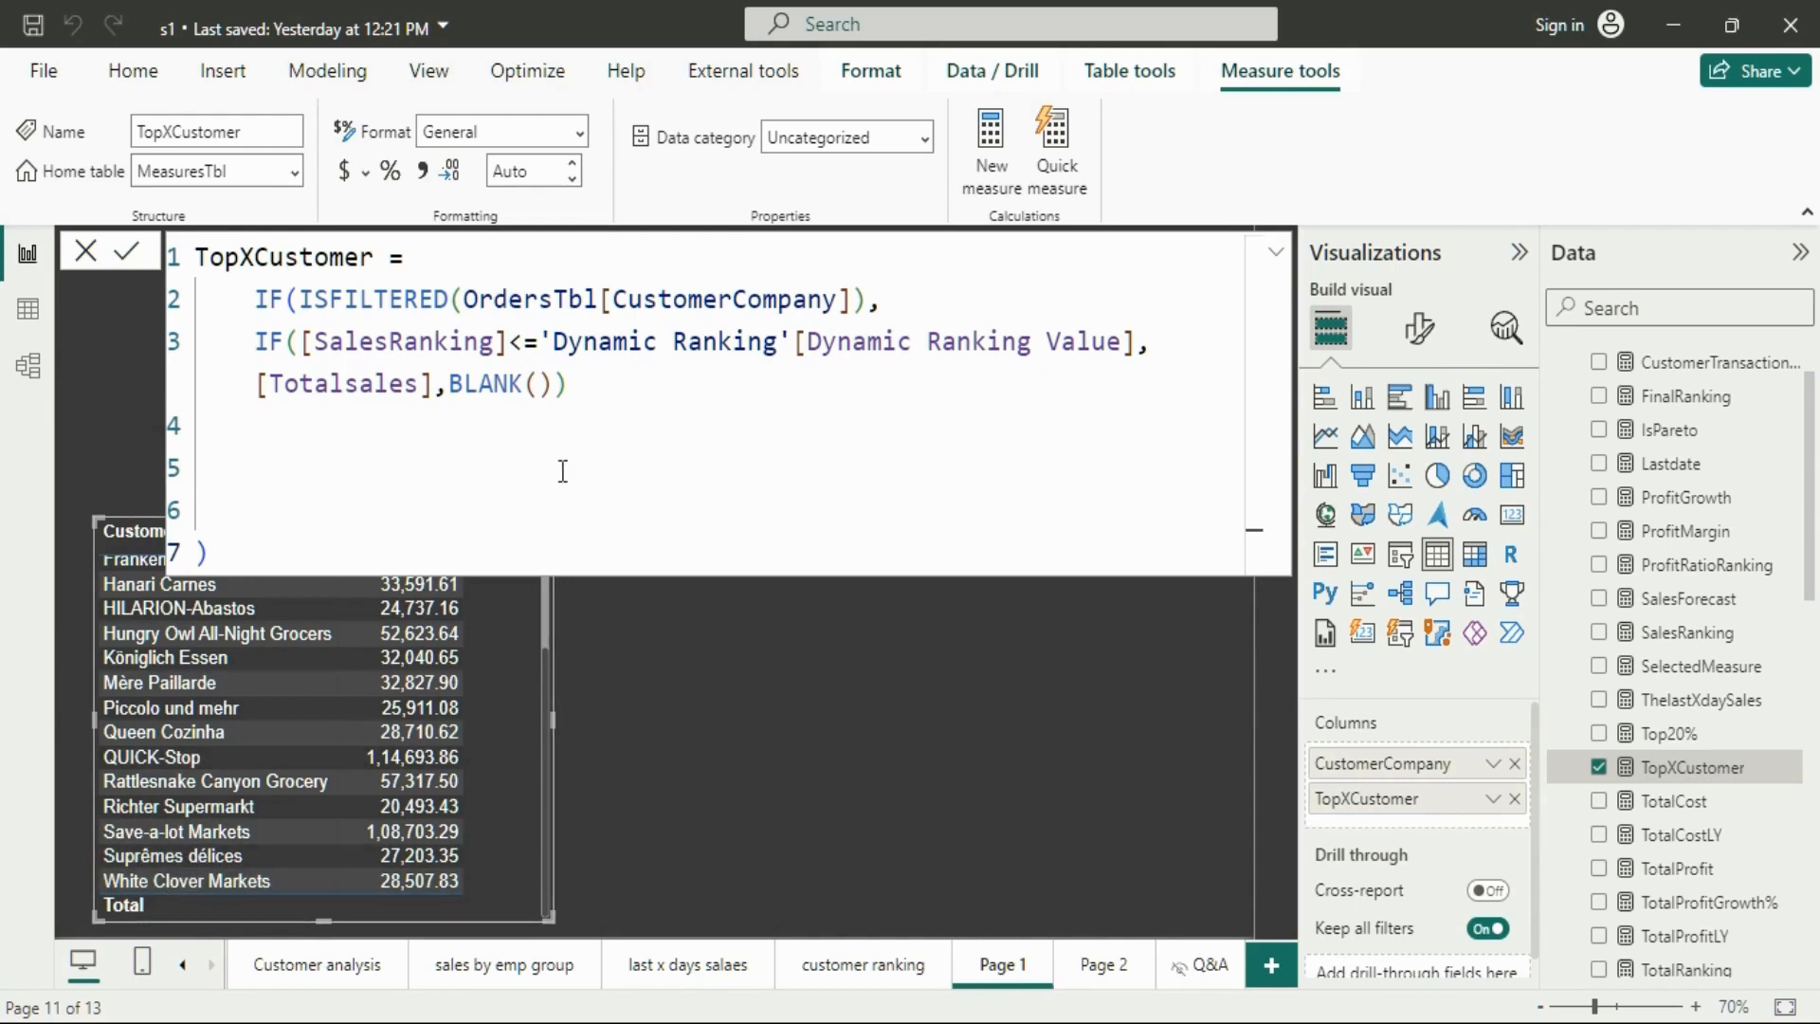
Add BLANK() as the outer IF's false result, close the expression and commit the measure
click(588, 383)
text(,)
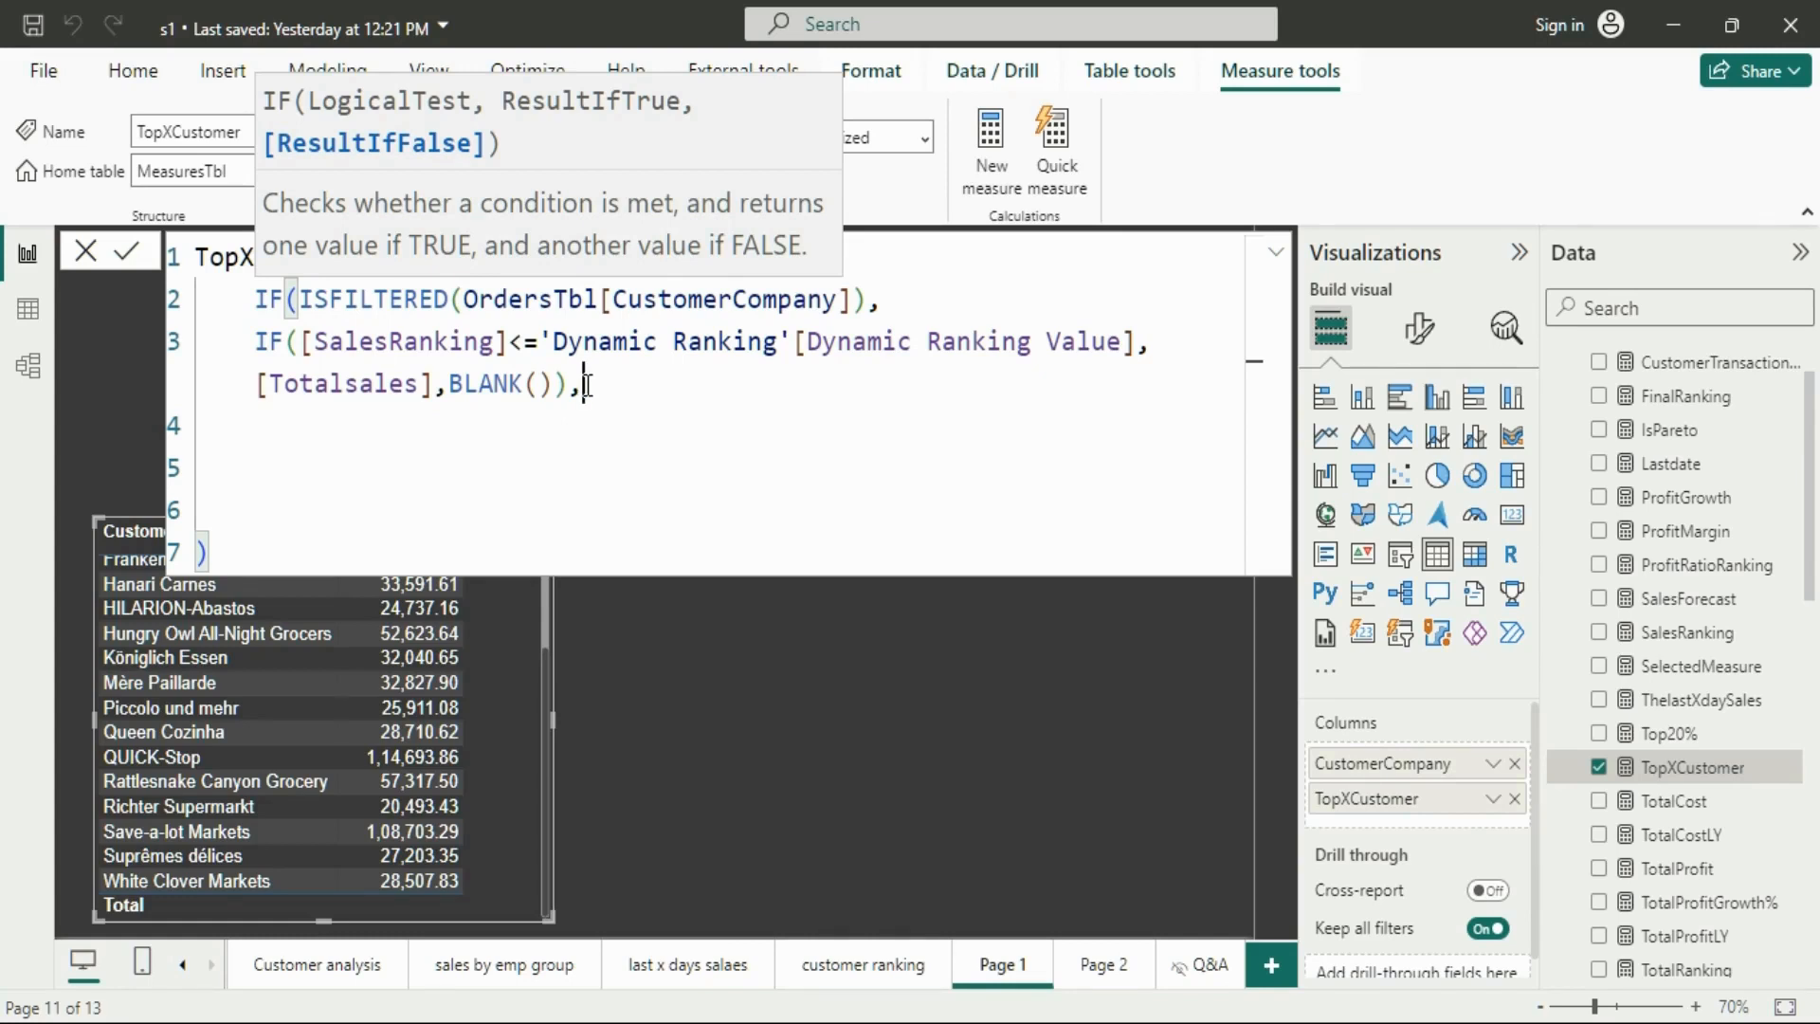
text(BLANK())
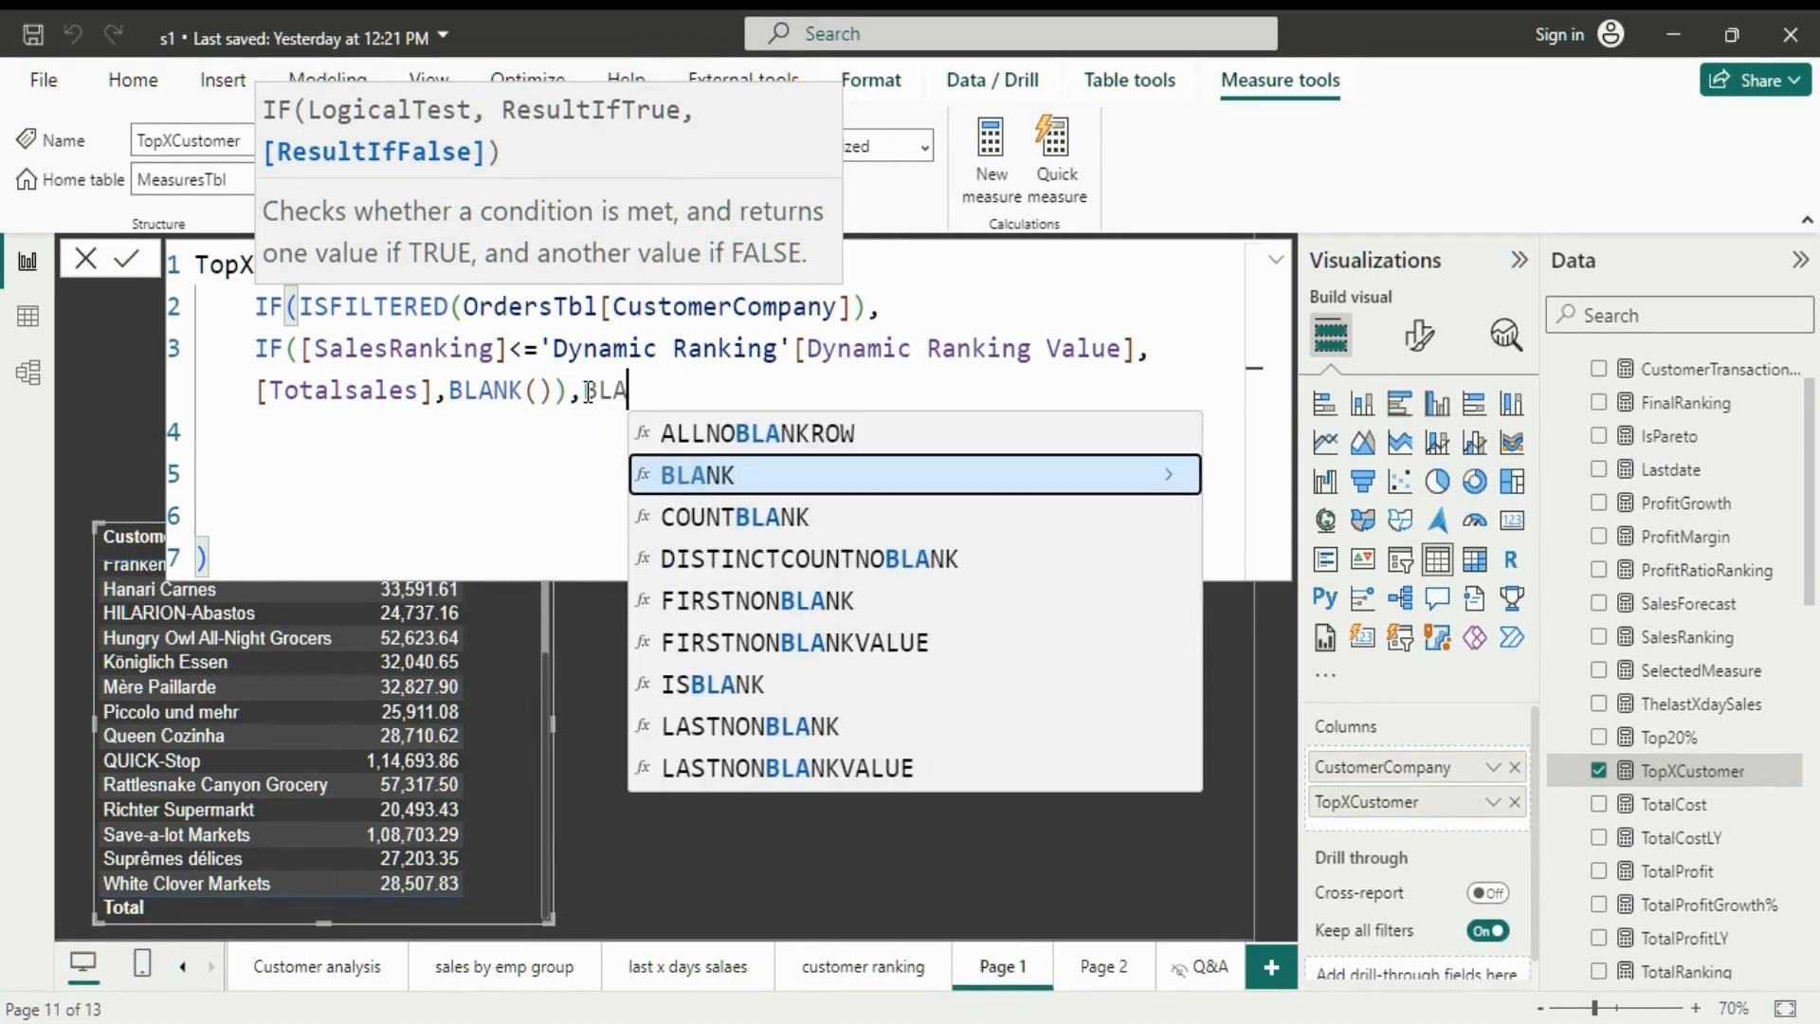
text())
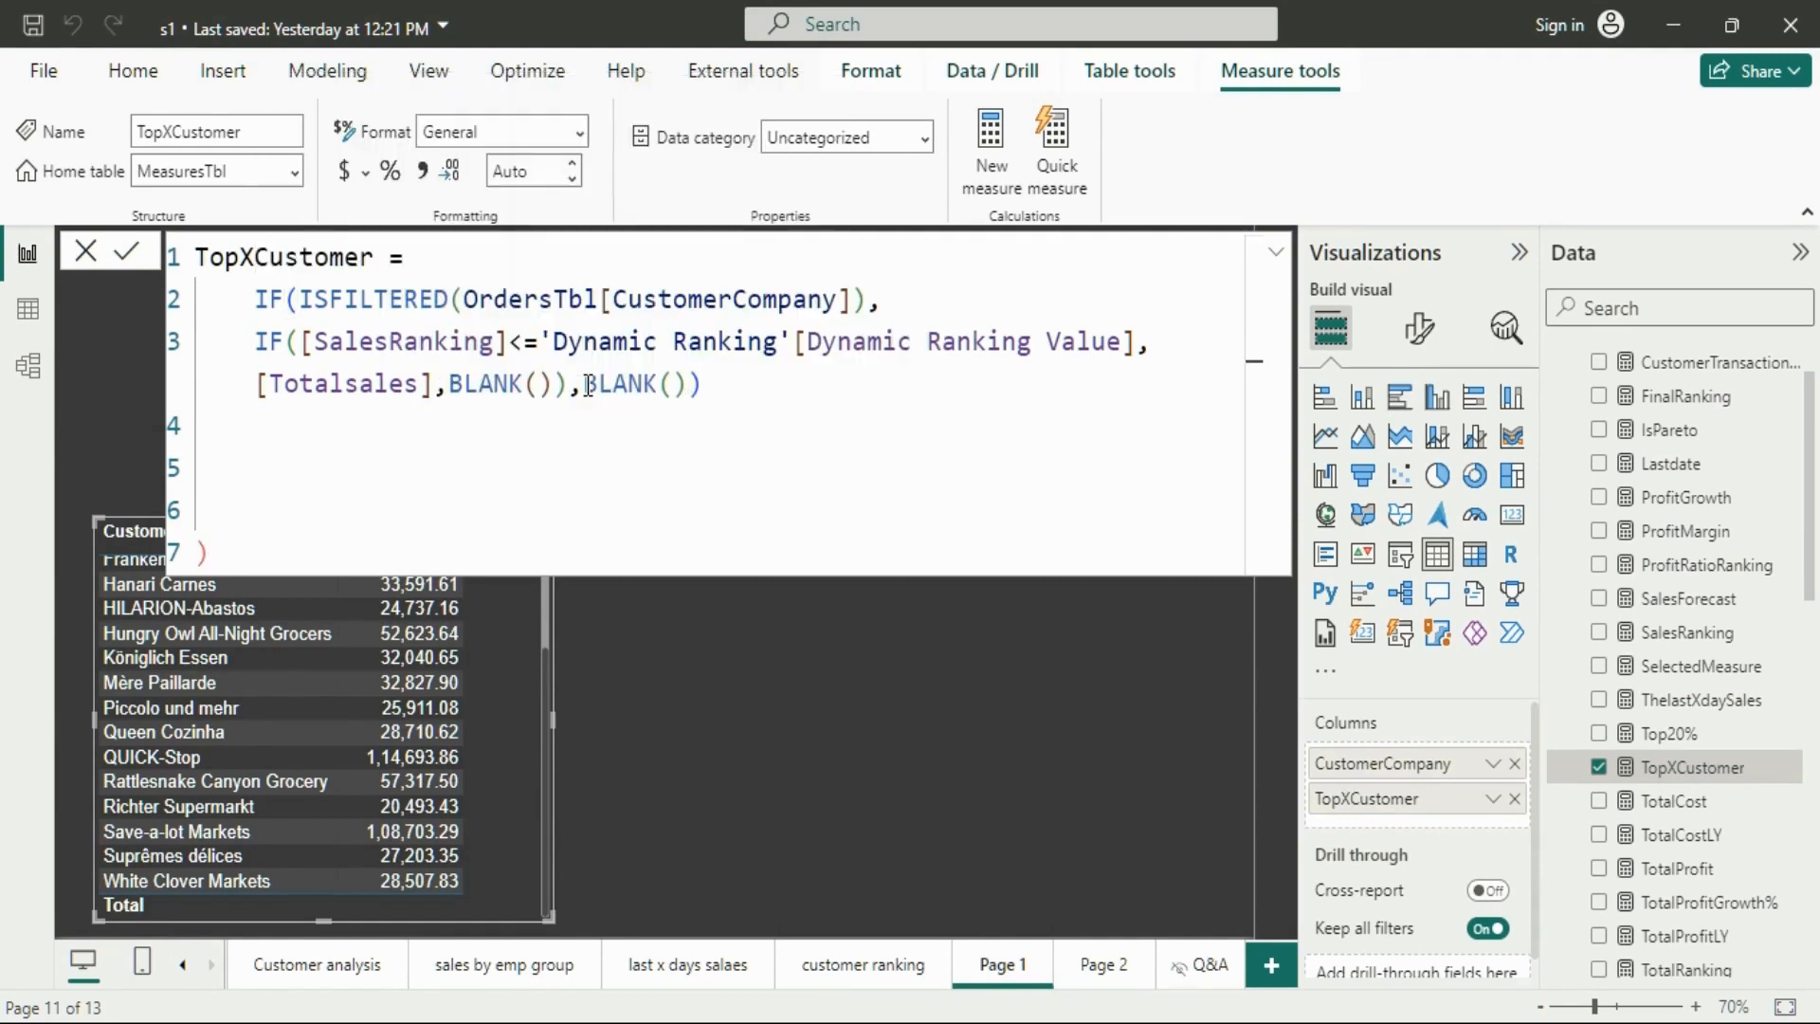
key(Return)
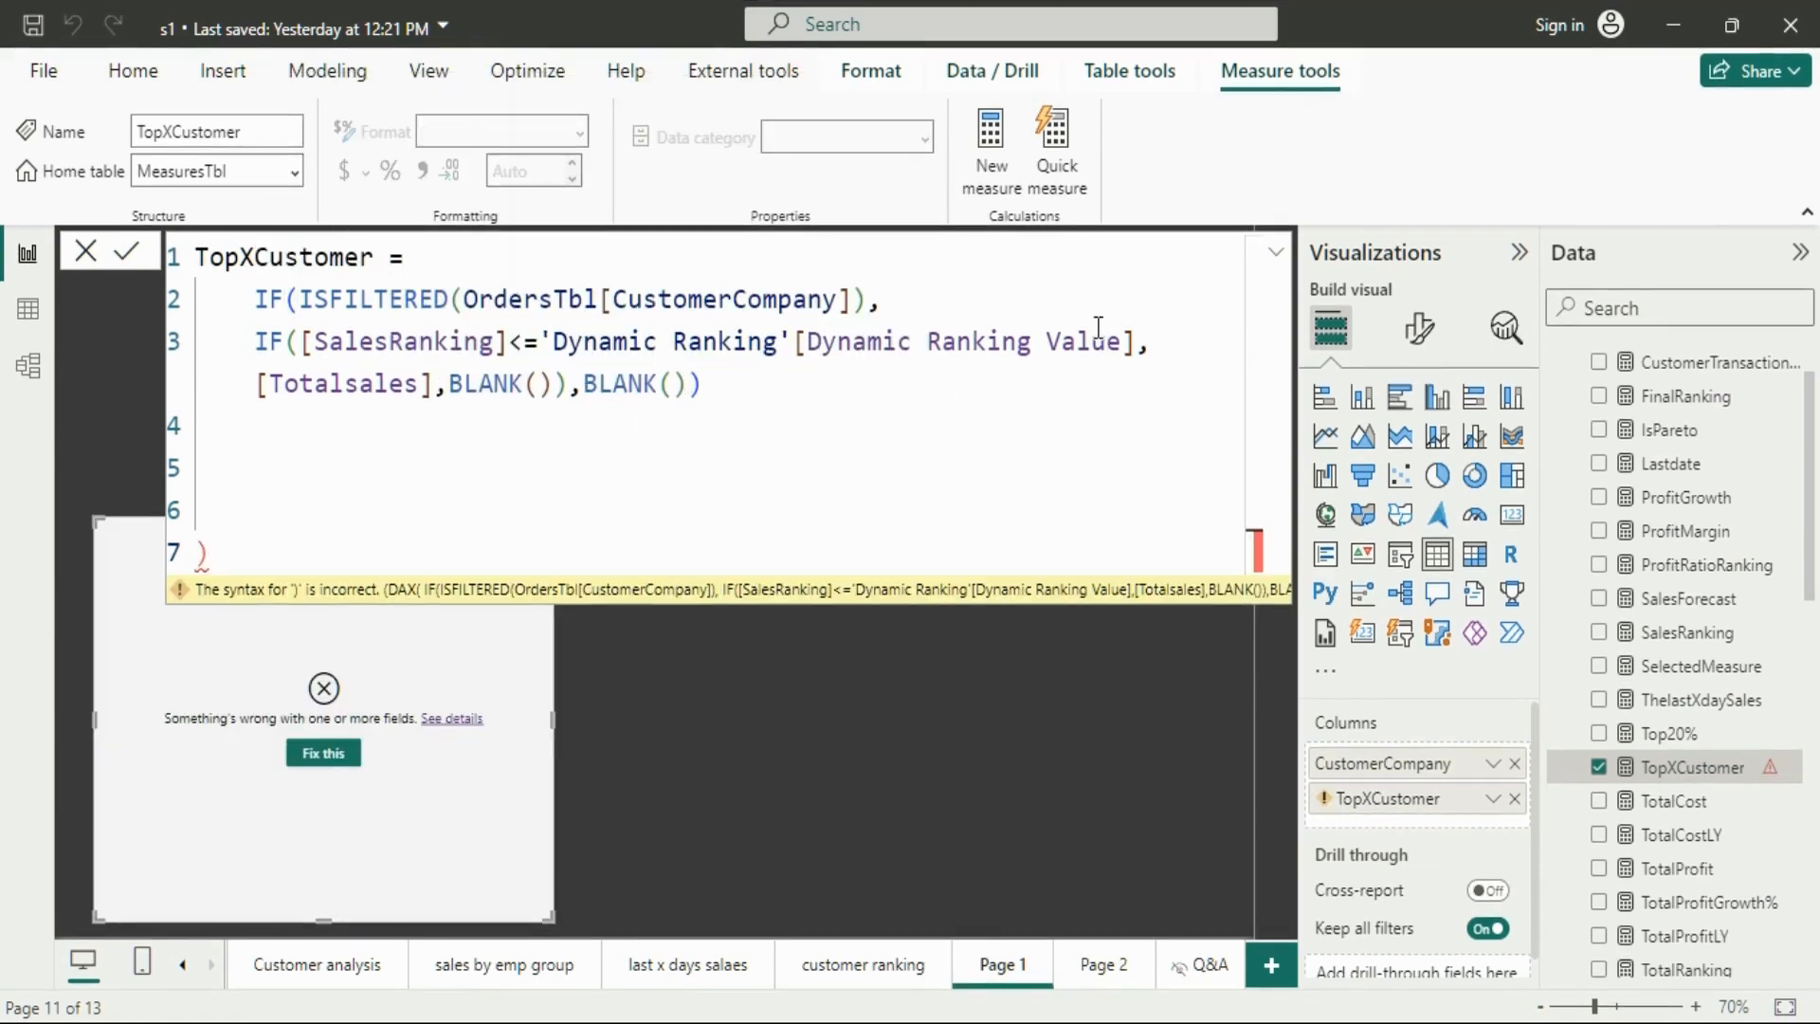
Delete the stray closing parenthesis on the formula's last line and commit the TopXCustomer measure again
click(398, 556)
key(BackSpace)
key(BackSpace)
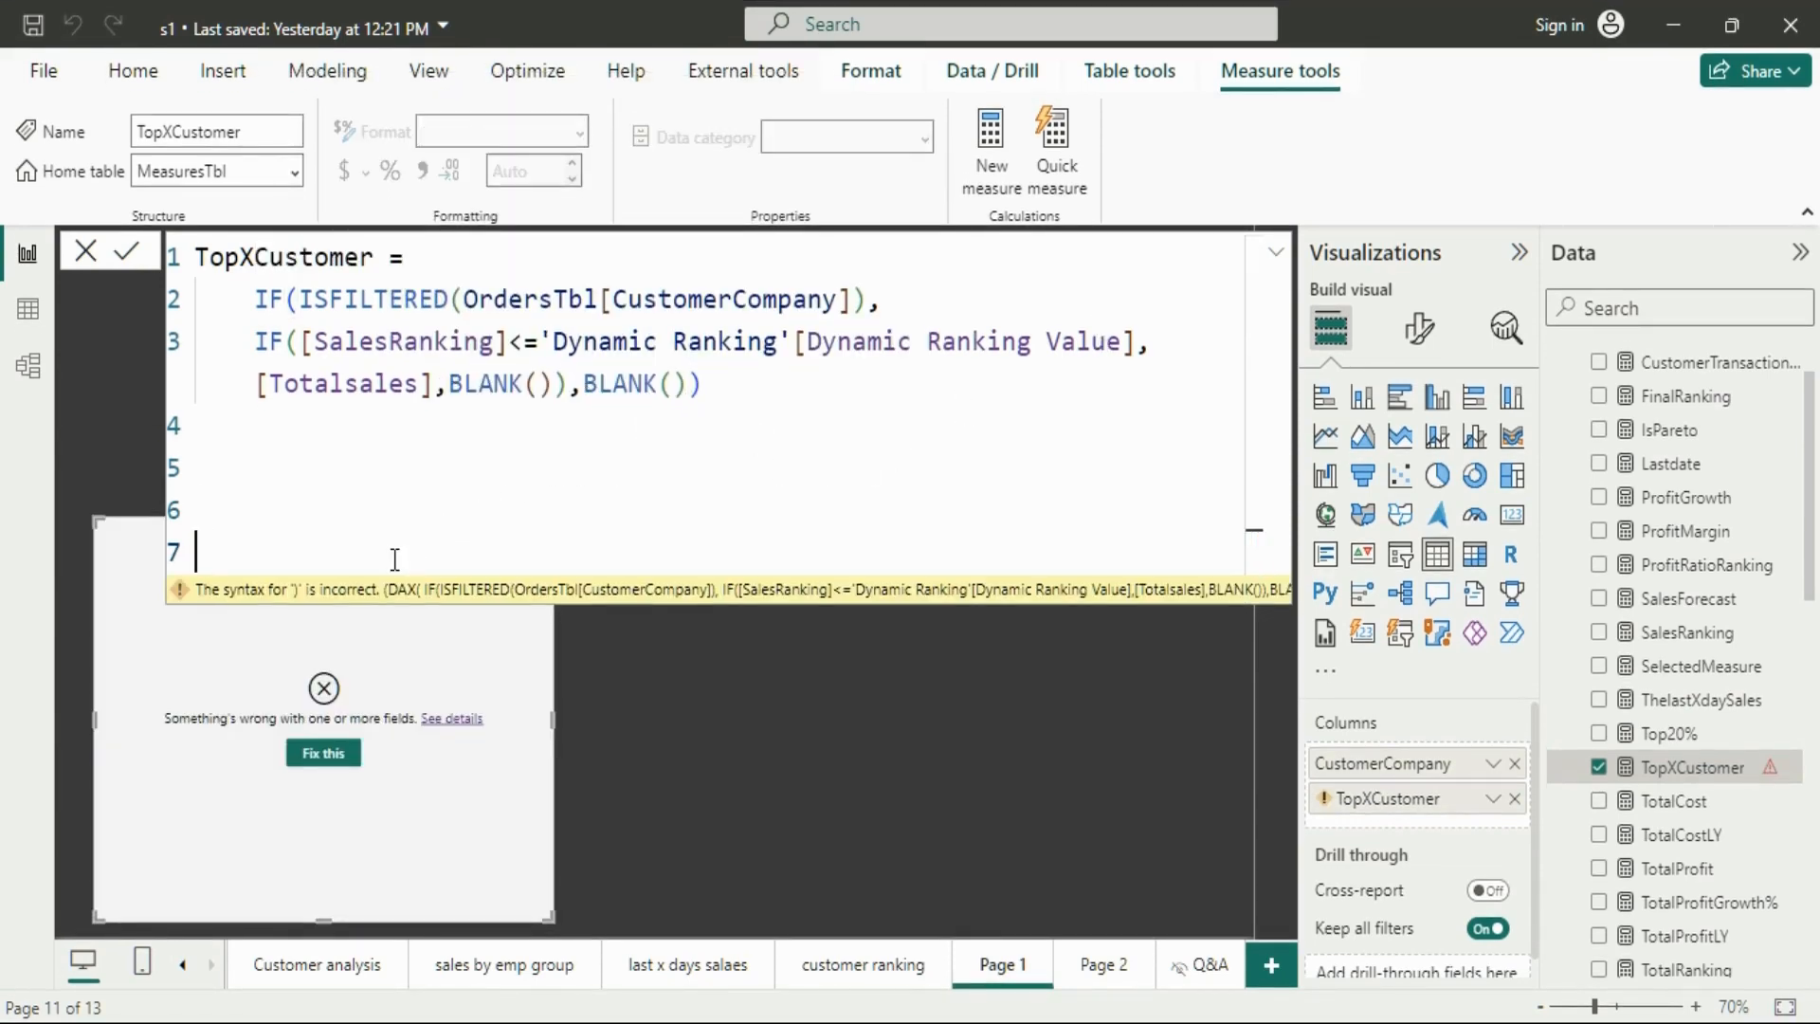
key(Return)
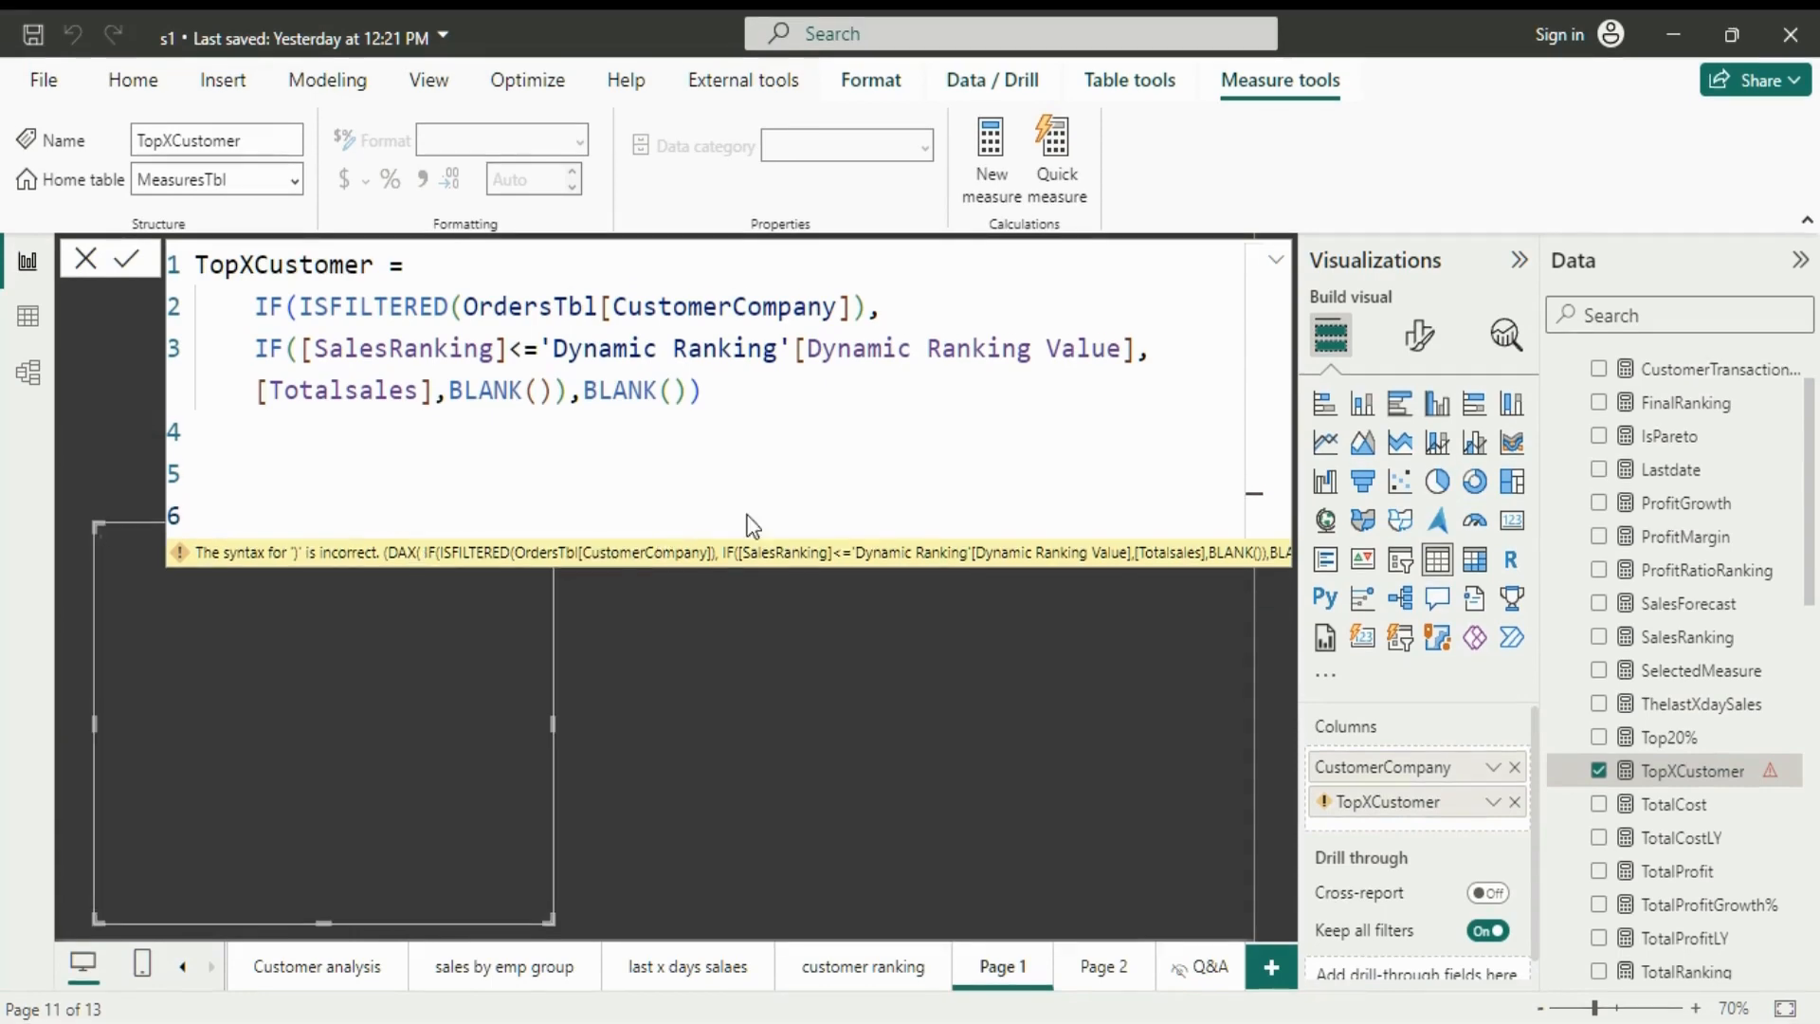
Collapse the formula editor, then move the customer table back up and enlarge it to fit more rows
click(1275, 259)
click(1275, 254)
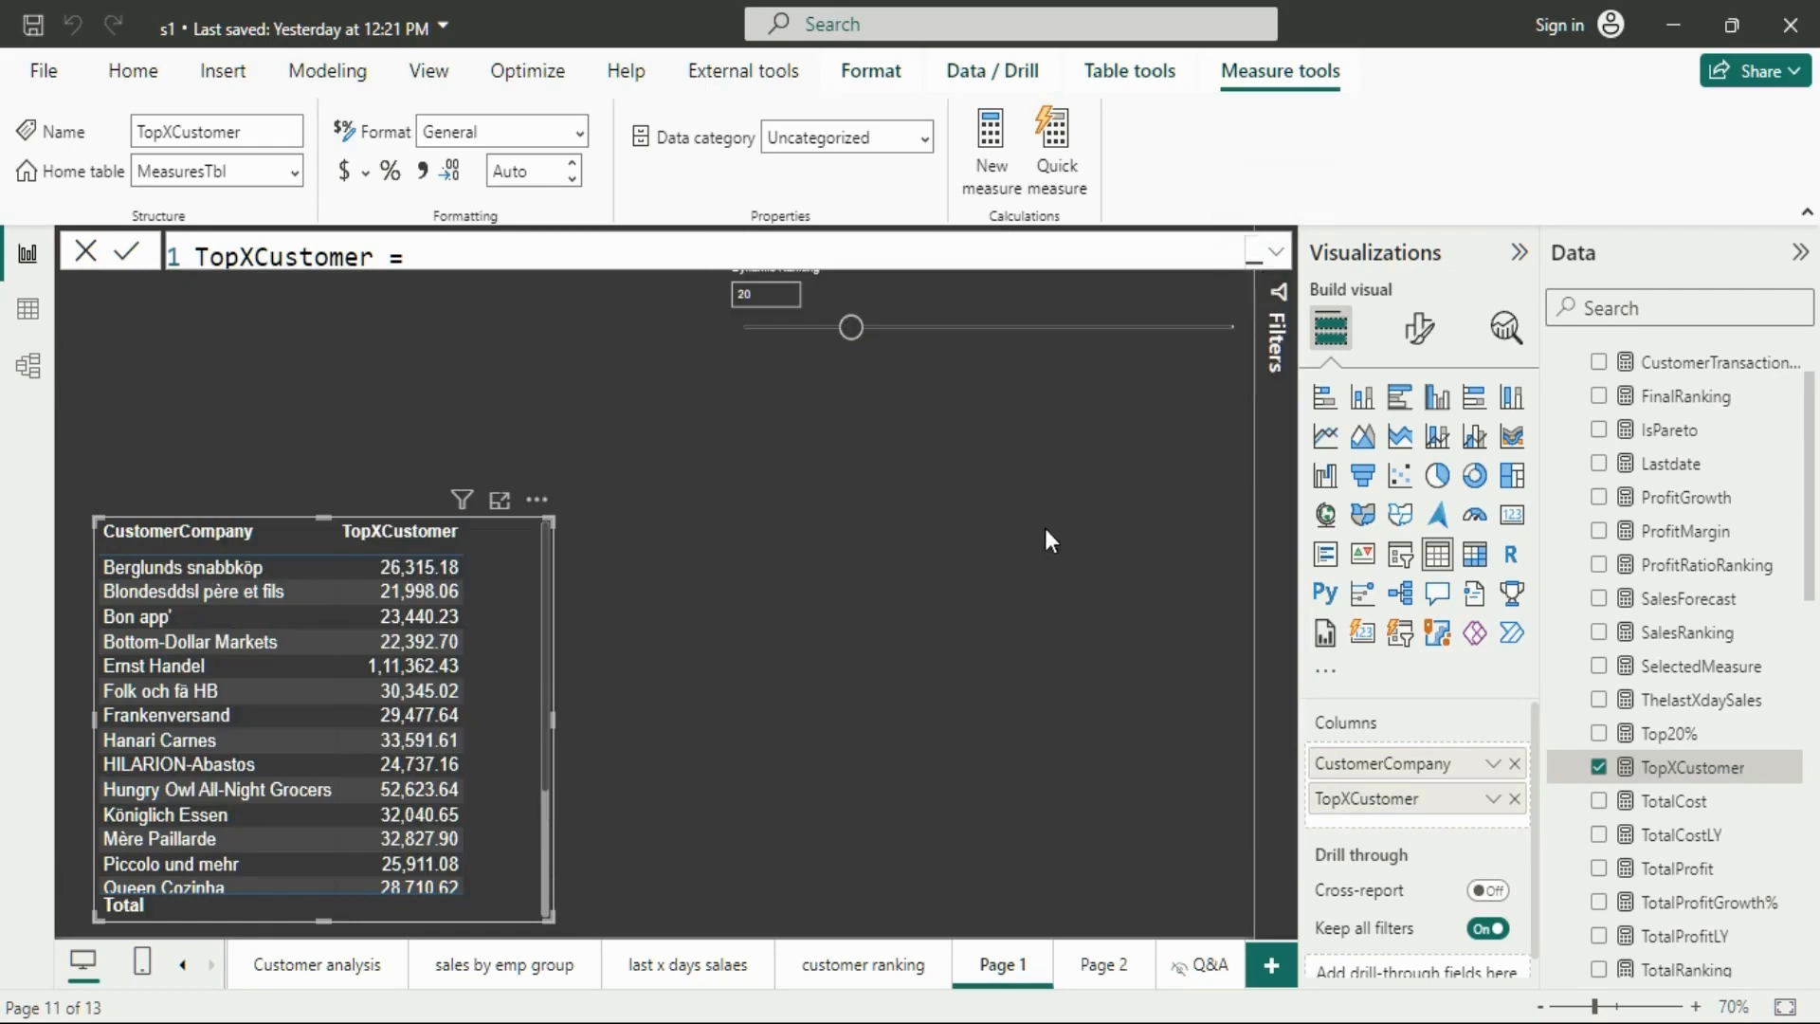
click(1045, 527)
click(521, 431)
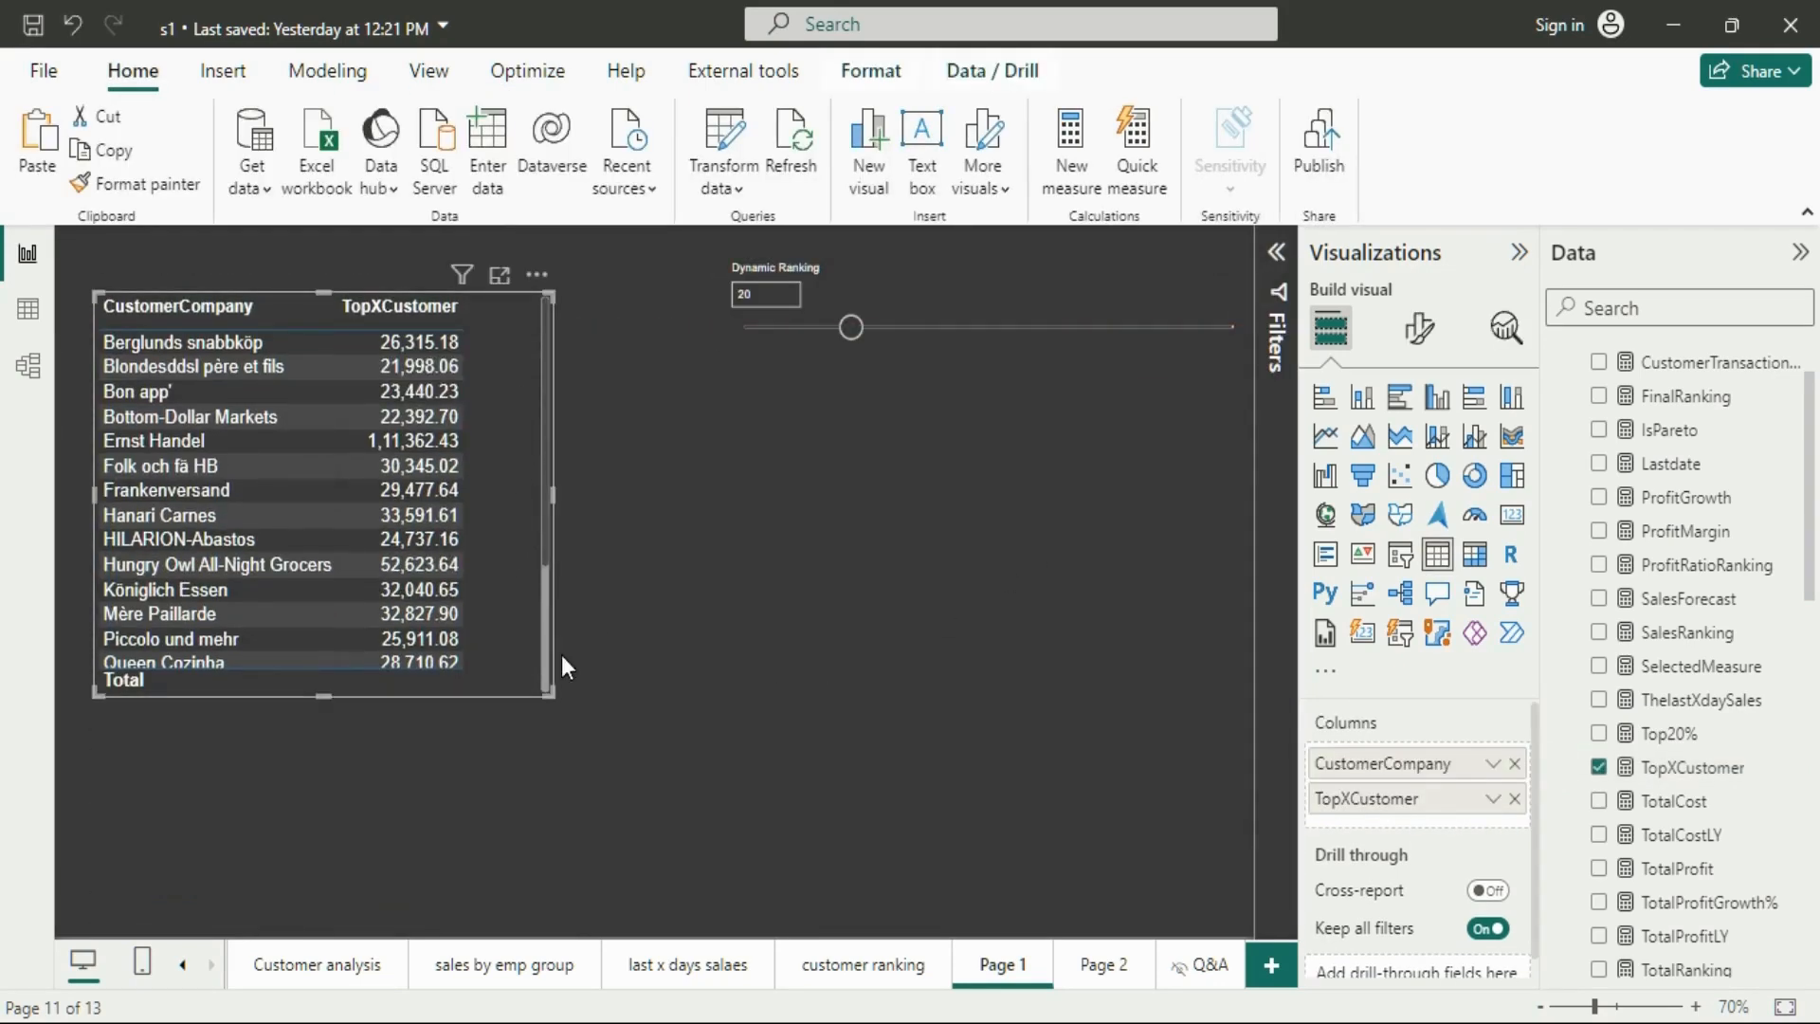
drag(554, 694, 574, 804)
scroll(419, 754, down, 1)
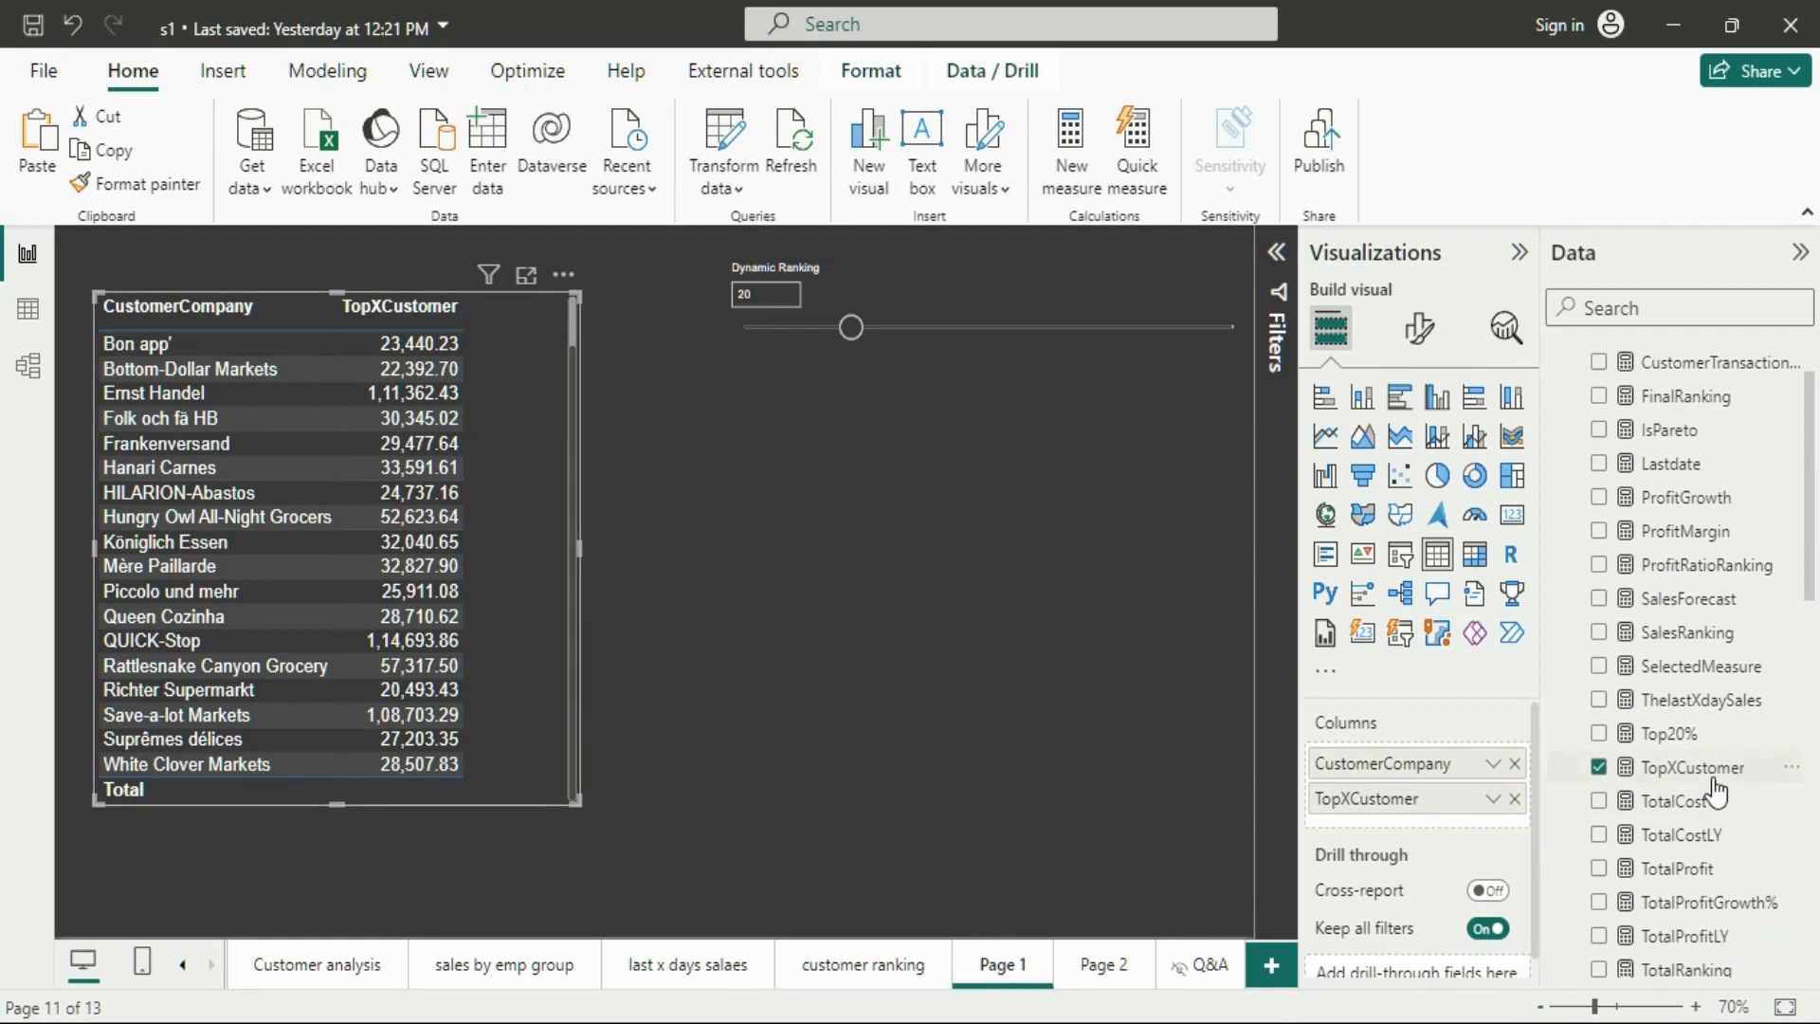
Replace ISFILTERED with HASONEFILTER in the TopXCustomer measure and commit the formula
click(1697, 768)
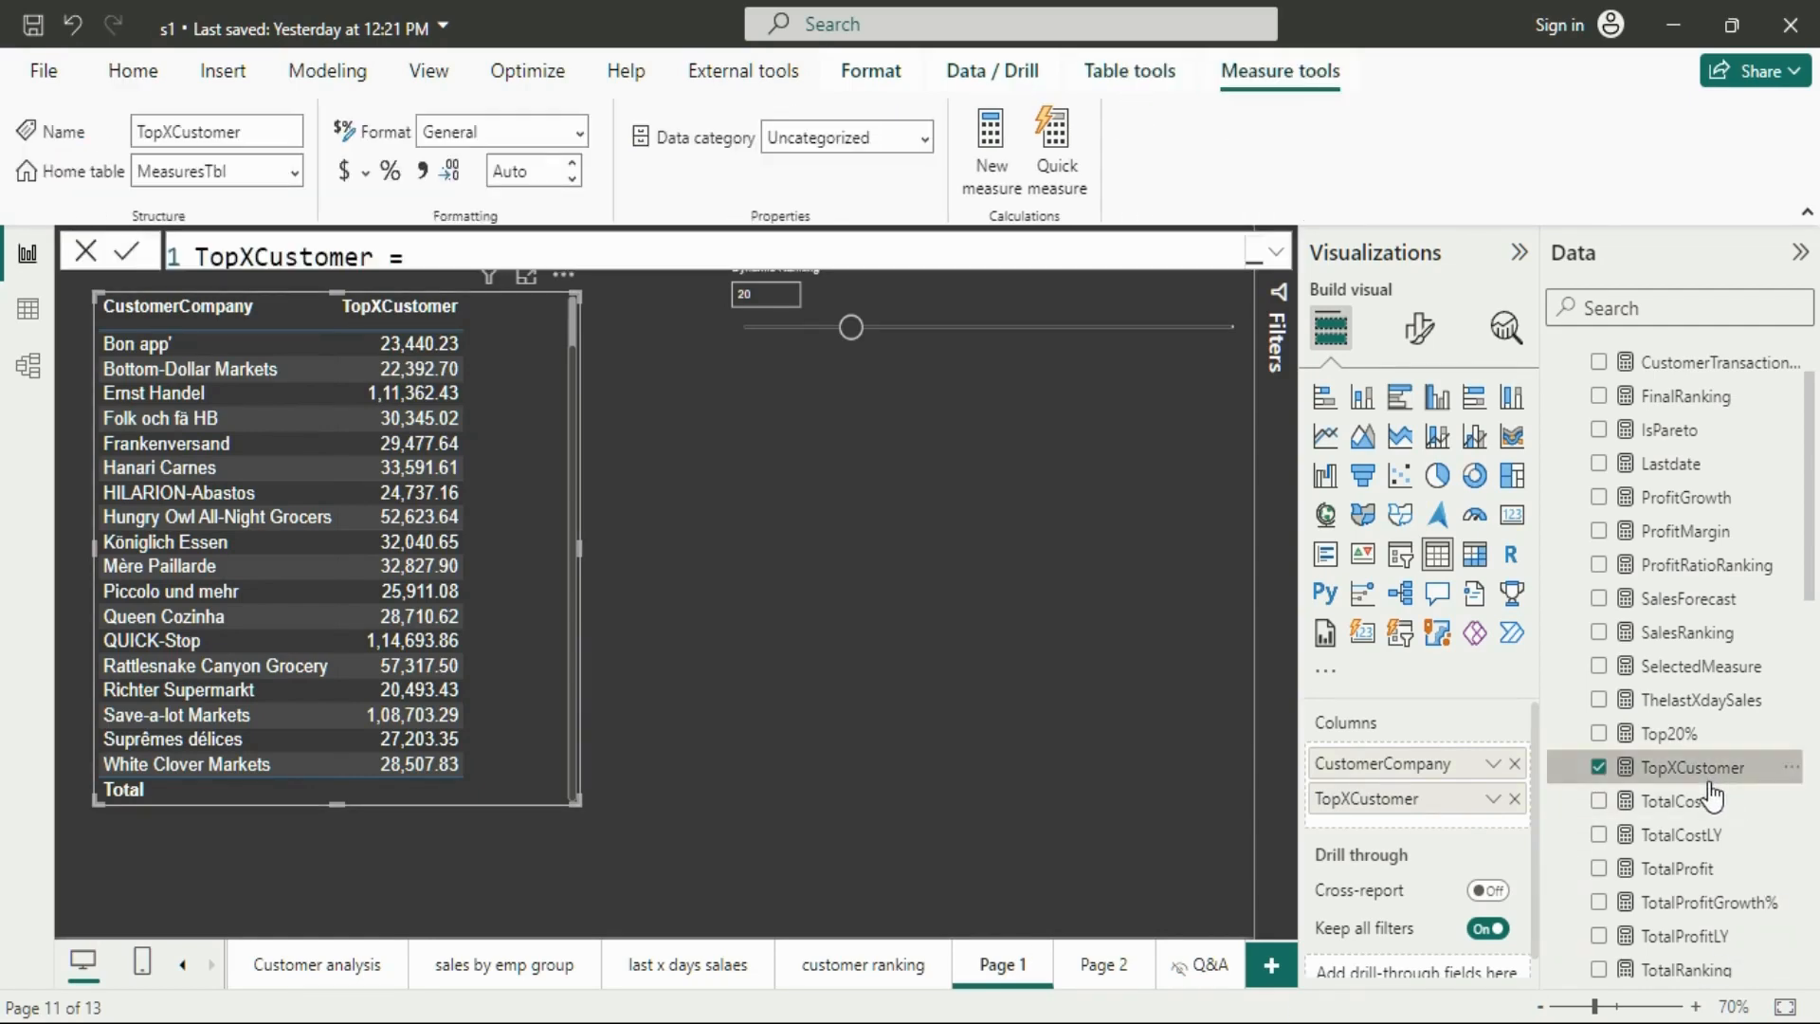
click(1273, 258)
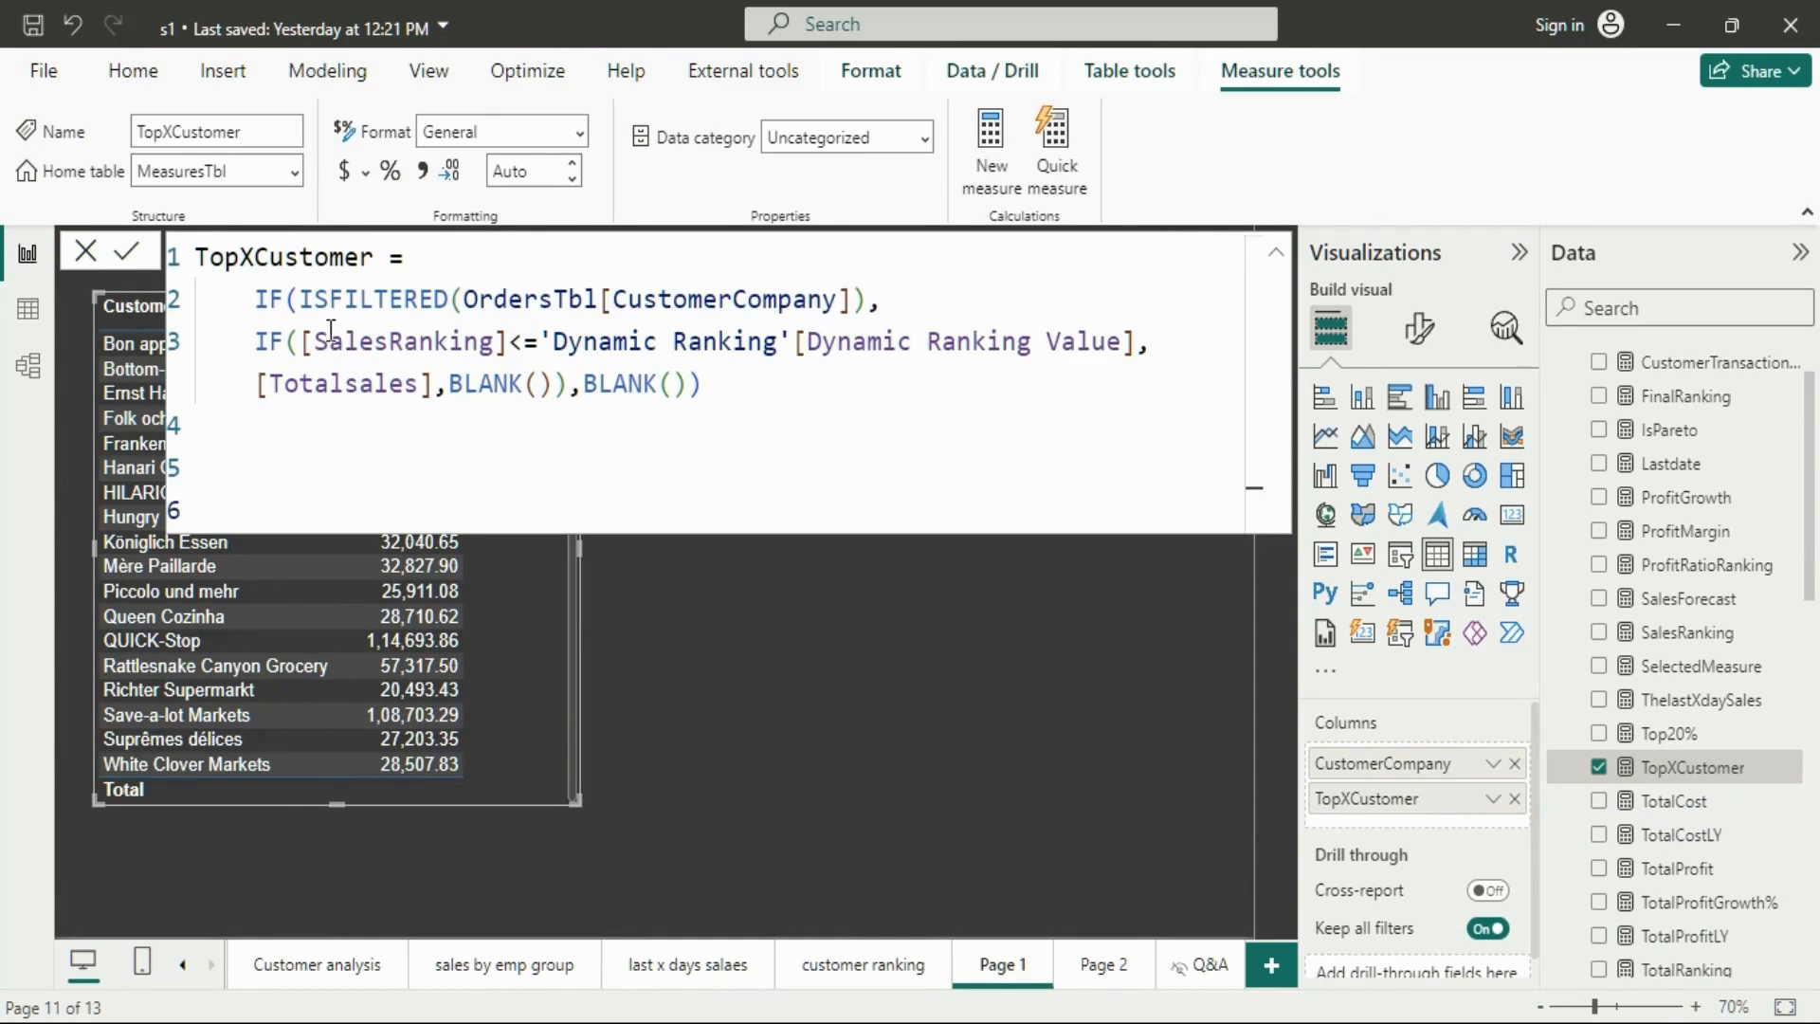
drag(305, 298, 446, 305)
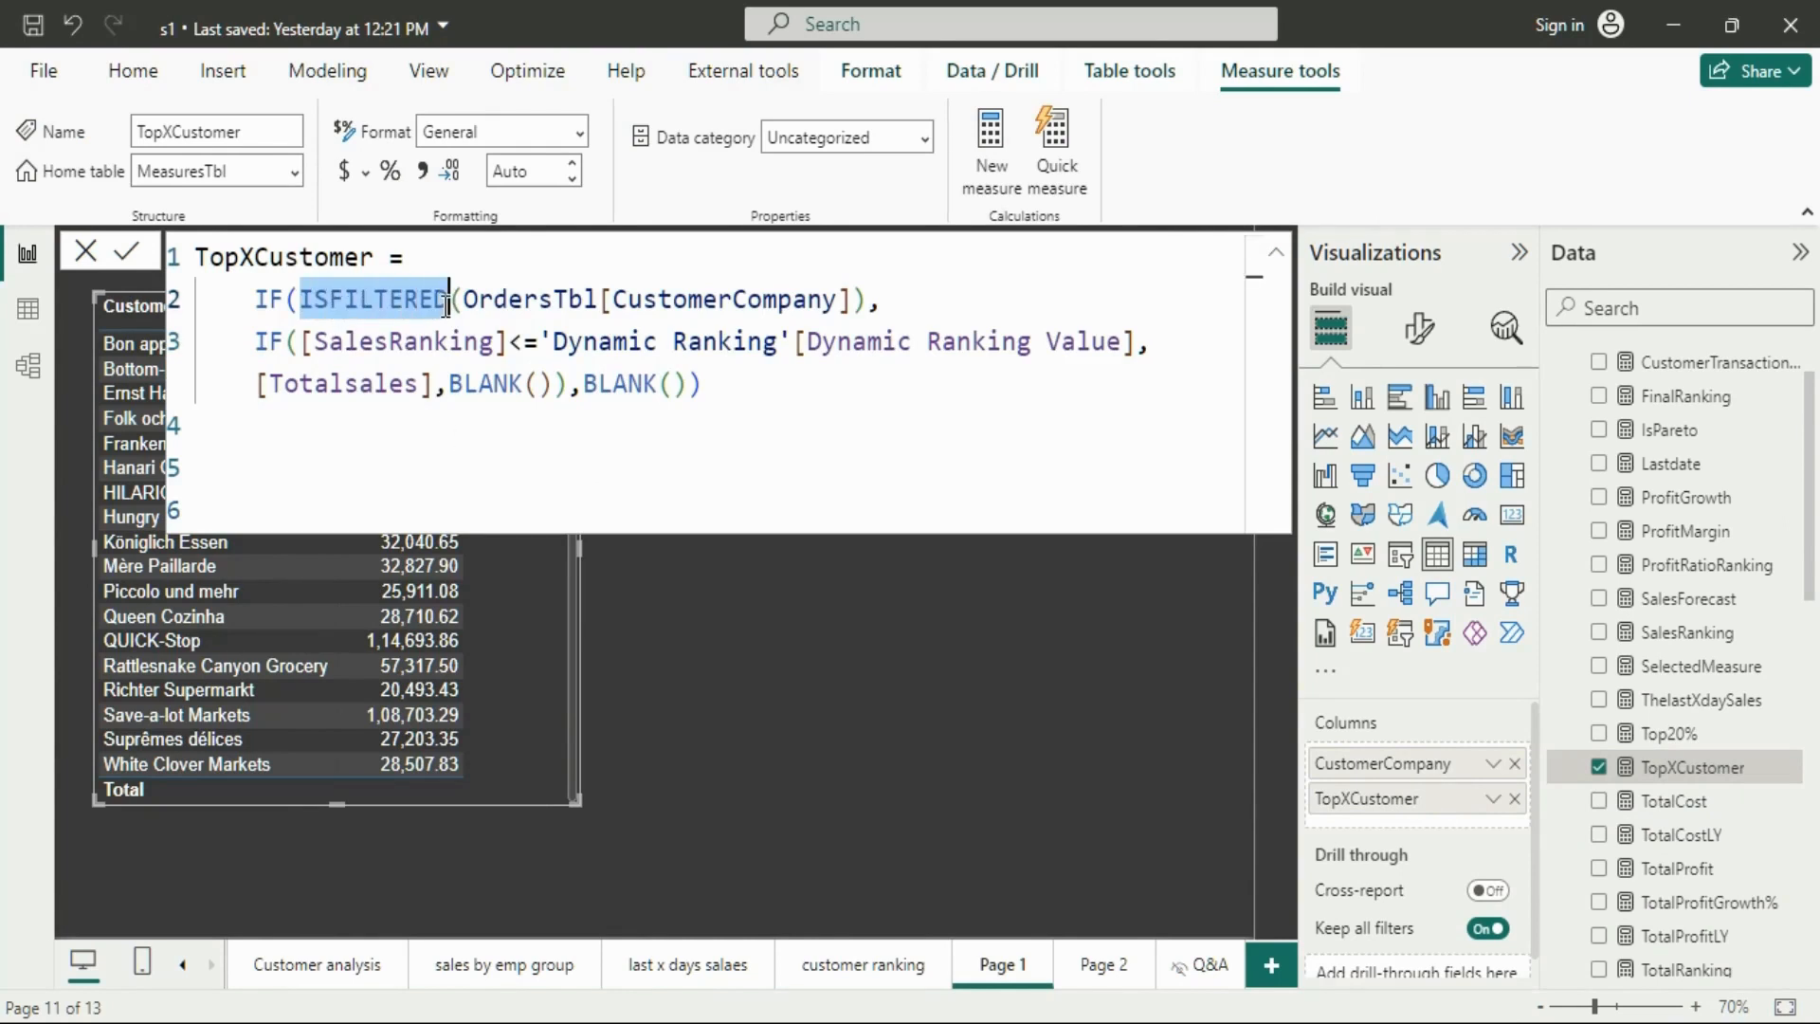
key(BackSpace)
text(HAS)
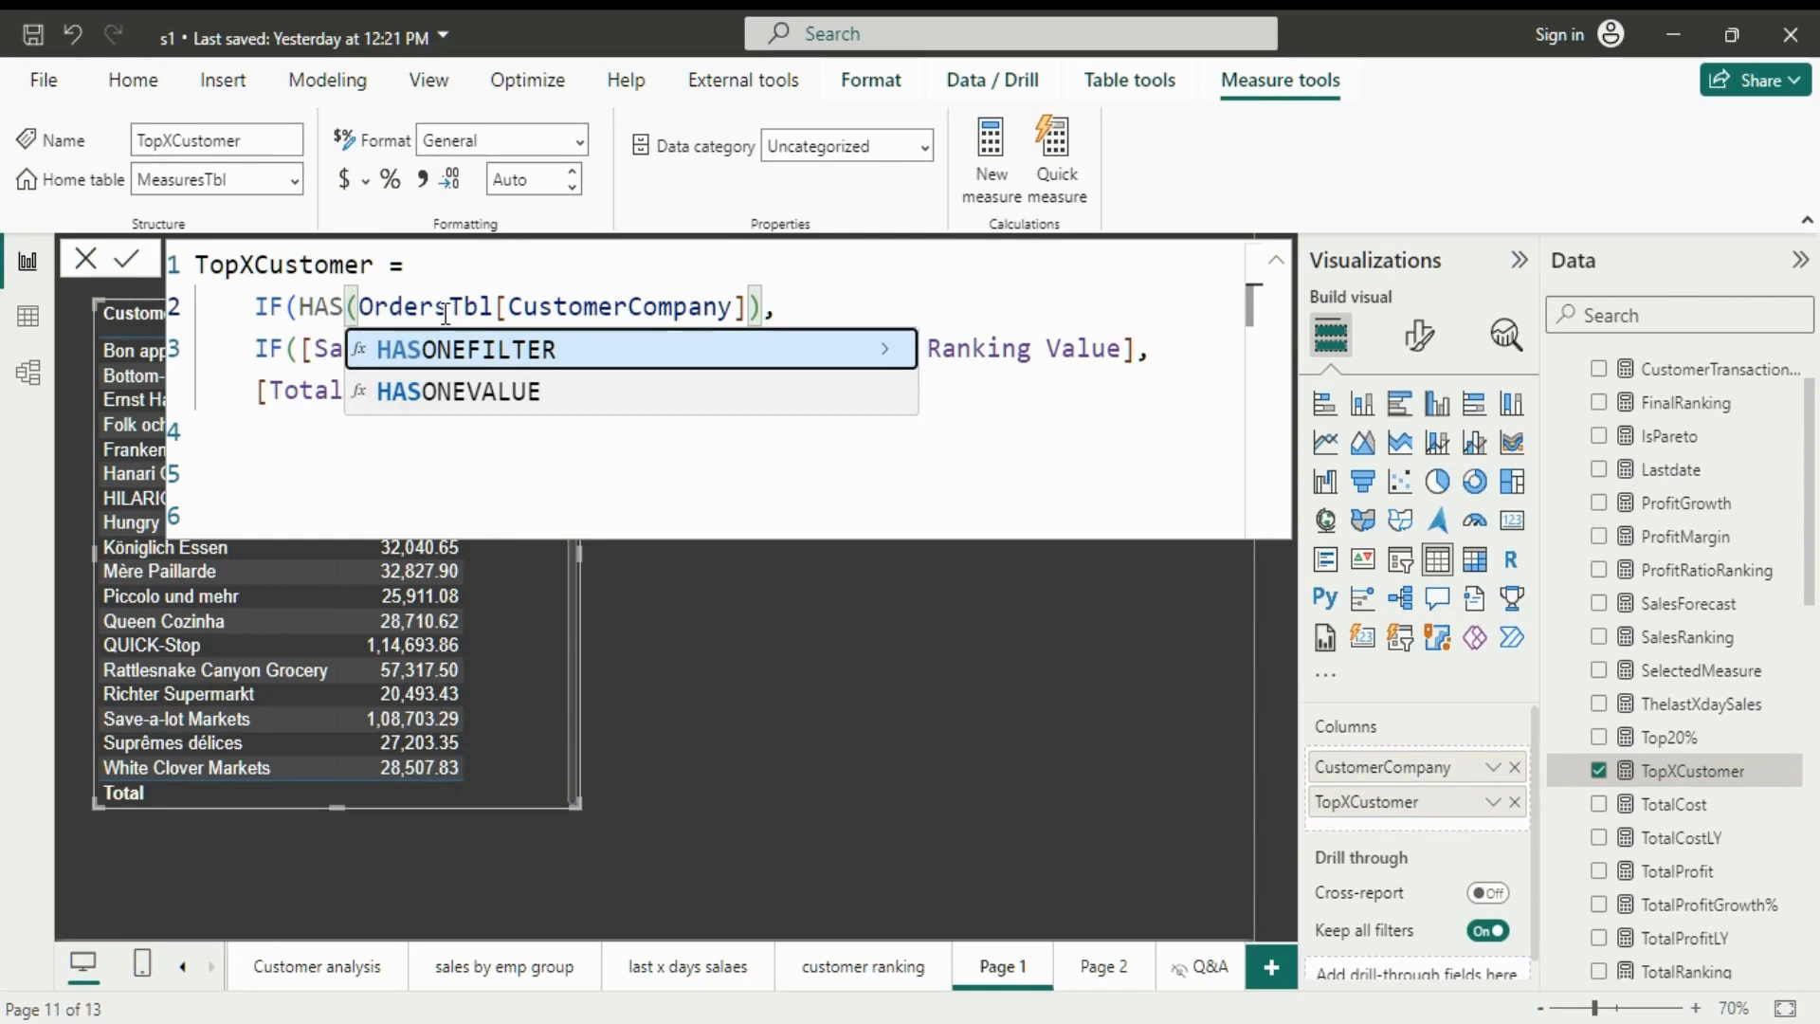
key(Tab)
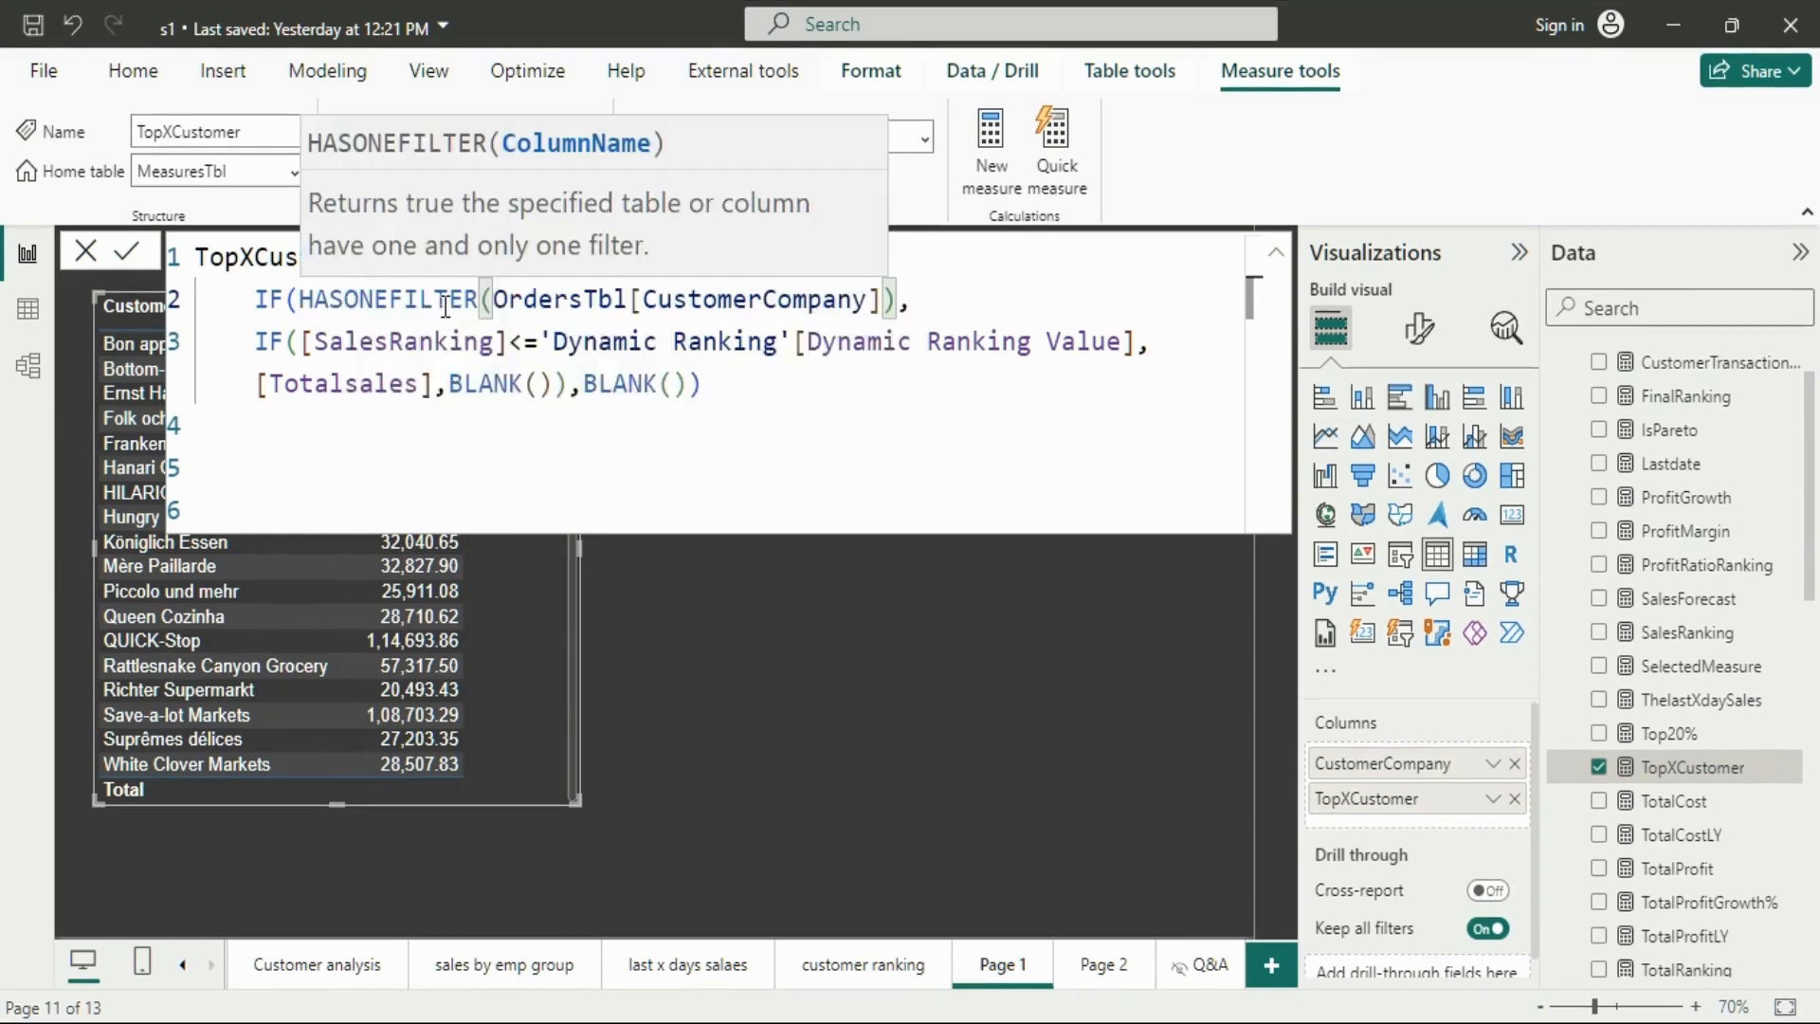
key(Return)
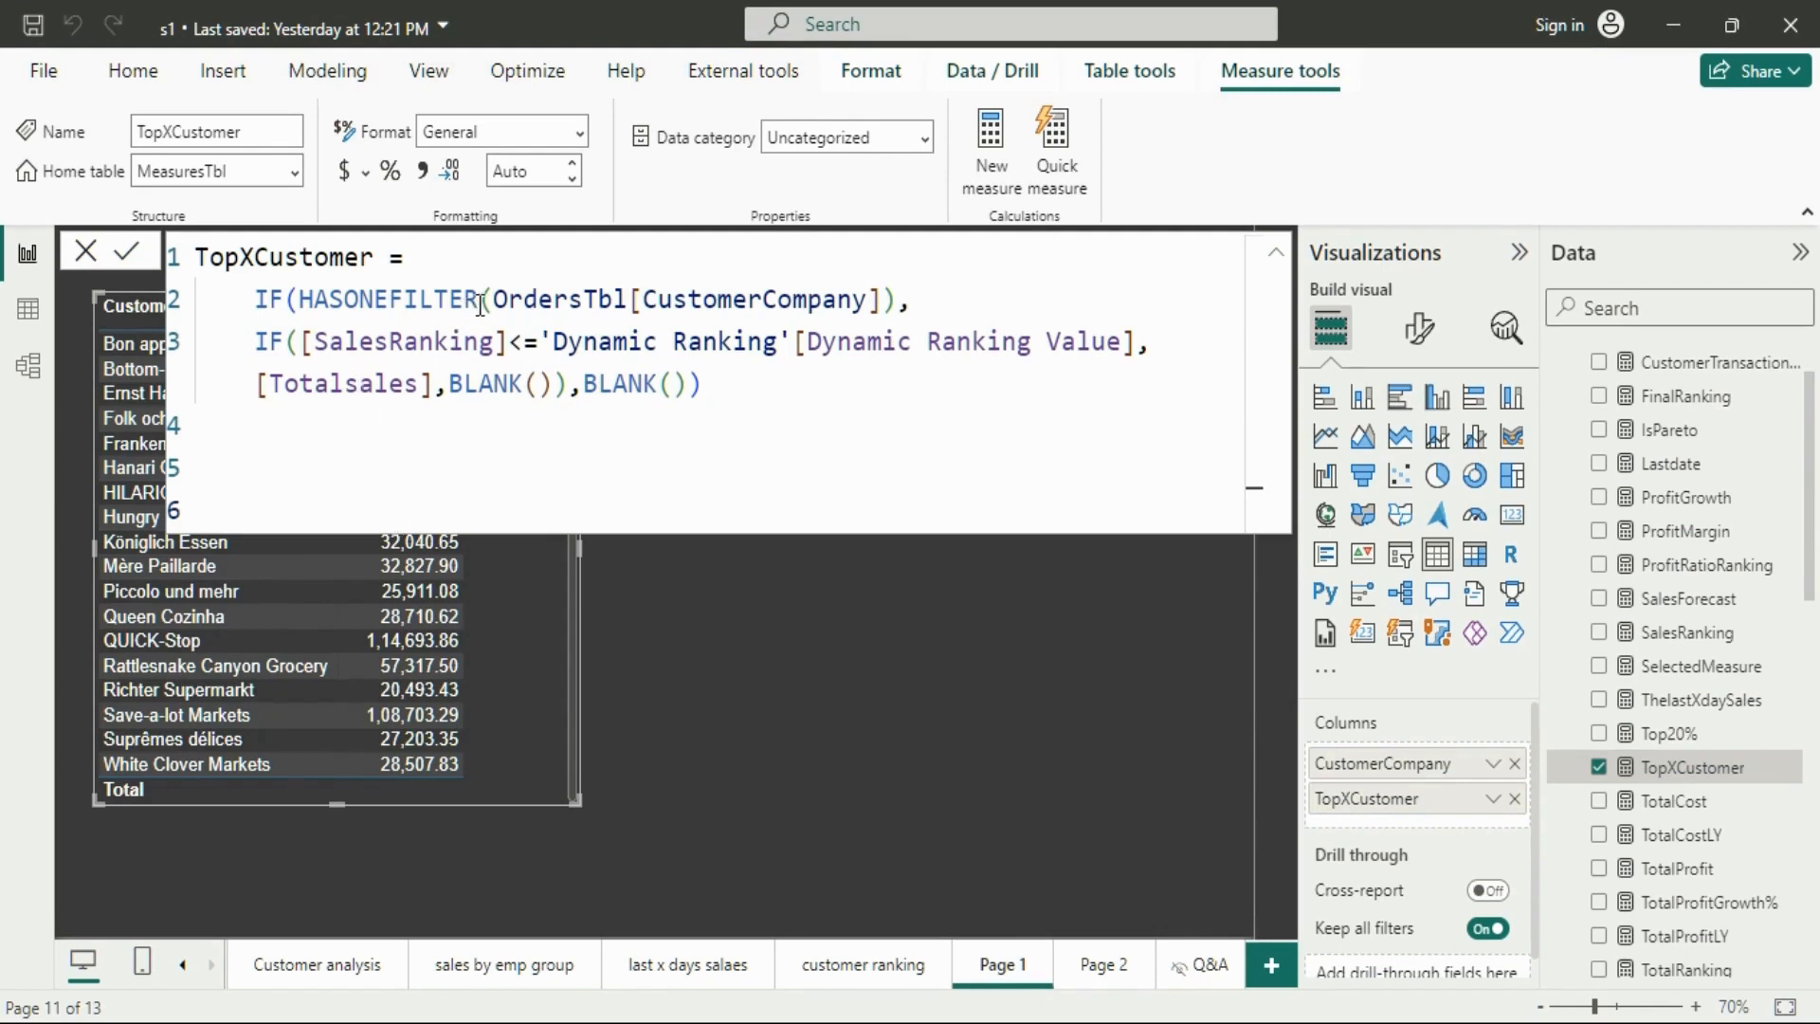
Replace HASONEFILTER with ISINSCOPE in the outer IF condition of the TopXCustomer measure
drag(480, 302, 319, 300)
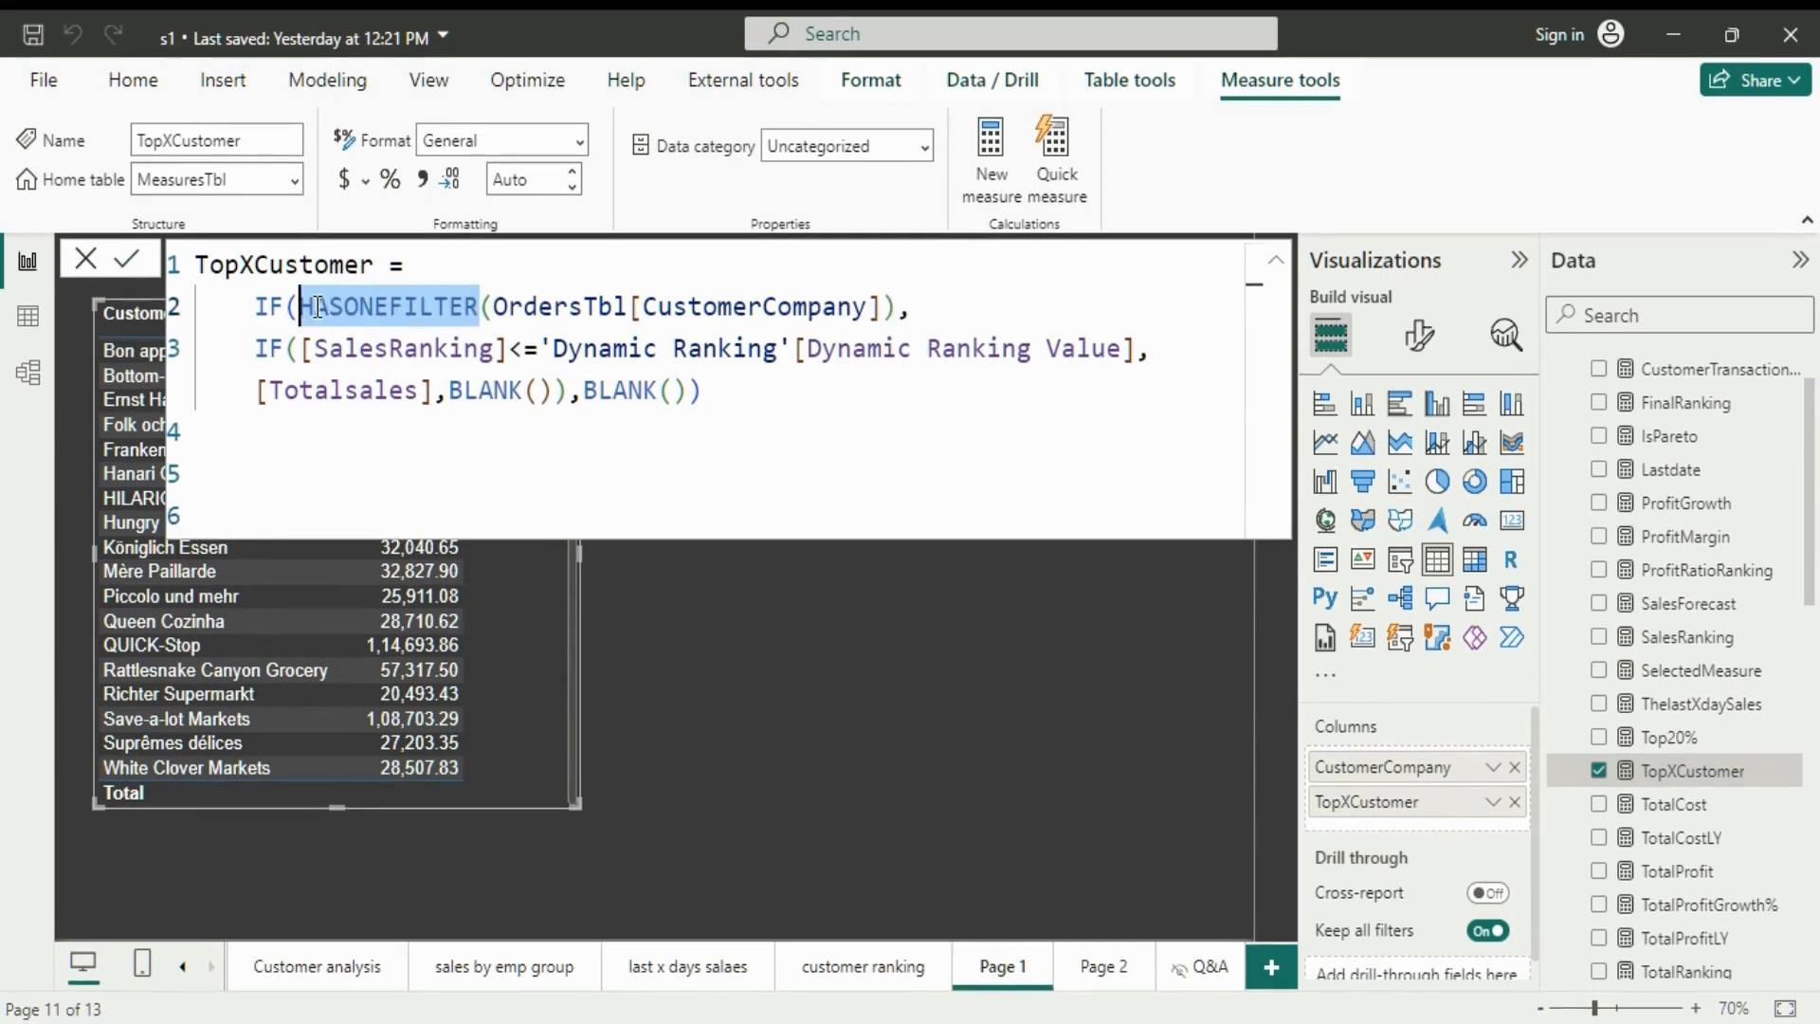
key(BackSpace)
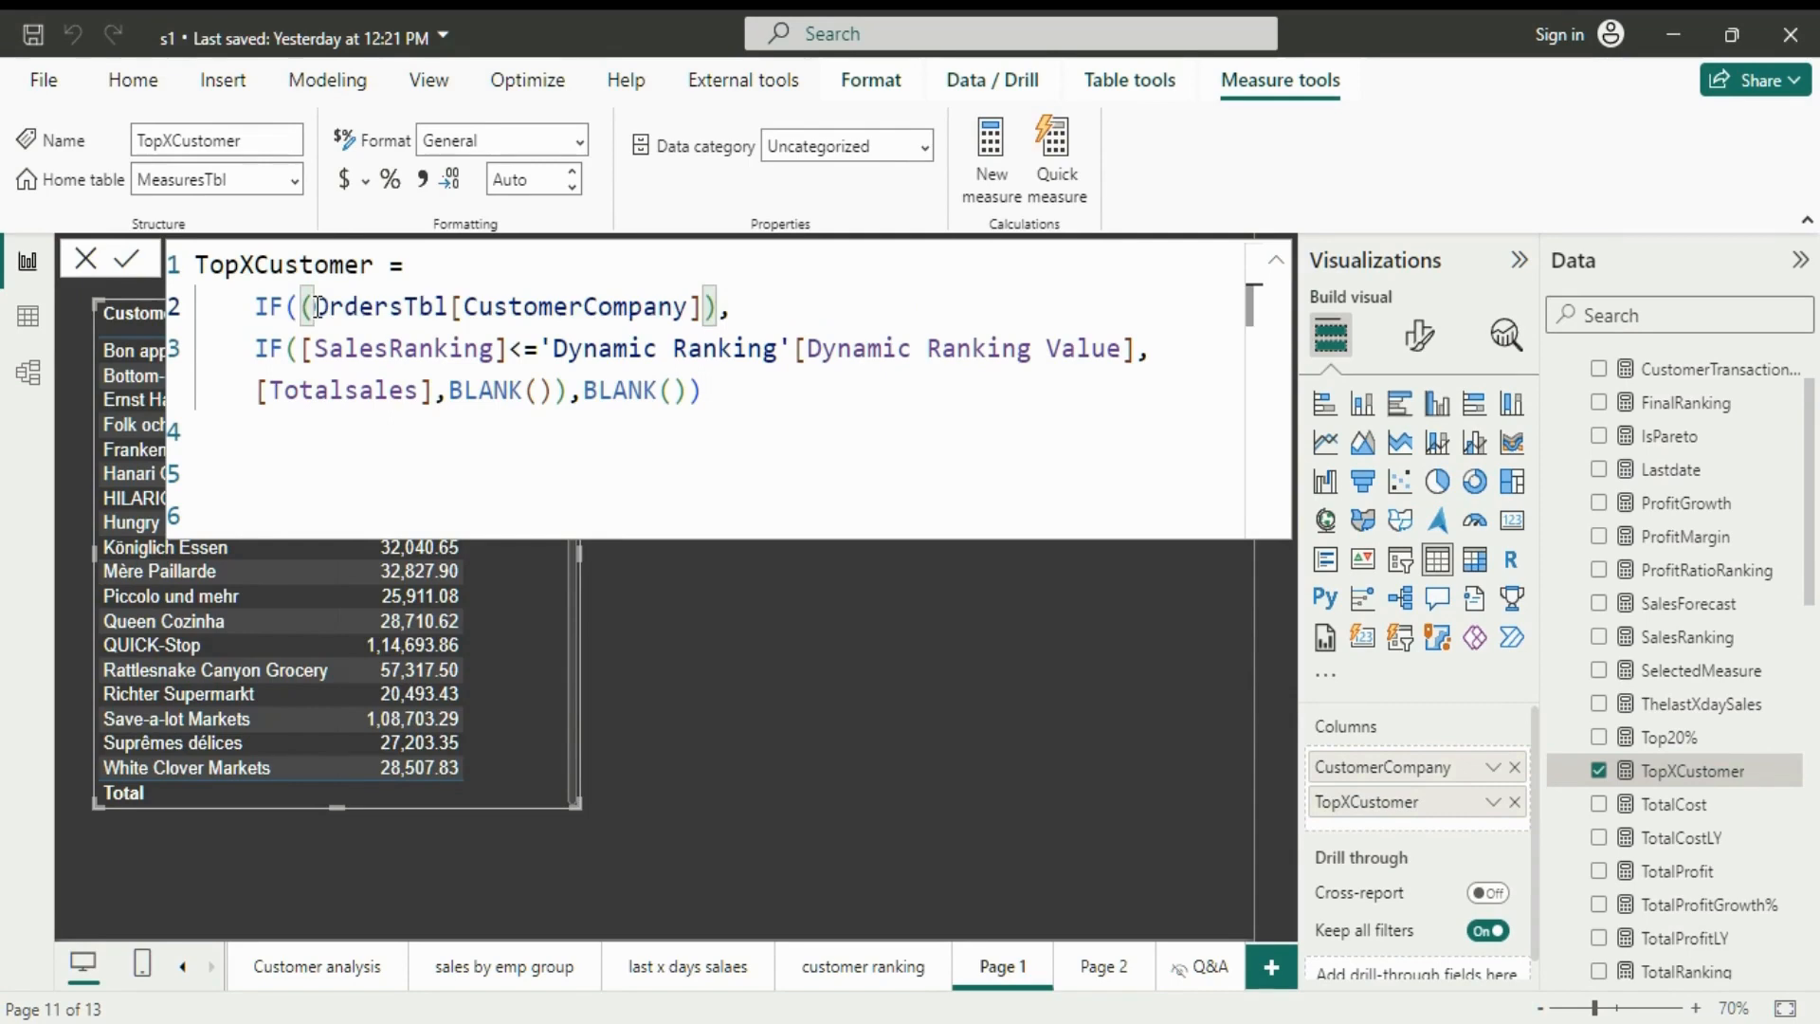
text(ISINSCOPE)
key(Tab)
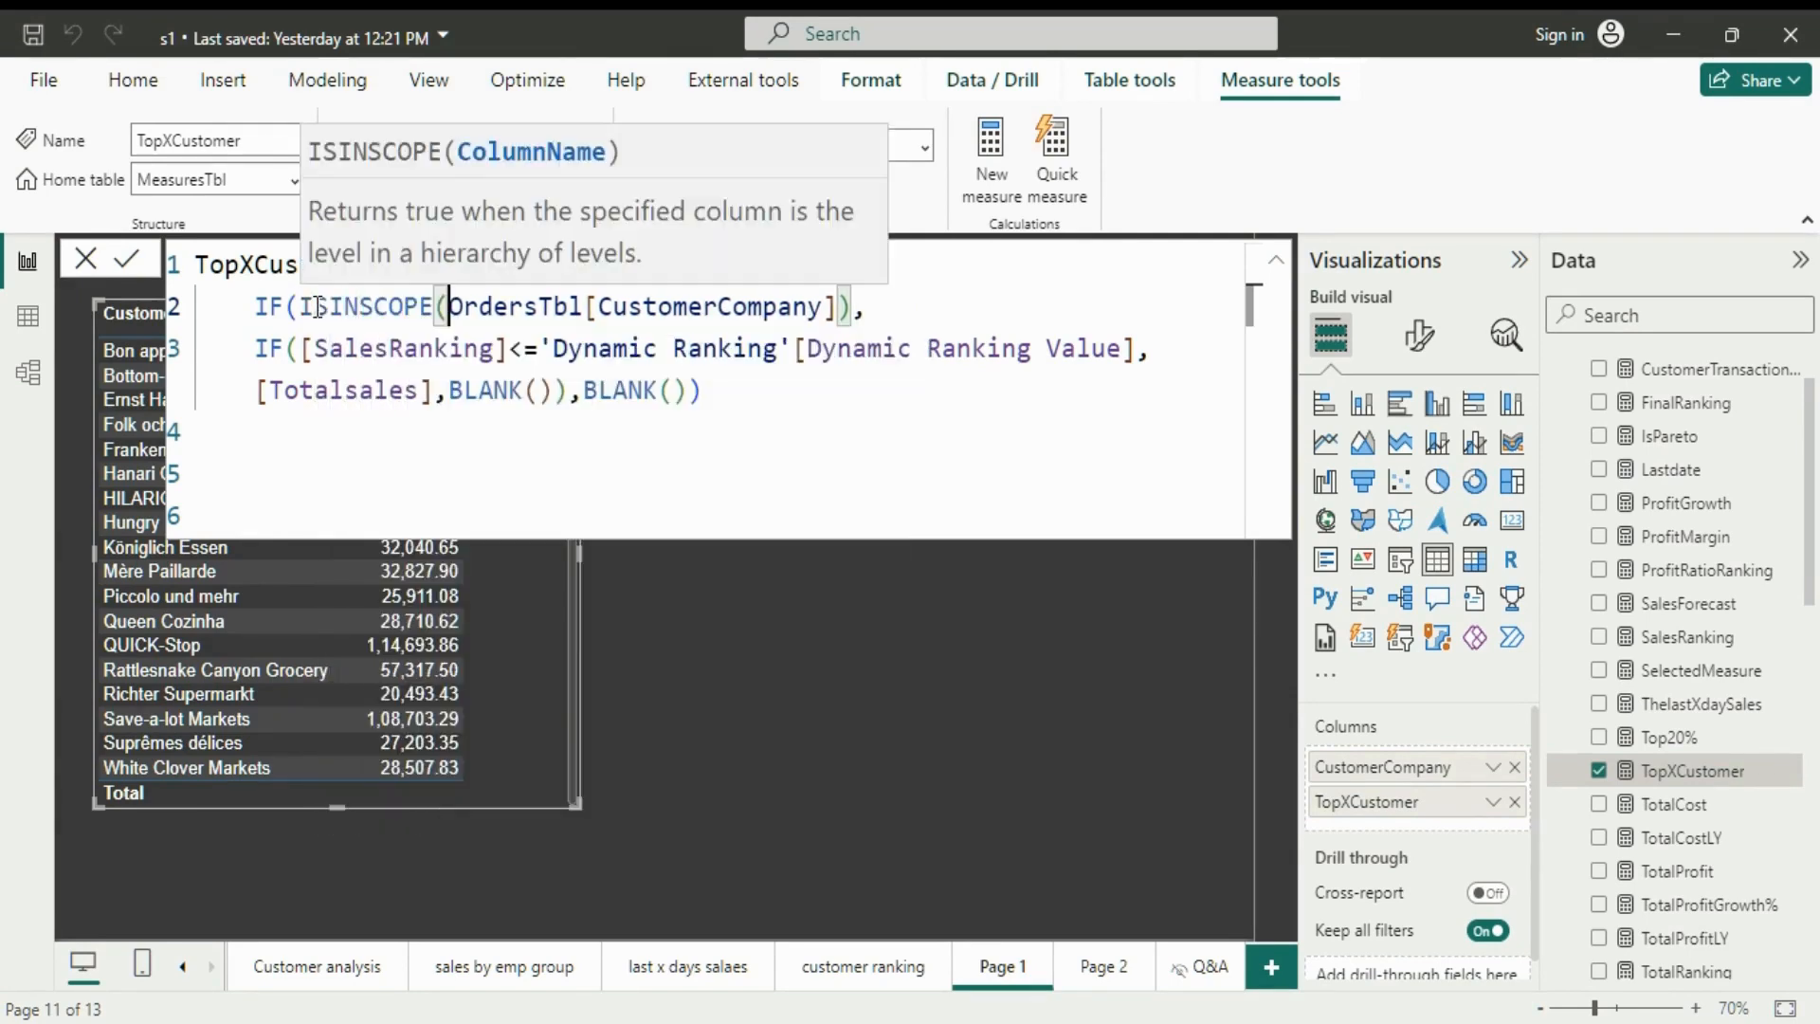
click(318, 306)
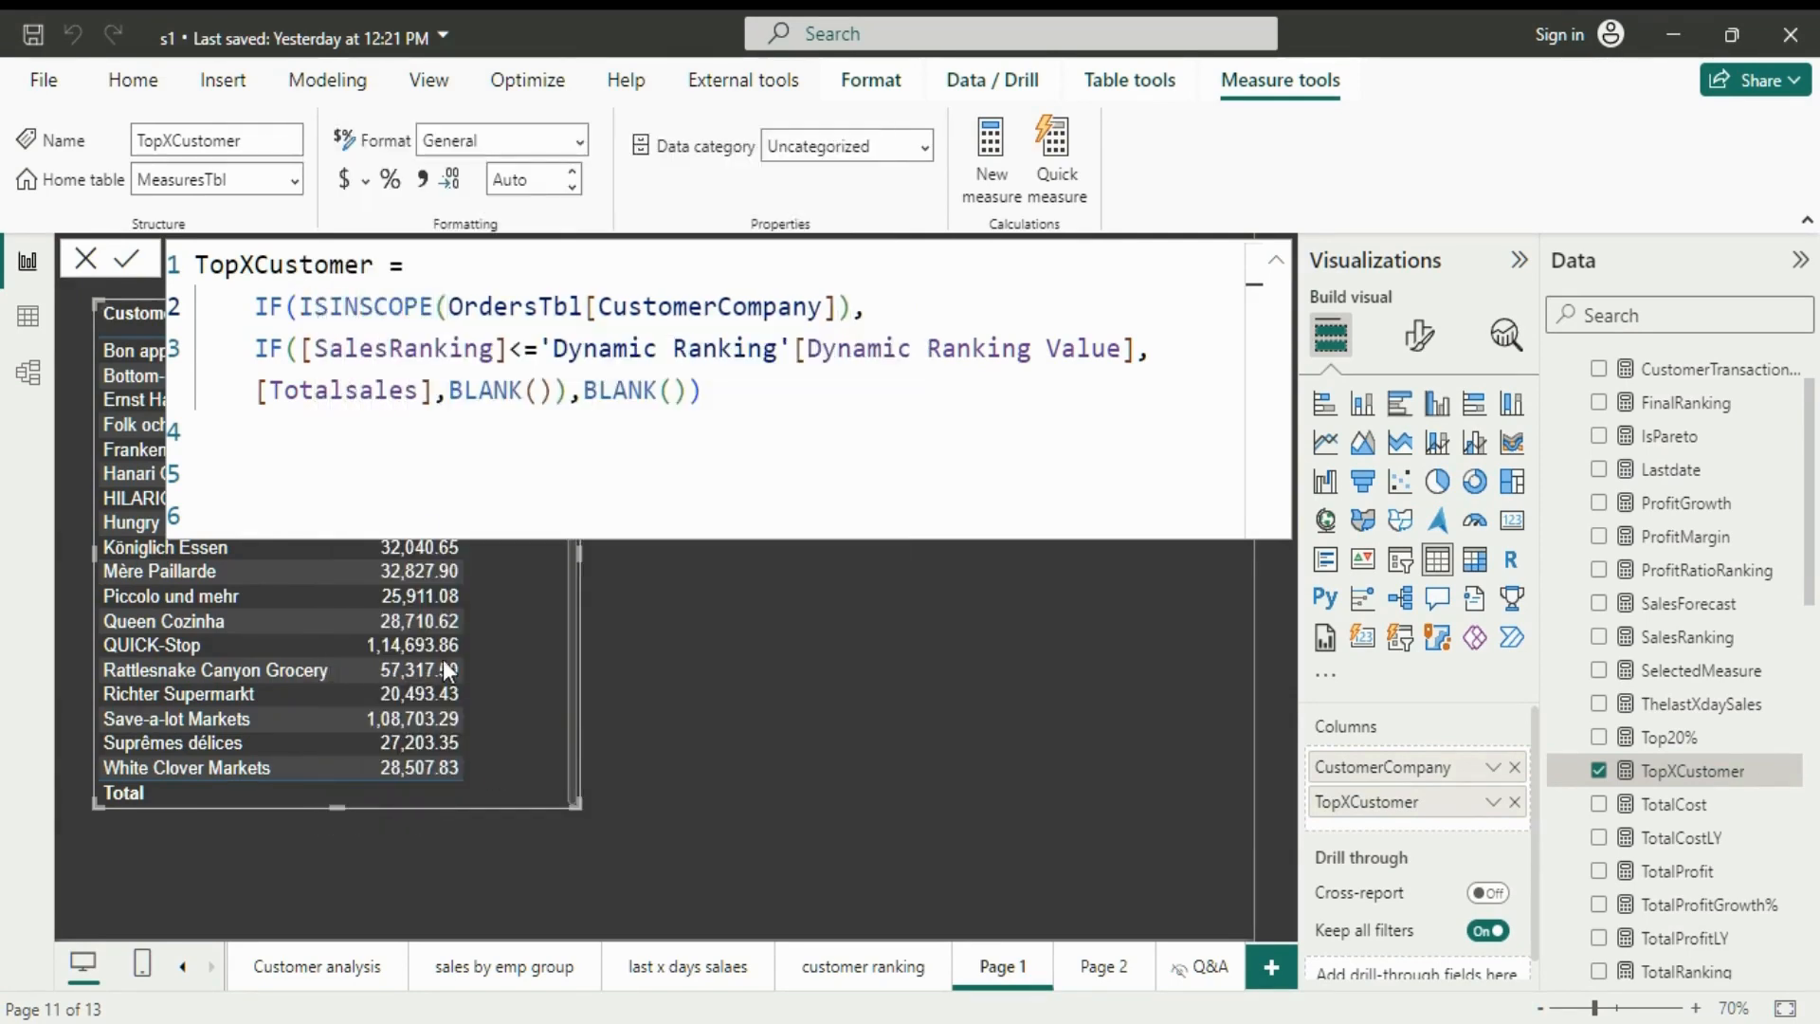
drag(434, 313, 307, 303)
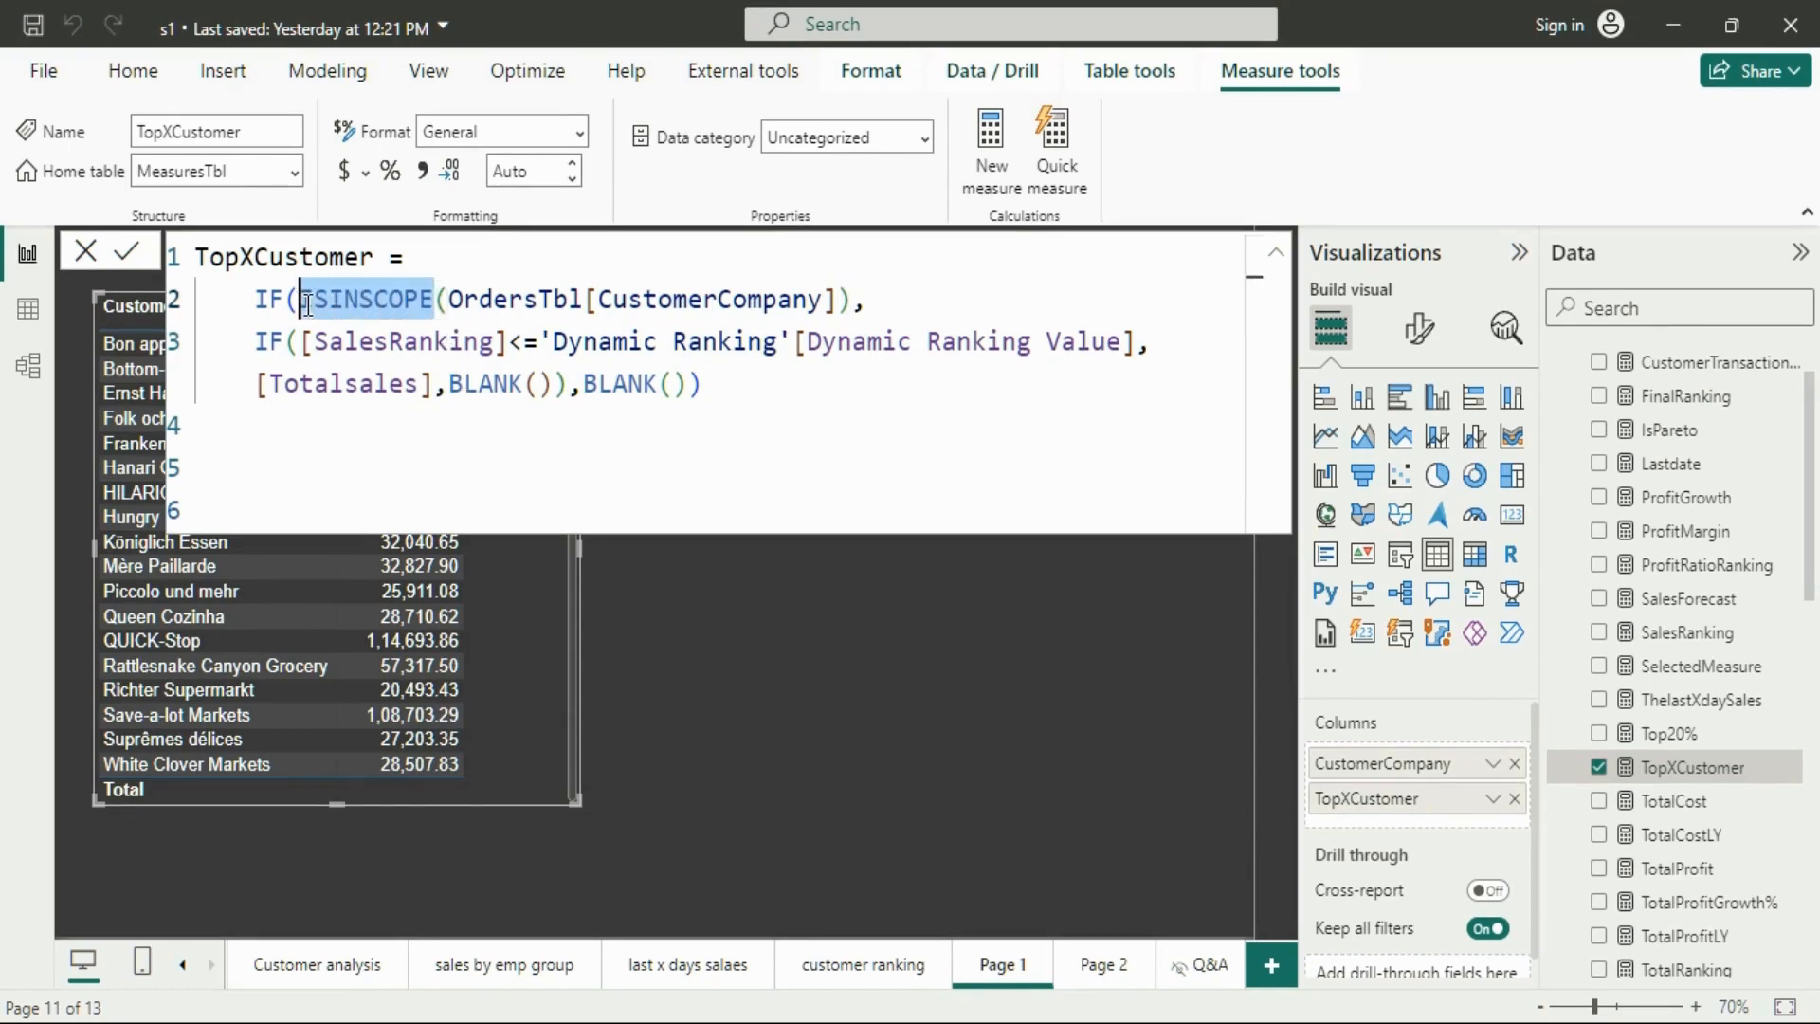
click(460, 422)
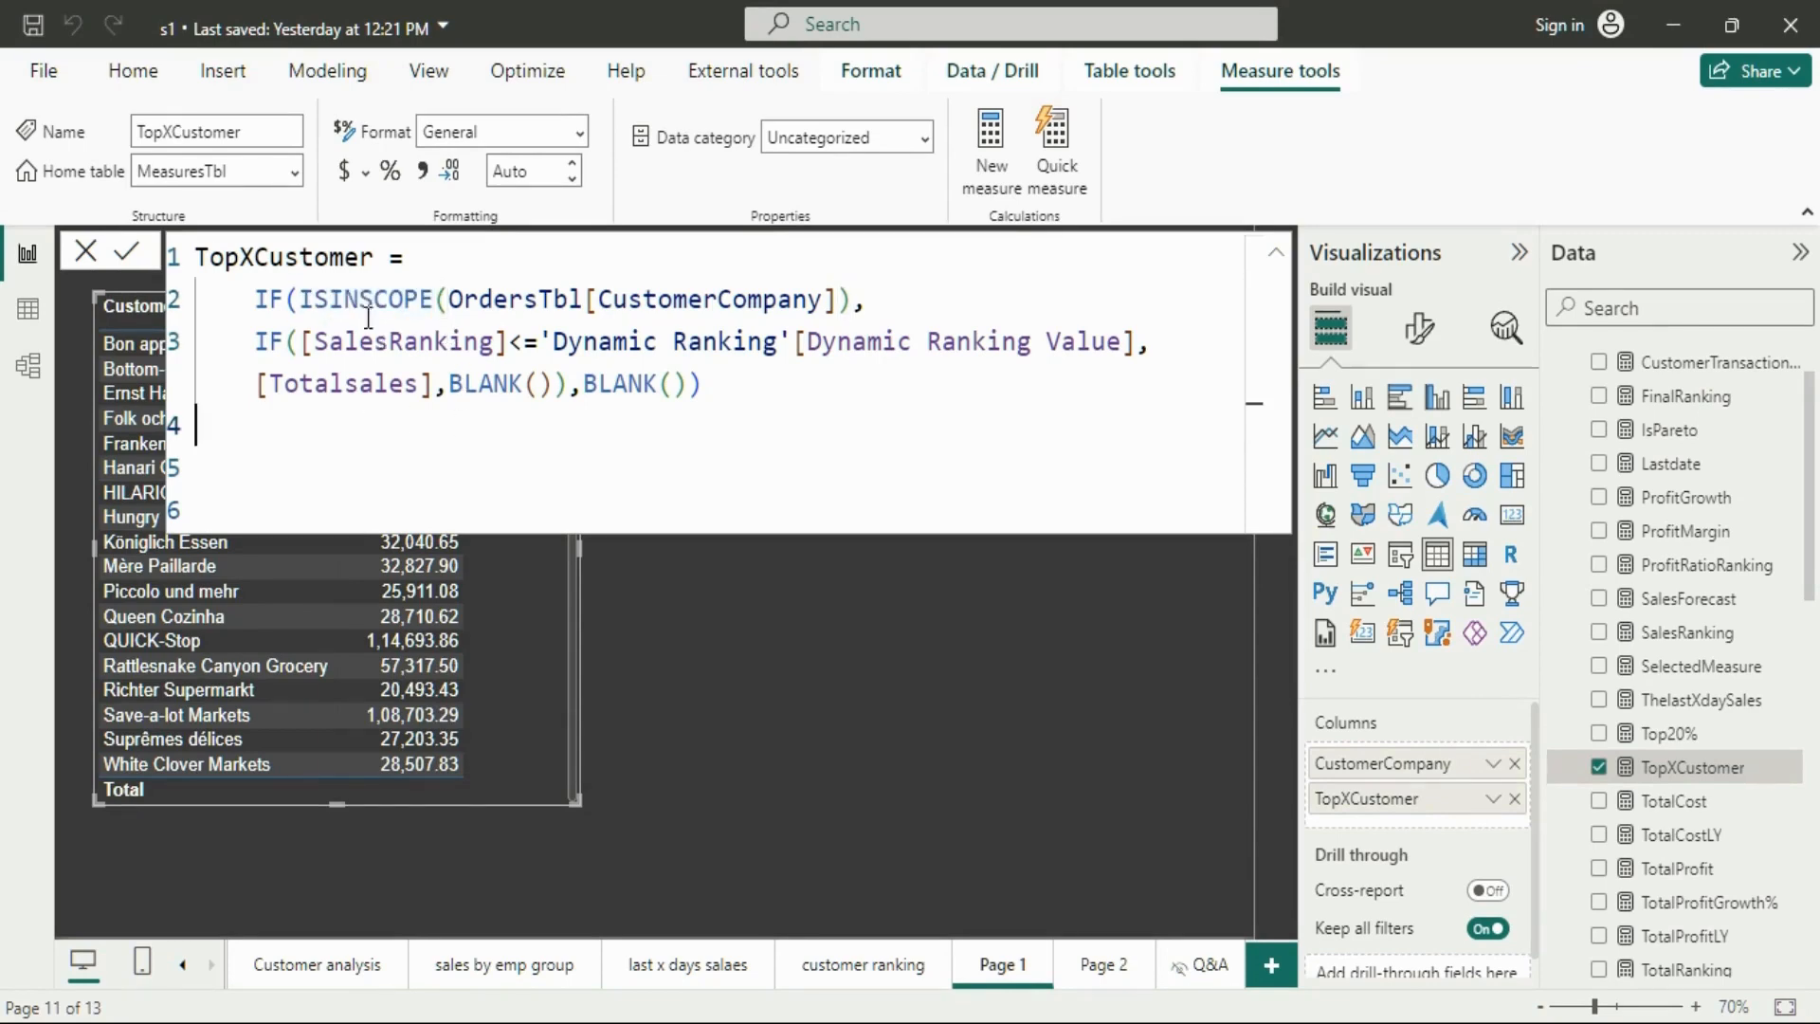
Replace the outer IF's BLANK() false result with a CALCULATE function in the TopXCustomer measure
click(694, 389)
key(BackSpace)
key(BackSpace)
key(BackSpace)
key(BackSpace)
key(BackSpace)
key(BackSpace)
key(BackSpace)
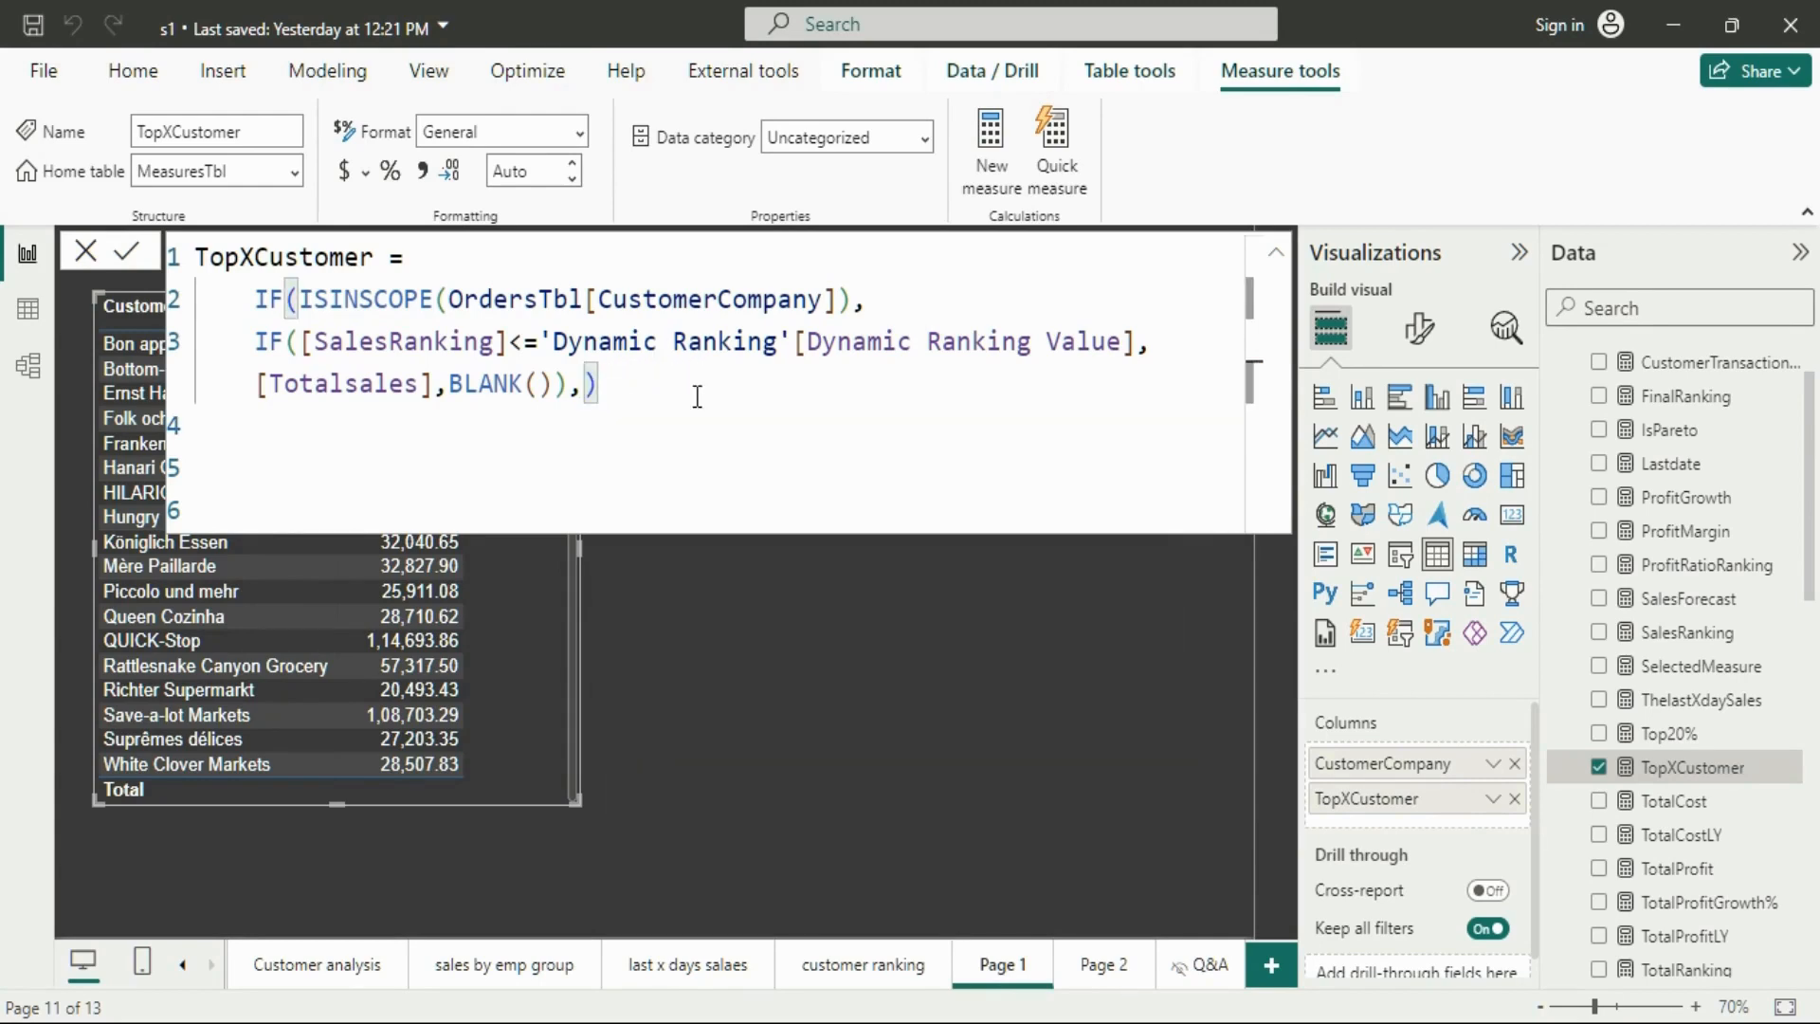
text(CAL)
key(Tab)
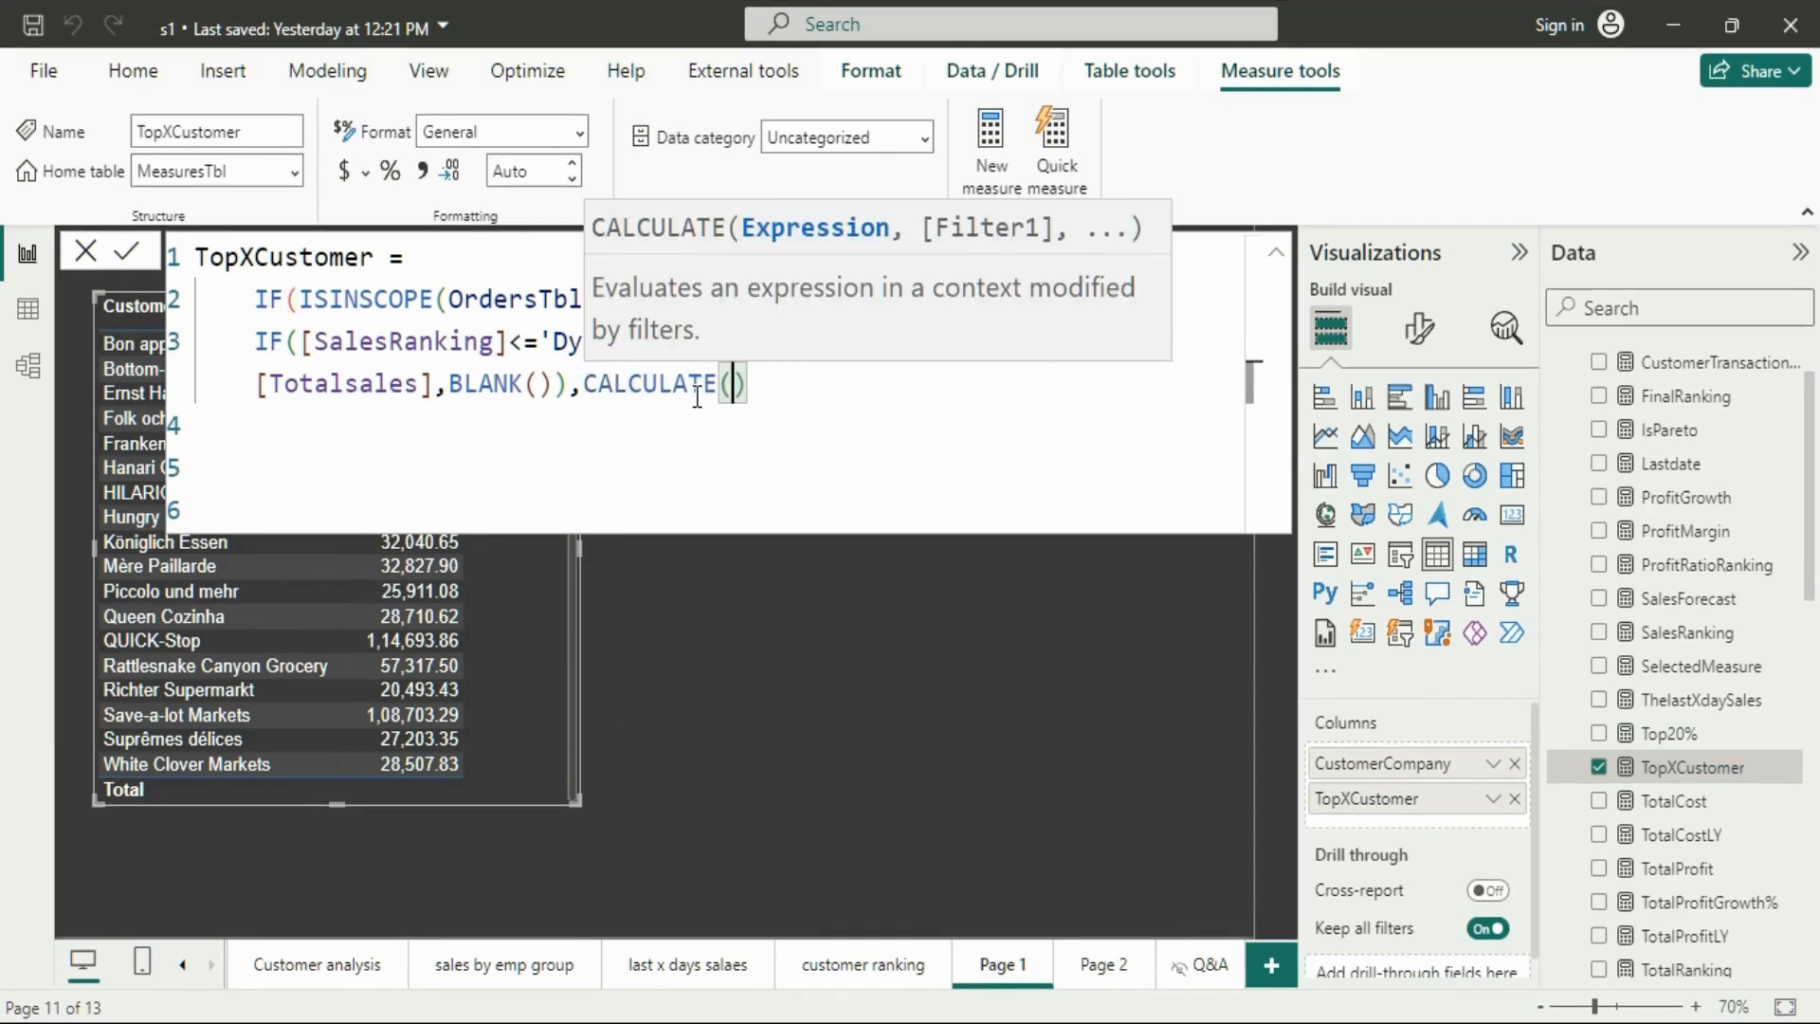
Enter the [Totalsales] measure as CALCULATE's expression, followed by a comma for the filter argument
text(TO)
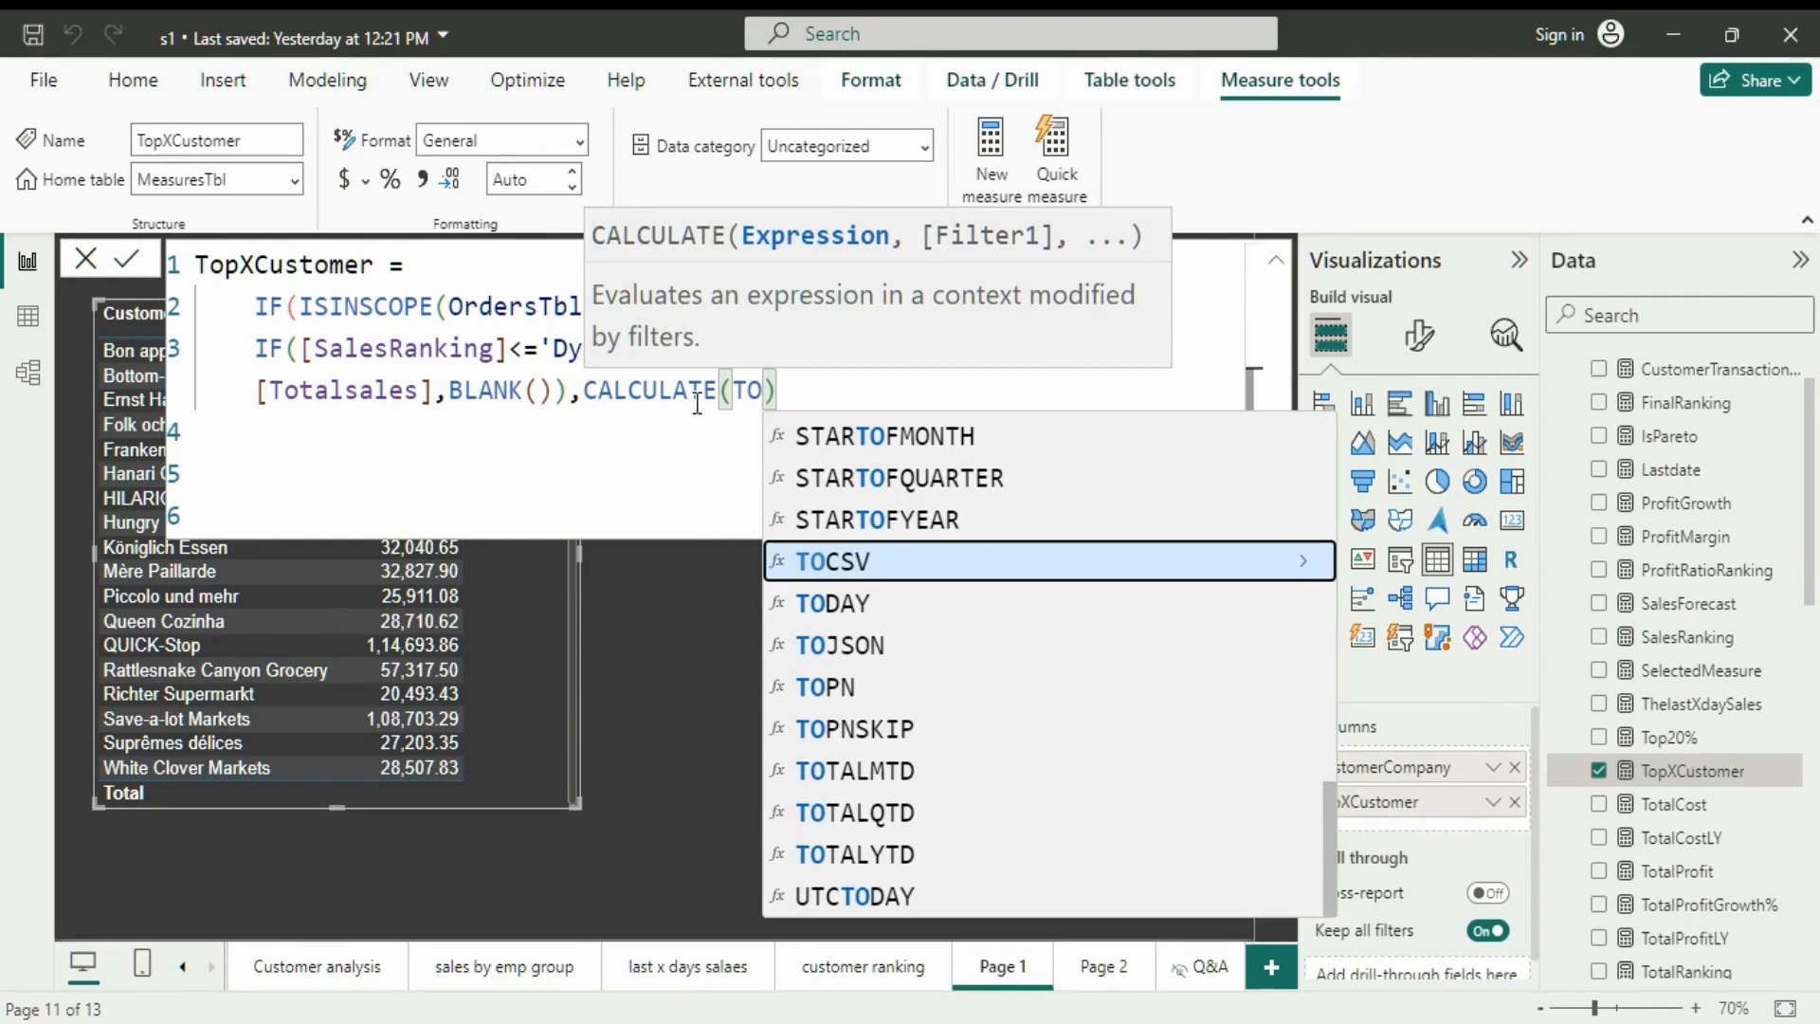
text(TO)
key(BackSpace)
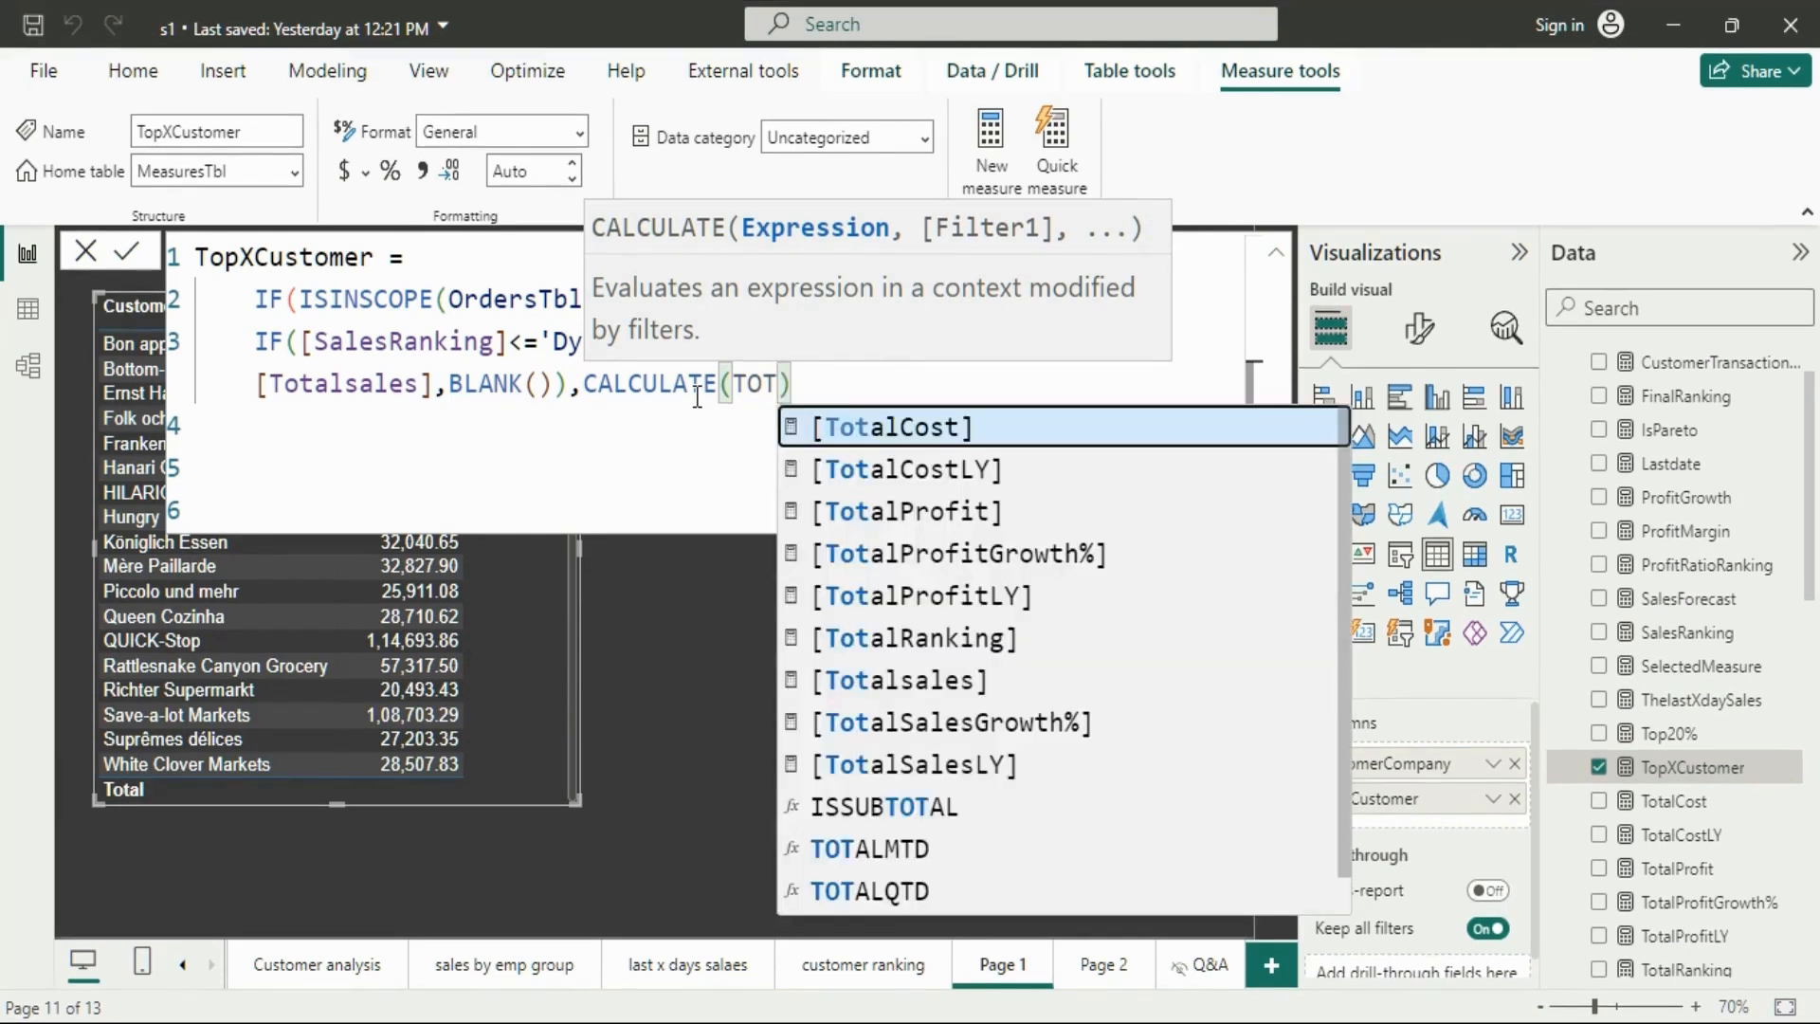
key(Down)
key(Down)
key(Down)
key(Down)
key(Down)
key(Down)
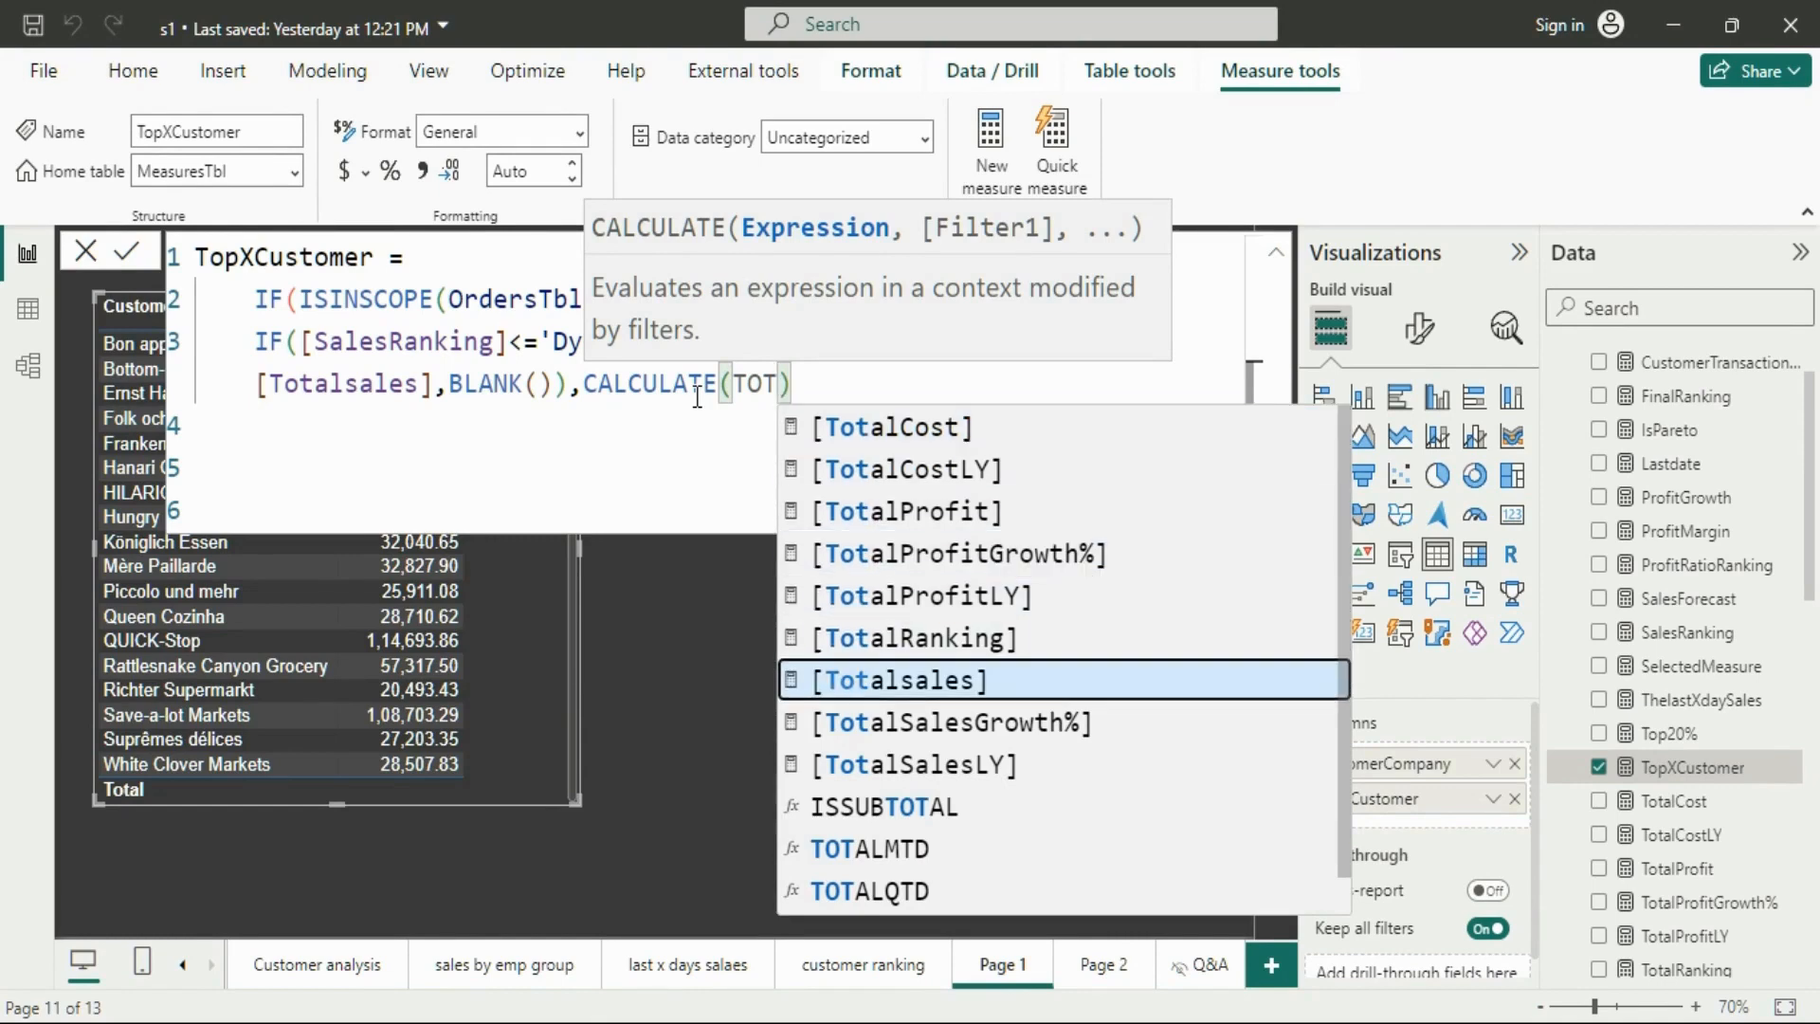
key(Tab)
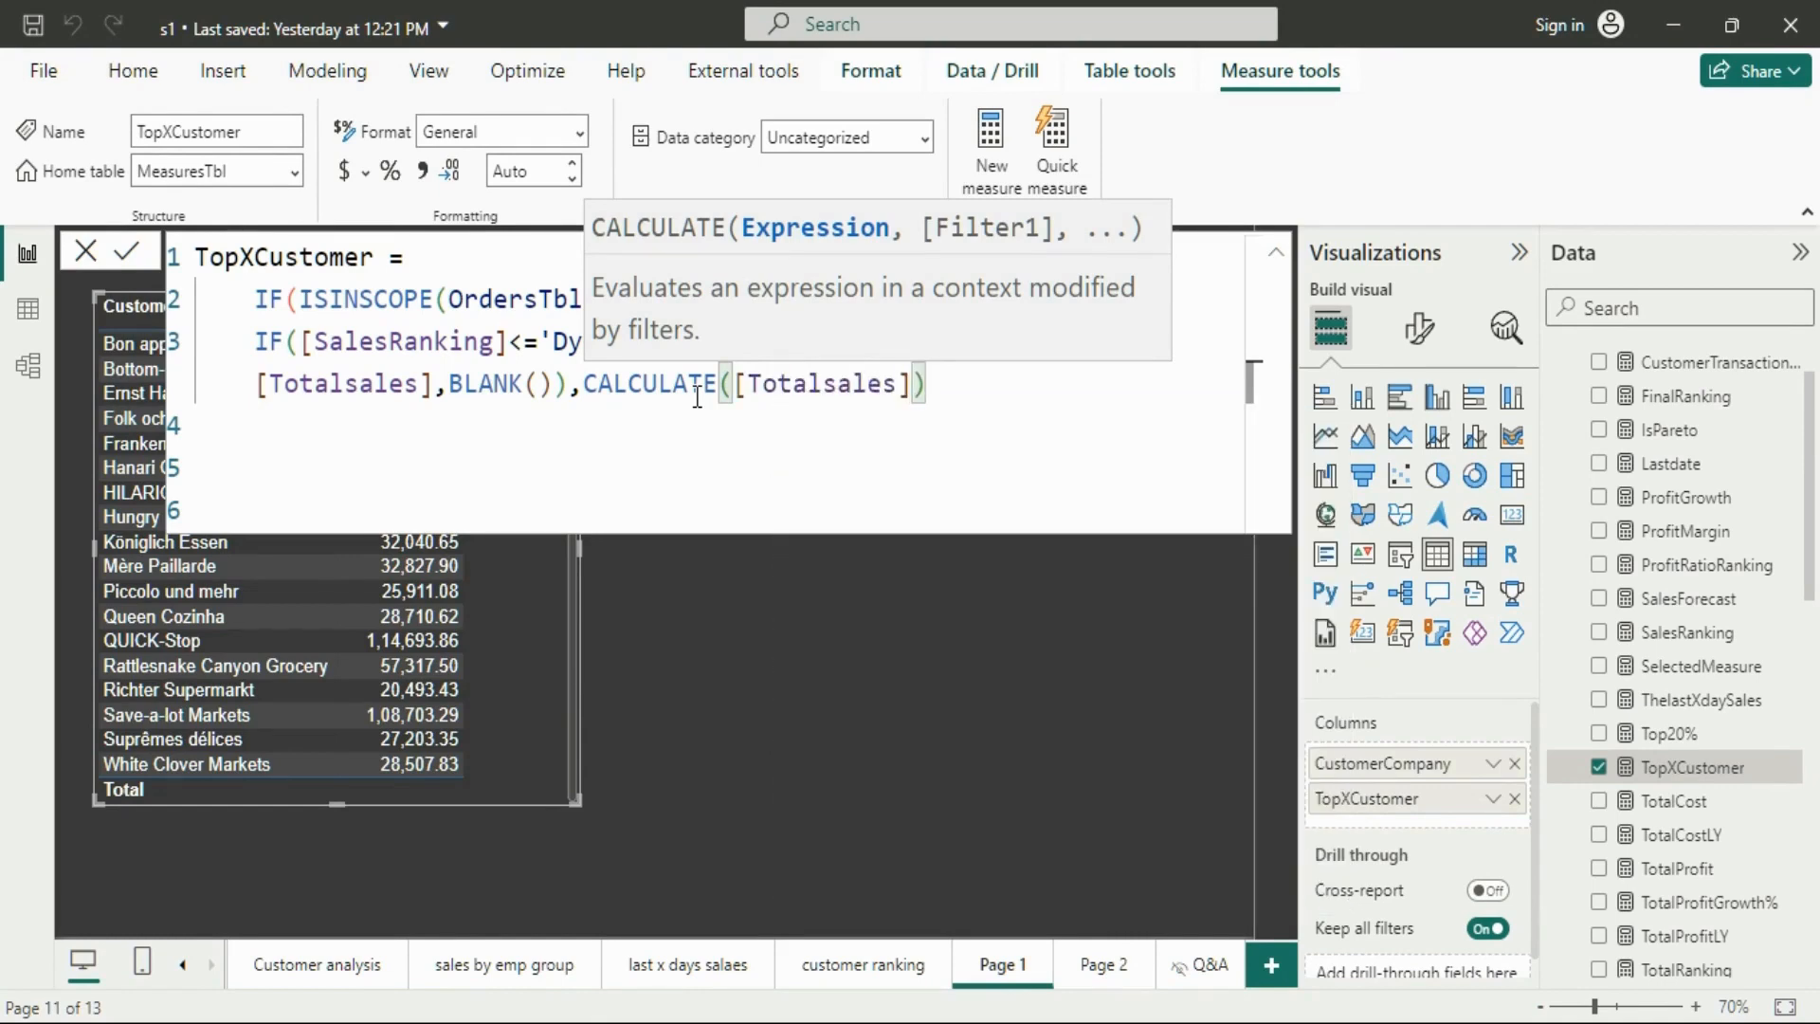
text(,)
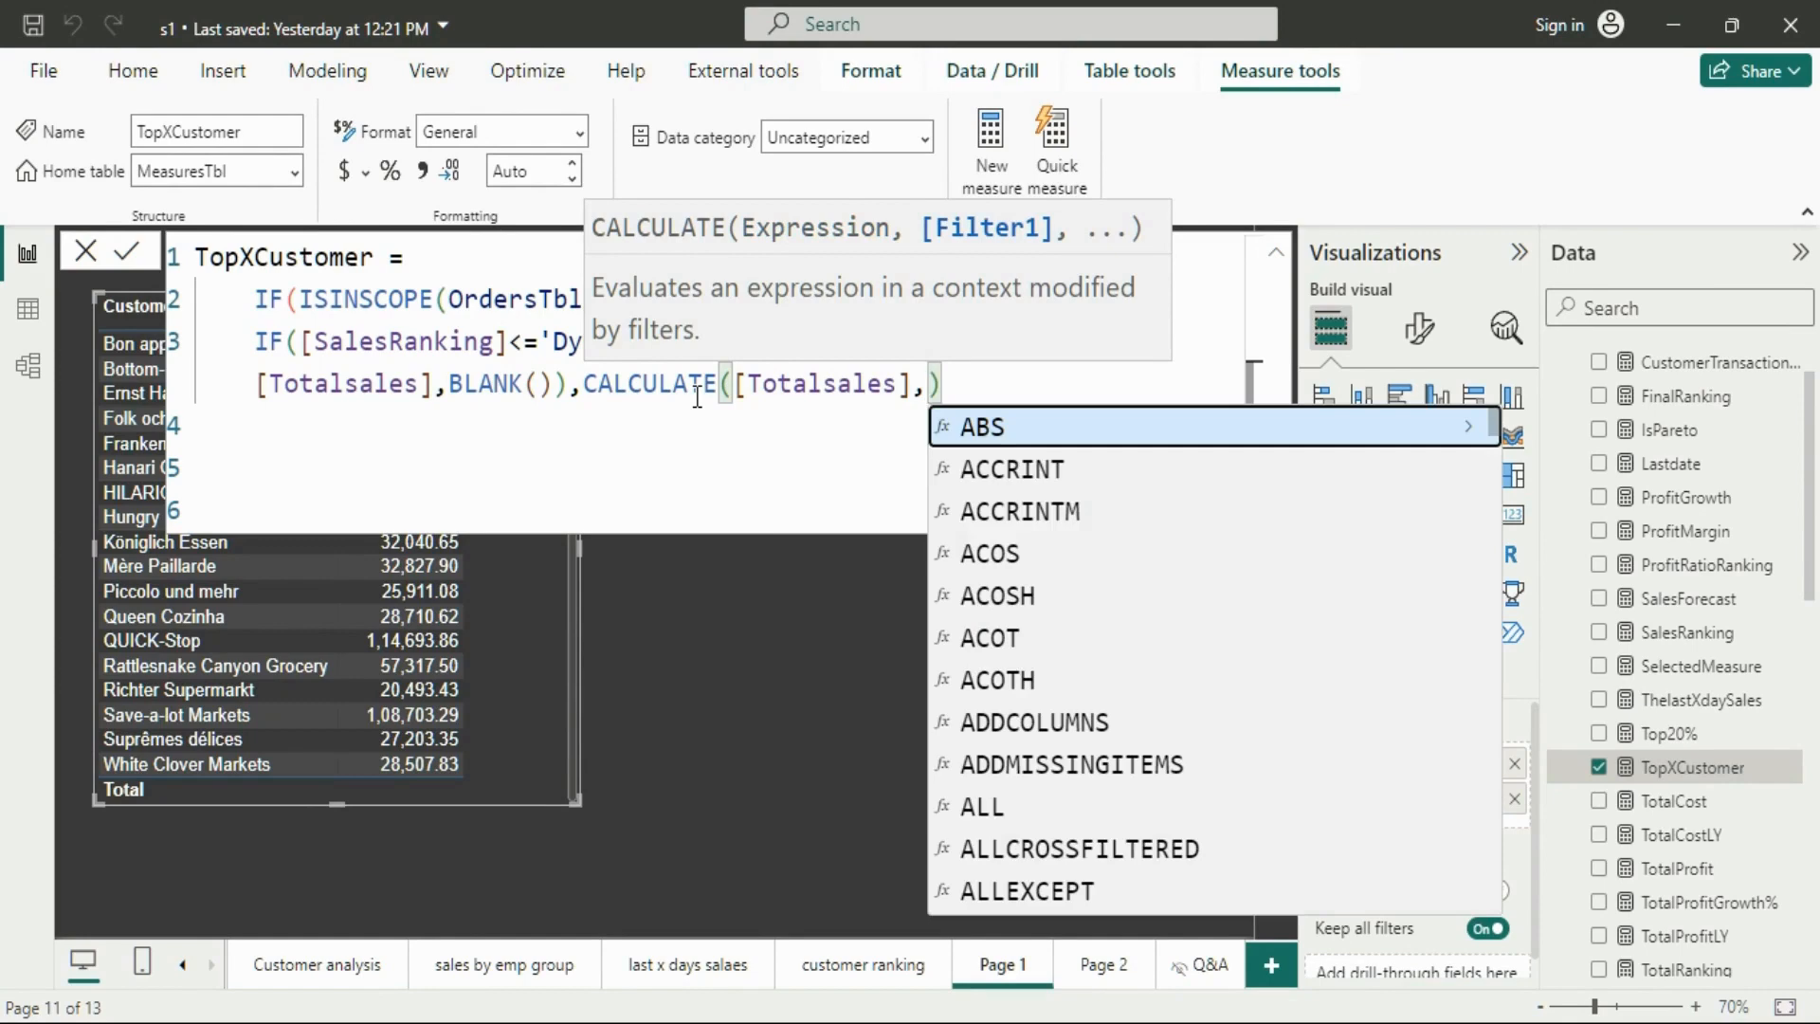
Add TOPN as CALCULATE's filter with 'Dynamic Ranking'[Dynamic Ranking Value] as its N value
text(TOP)
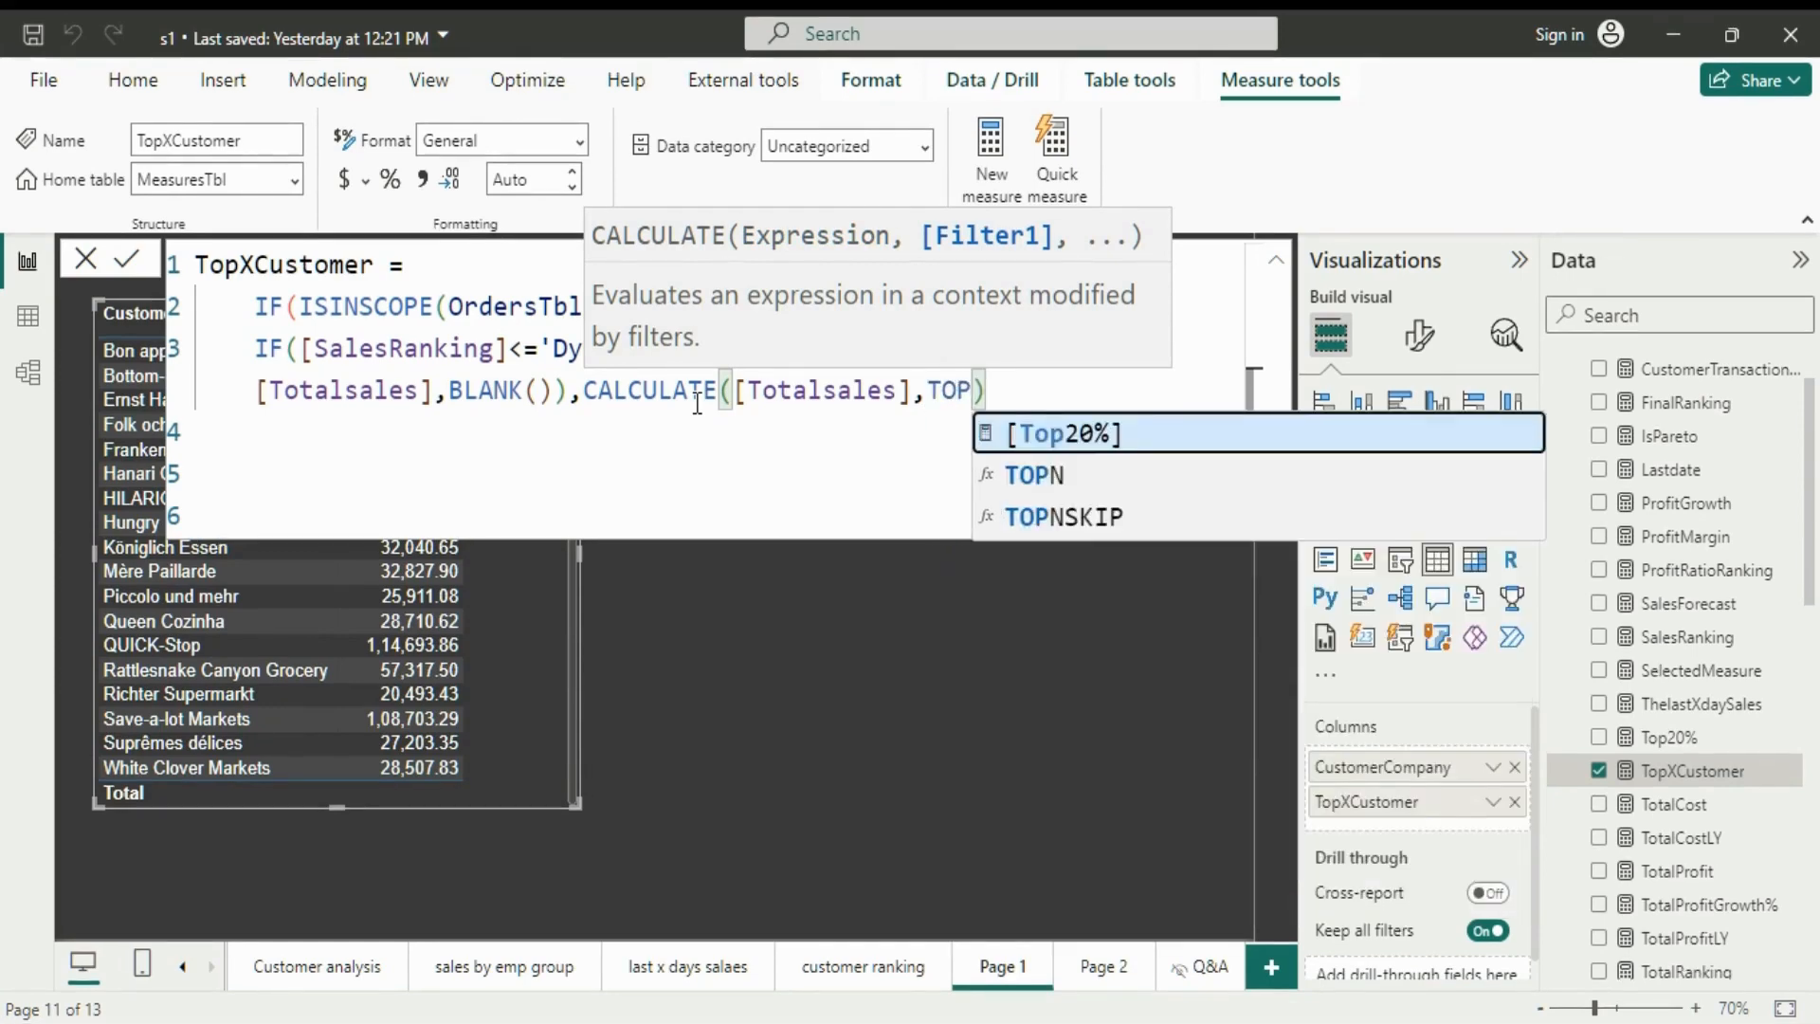
key(Down)
key(Tab)
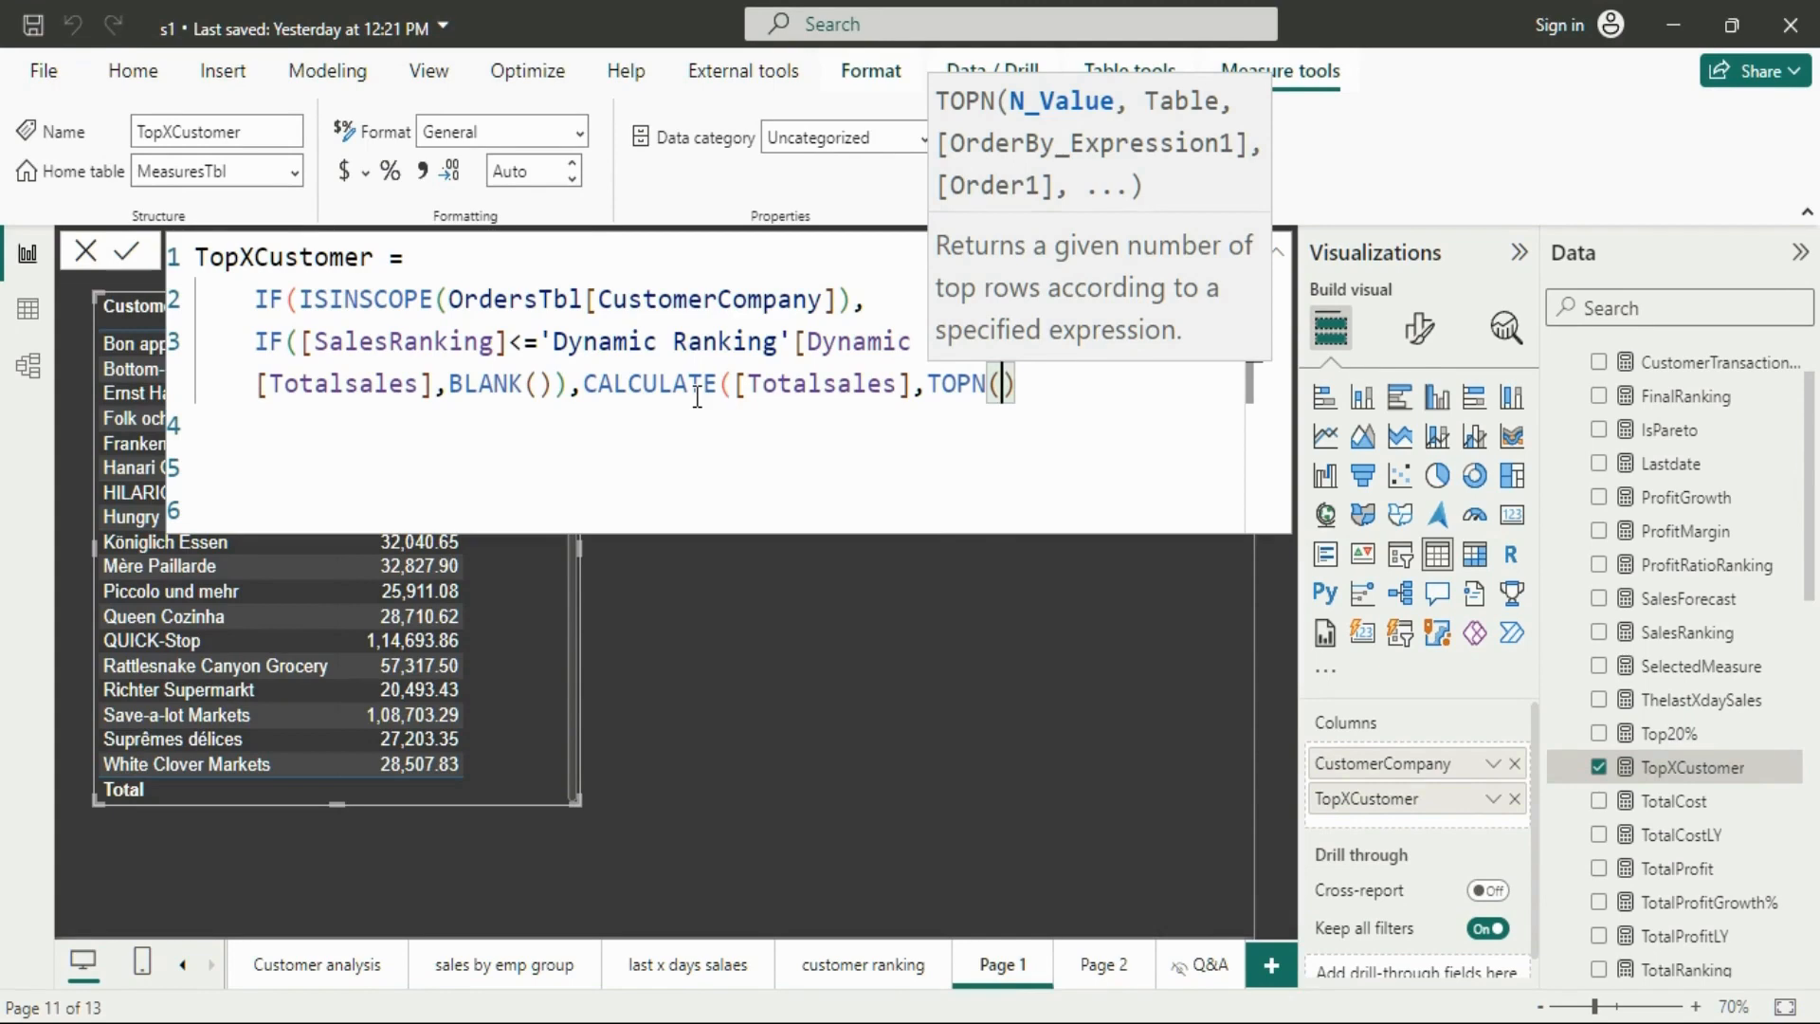
text(DYN)
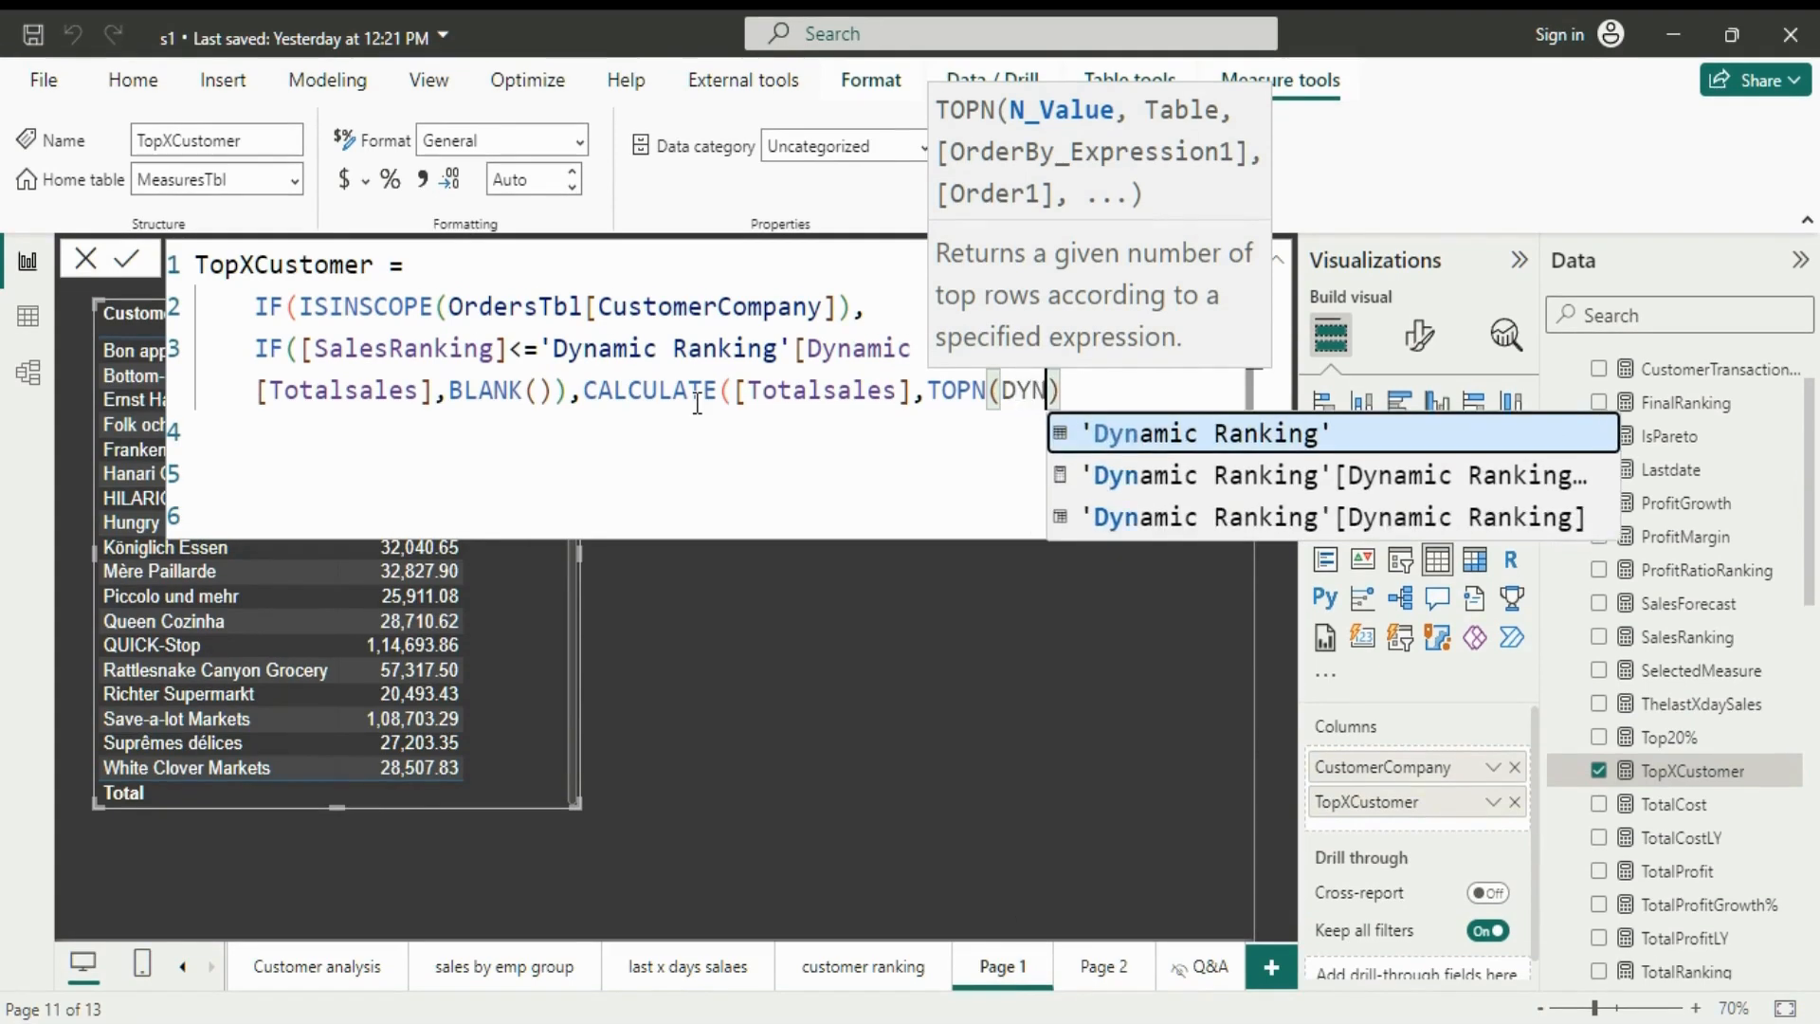
key(Down)
key(Tab)
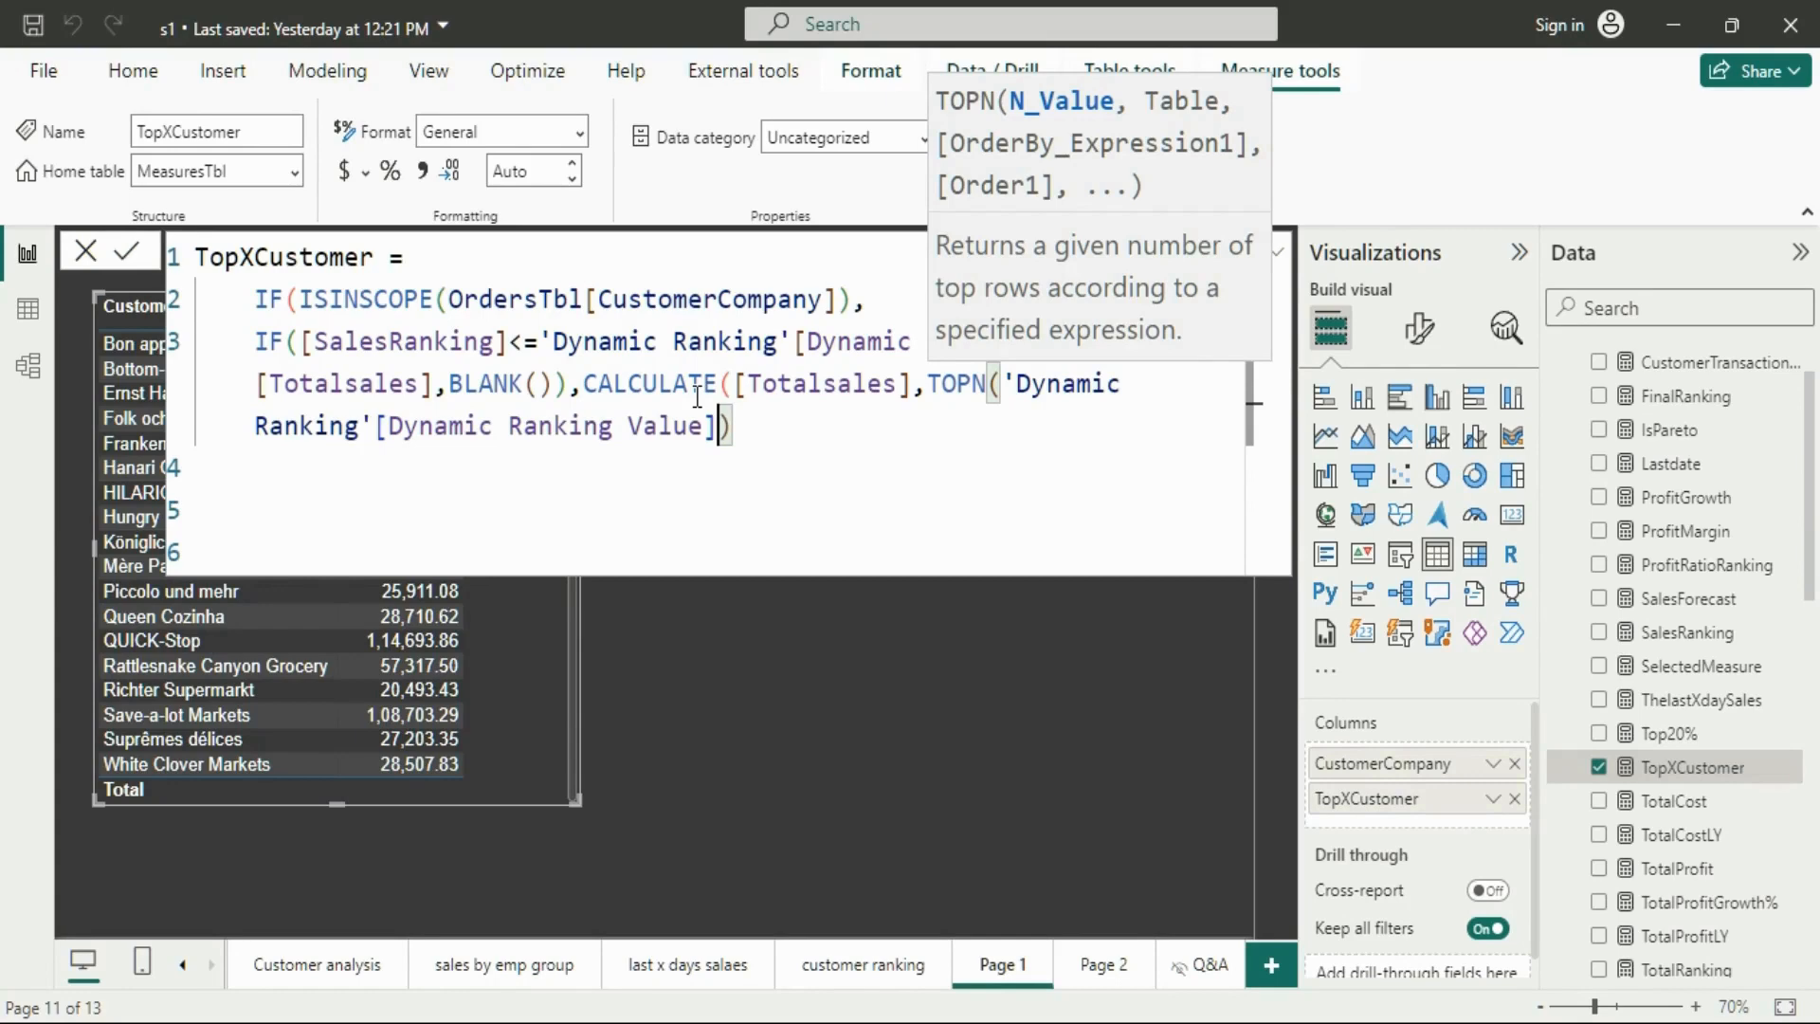
Supply VALUES(OrdersTbl[CustomerCompany]) as the table argument of TOPN
text(,VALU)
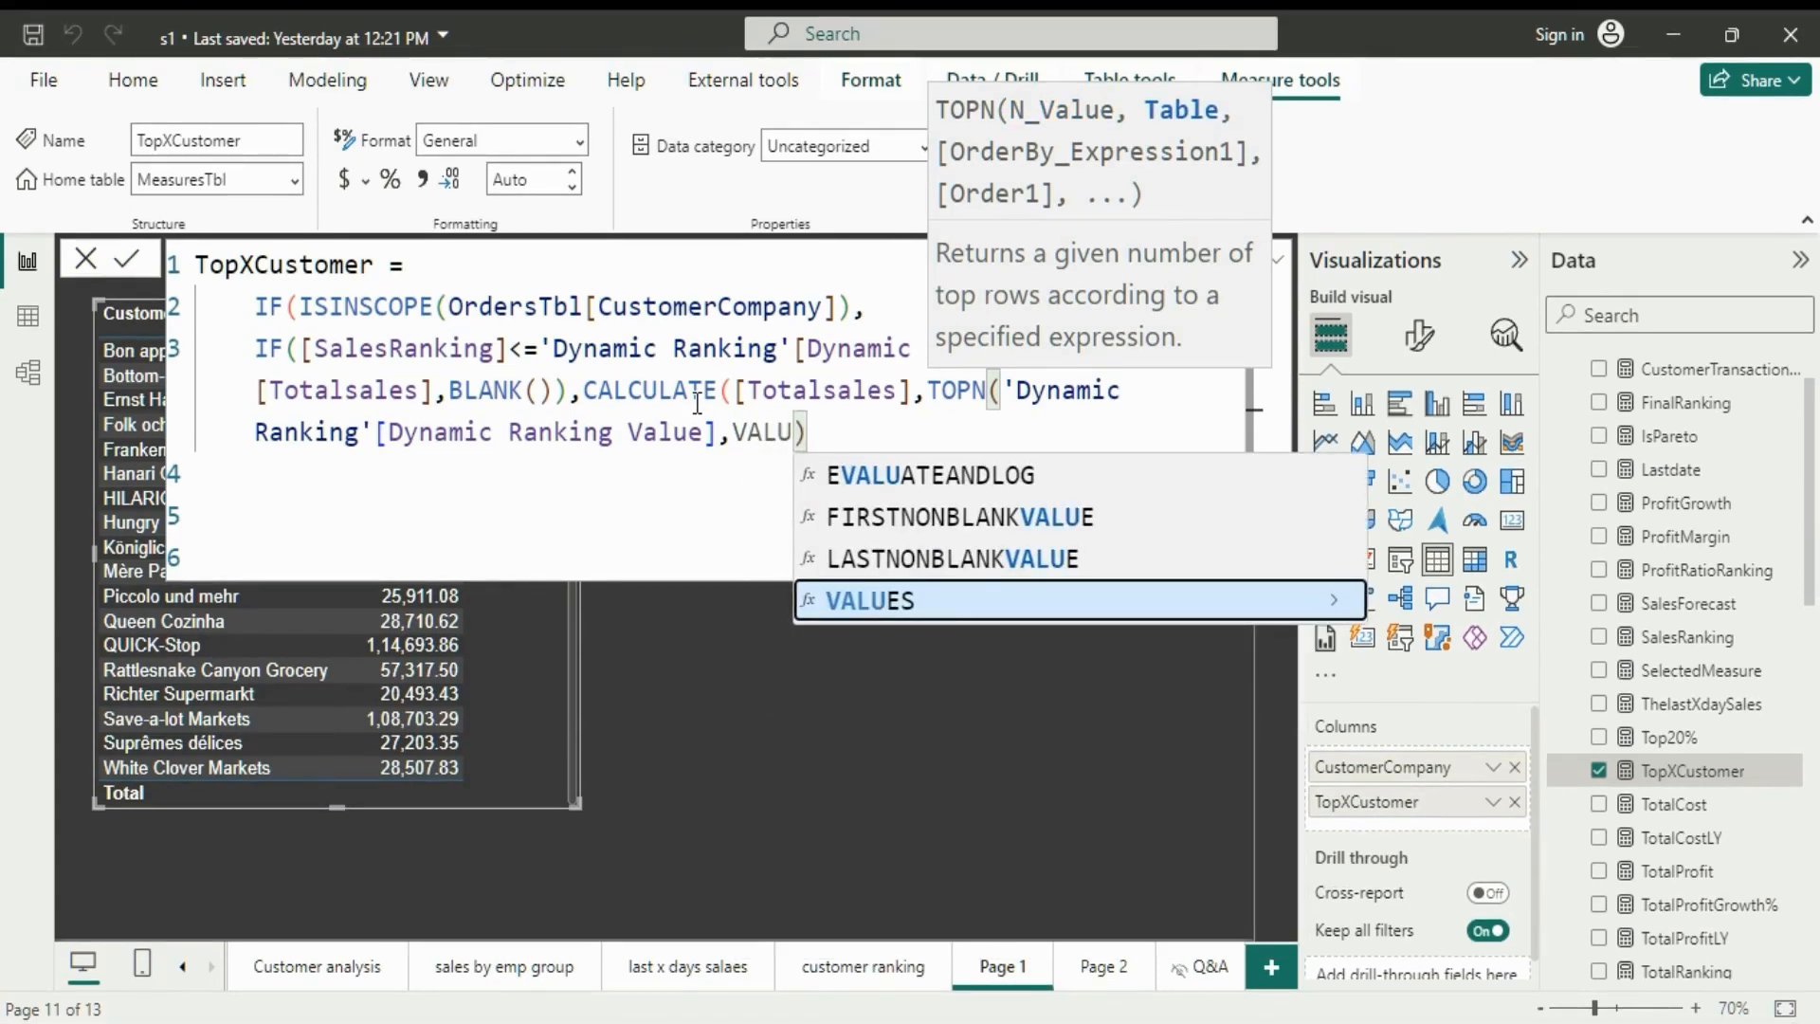
key(Tab)
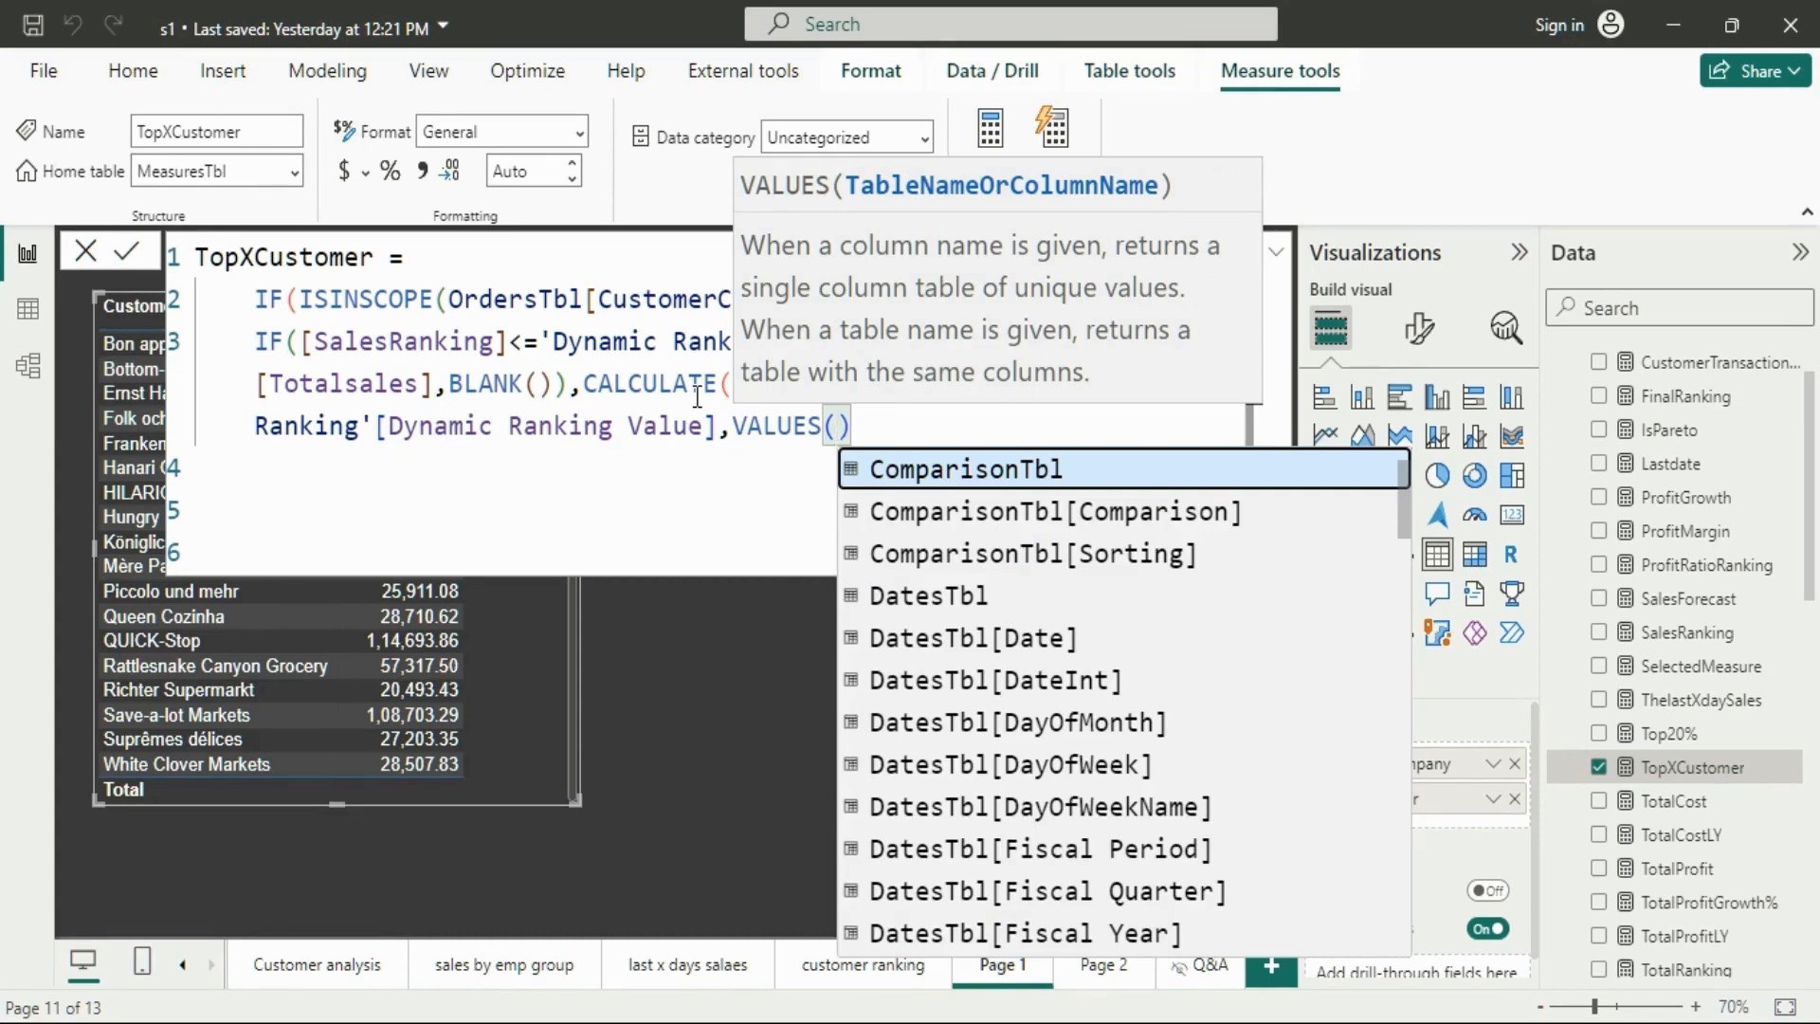
text(CUST)
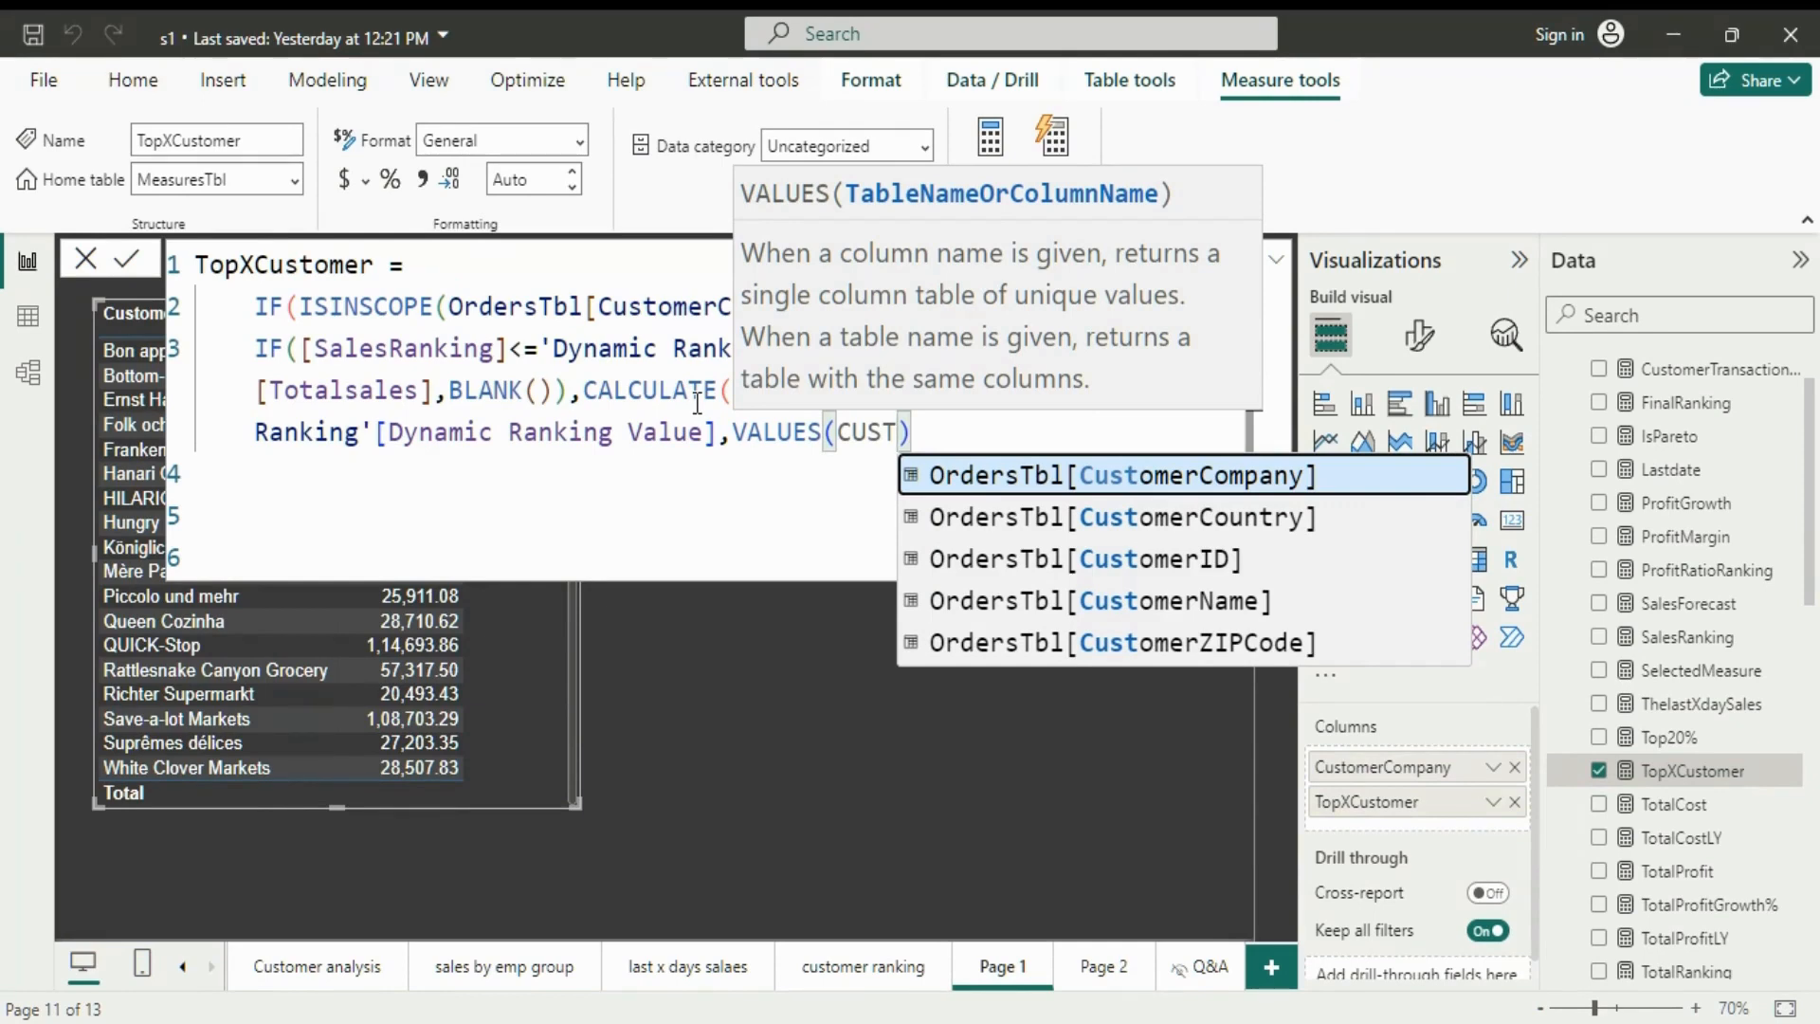
key(Tab)
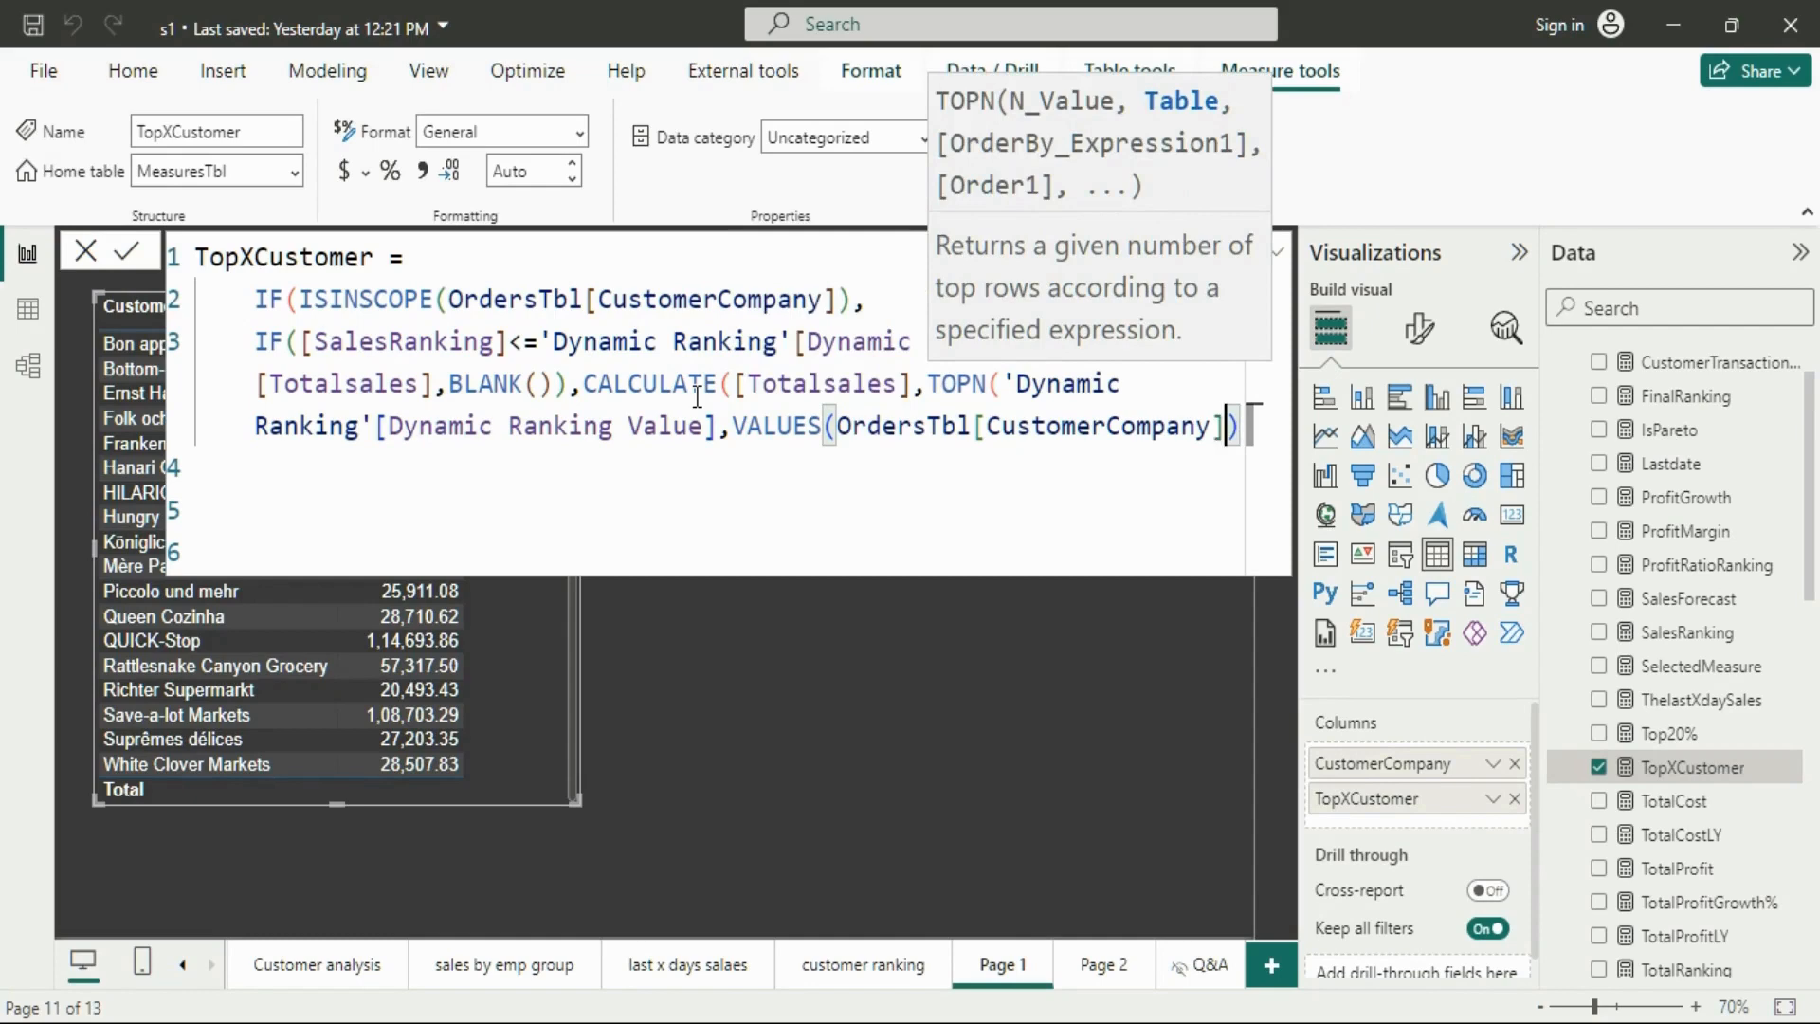
text(,)
key(BackSpace)
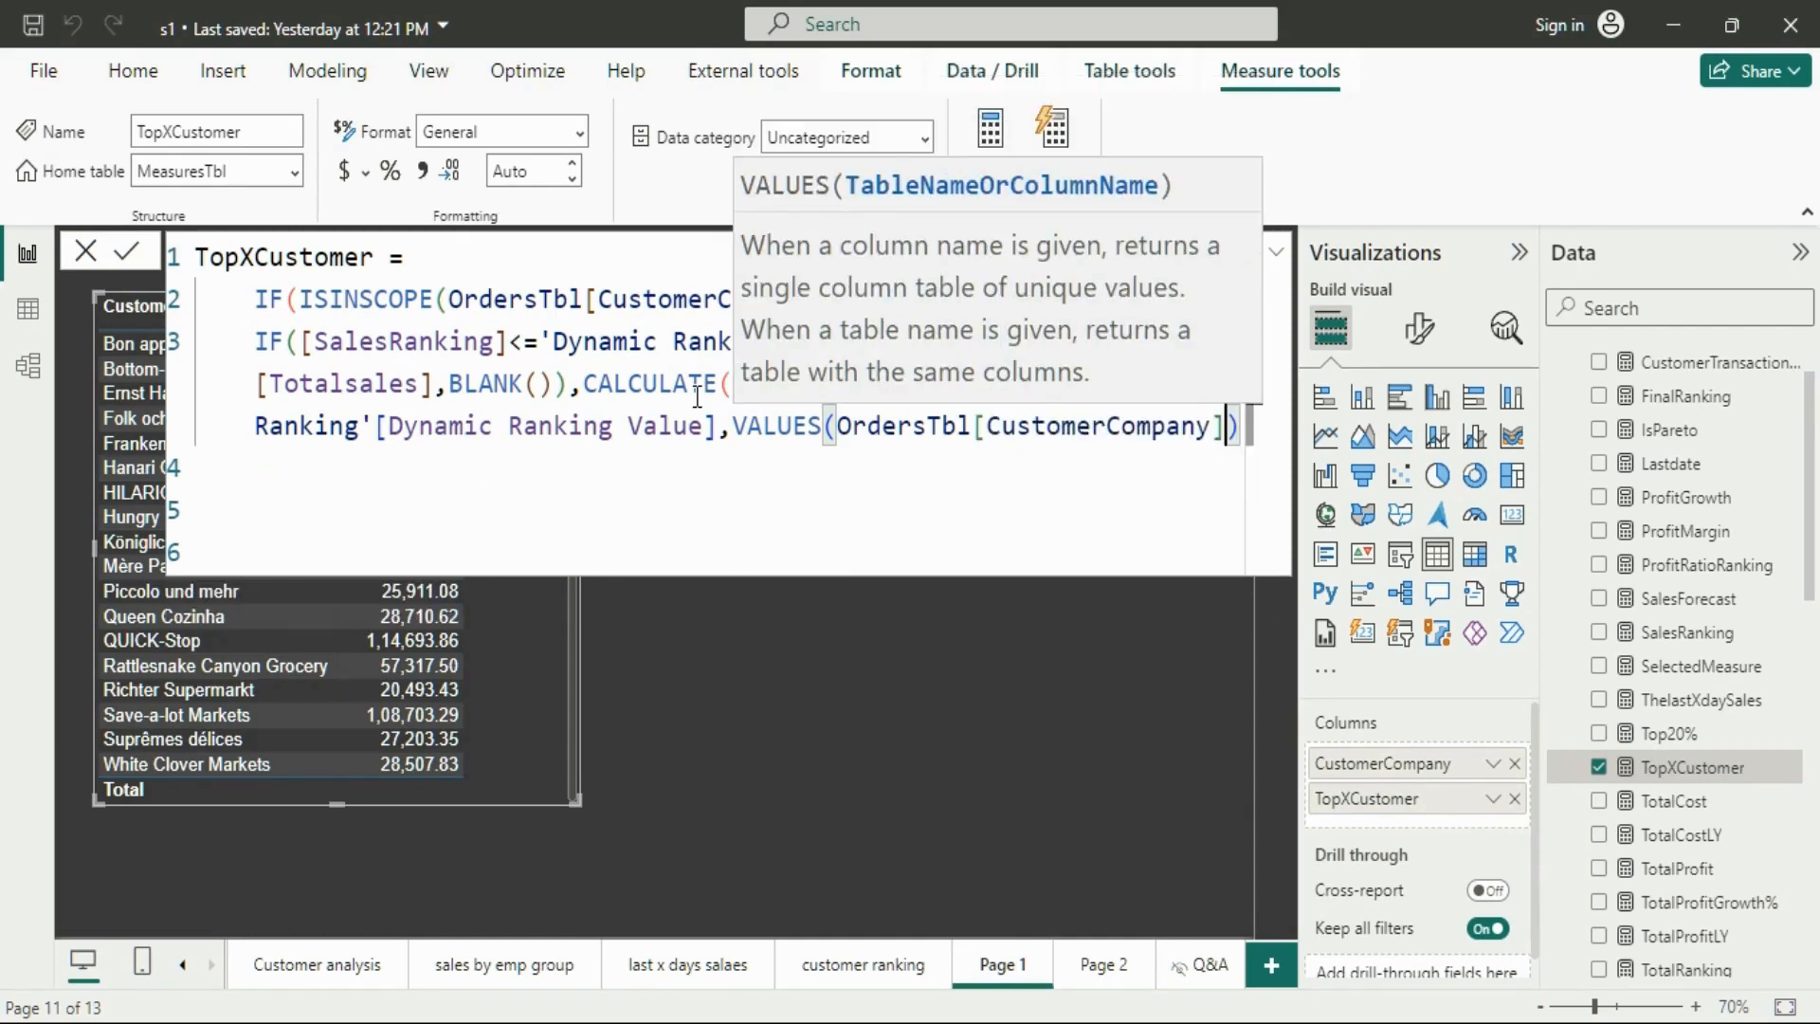
text(,)
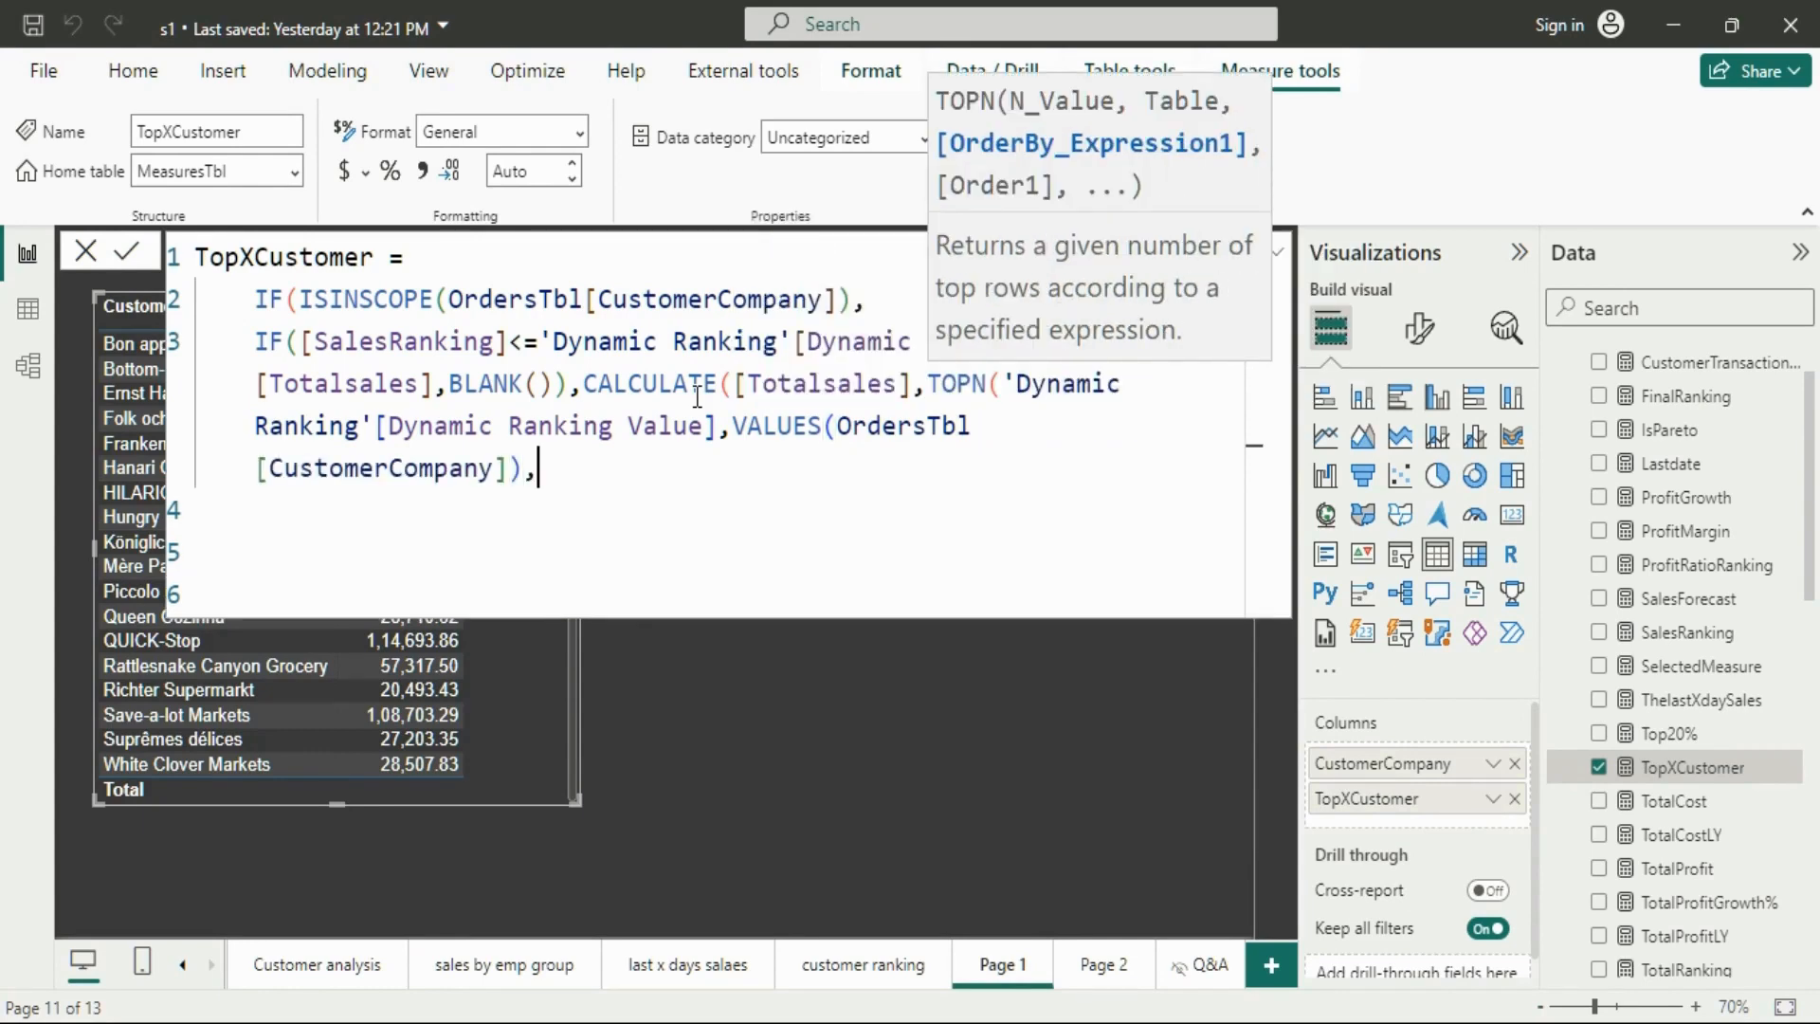
Order the TOPN result by [Totalsales] with the DESC option
text(TOTA)
key(Down)
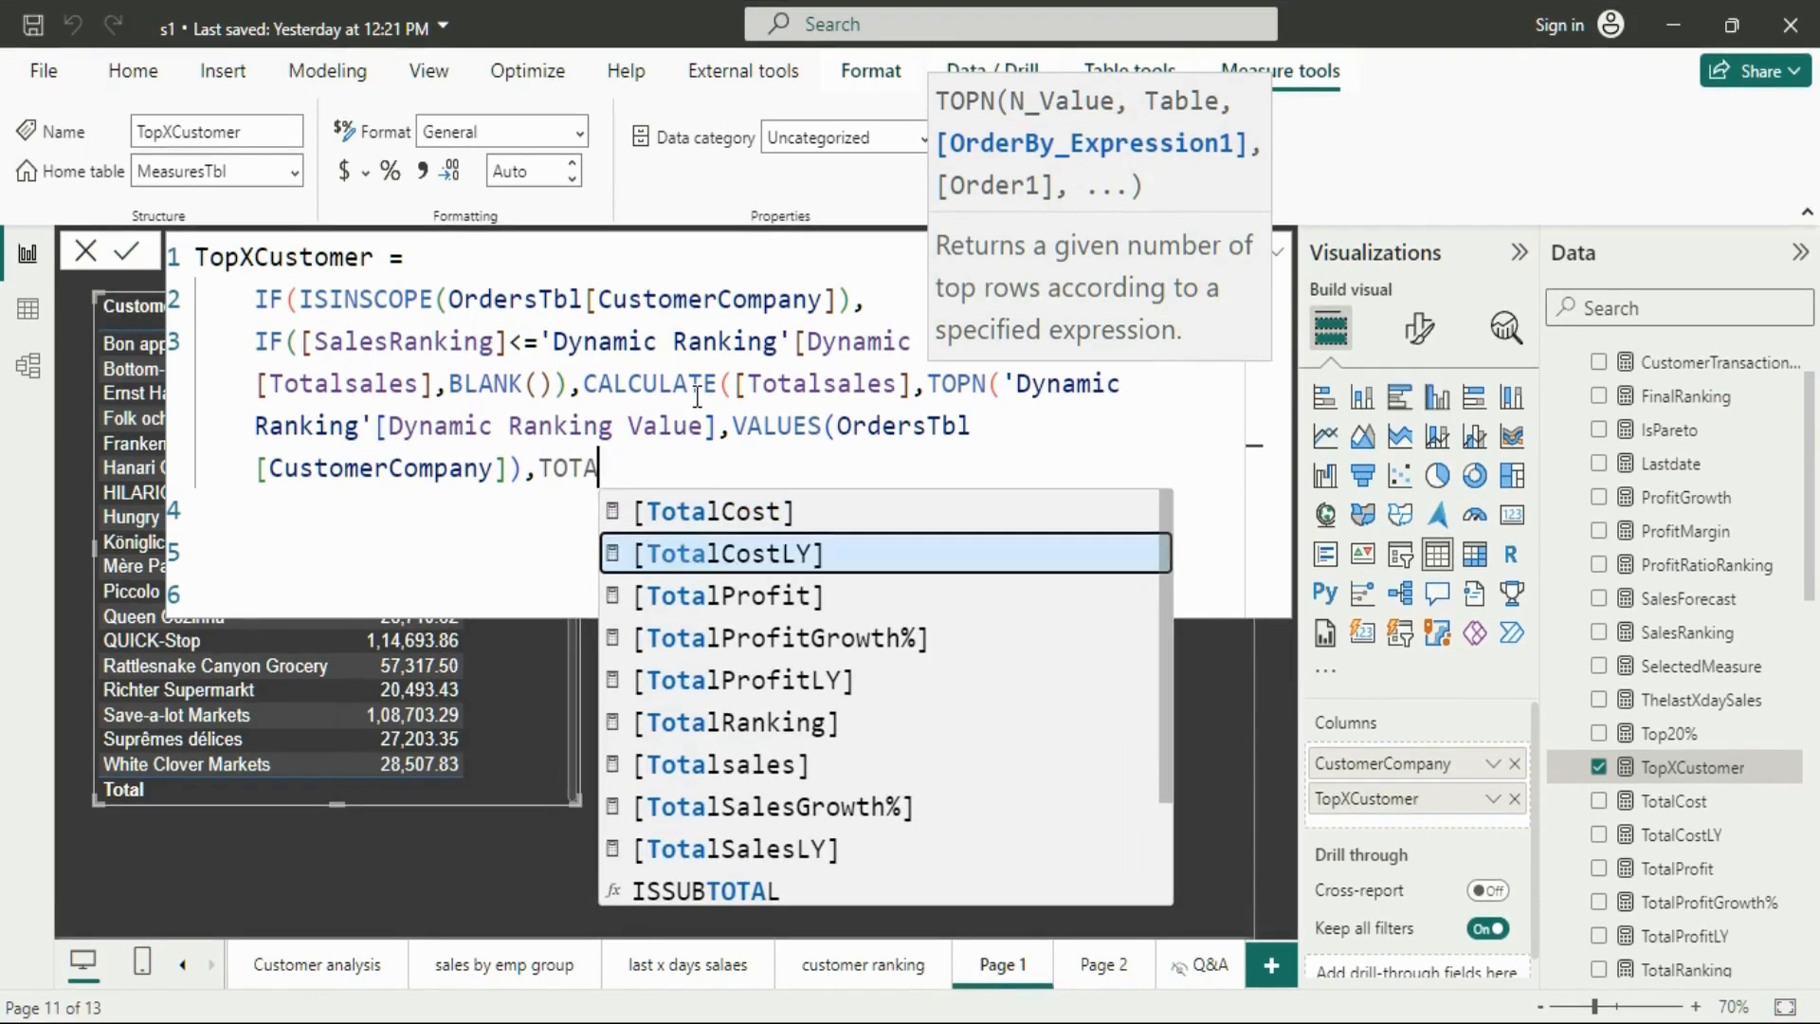
key(Down)
key(Down)
key(Down)
key(Down)
key(Down)
key(Tab)
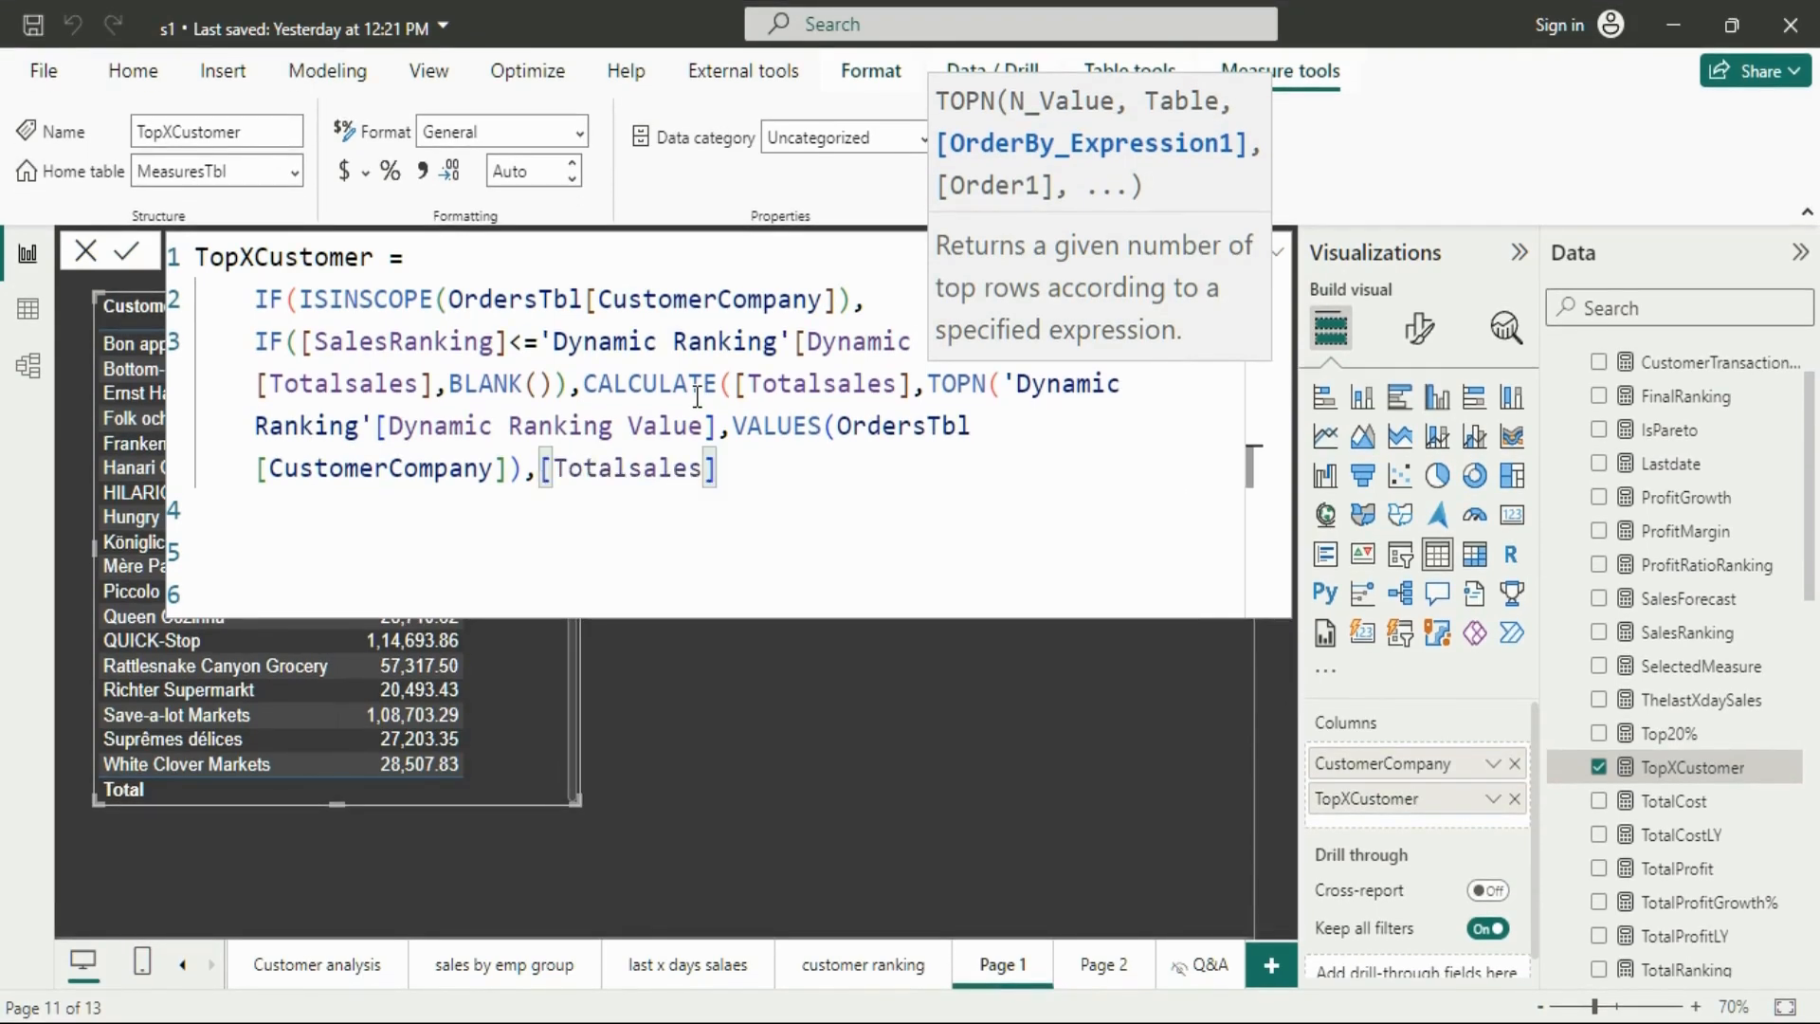
text(,DESC)
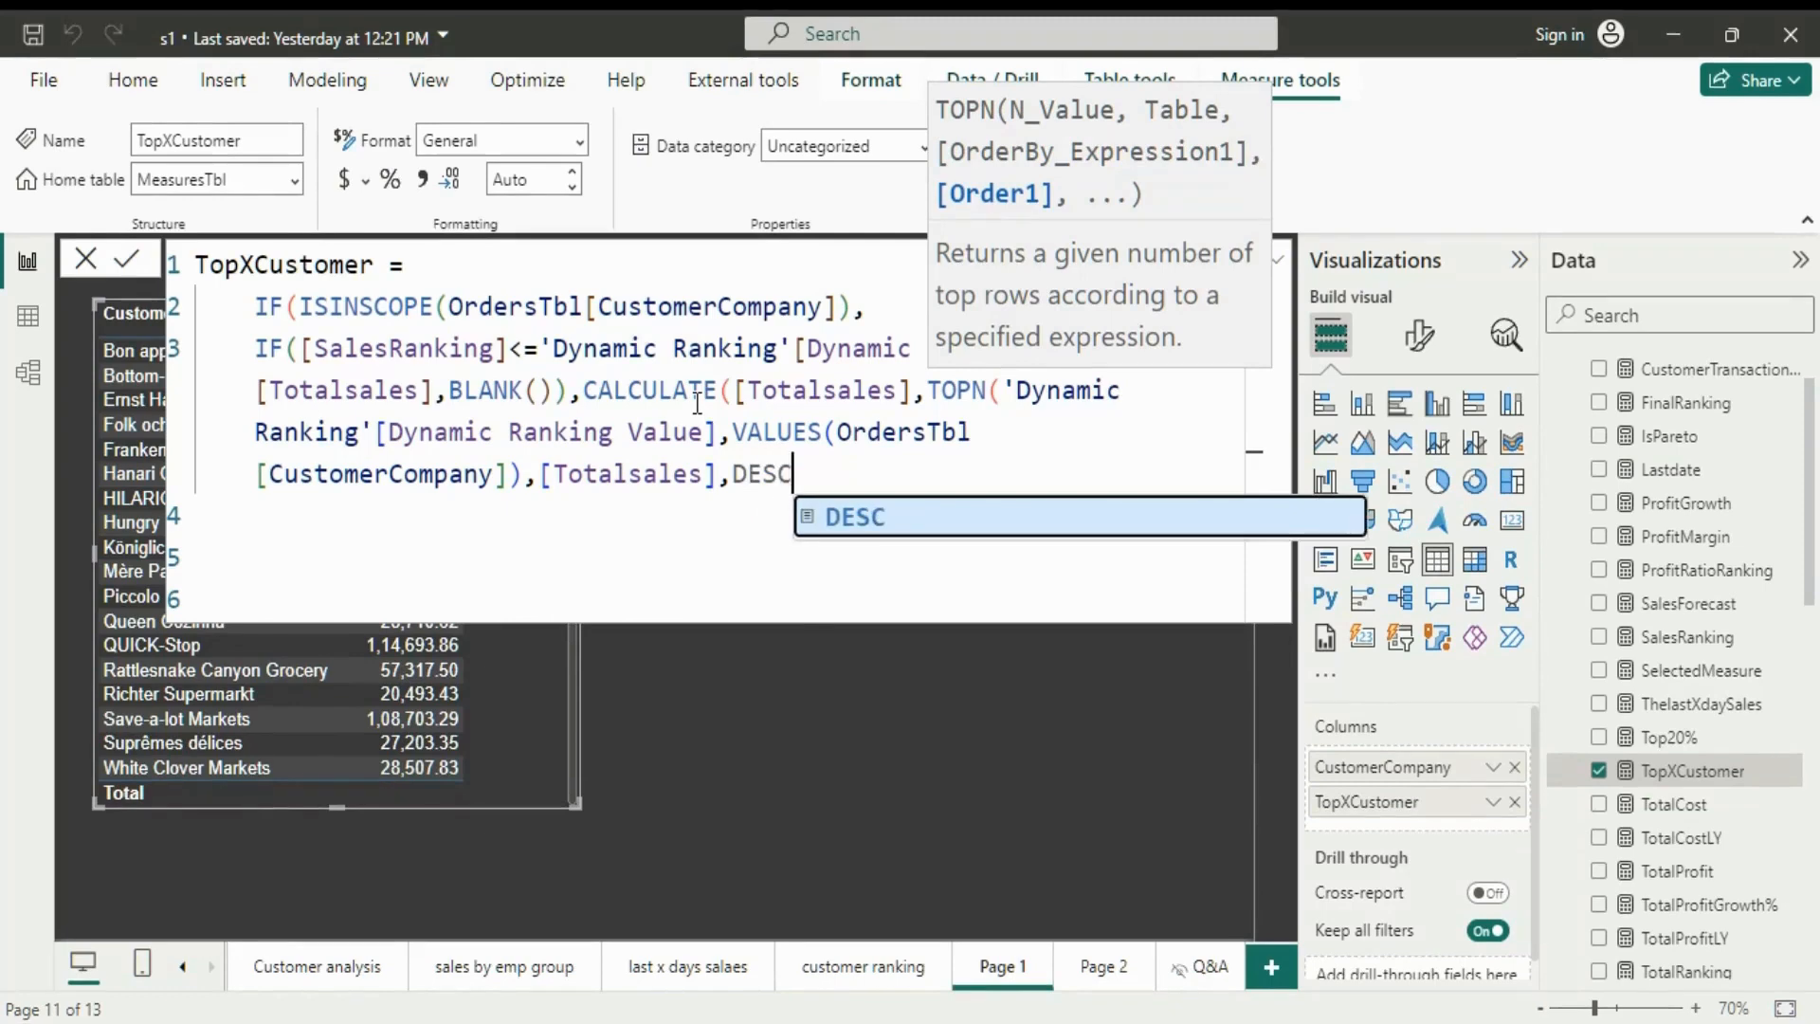
Close the TOPN, CALCULATE and outer IF expressions and commit the TopXCustomer measure
text())
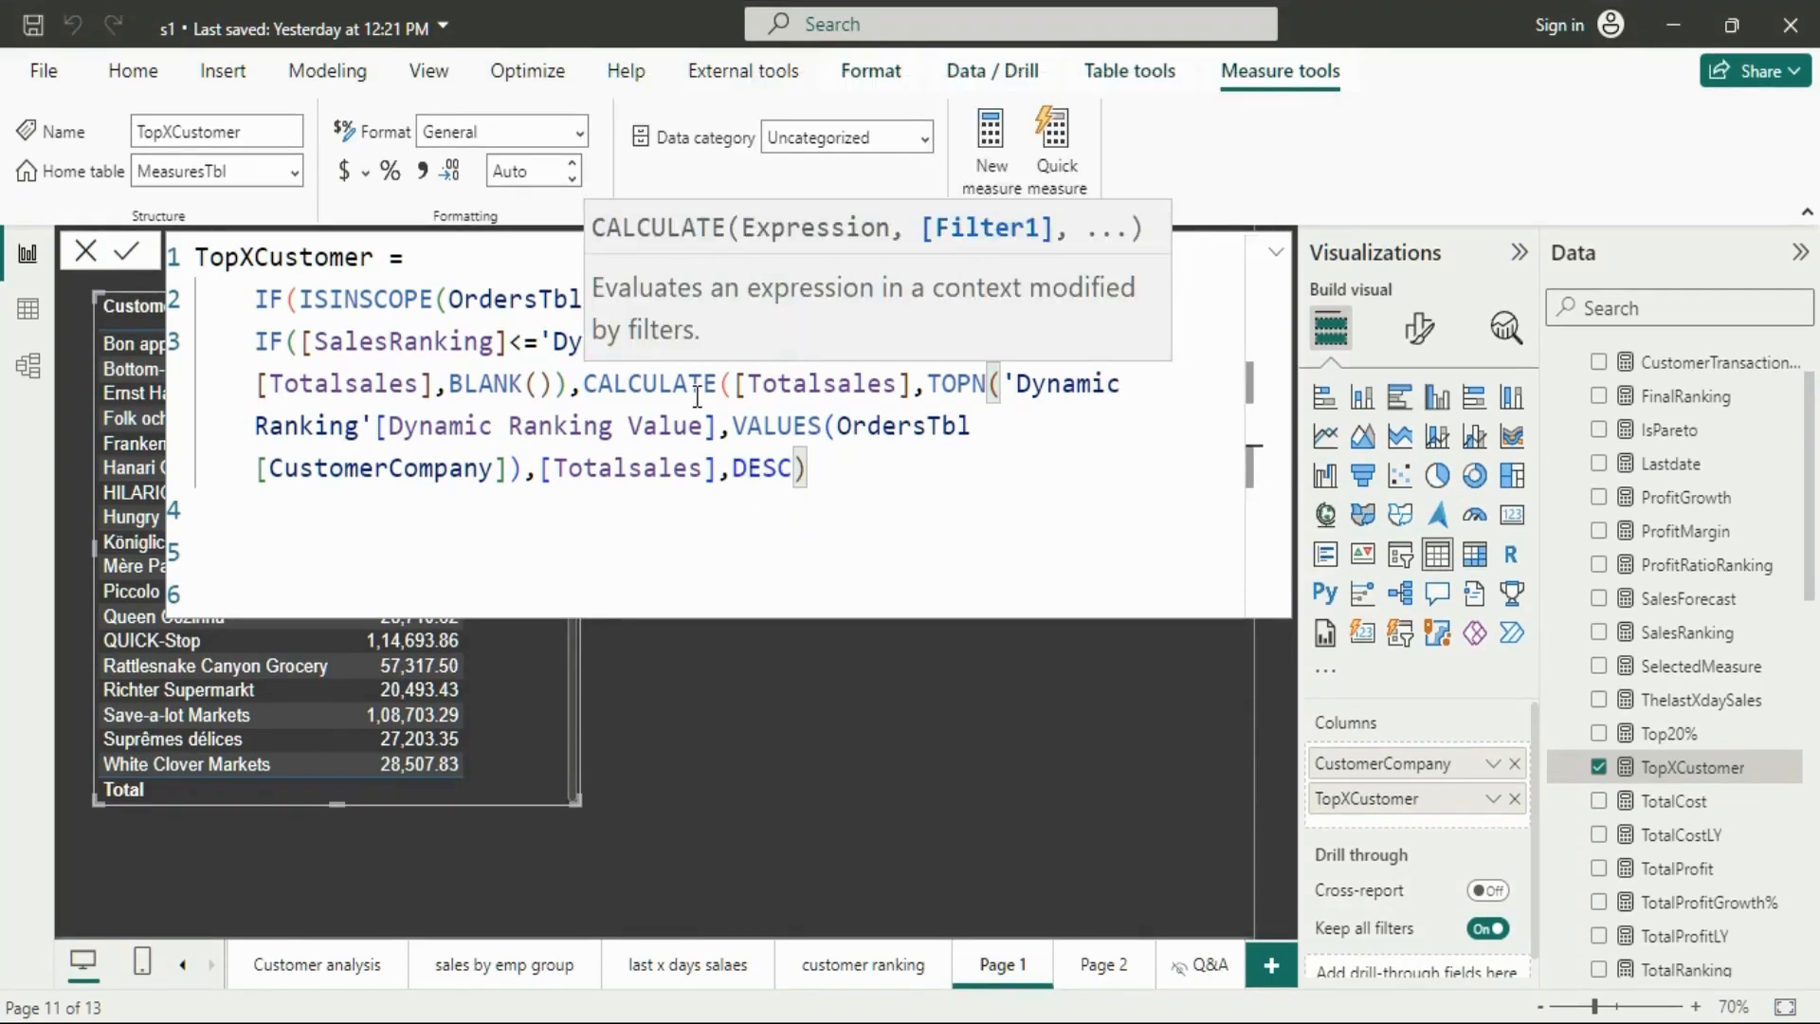
key(Down)
key(Down)
key(Down)
text()))
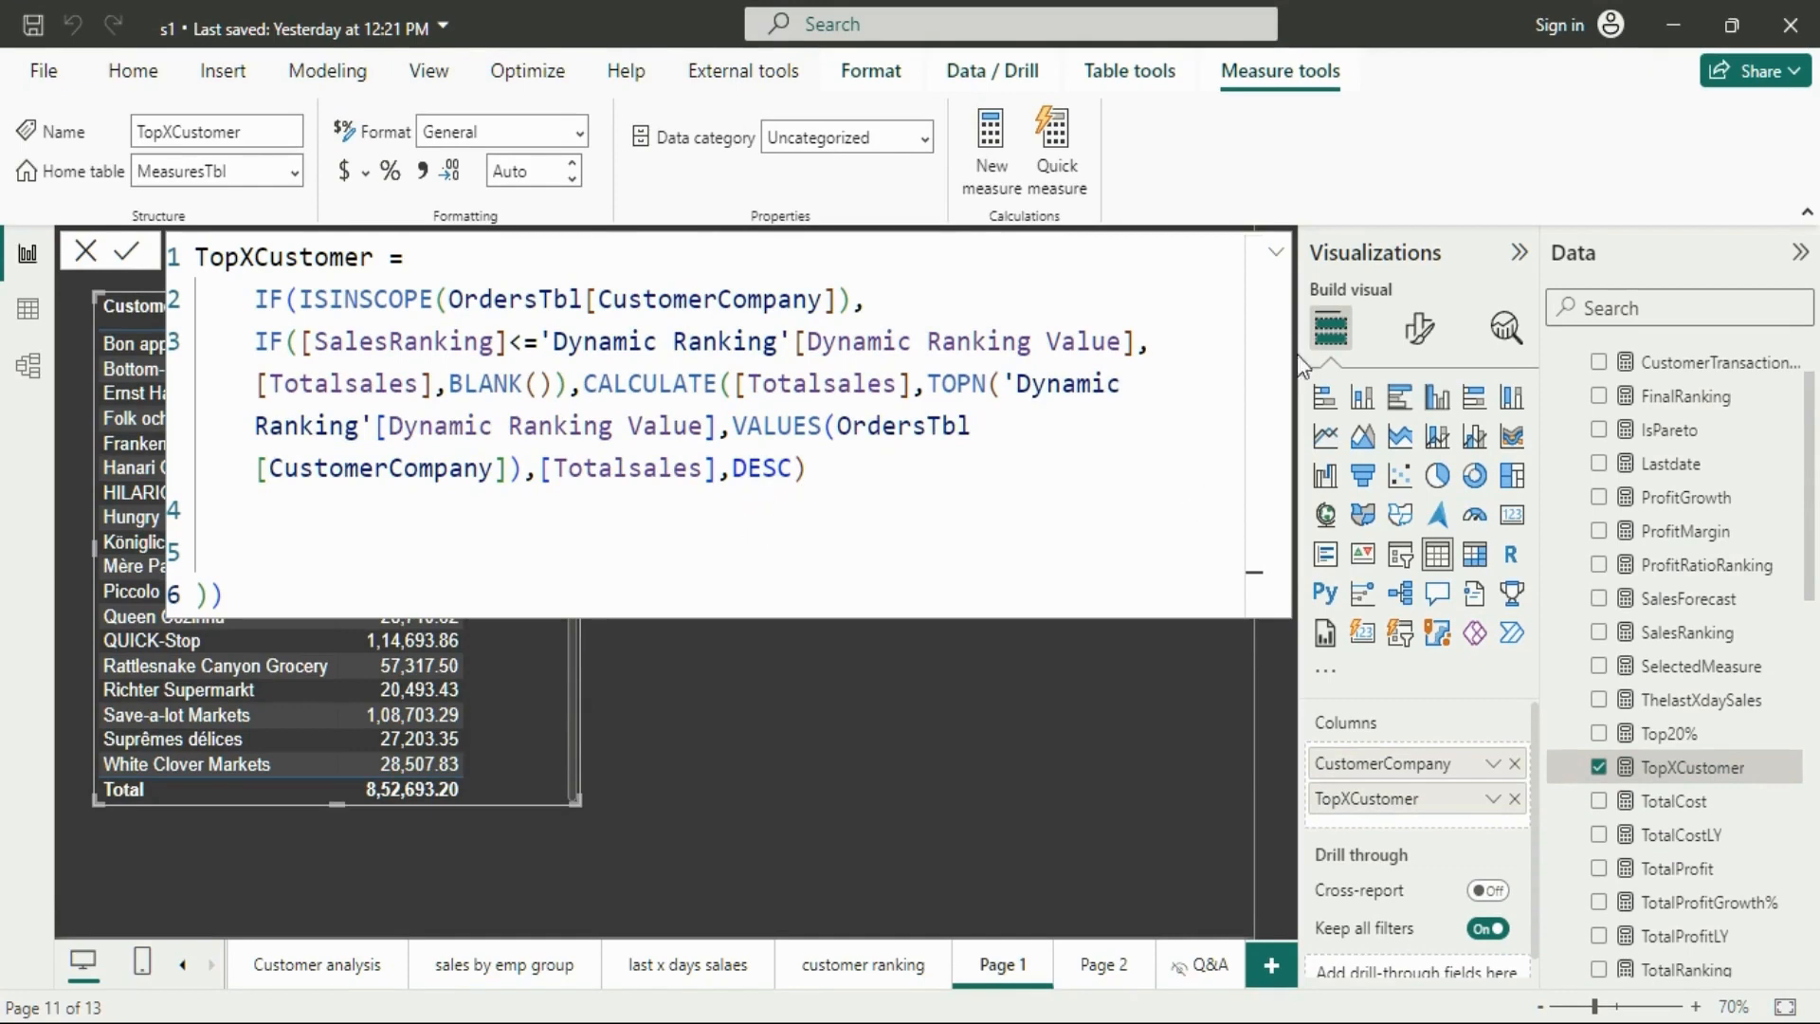
Collapse the formula editor and set the Dynamic Ranking slicer to 6
click(1275, 253)
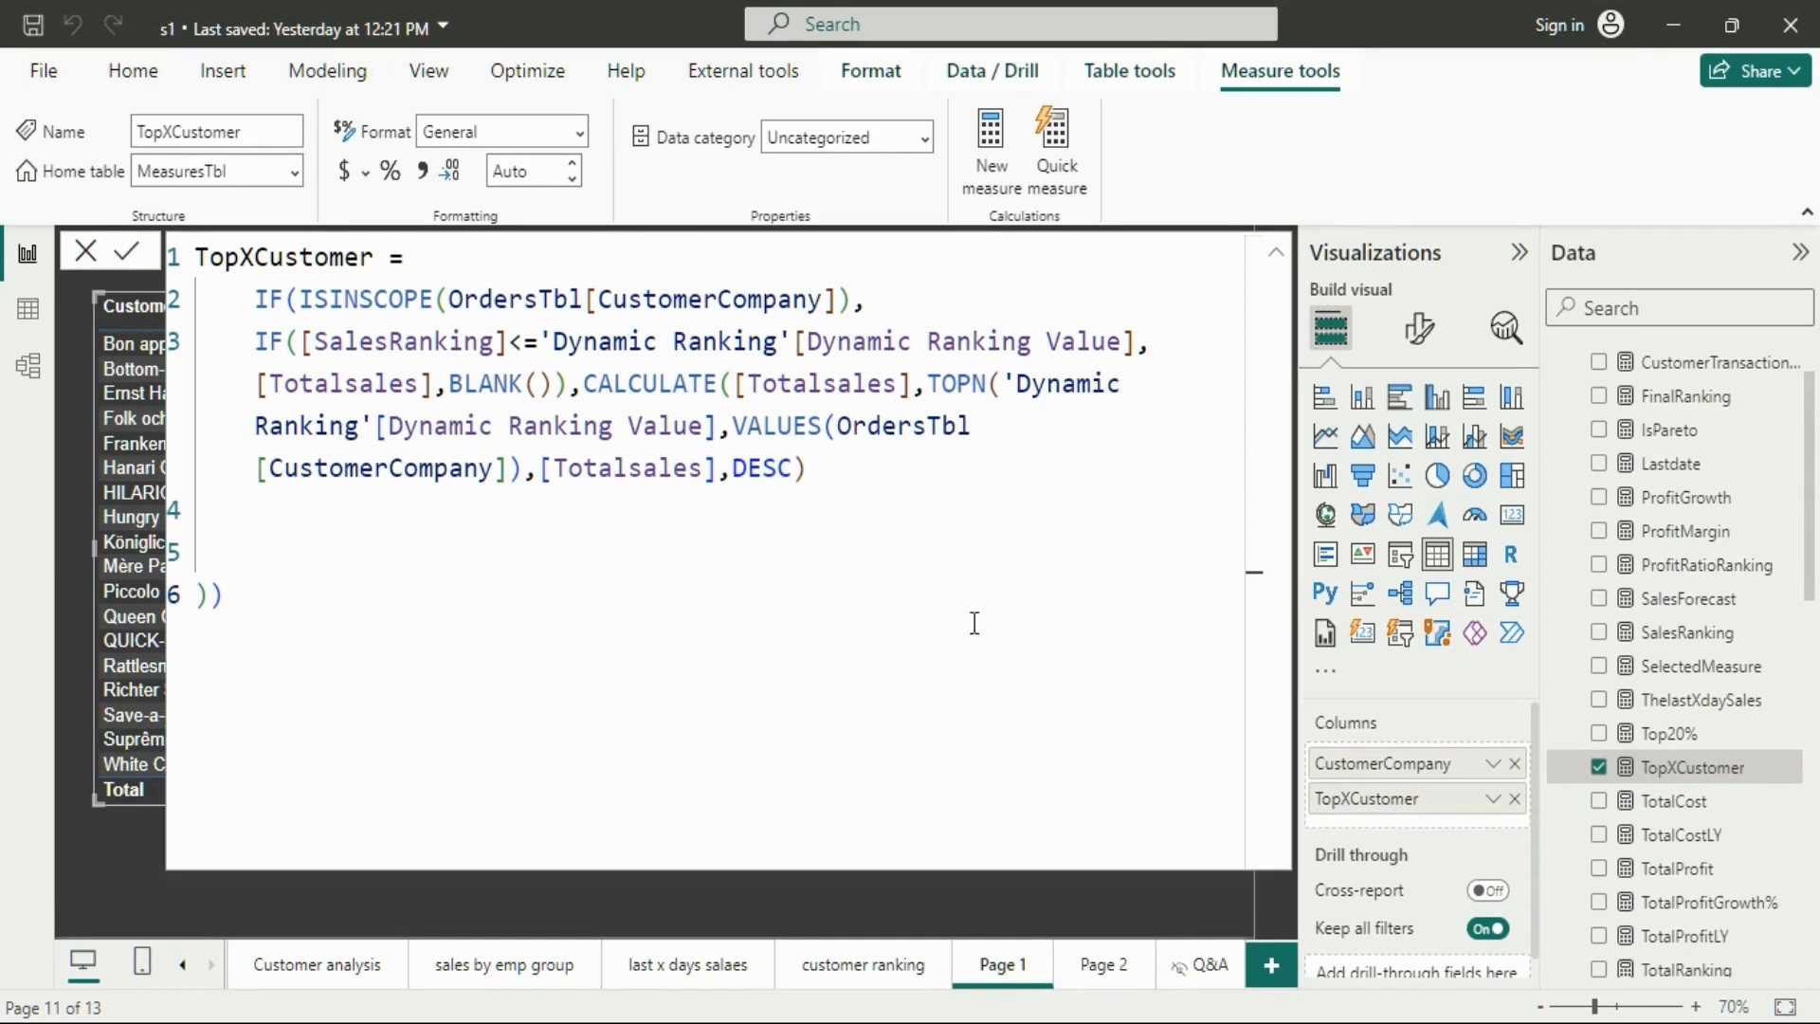
click(1270, 254)
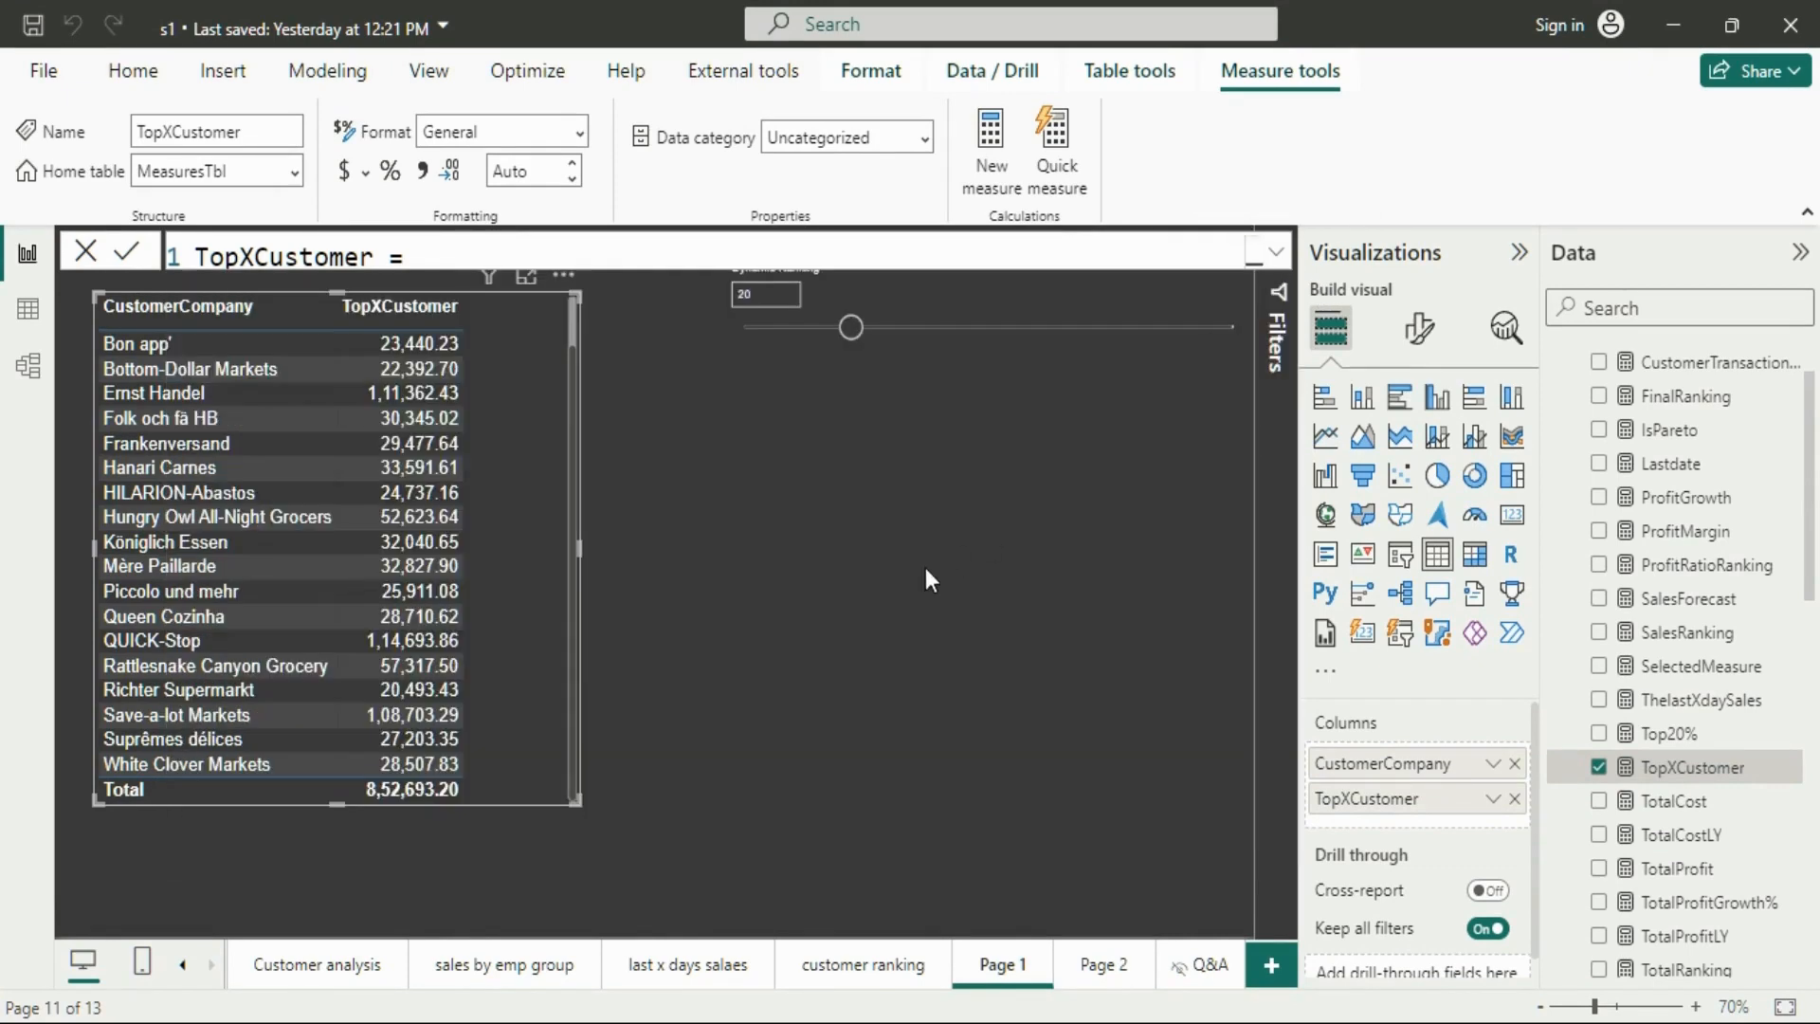
click(610, 798)
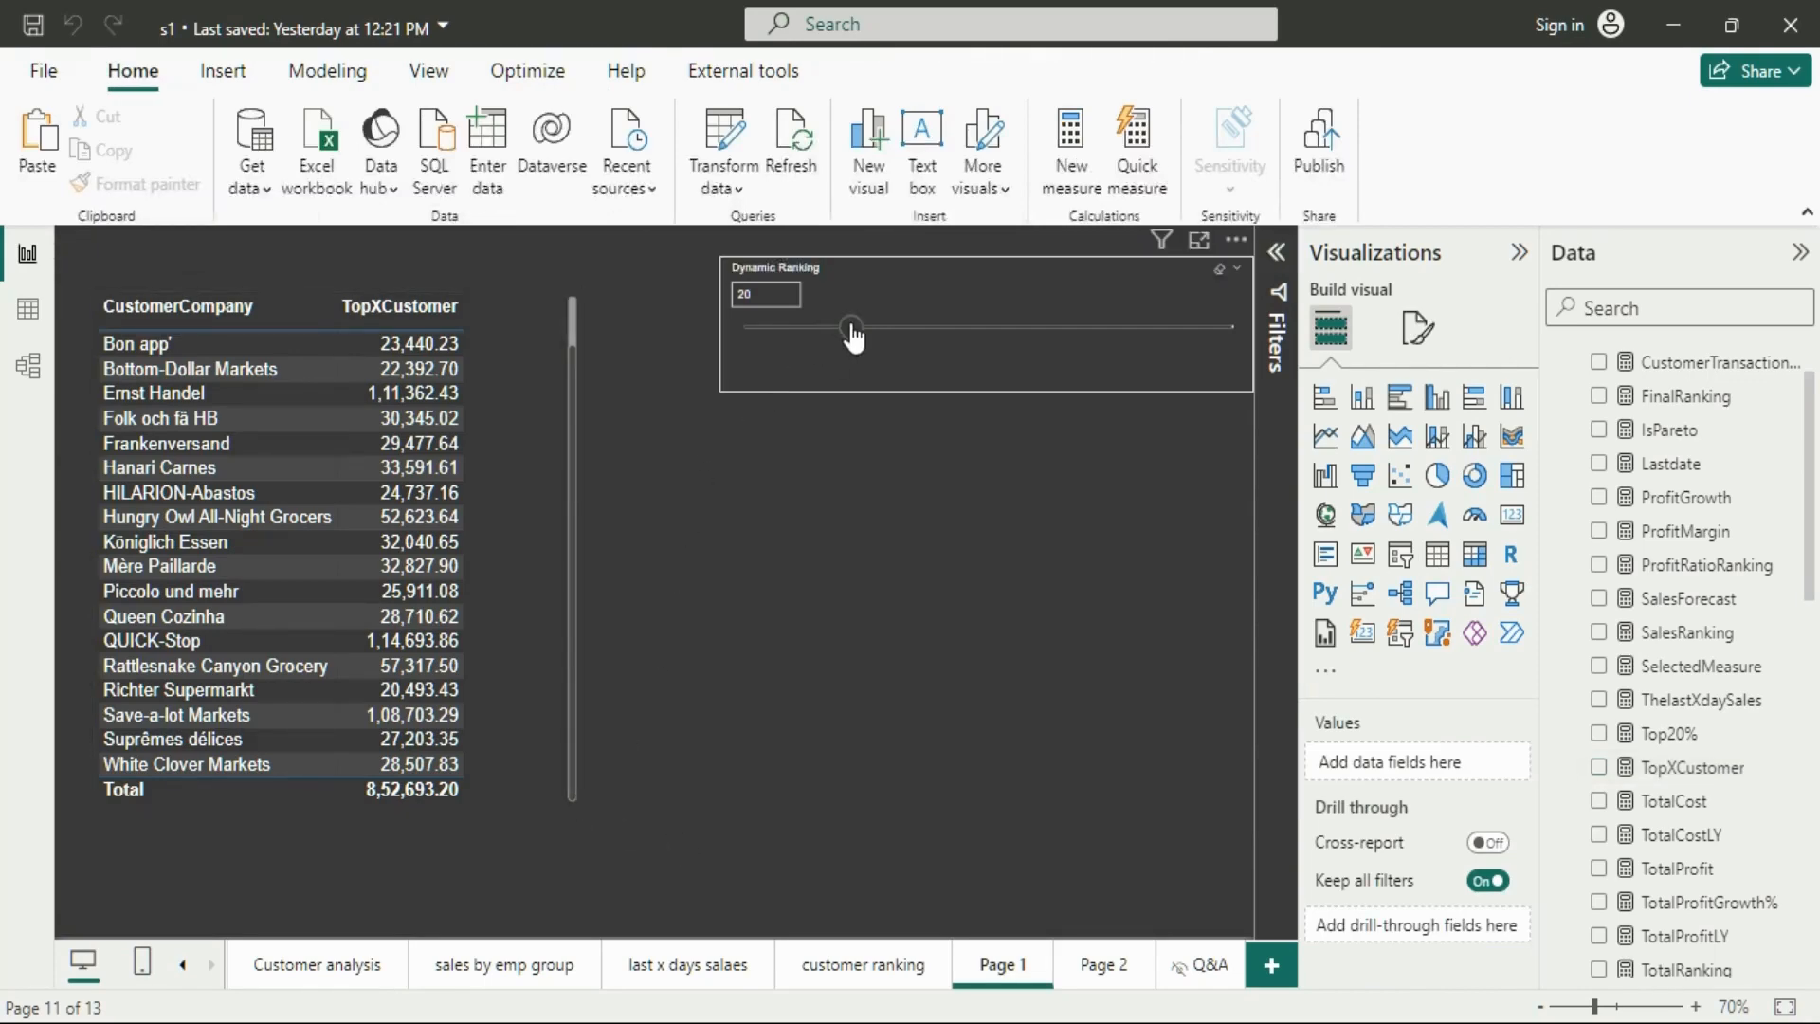
drag(853, 337, 773, 338)
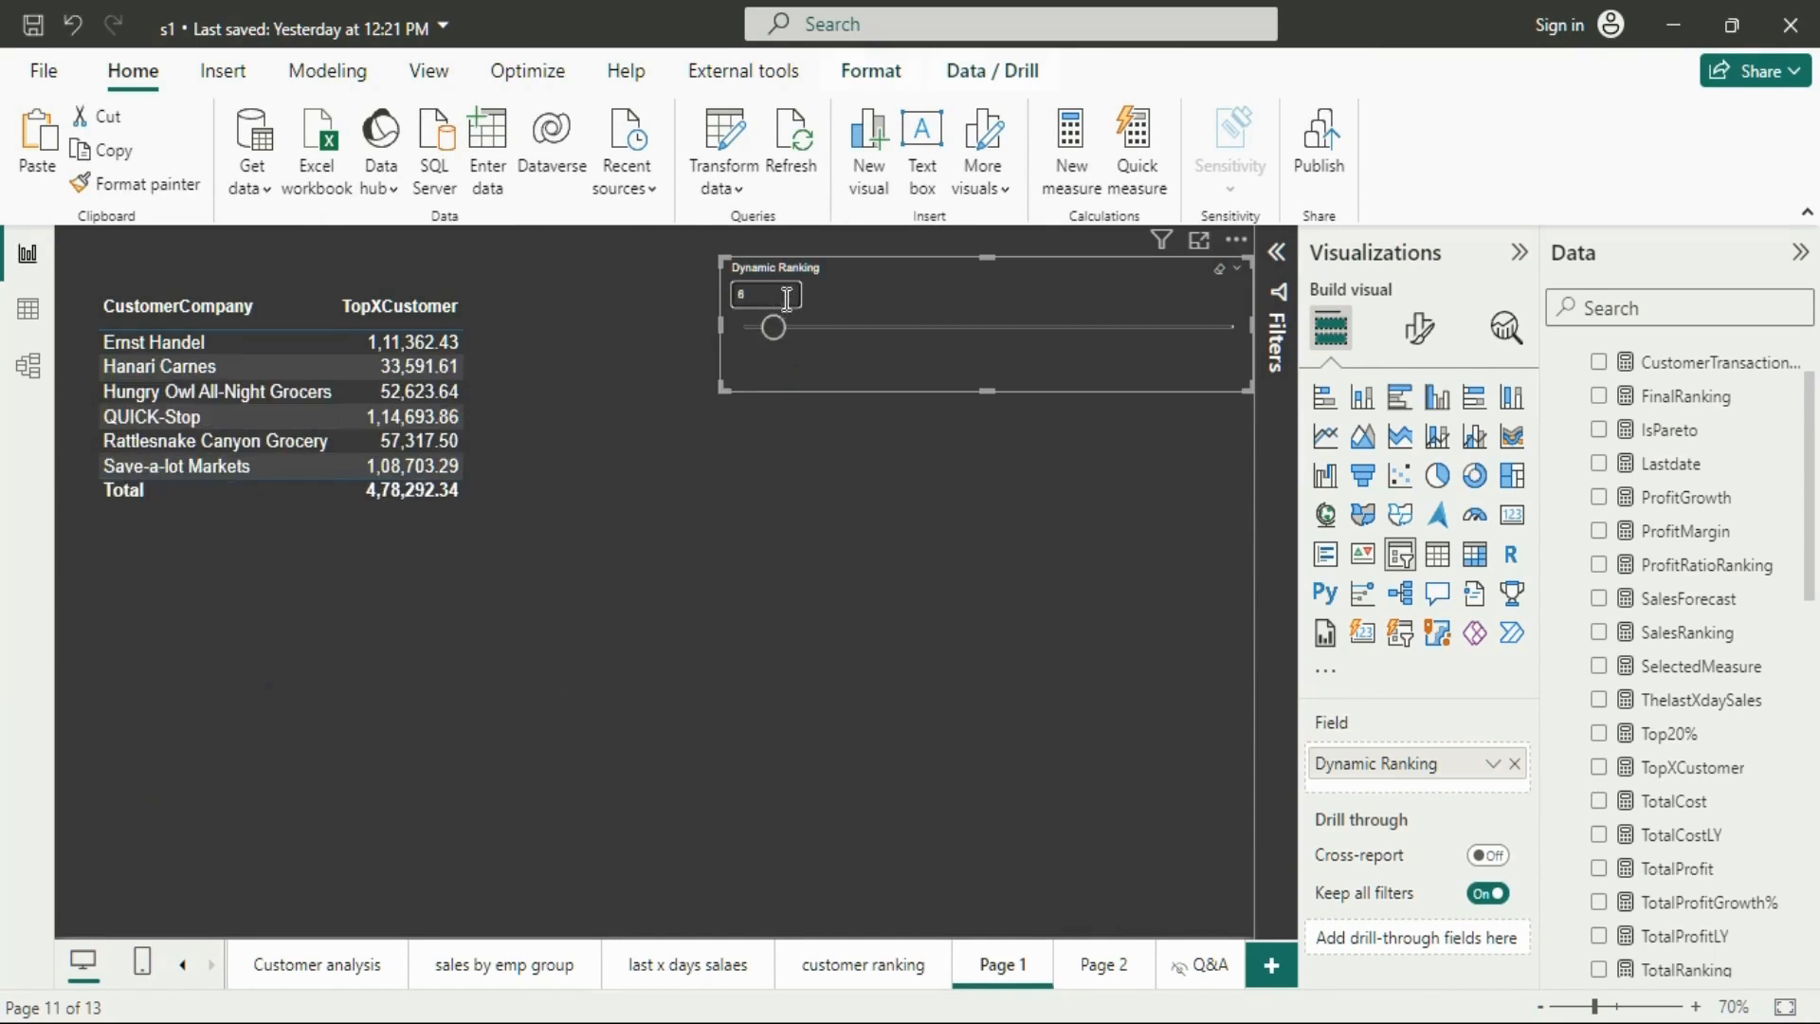
Shift and shorten the customer table to fit its few rows, and set the Dynamic Ranking slicer to 16
drag(476, 641, 506, 675)
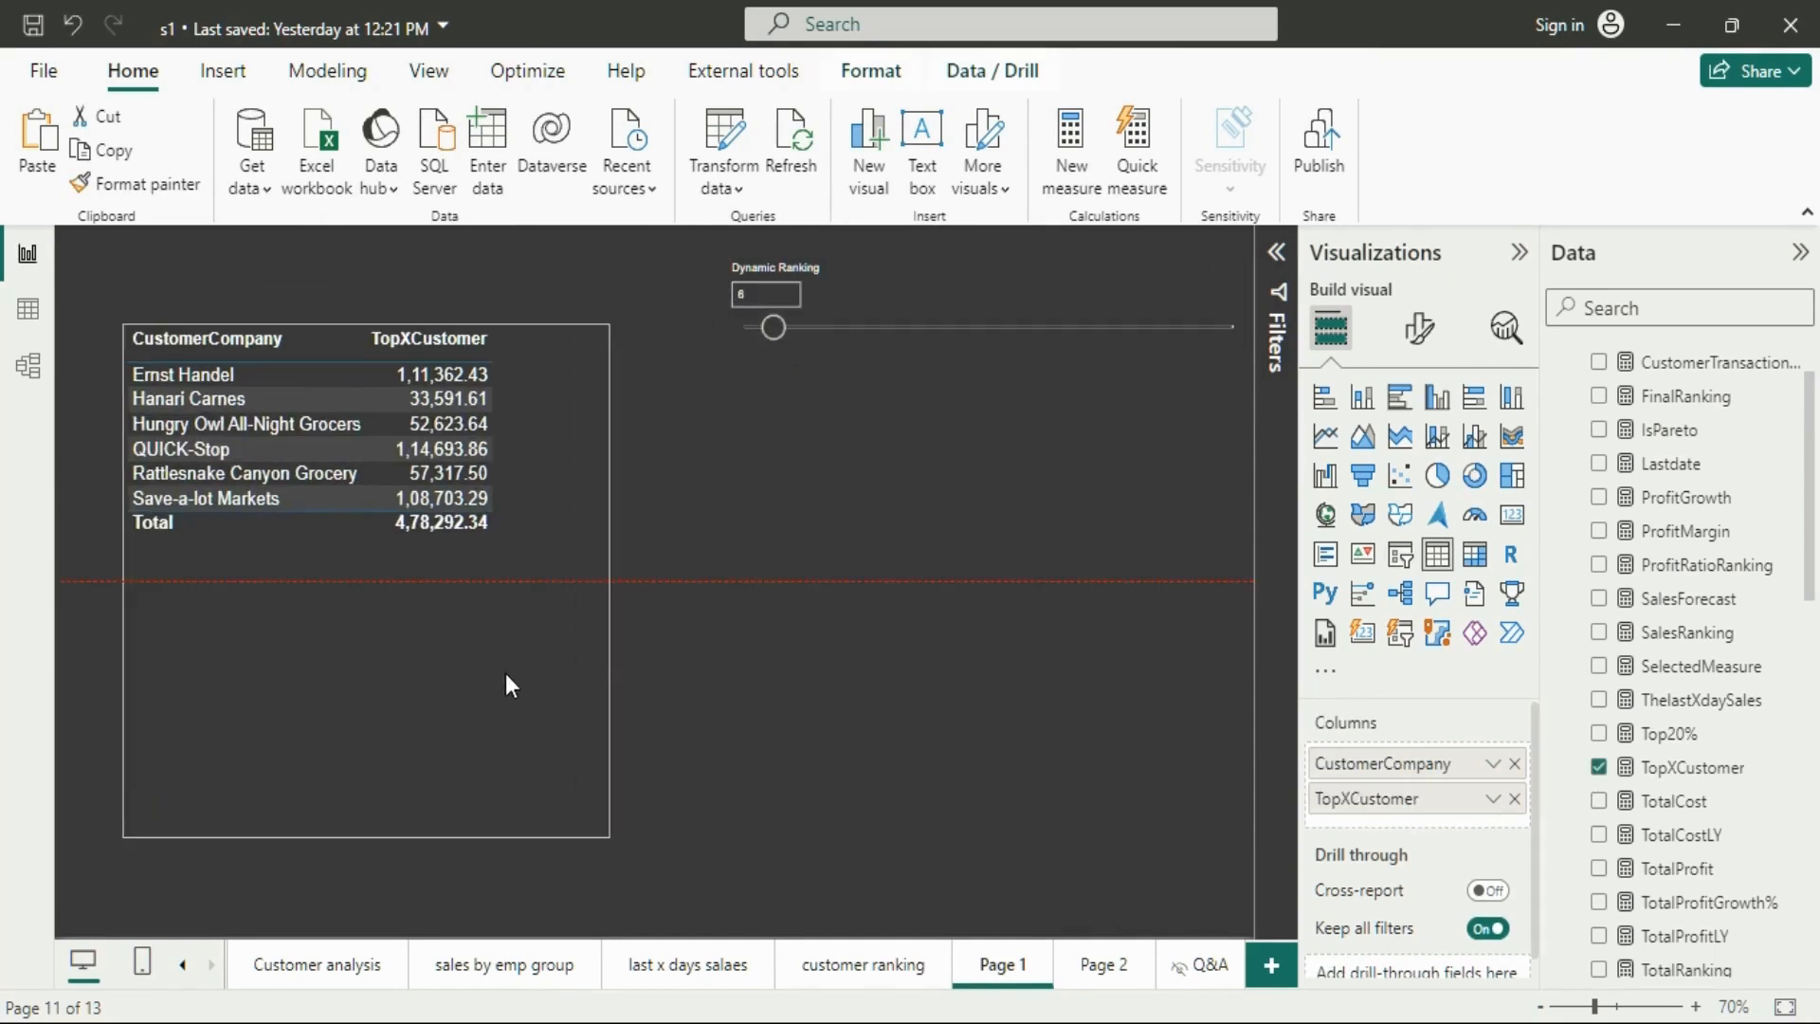
drag(607, 832, 595, 574)
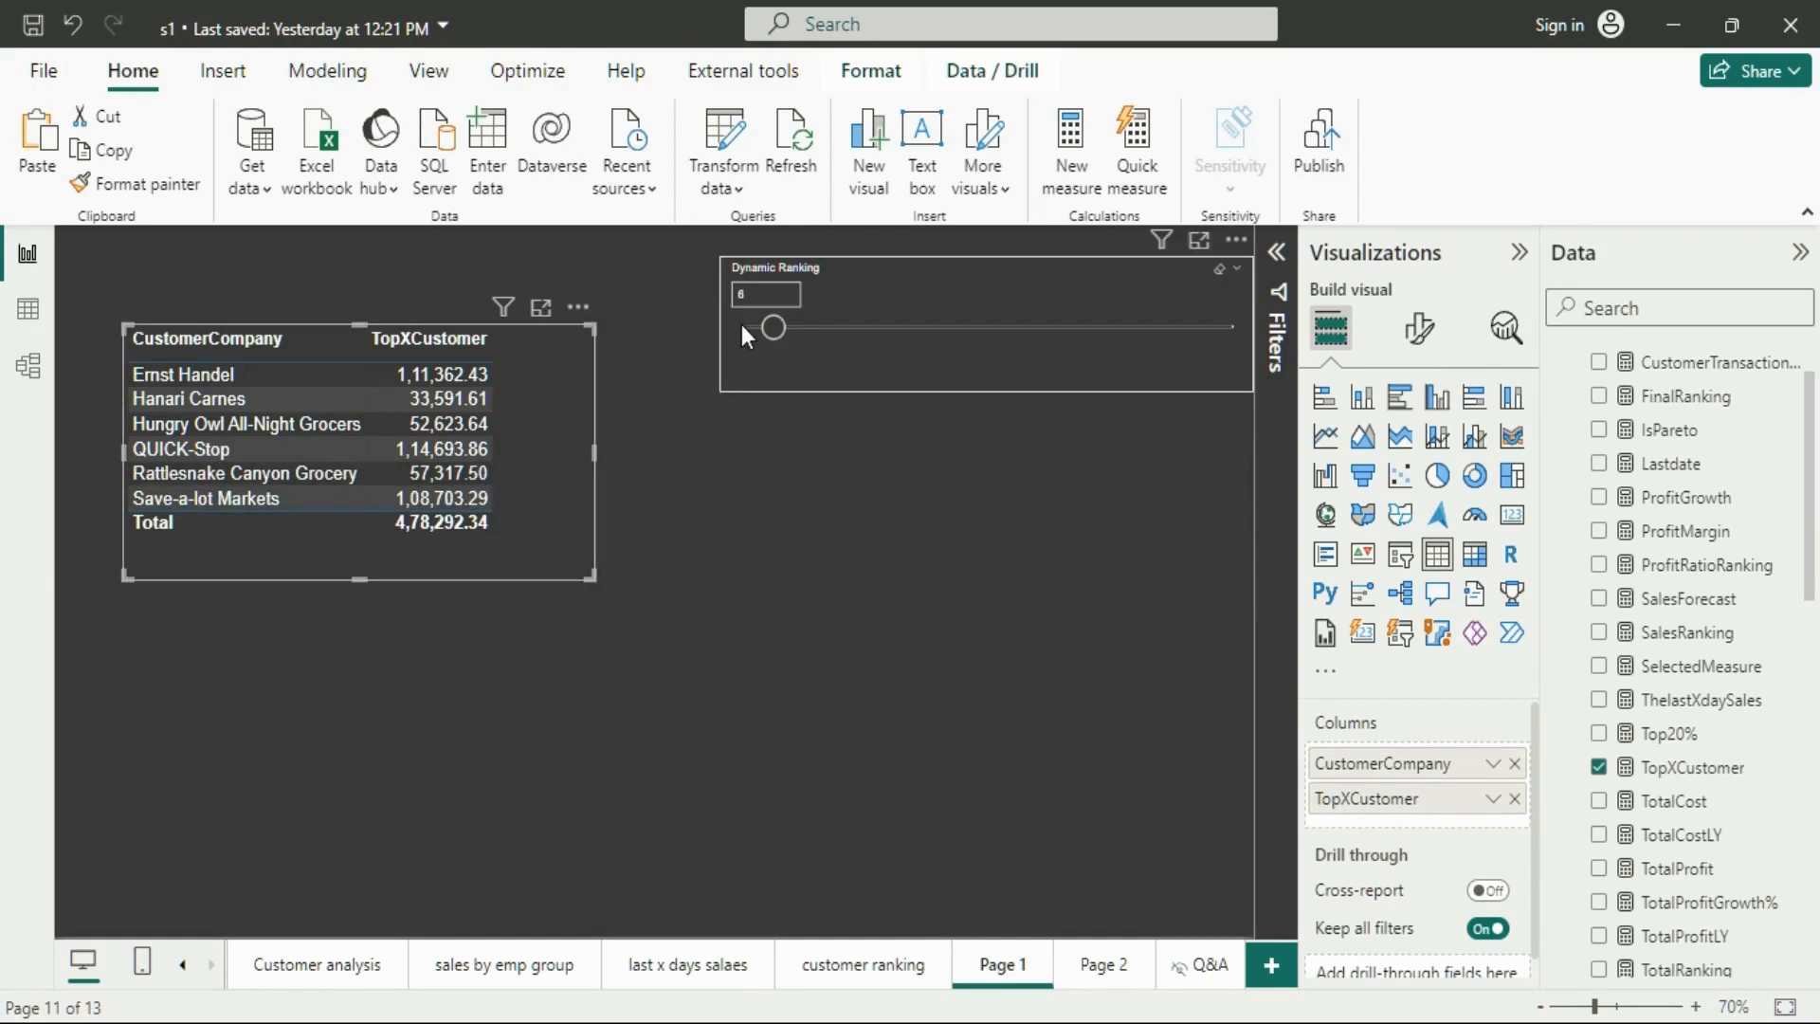
drag(768, 347, 824, 350)
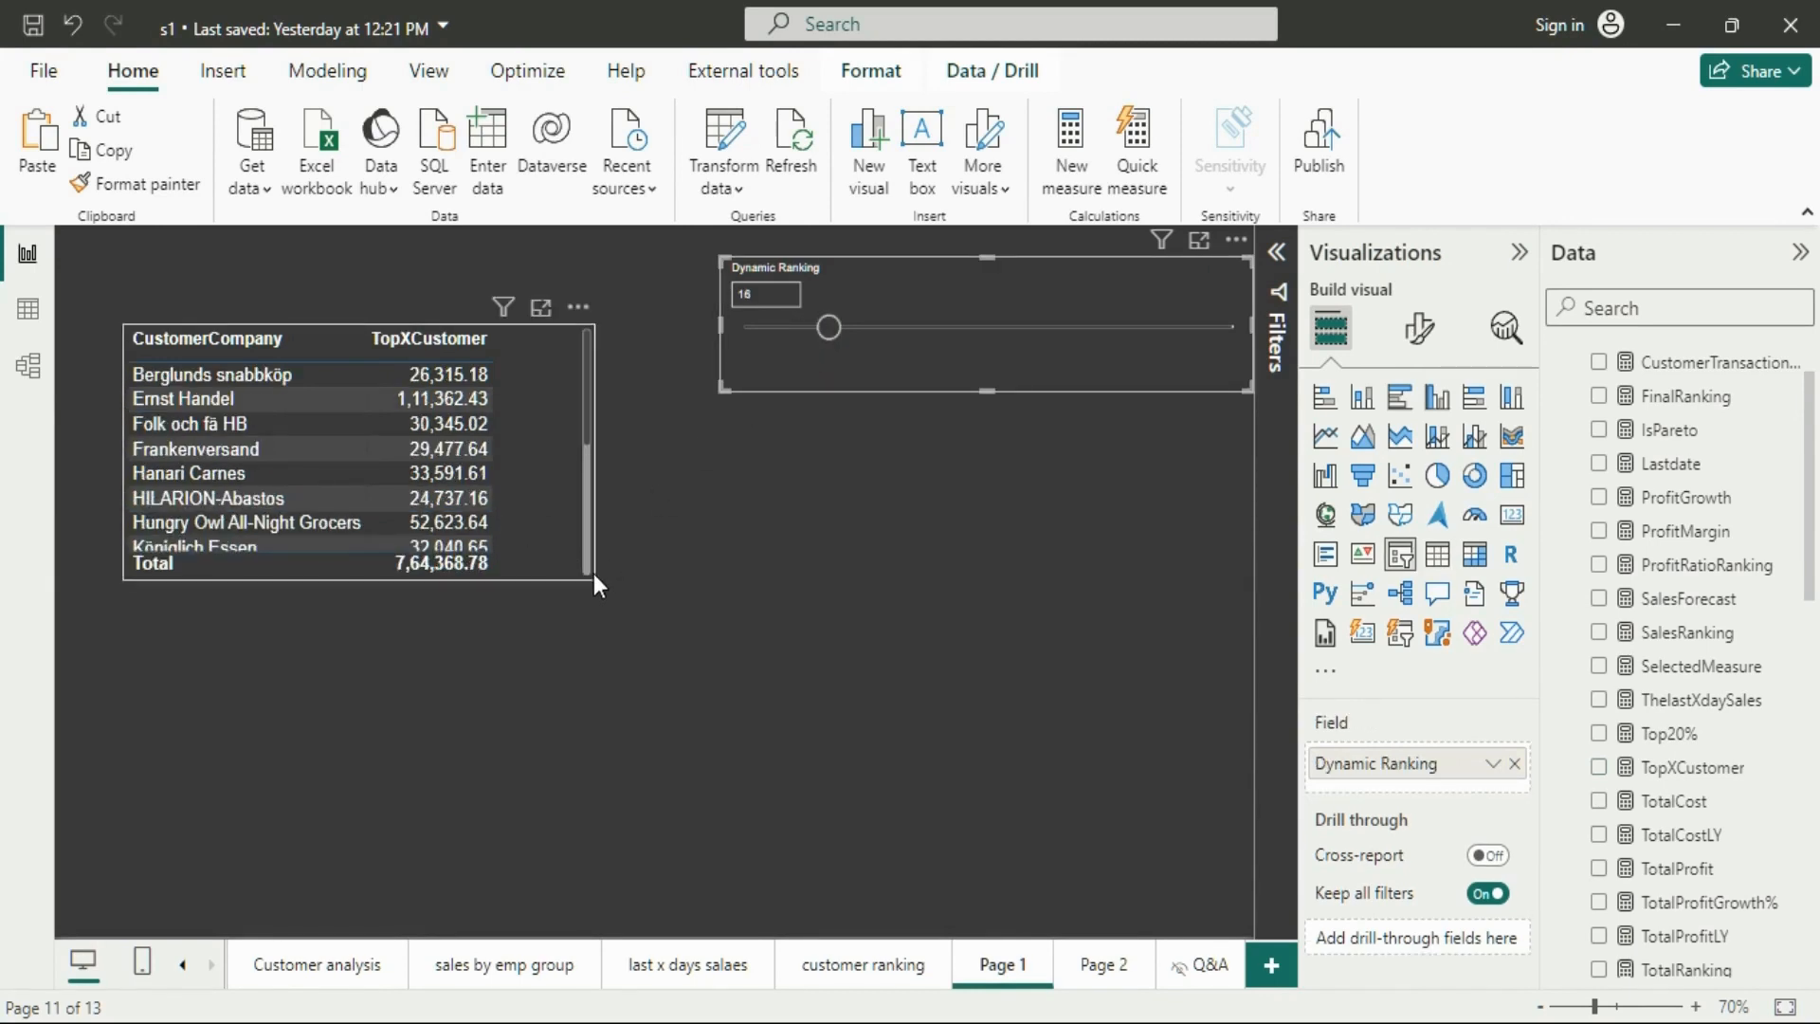
Enlarge and reposition the customer table so every ranked row fits, and set the Dynamic Ranking slicer to 15
drag(593, 573, 673, 884)
drag(597, 734, 574, 651)
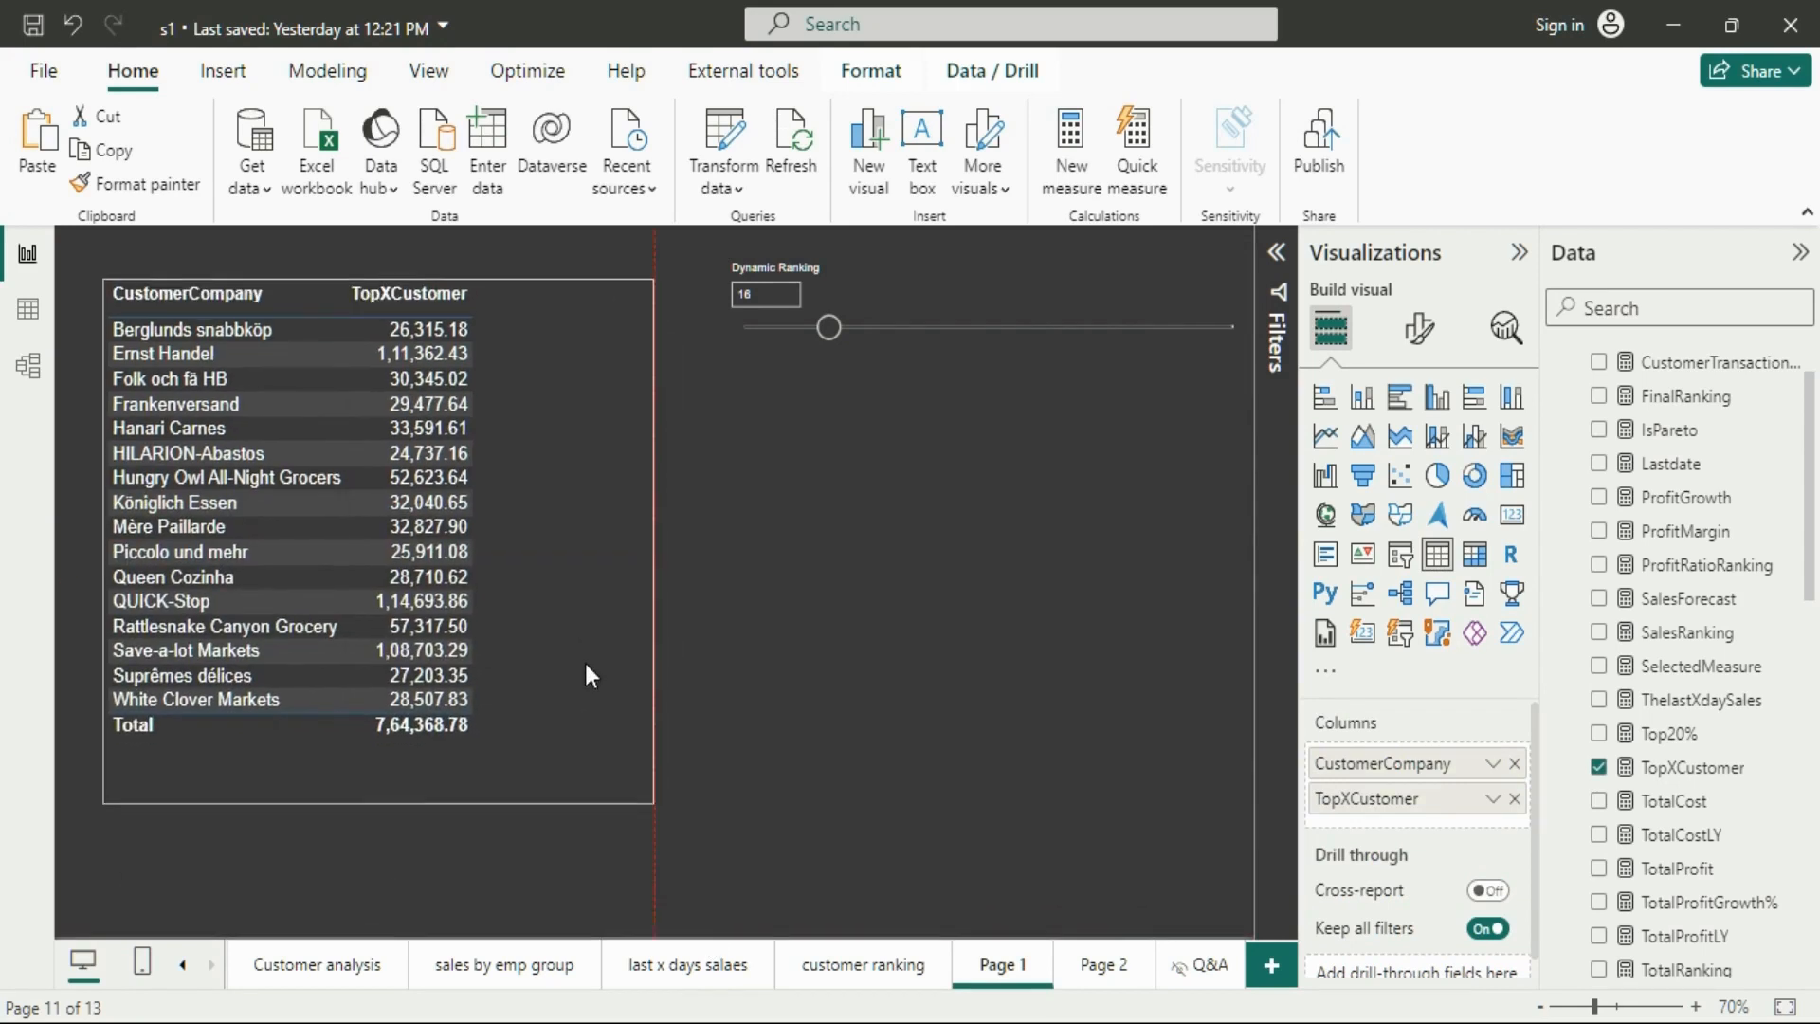
drag(796, 331, 817, 334)
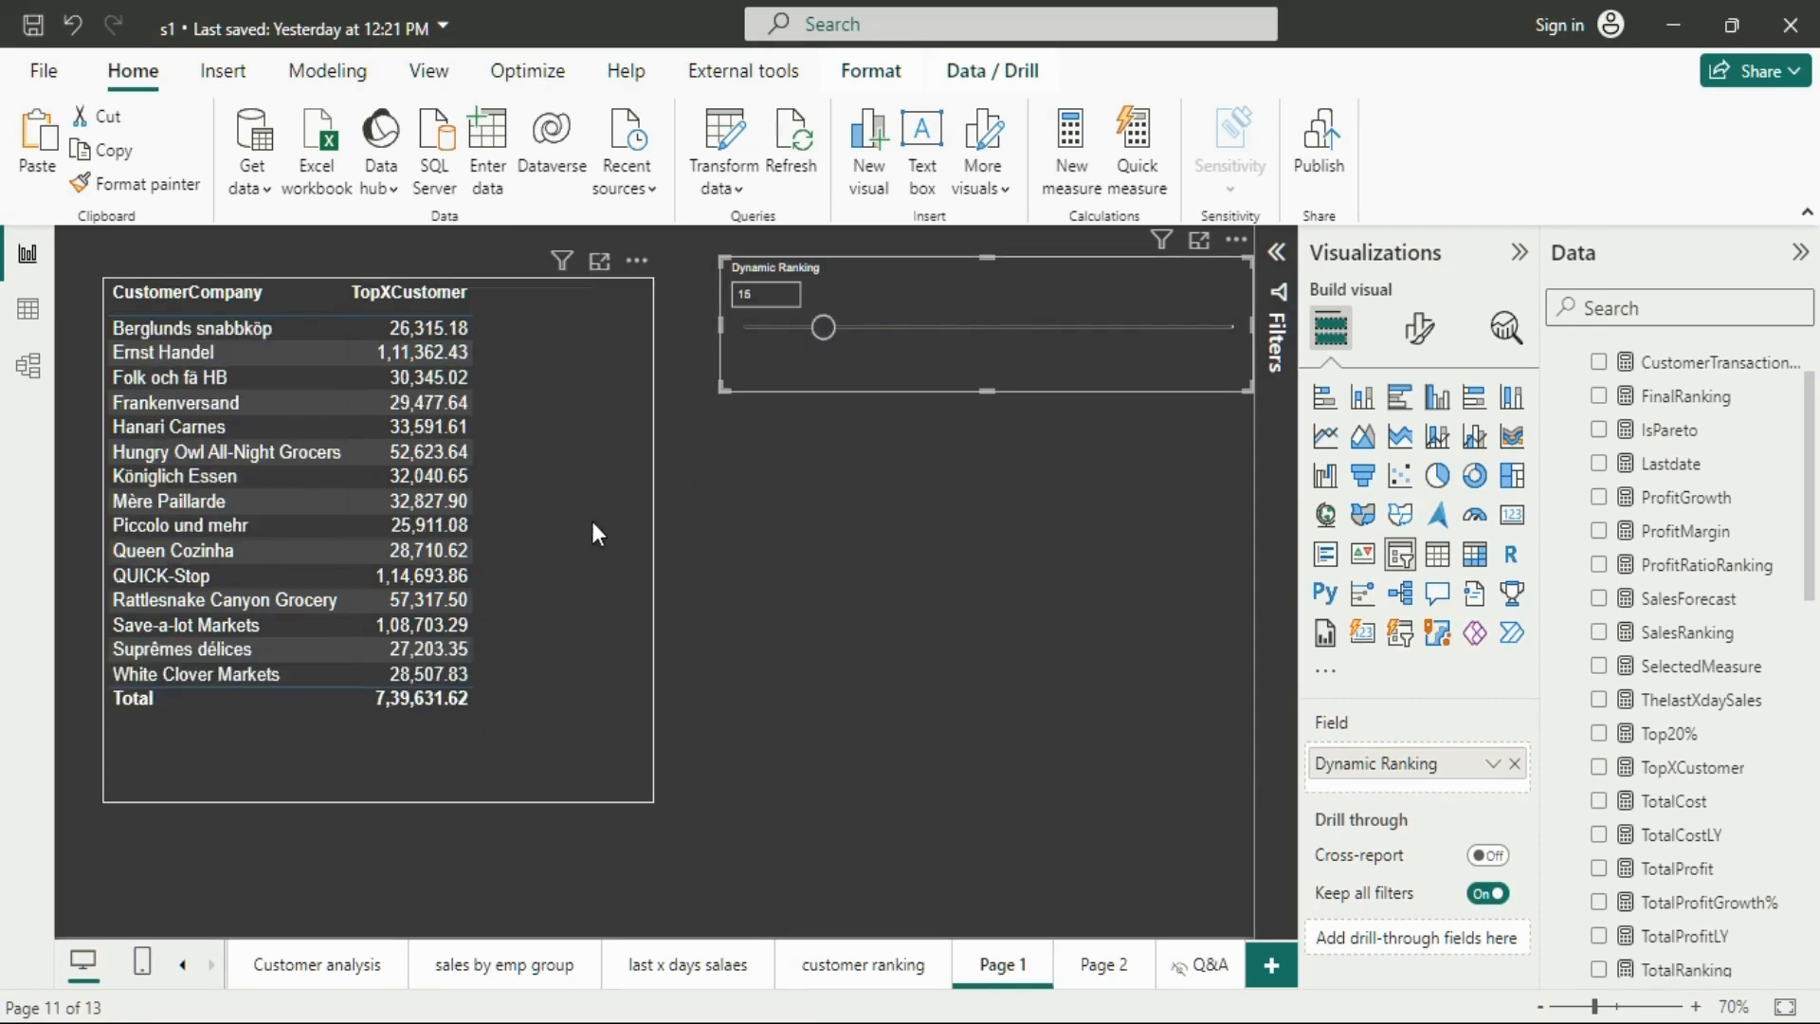
Open the full TopXCustomer formula and examine its ISINSCOPE condition, TOPN count, VALUES argument and [Totalsales] ordering expression
click(1701, 770)
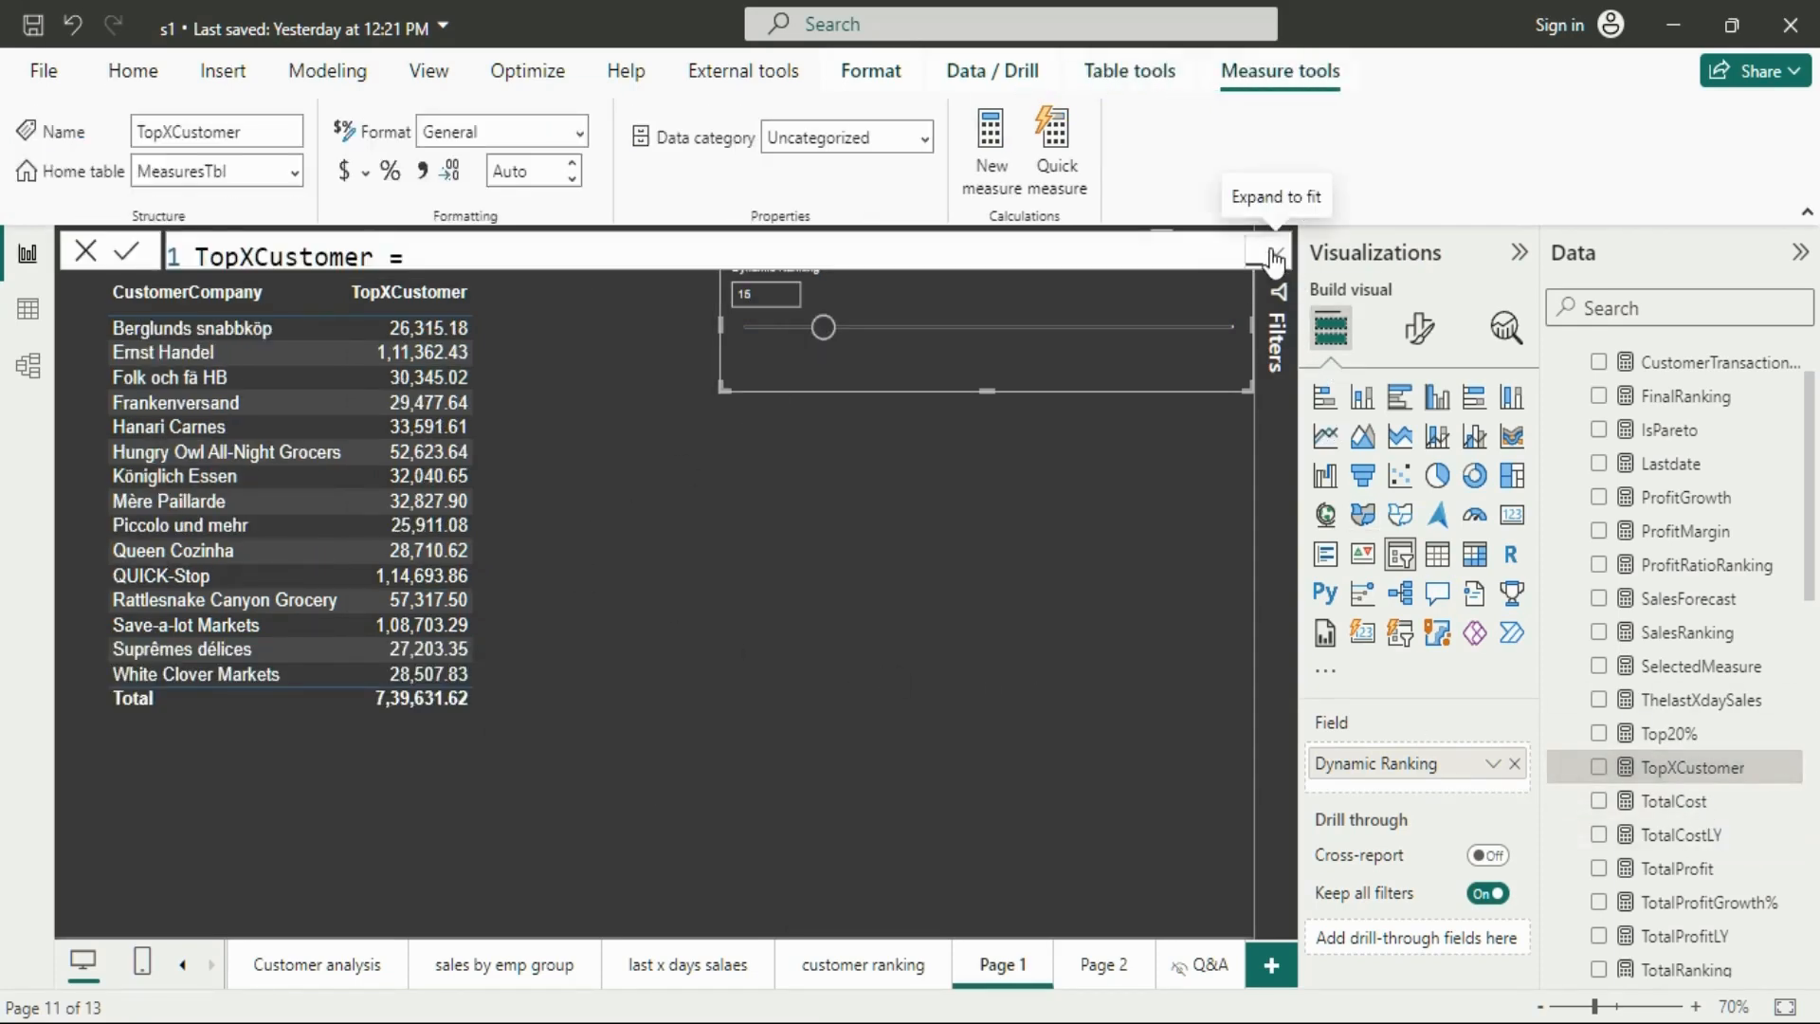
click(1277, 251)
drag(255, 300, 397, 298)
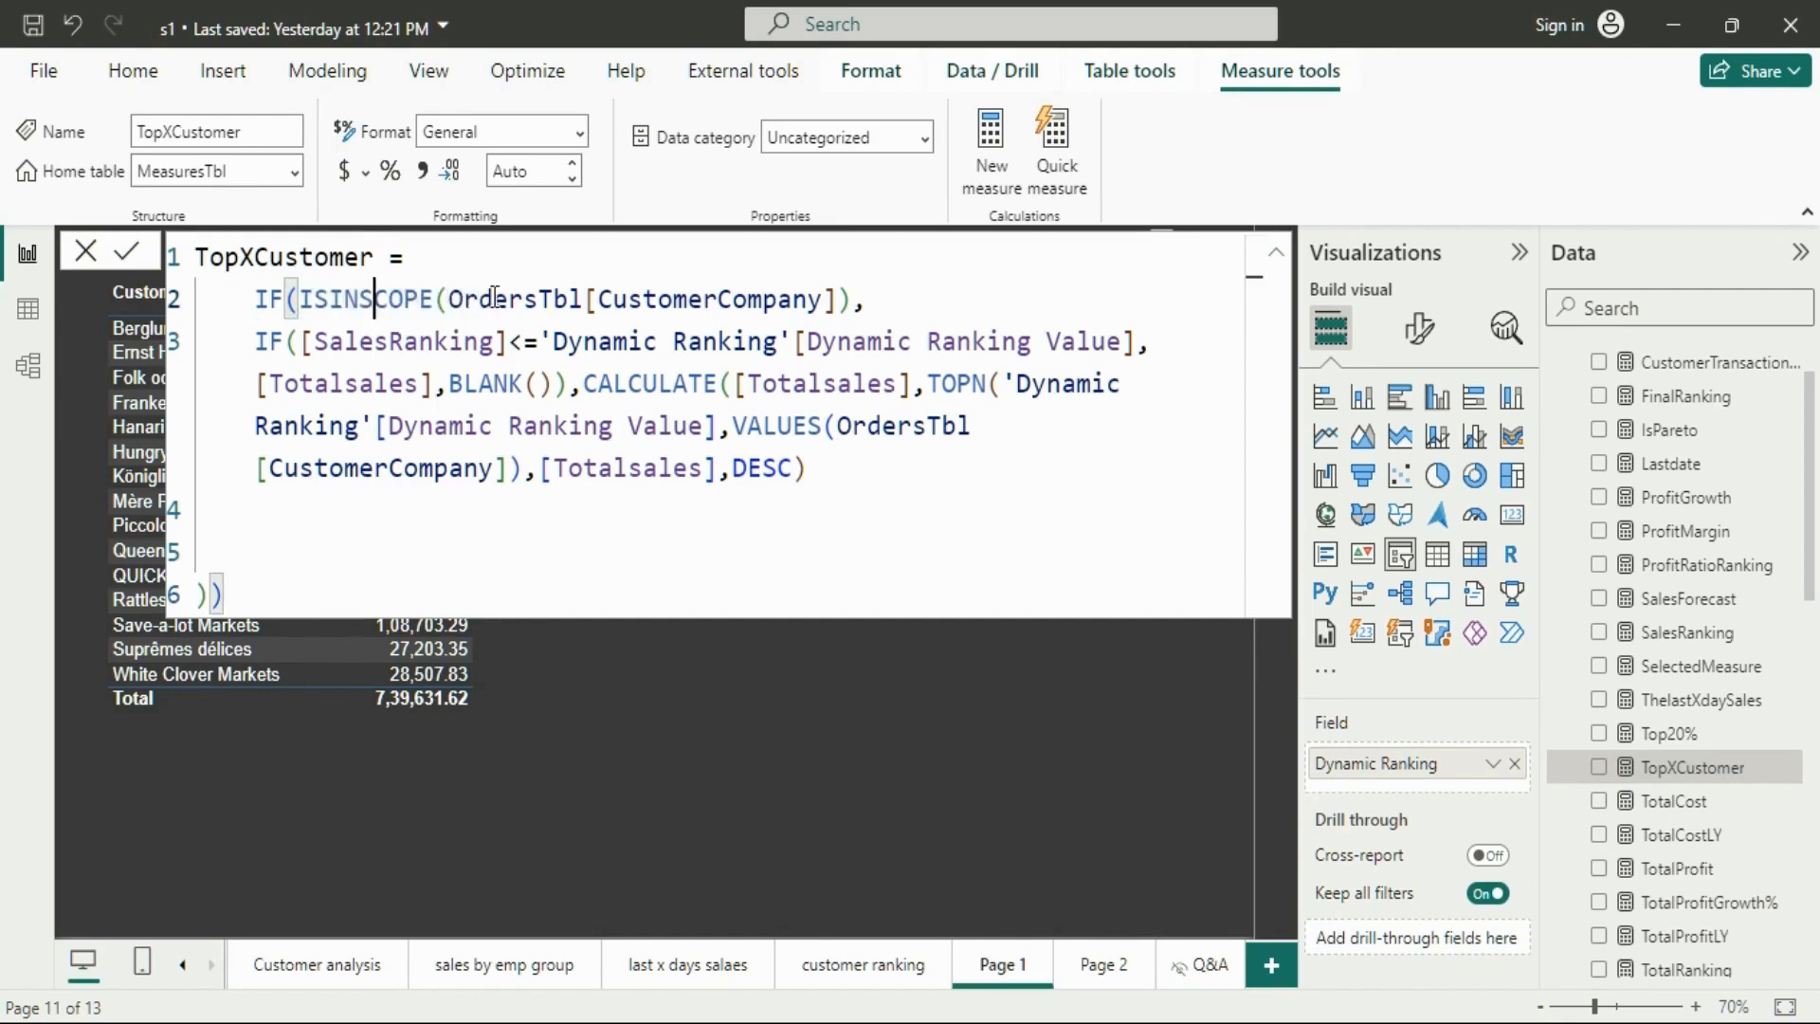
double_click(397, 298)
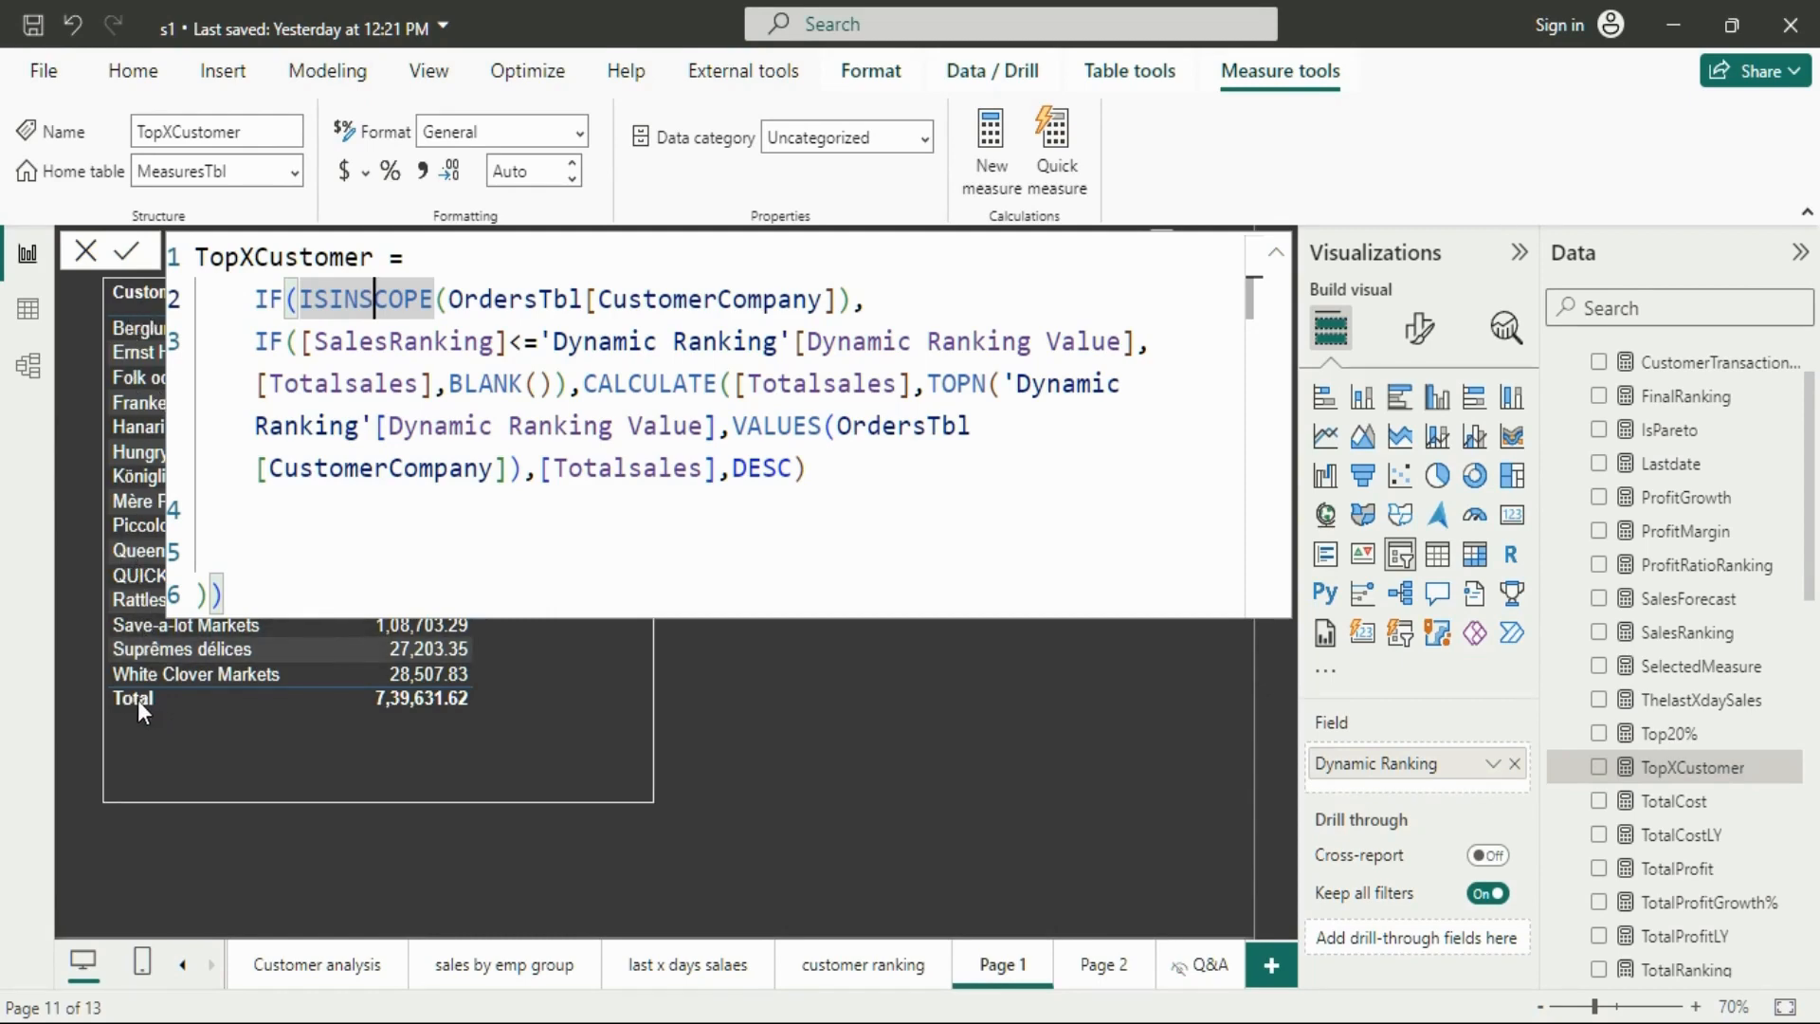
click(569, 313)
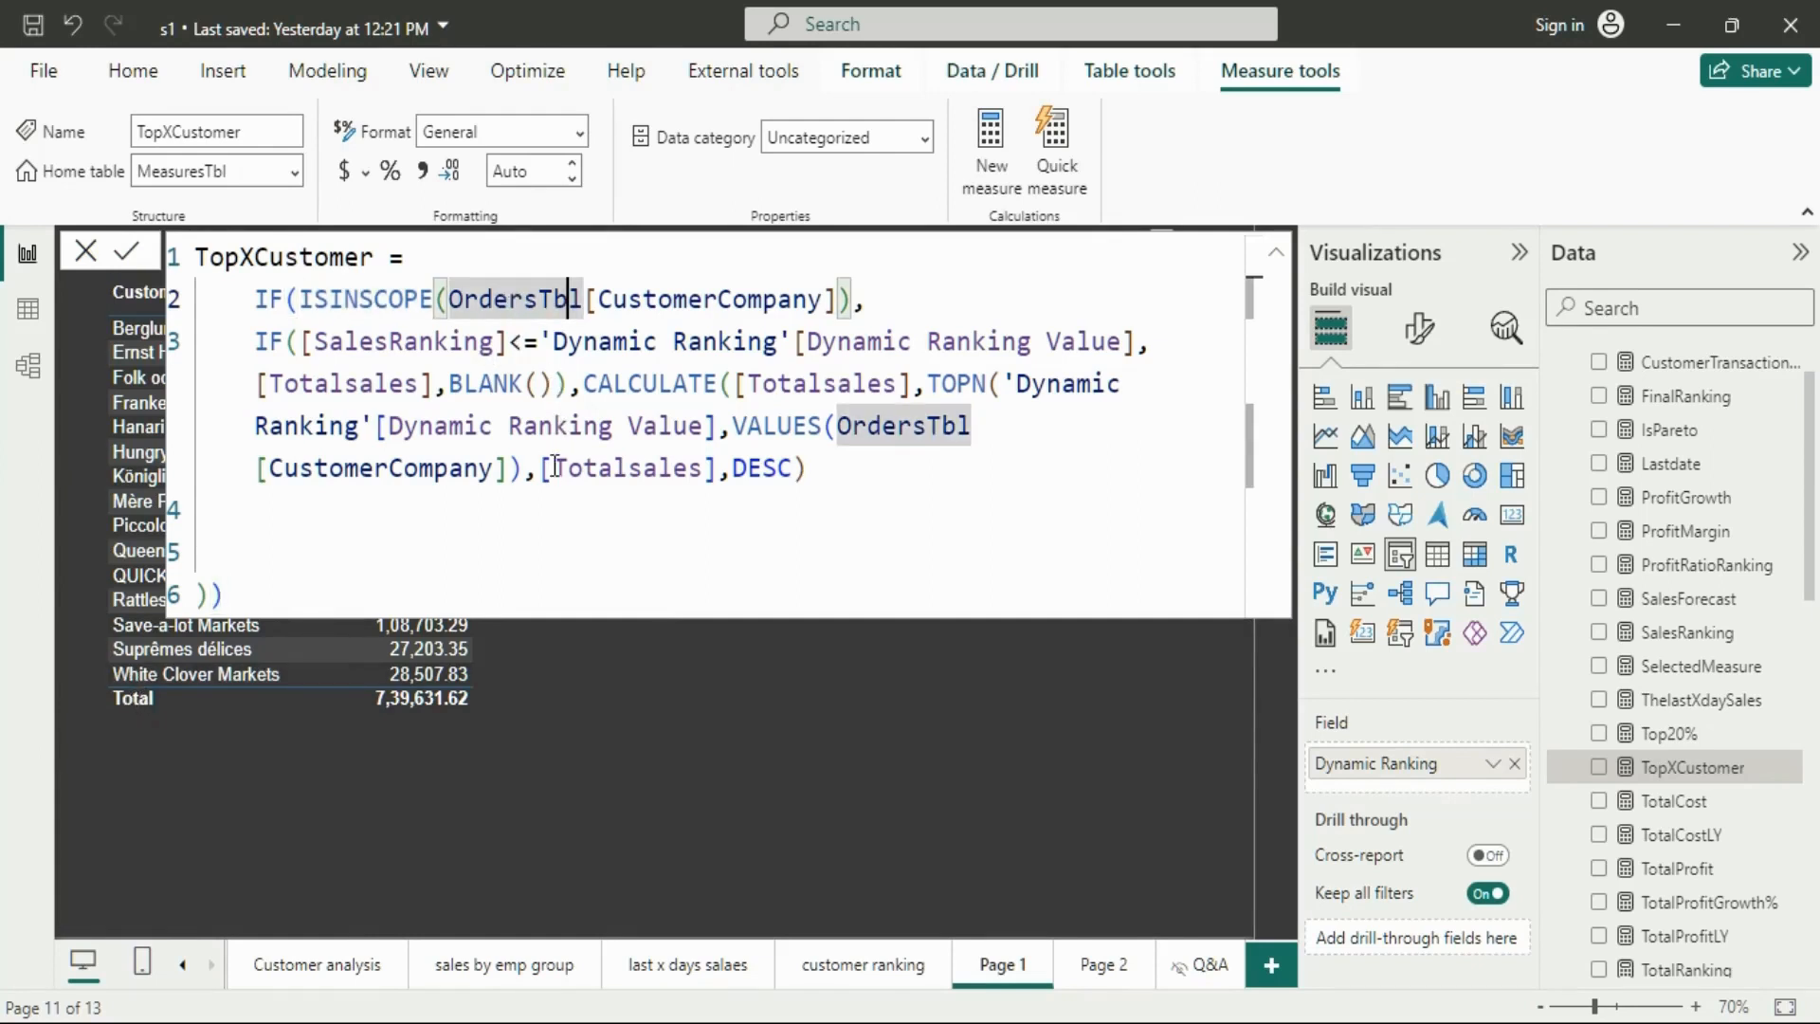
drag(543, 470, 719, 474)
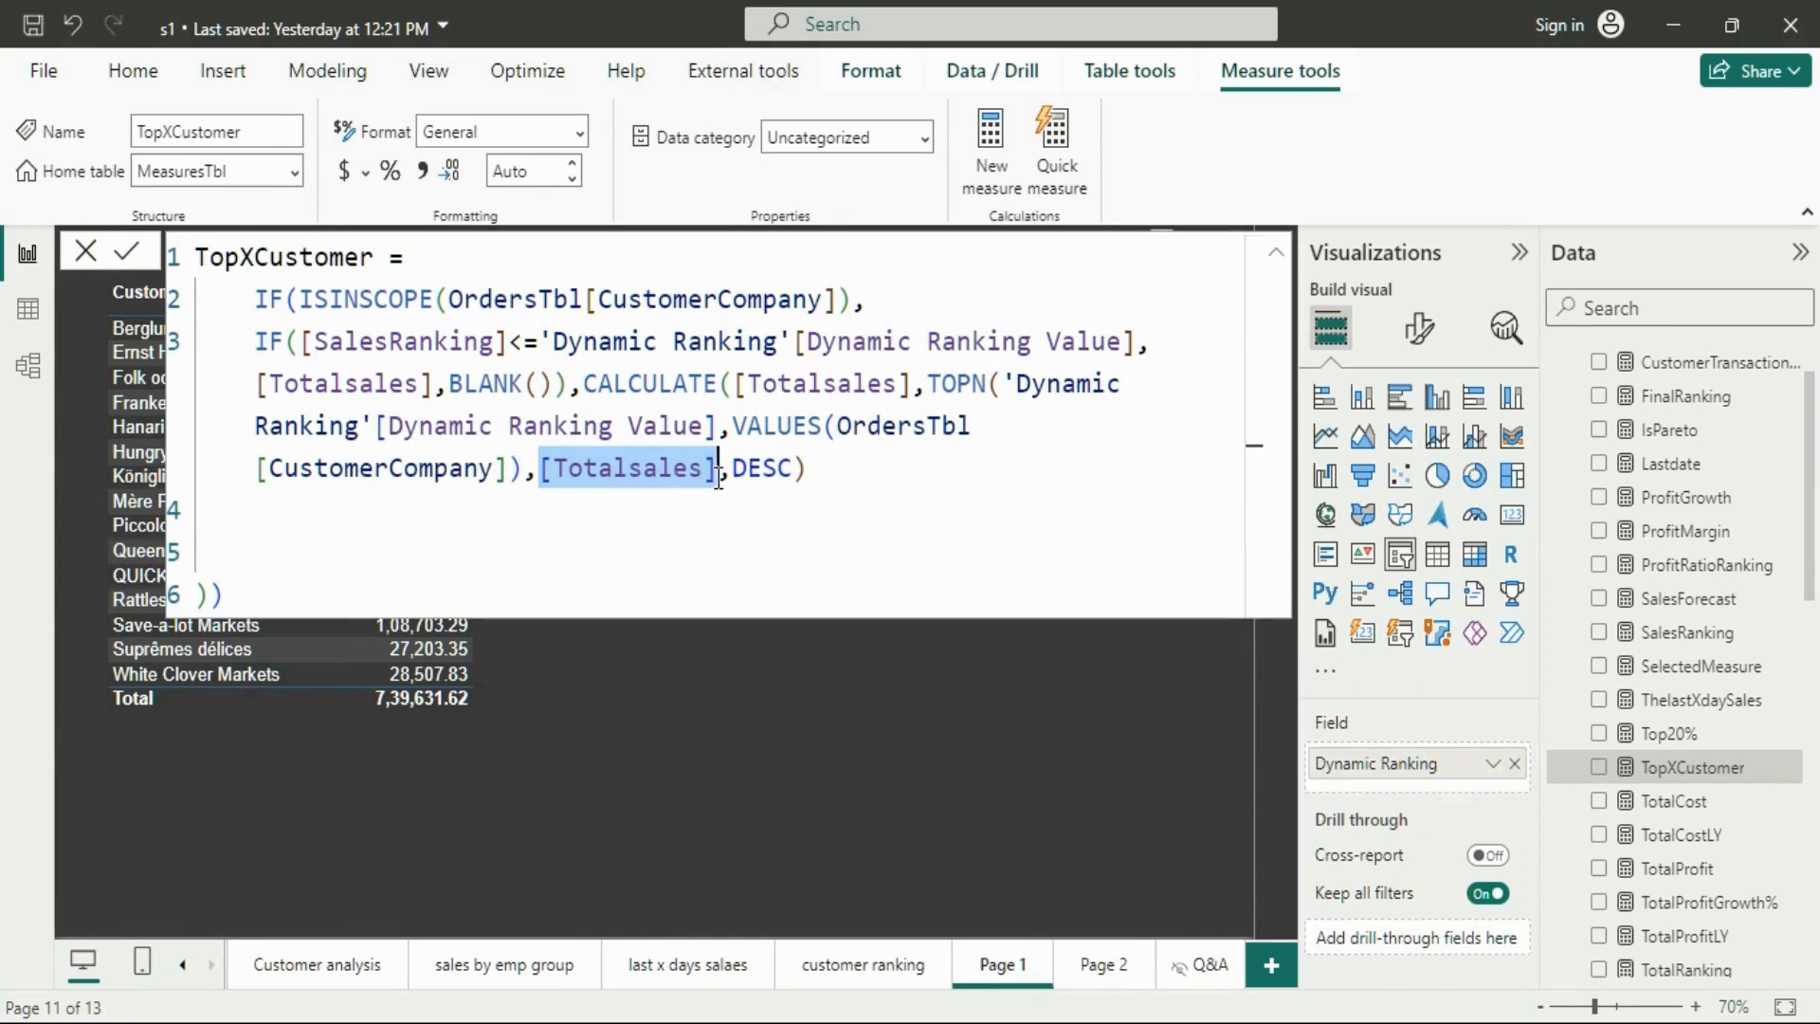
click(715, 518)
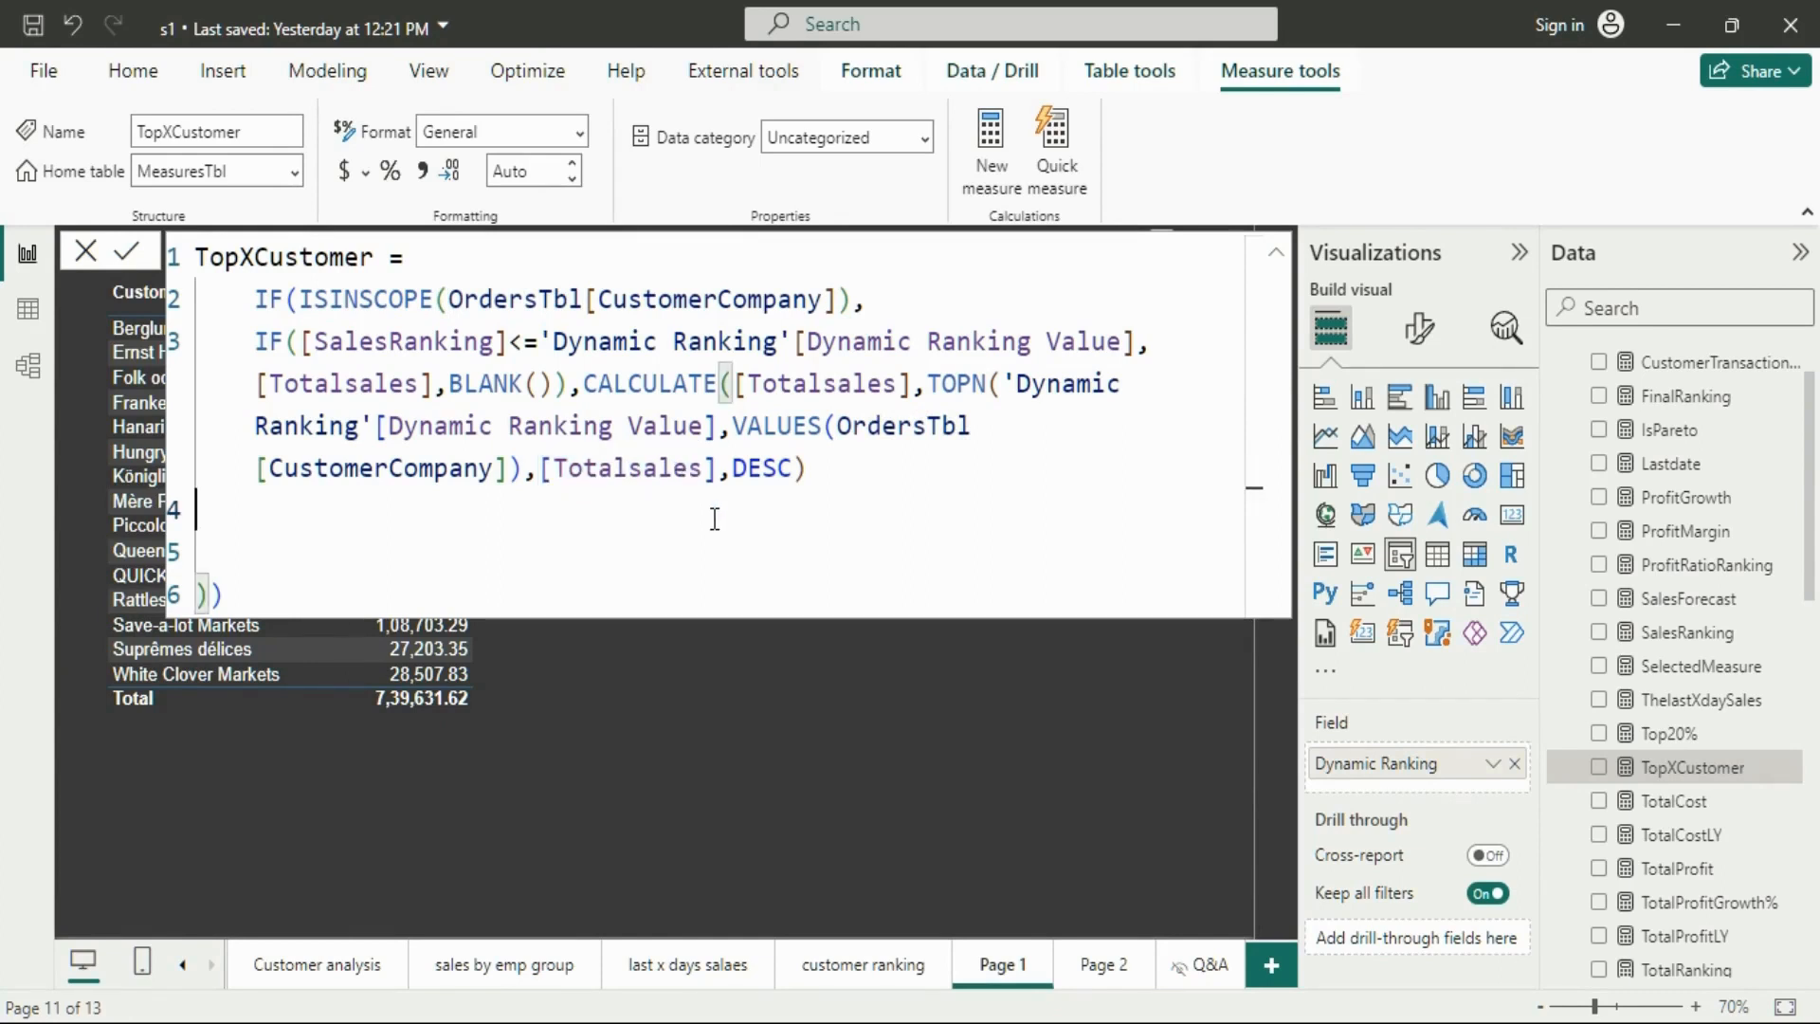
click(541, 468)
drag(541, 468, 719, 468)
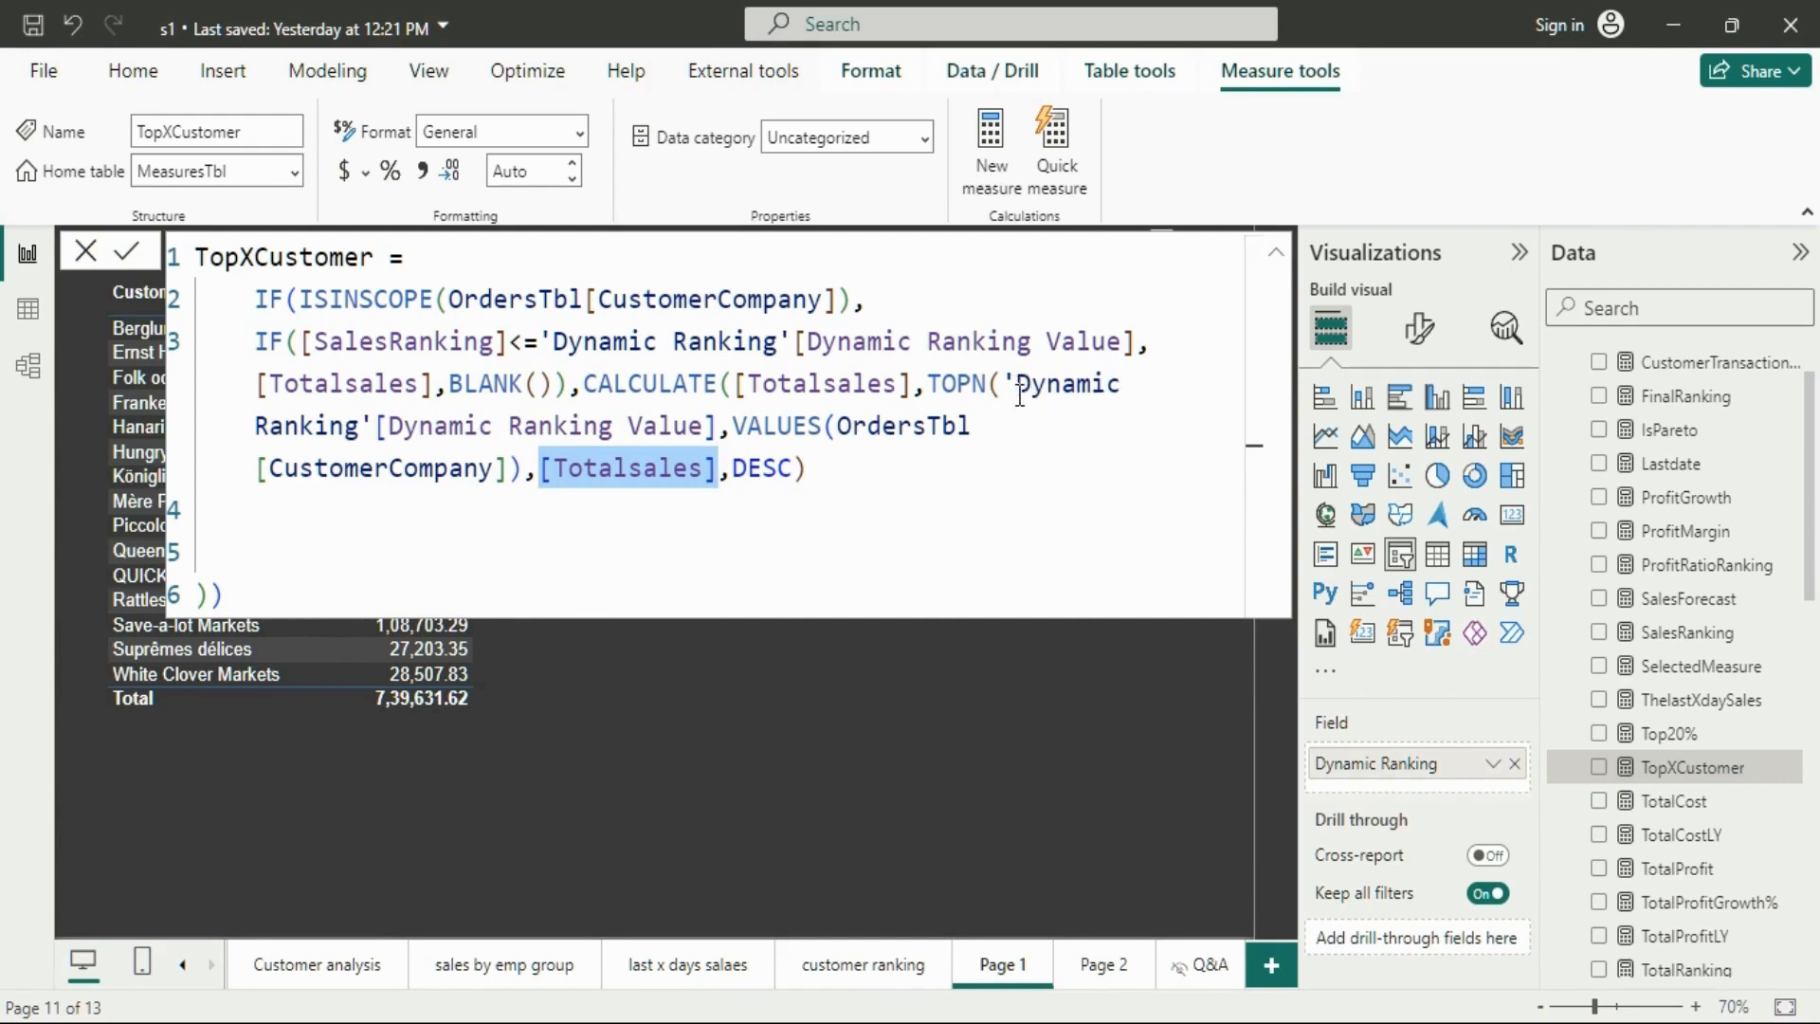
drag(1017, 389, 1077, 389)
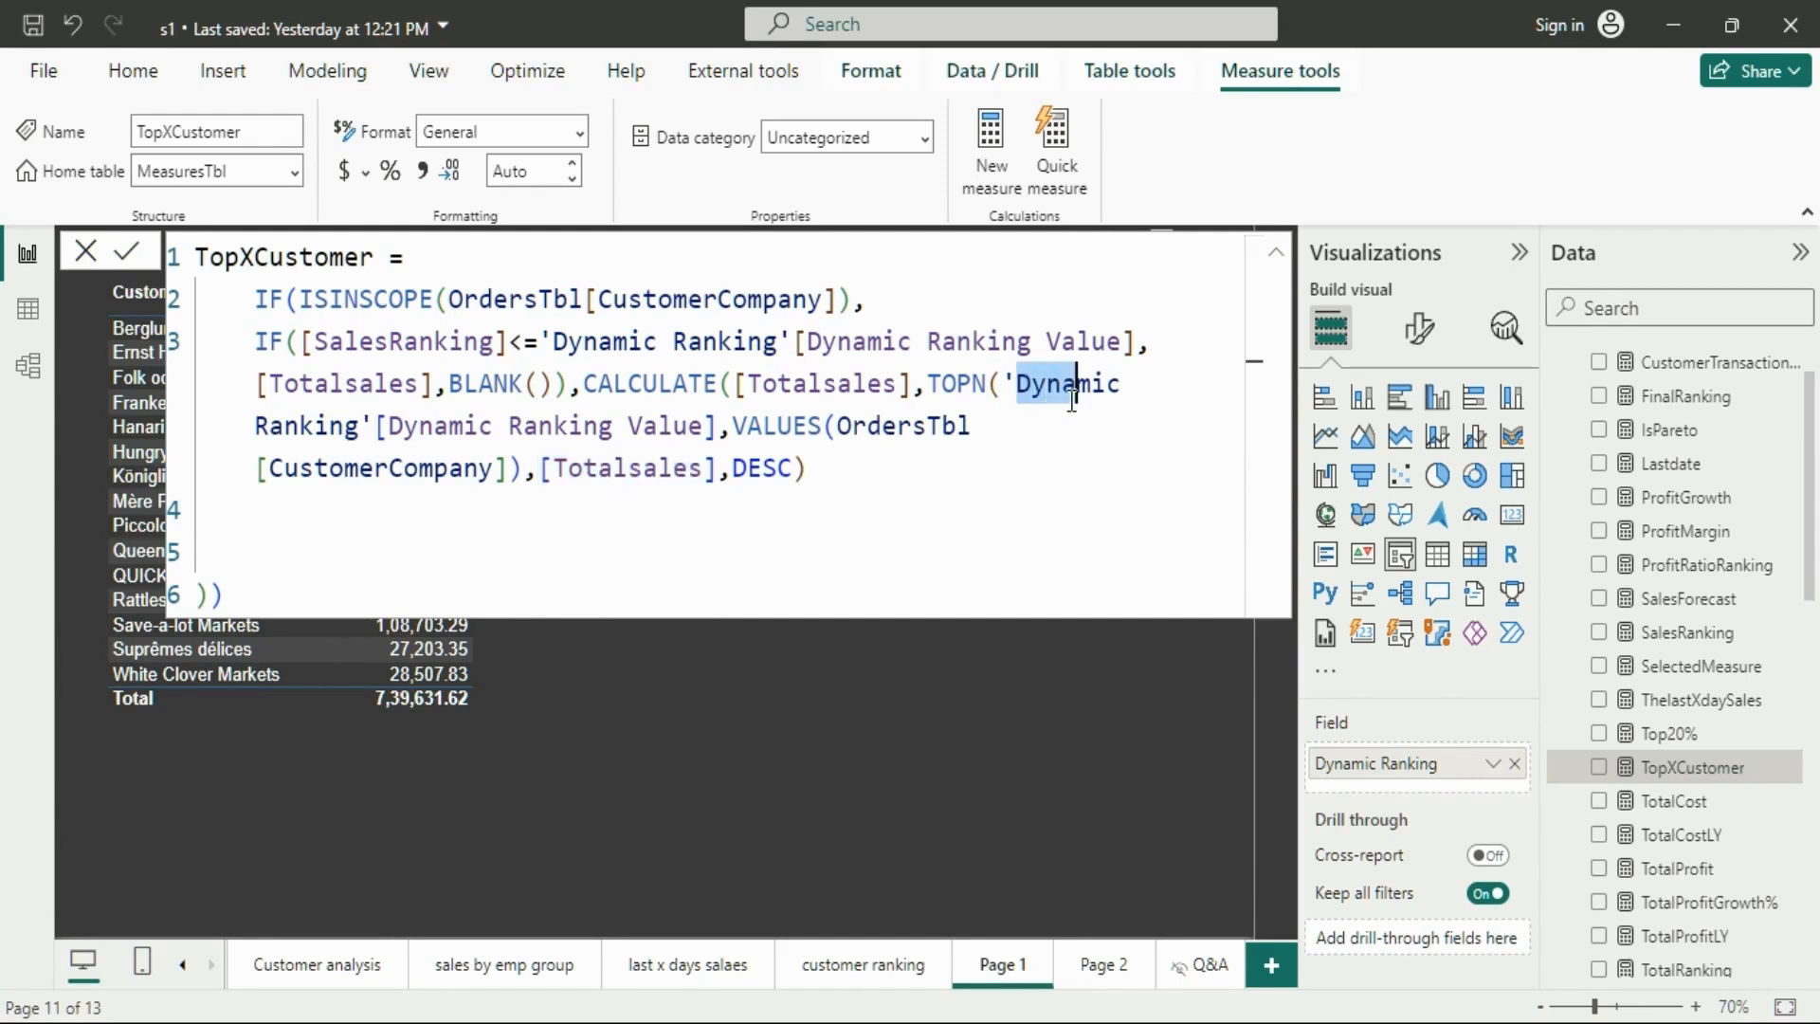
click(731, 431)
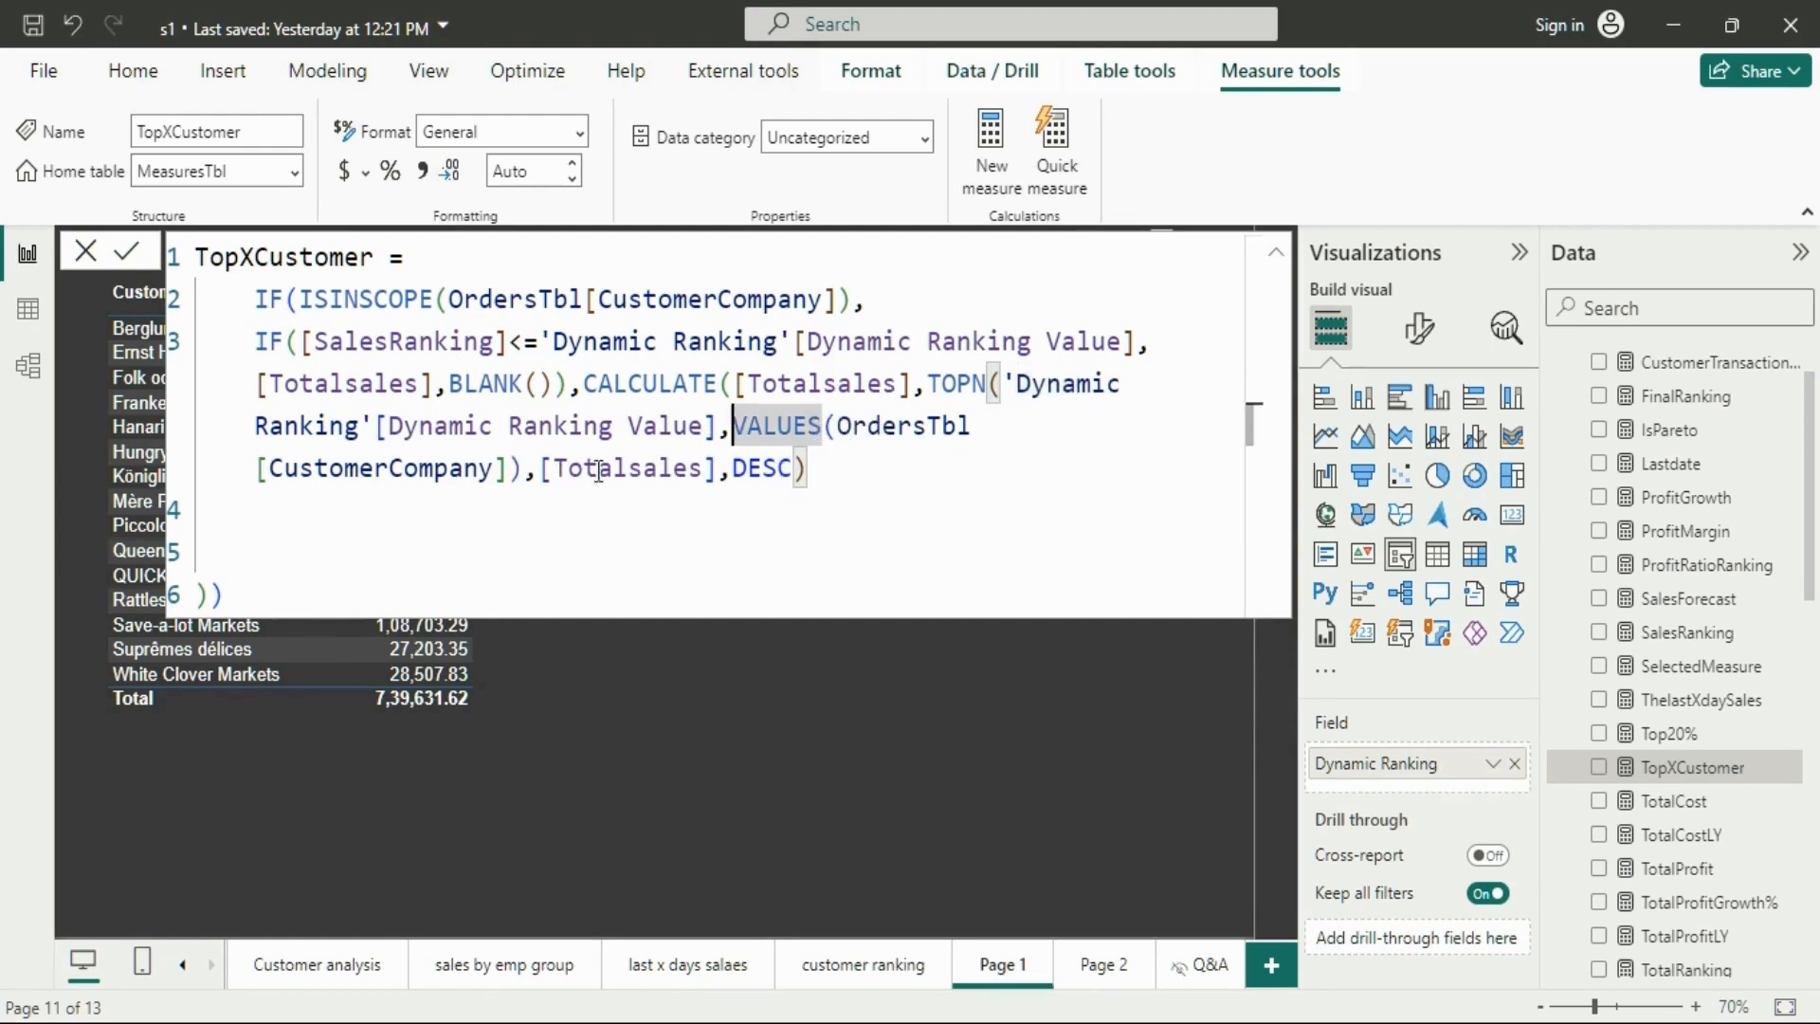
Remove one blank line above the TopXCustomer formula's closing parentheses, collapse the formula editor and shift the customer table slightly down
click(518, 517)
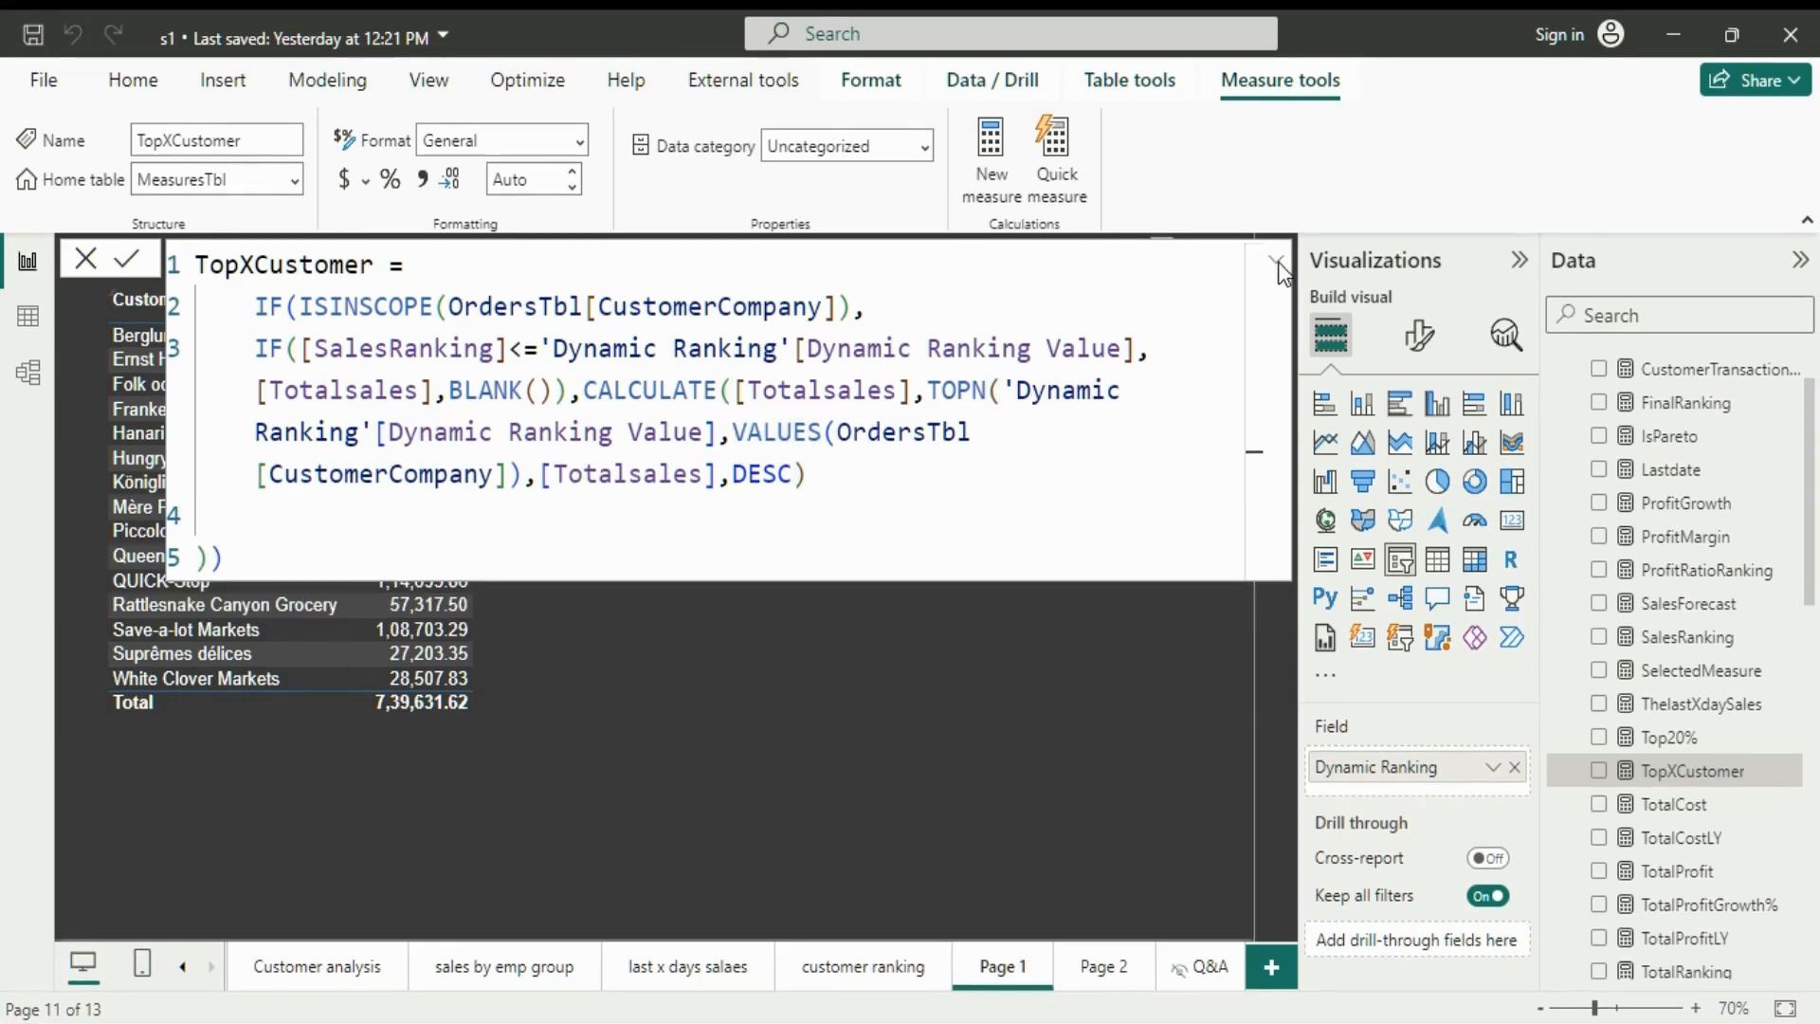
click(1276, 260)
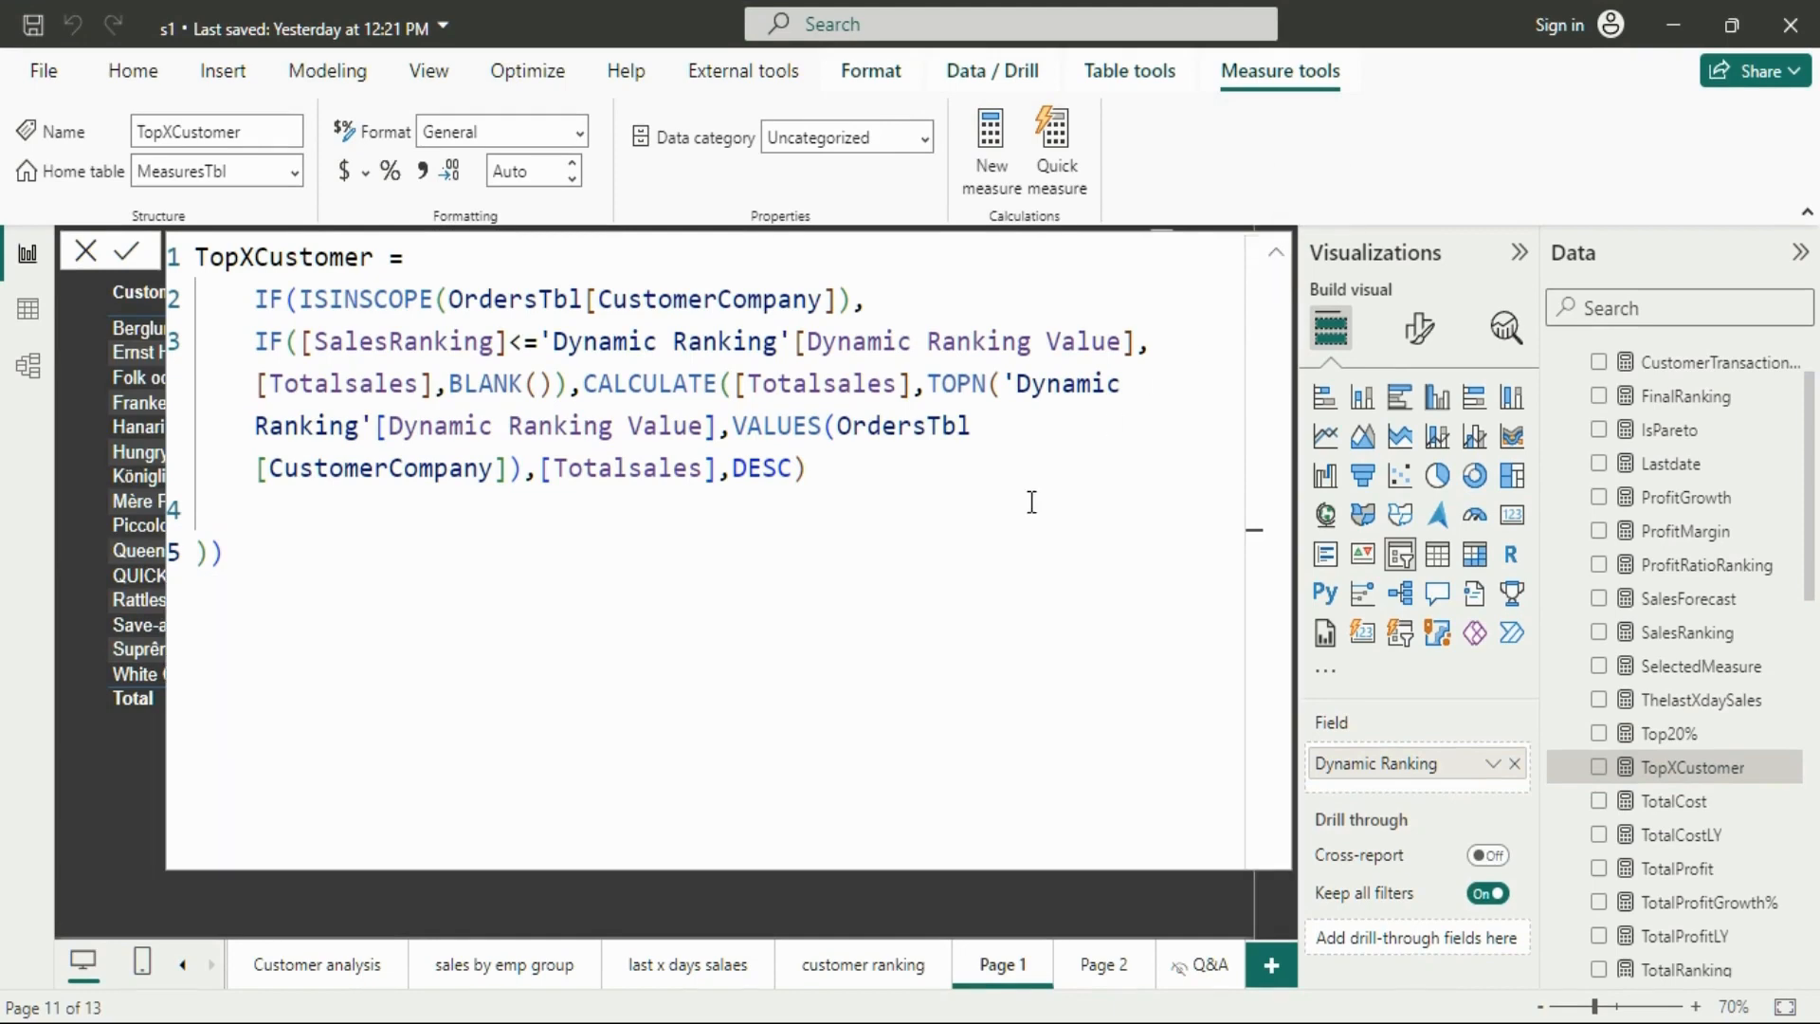
click(1275, 254)
click(1044, 541)
click(562, 604)
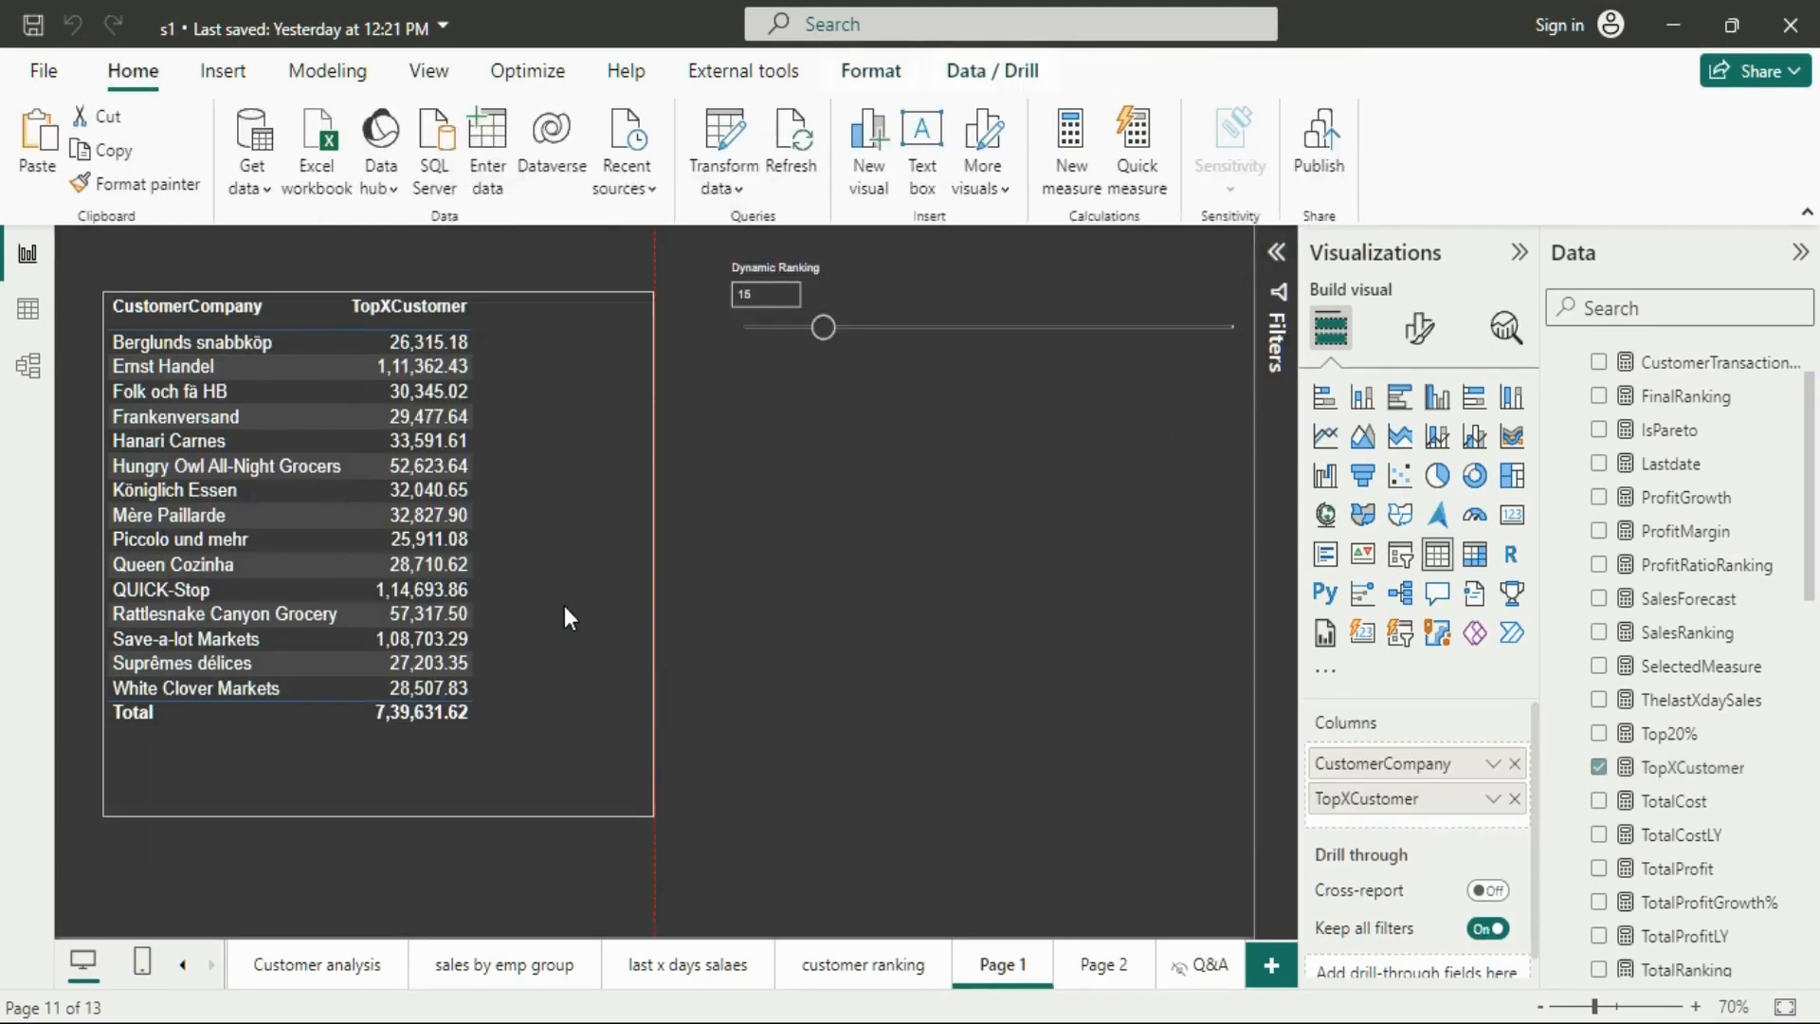